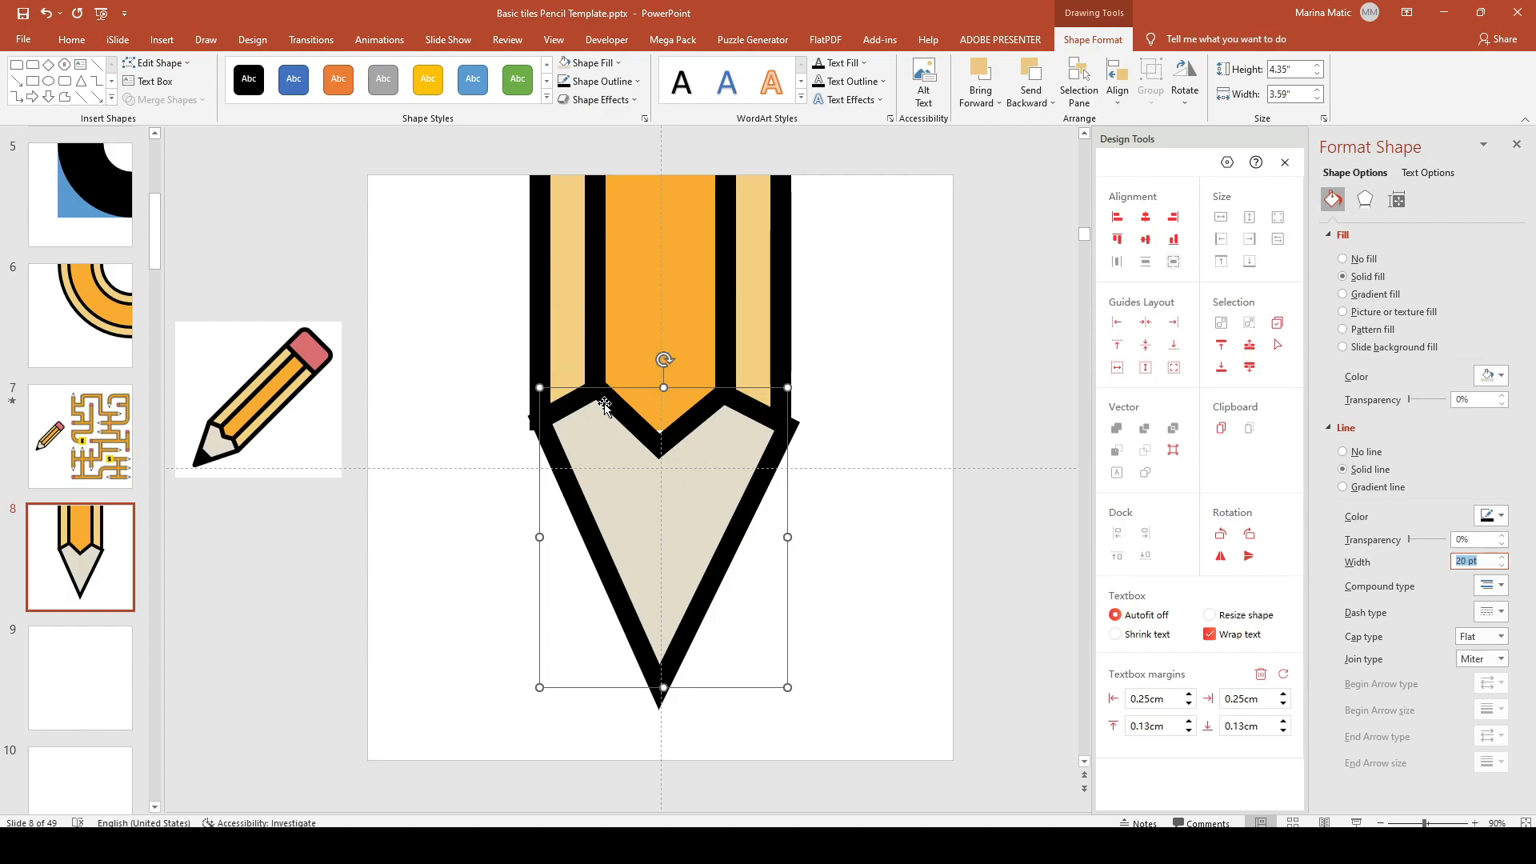
Step: Narrow the beige pencil tip to match the pencil body's width and zoom in on it
{"action": "left_click_drag", "start_coordinate": [788, 536], "coordinate": [776, 534]}
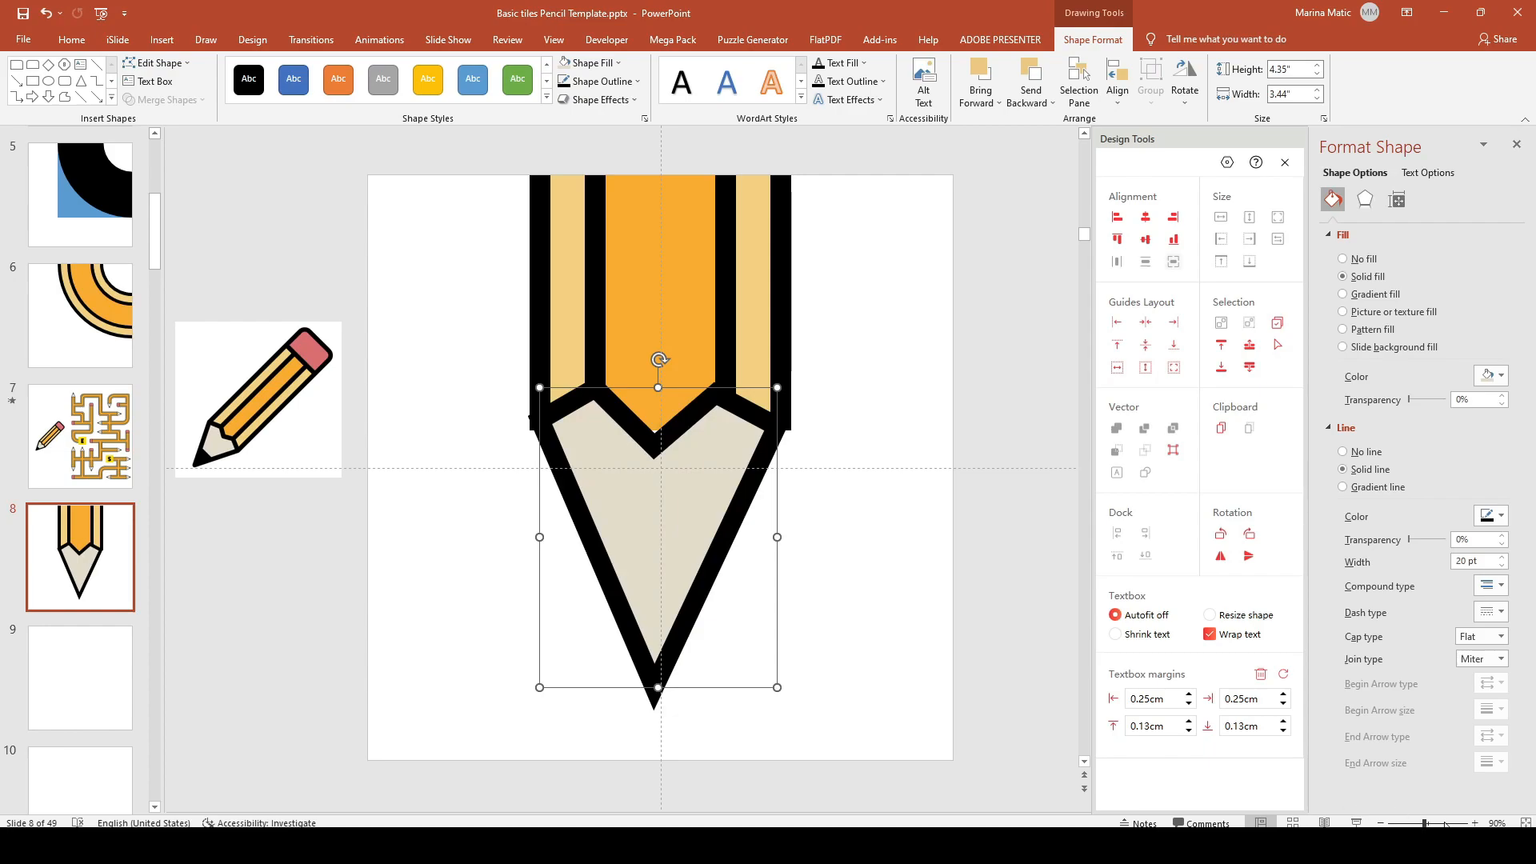
{"action": "left_click", "coordinate": [1476, 823]}
{"action": "left_click", "coordinate": [1476, 823]}
{"action": "left_click", "coordinate": [1475, 823]}
{"action": "left_click", "coordinate": [1475, 823]}
{"action": "left_click", "coordinate": [1475, 823]}
{"action": "left_click", "coordinate": [1476, 823]}
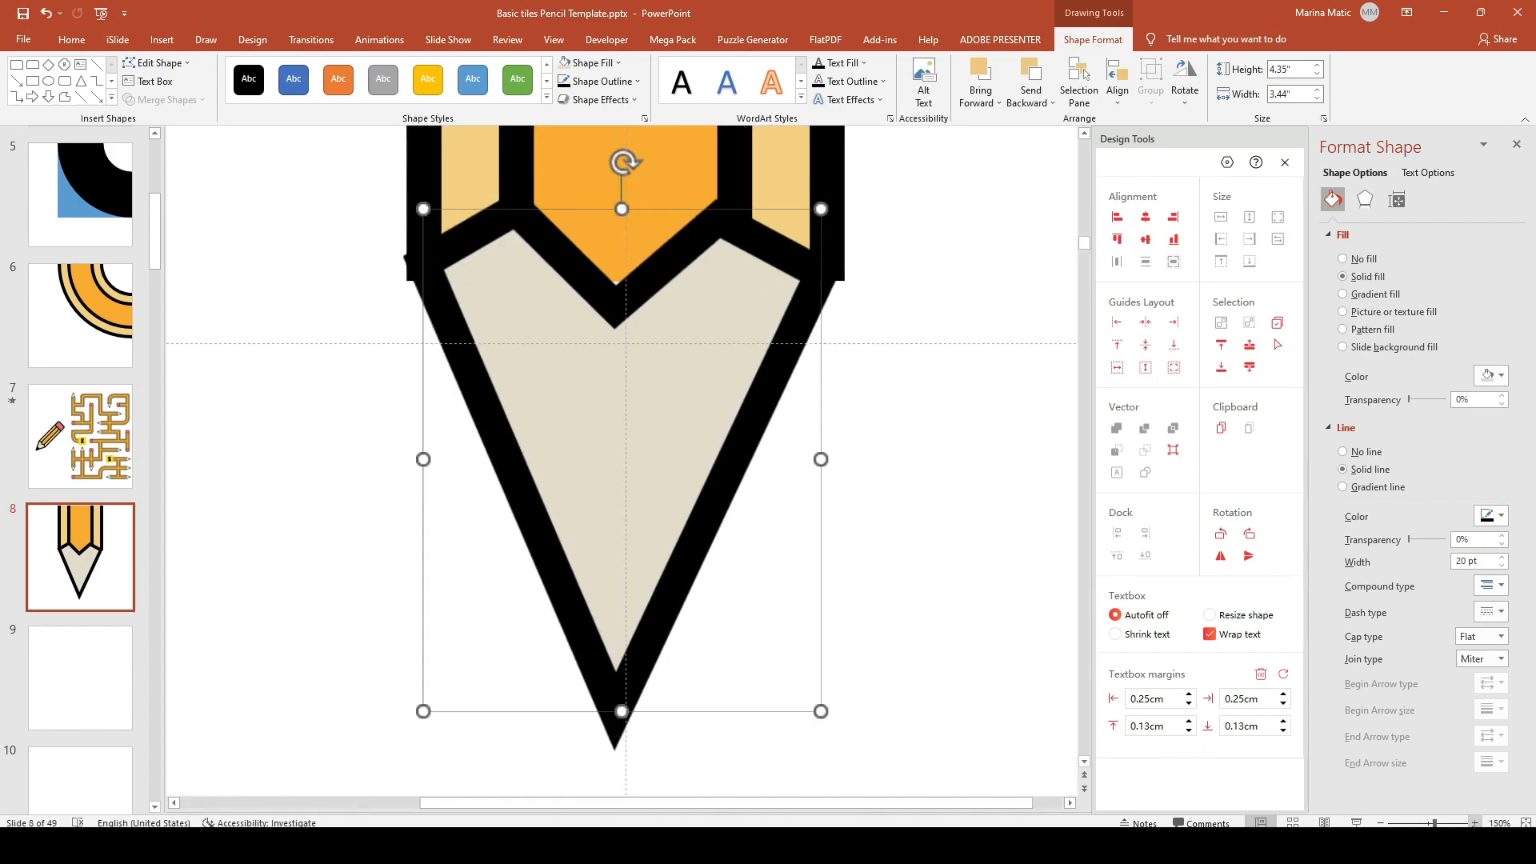
Step: Edit the tip's points: move both top corners onto the body edge and raise the middle notch
{"action": "right_click", "coordinate": [469, 277]}
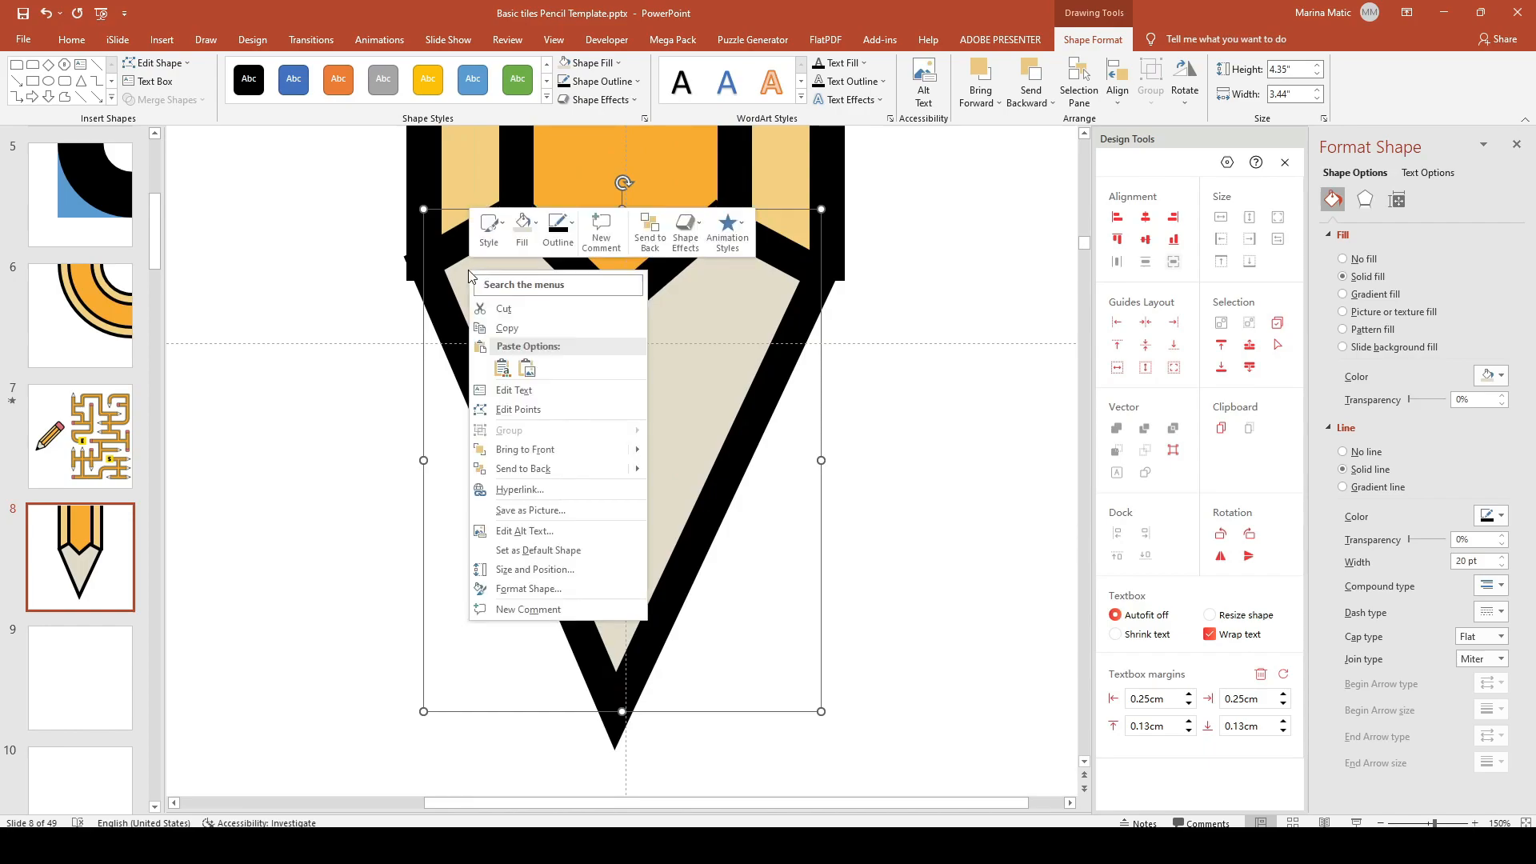
{"action": "left_click", "coordinate": [518, 409]}
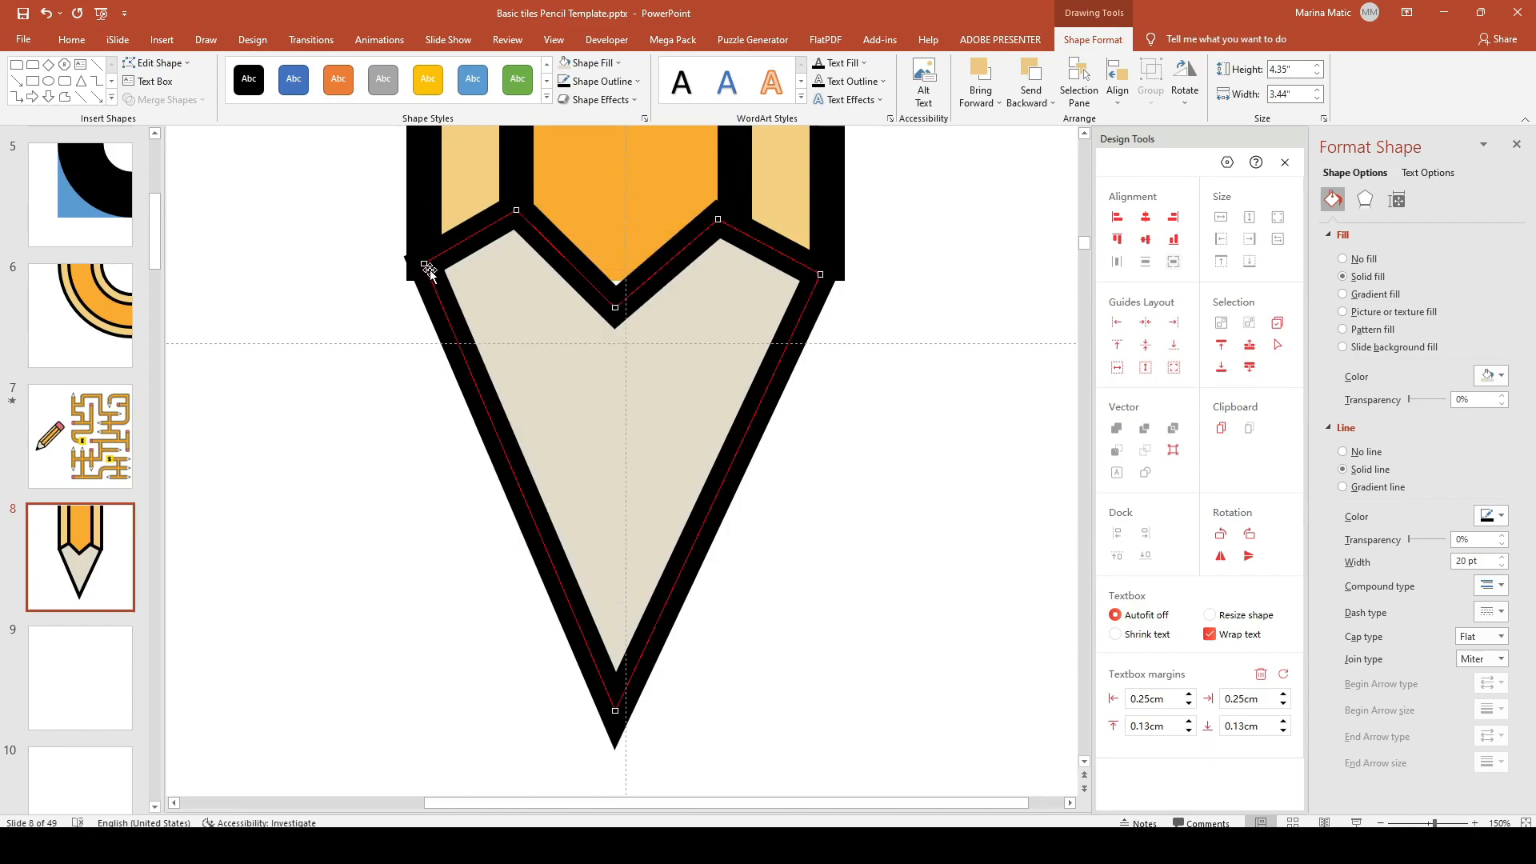
{"action": "left_click_drag", "start_coordinate": [424, 261], "coordinate": [425, 280]}
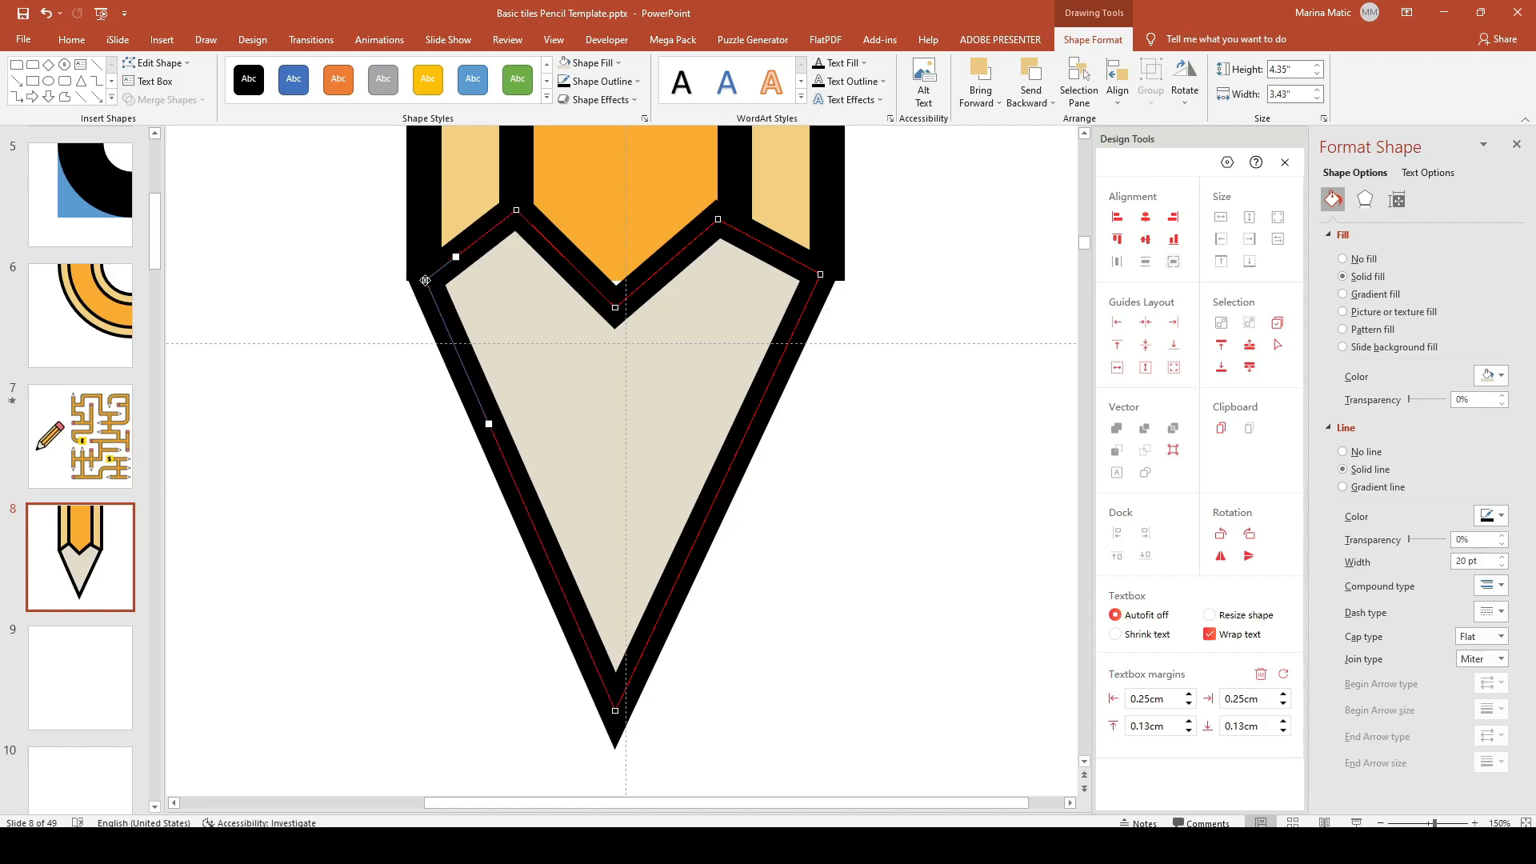
{"action": "left_click_drag", "start_coordinate": [821, 276], "coordinate": [823, 285]}
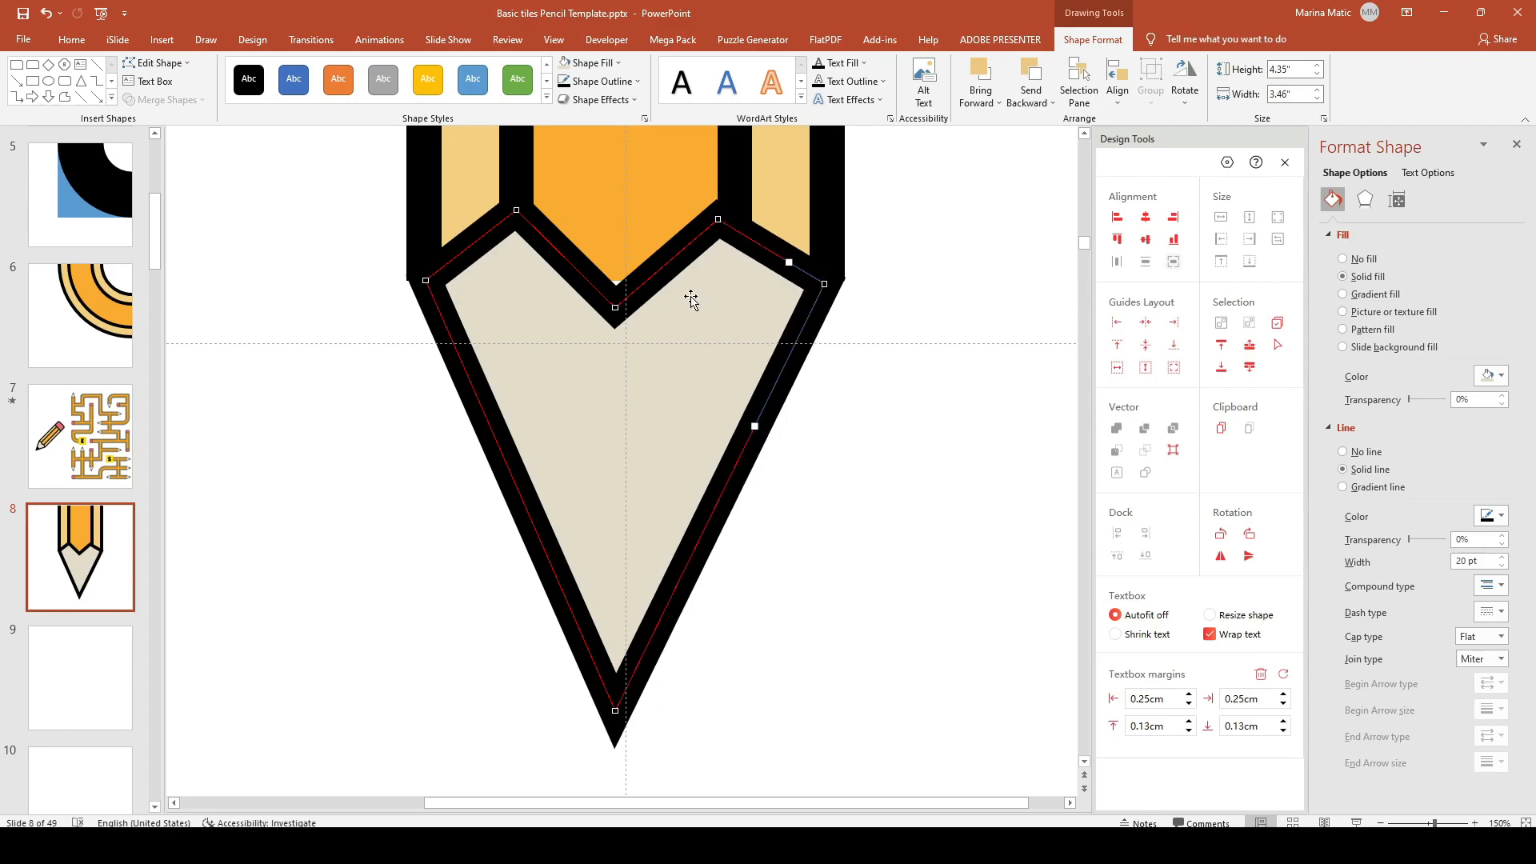
{"action": "left_click_drag", "start_coordinate": [619, 305], "coordinate": [625, 289]}
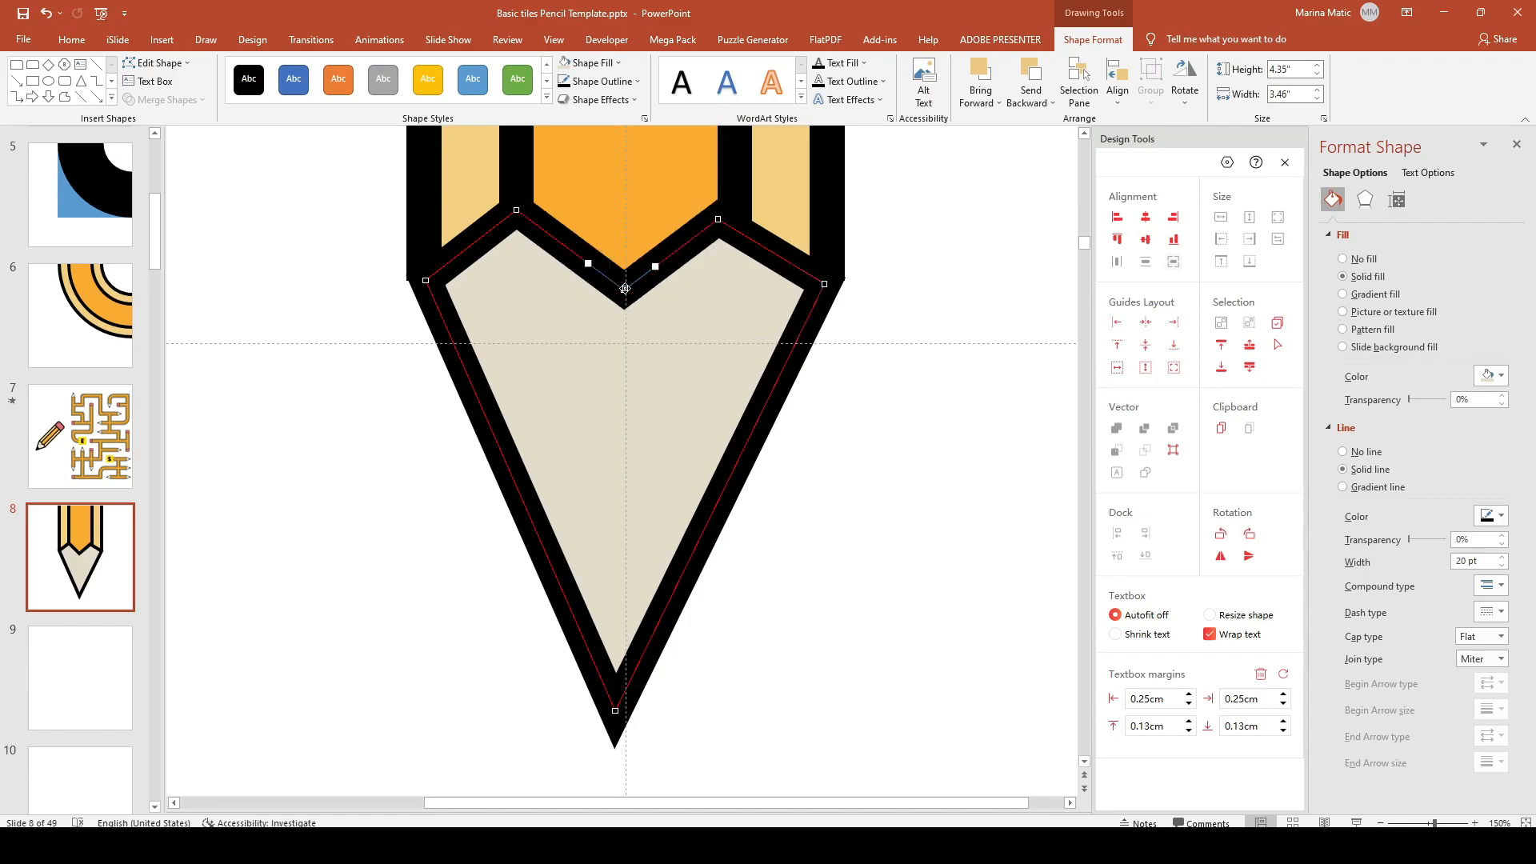
{"action": "left_click", "coordinate": [635, 395]}
{"action": "left_click", "coordinate": [901, 448]}
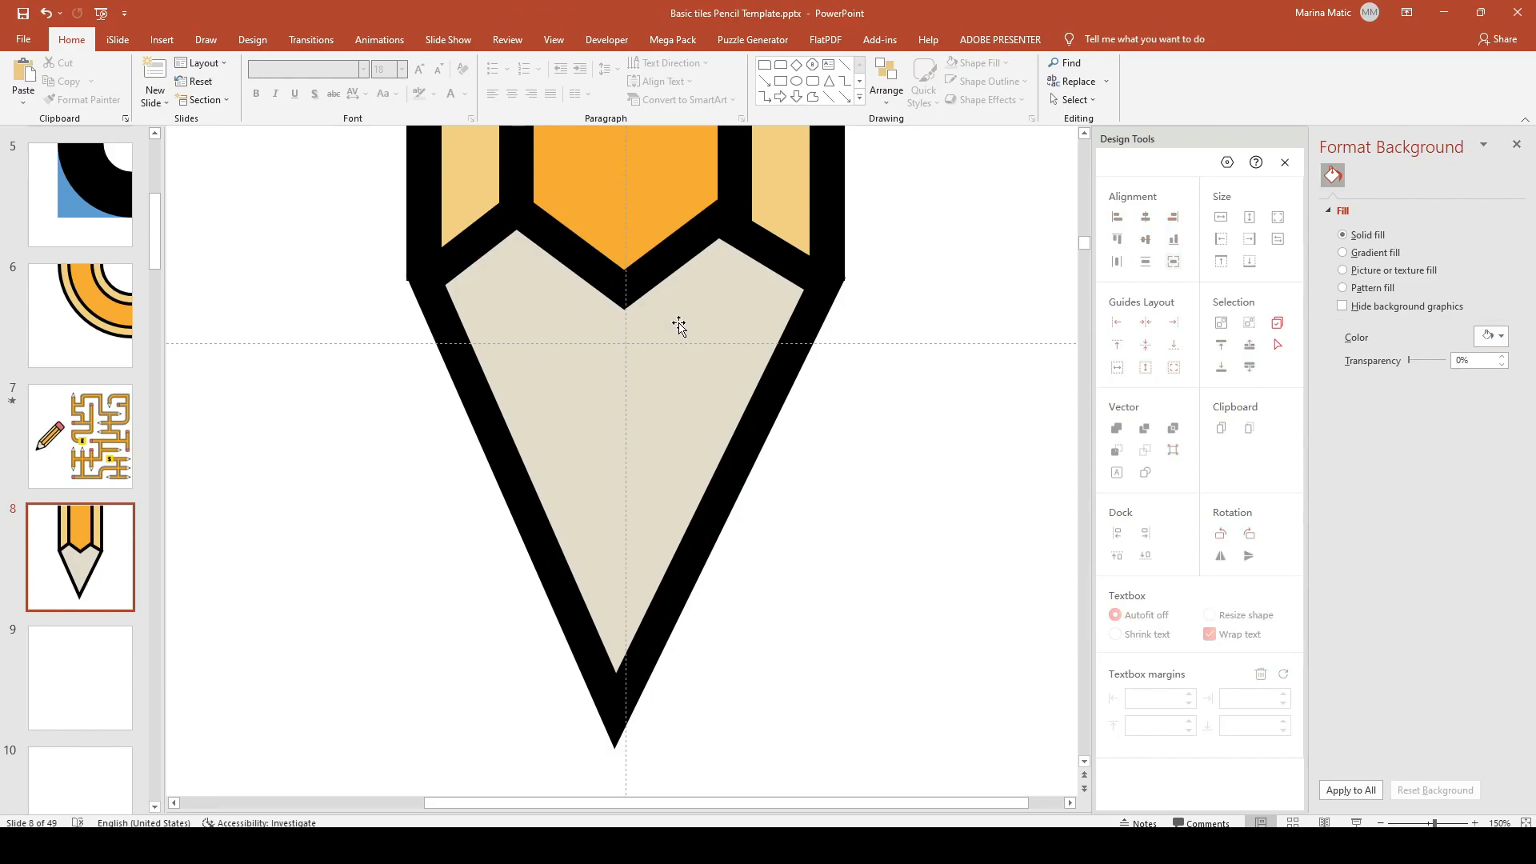
Step: Draw a triangle filled black with no outline
{"action": "left_click", "coordinate": [162, 39]}
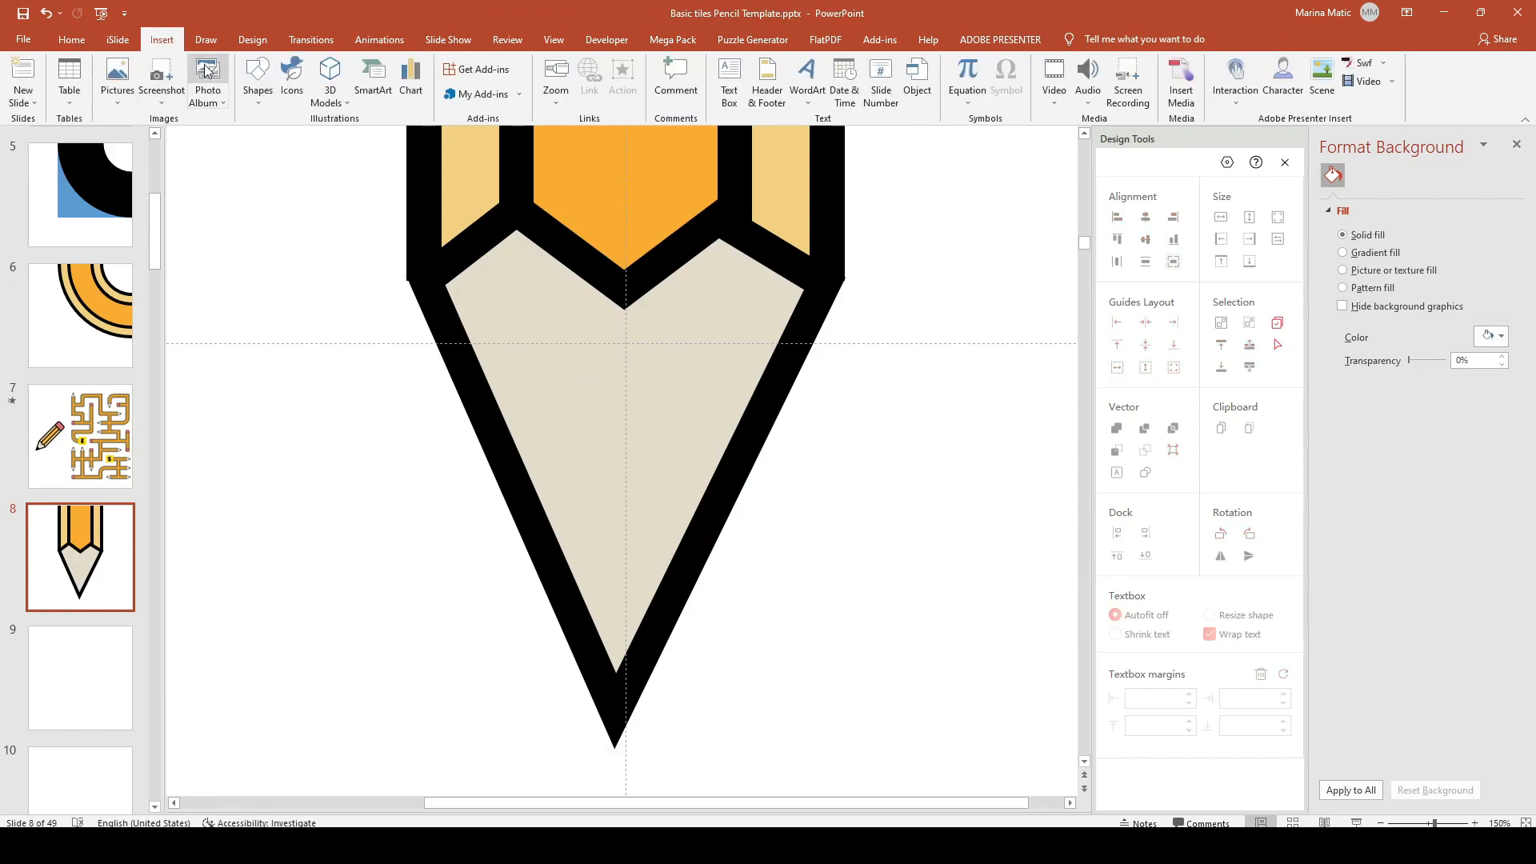
{"action": "left_click", "coordinate": [258, 80]}
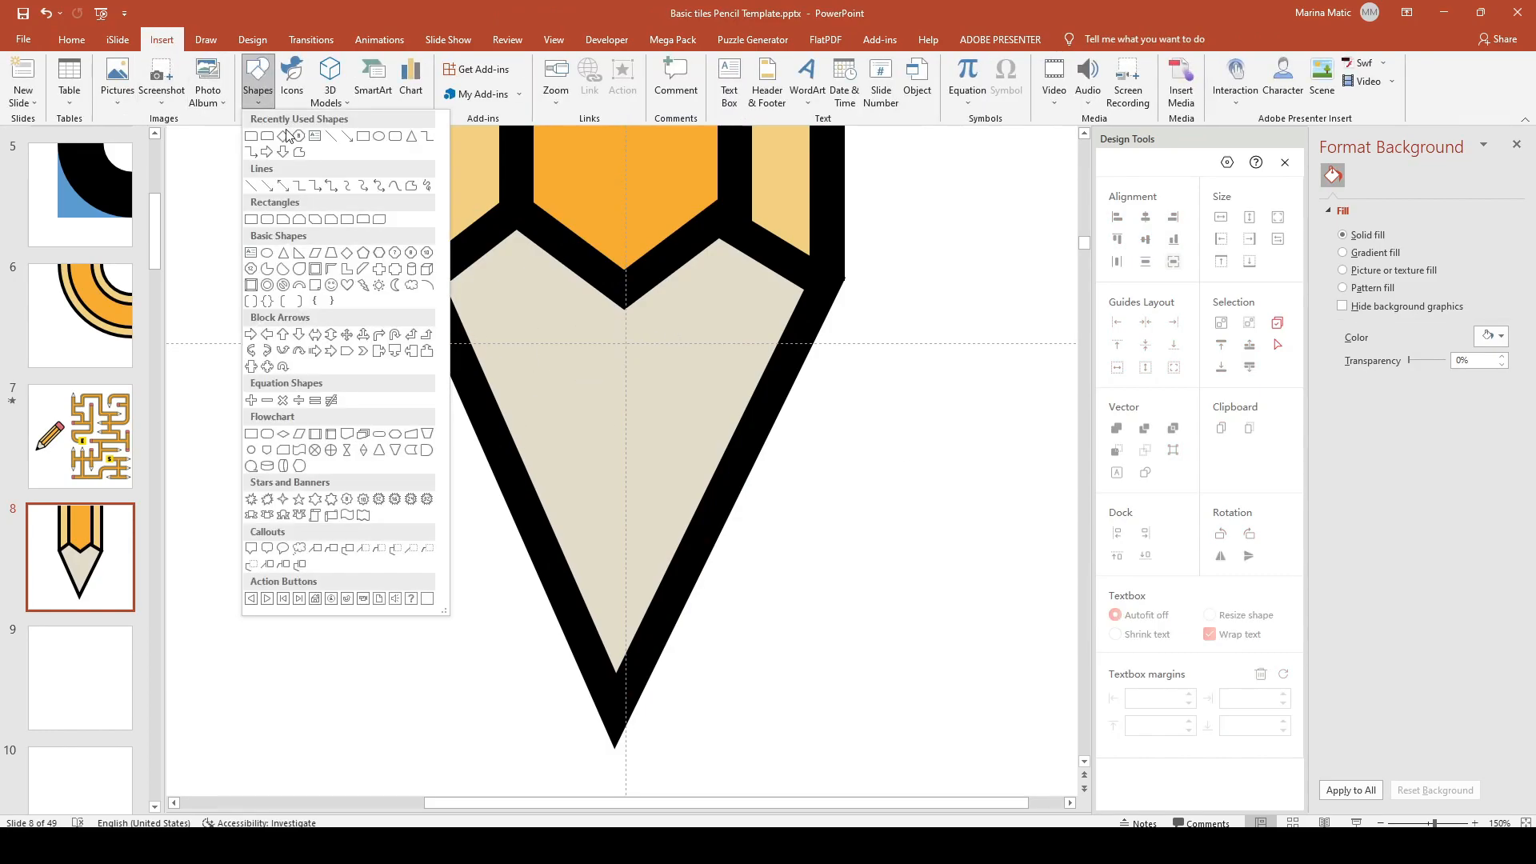
{"action": "left_click", "coordinate": [411, 137]}
{"action": "left_click_drag", "start_coordinate": [340, 299], "coordinate": [425, 440]}
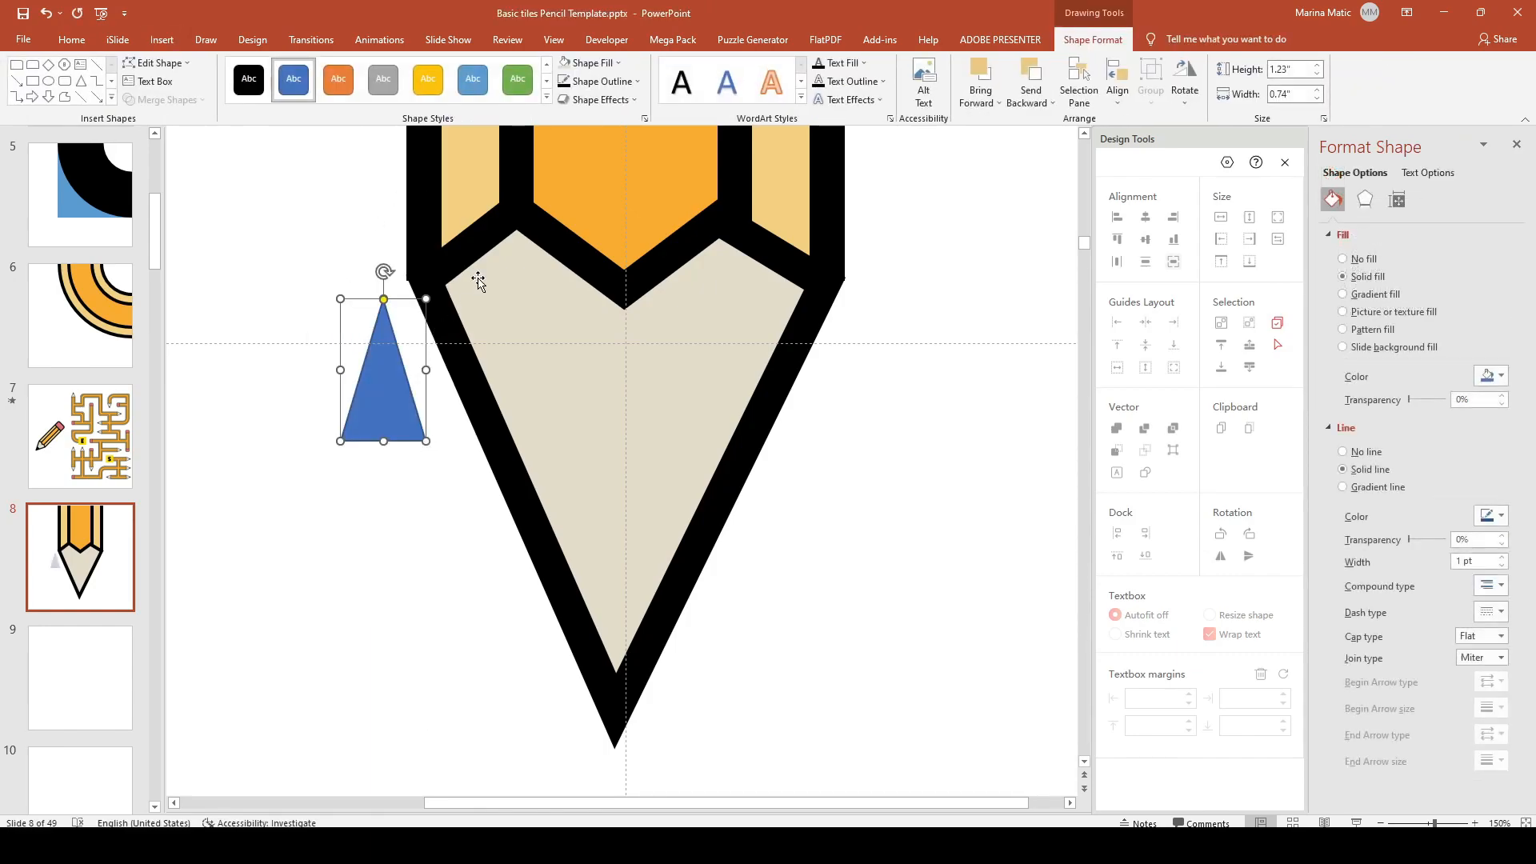
{"action": "left_click", "coordinate": [590, 64]}
{"action": "left_click", "coordinate": [577, 97]}
{"action": "left_click", "coordinate": [600, 81]}
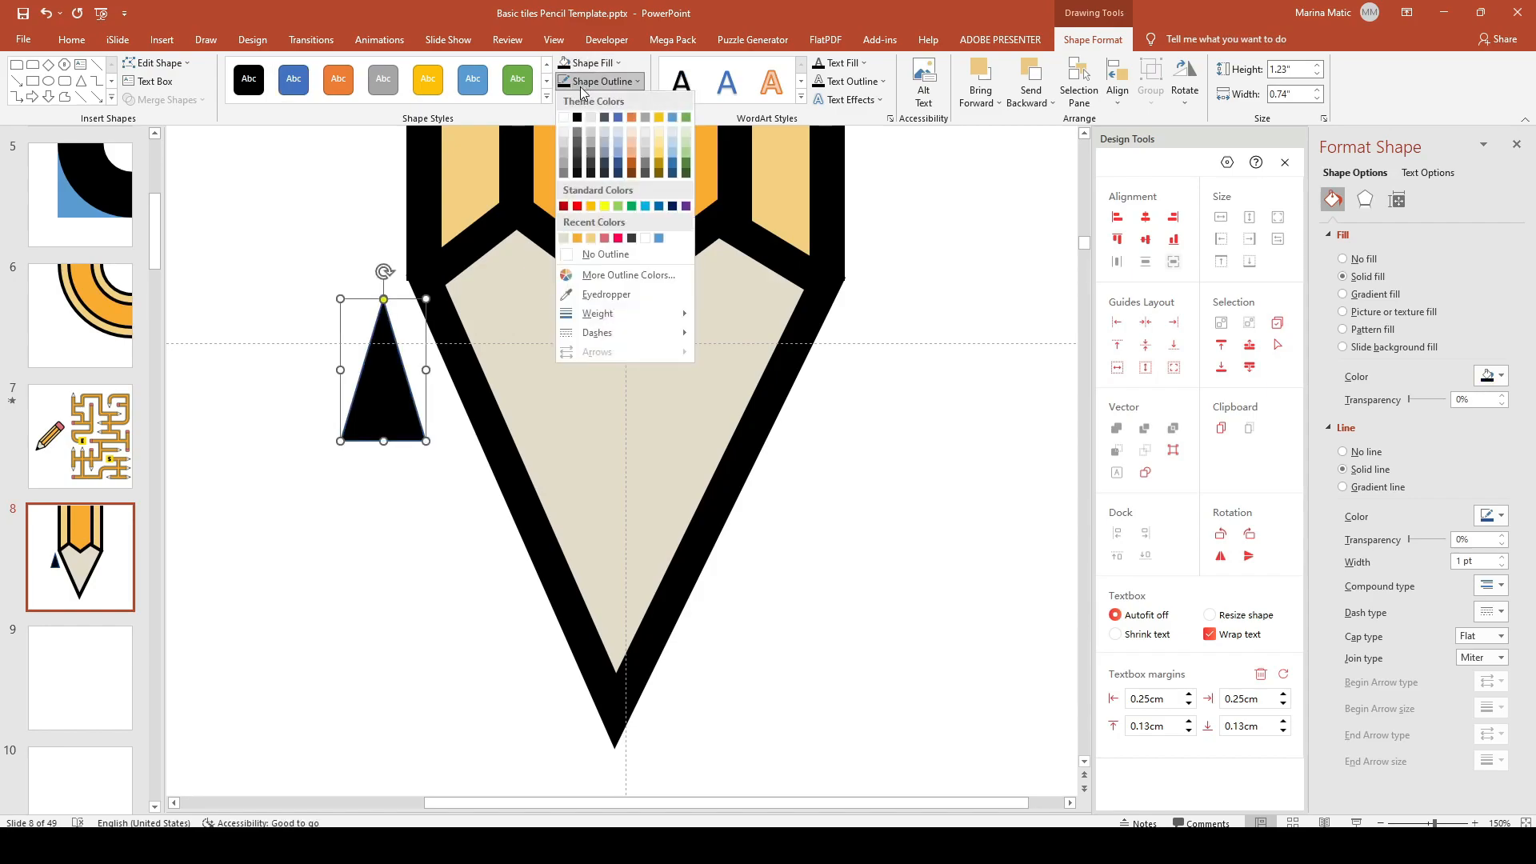
{"action": "left_click", "coordinate": [606, 253]}
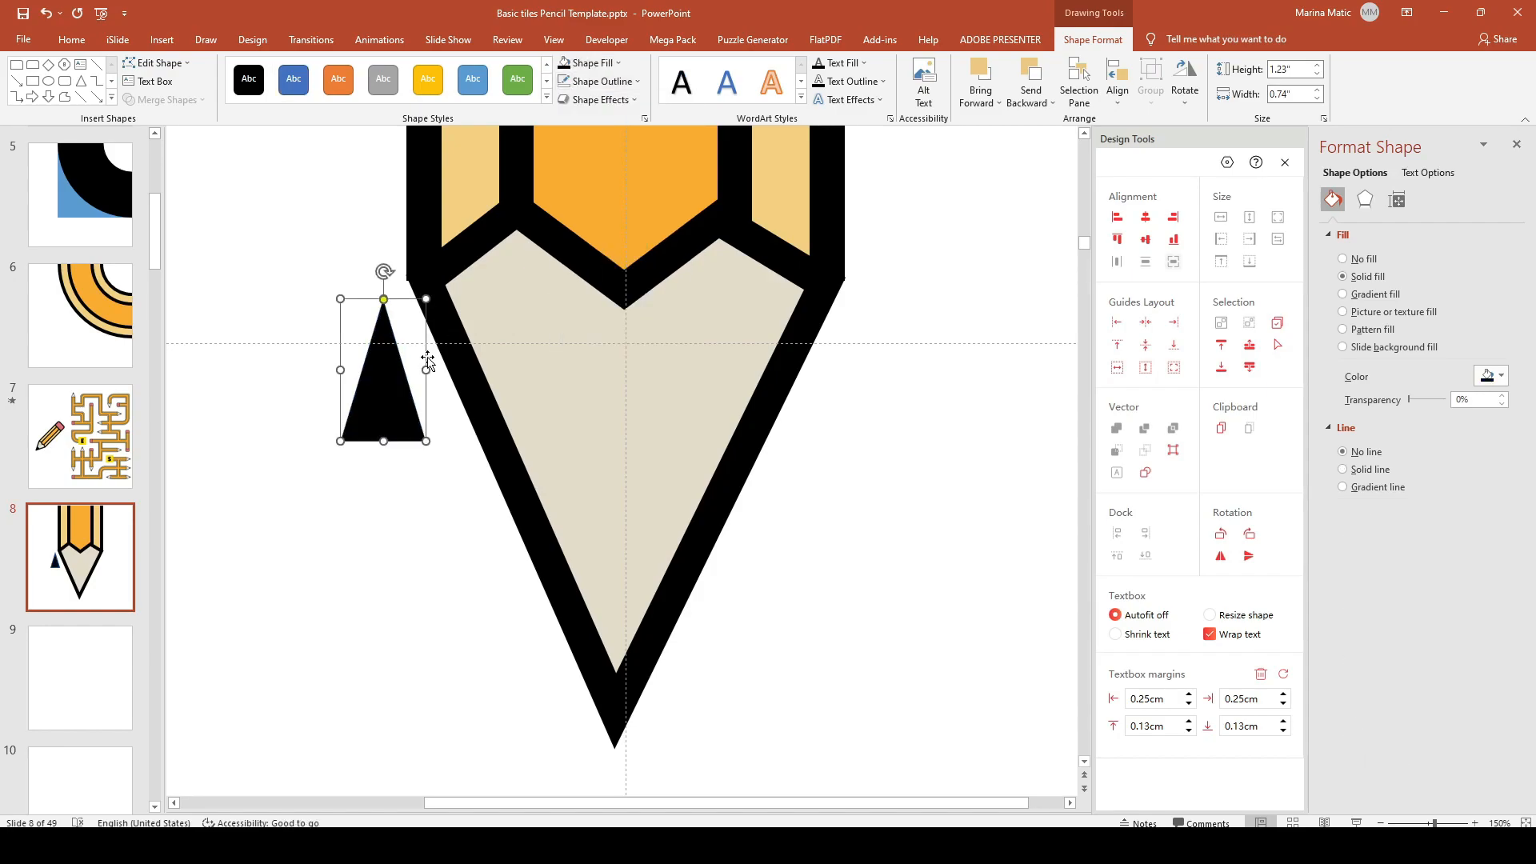
Step: Turn the triangle point-down, move it to the tip's bottom, and widen it to fill the tip
{"action": "mouse_move", "coordinate": [384, 272]}
{"action": "left_mouse_down"}
{"action": "mouse_move", "coordinate": [435, 415]}
{"action": "mouse_move", "coordinate": [357, 511]}
{"action": "mouse_move", "coordinate": [377, 510]}
{"action": "left_mouse_up"}
{"action": "mouse_move", "coordinate": [383, 344]}
{"action": "left_mouse_down"}
{"action": "mouse_move", "coordinate": [576, 449]}
{"action": "mouse_move", "coordinate": [611, 572]}
{"action": "left_mouse_up"}
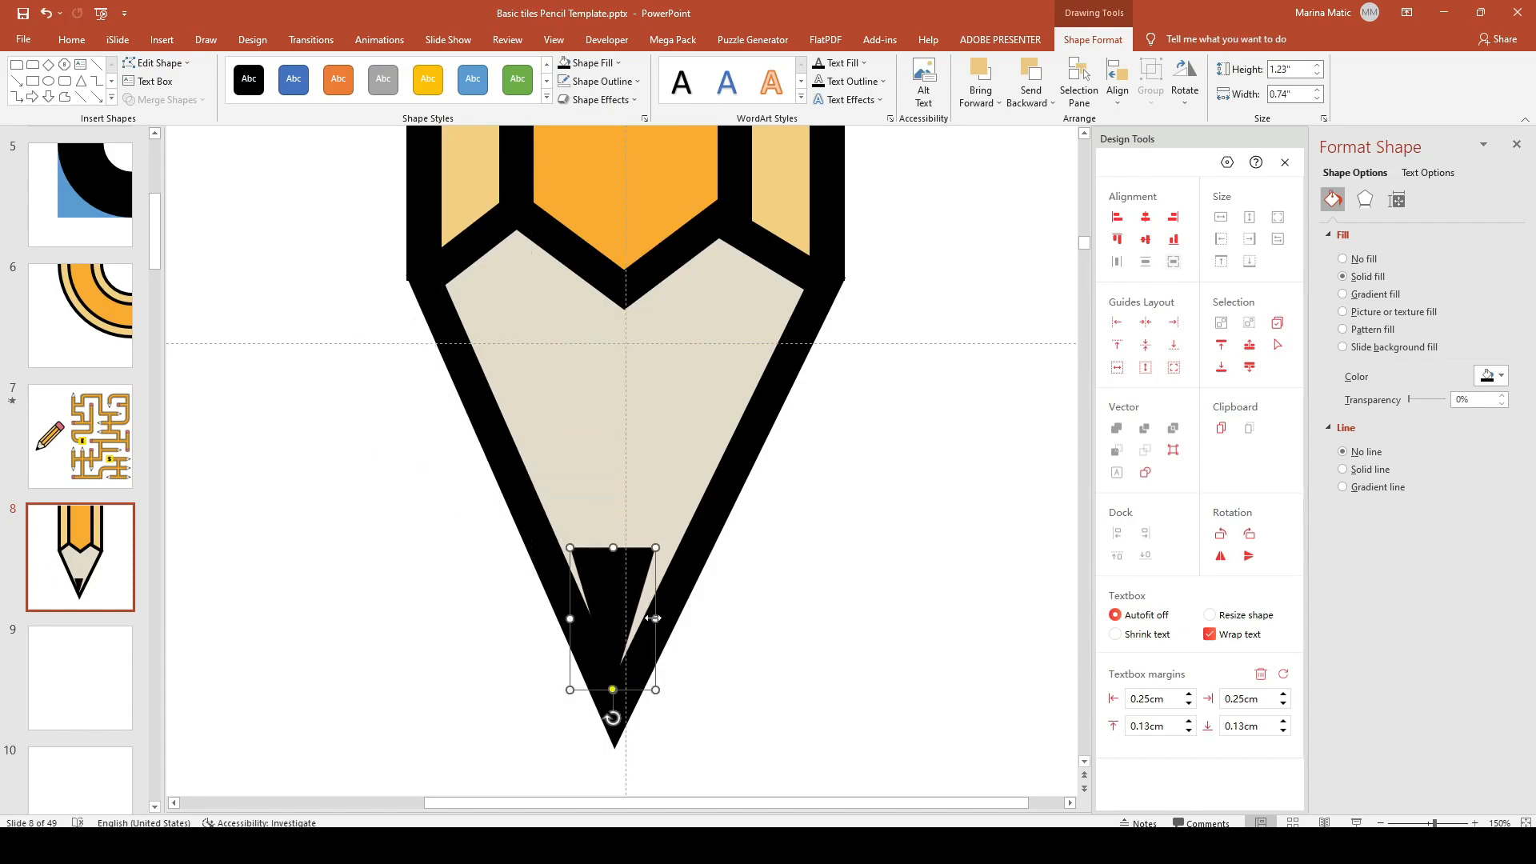
{"action": "left_click_drag", "start_coordinate": [656, 618], "coordinate": [684, 618]}
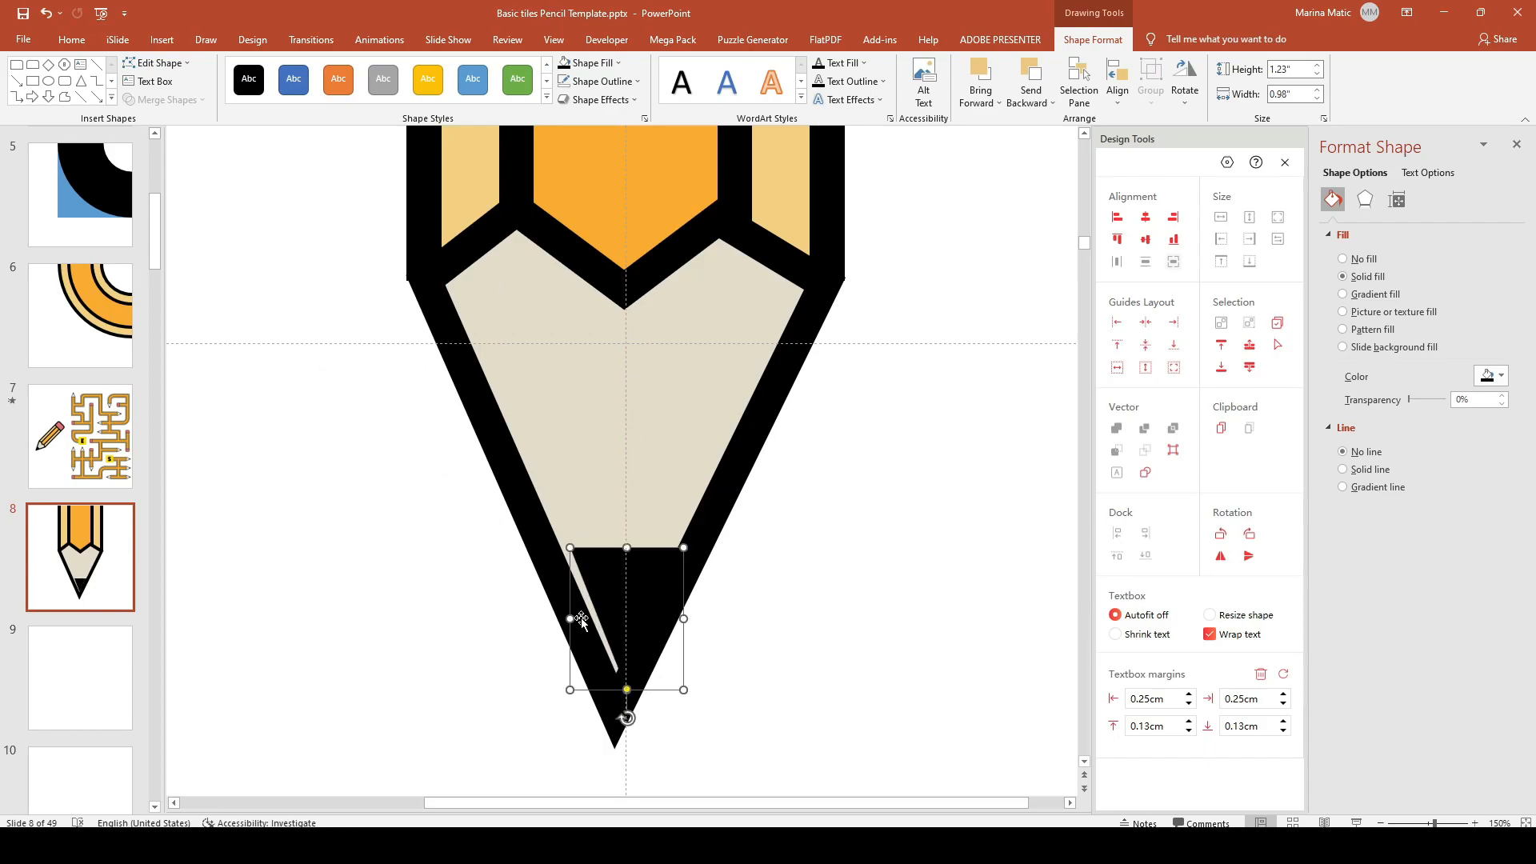
{"action": "left_click_drag", "start_coordinate": [573, 619], "coordinate": [554, 624]}
{"action": "left_click", "coordinate": [1032, 689]}
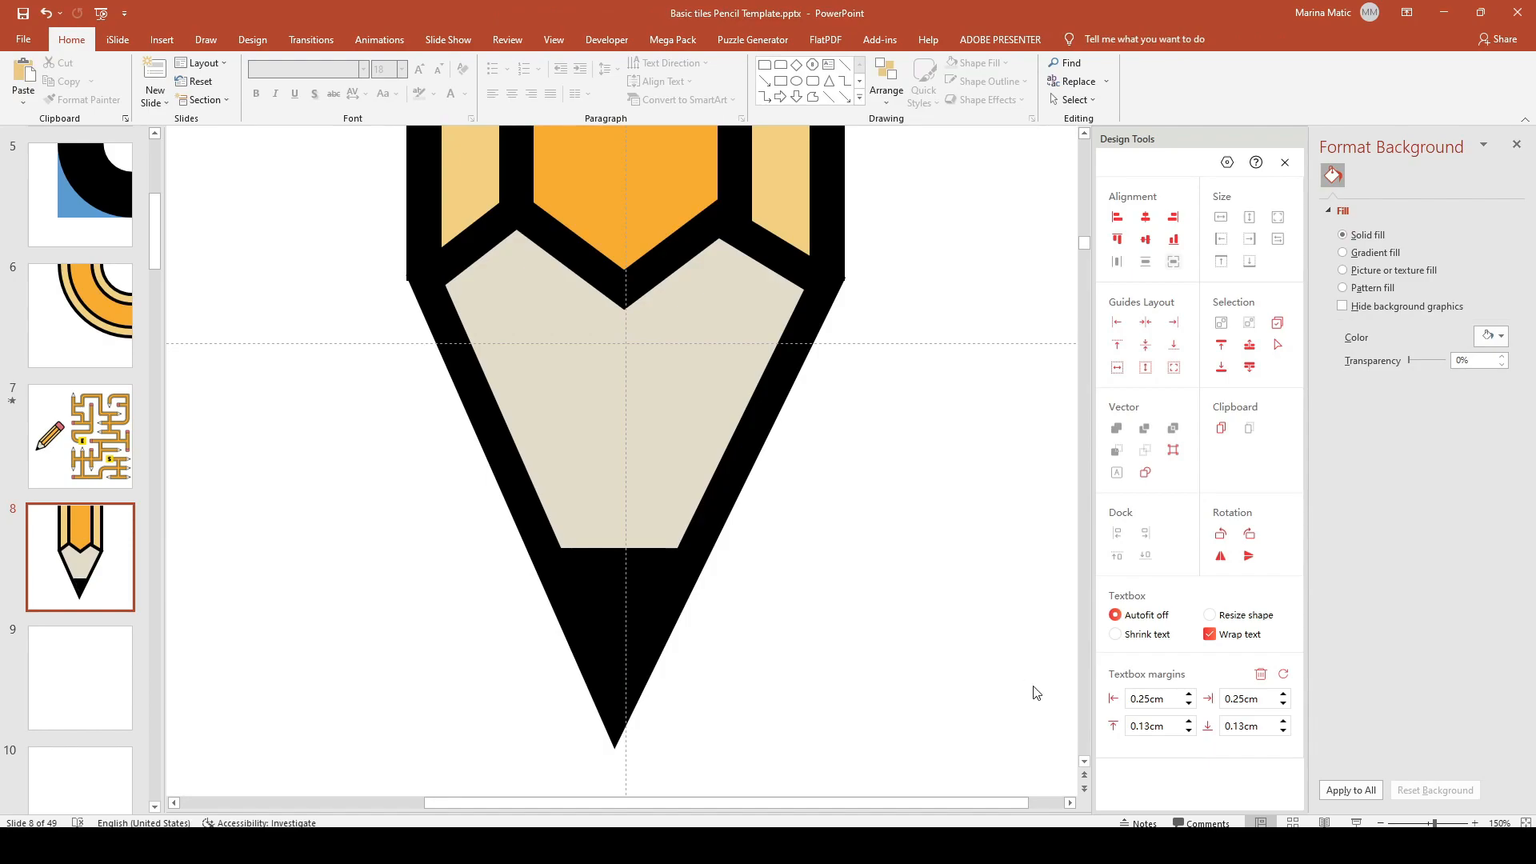
Step: Zoom out and duplicate the pencil tile as slide 9
{"action": "left_click", "coordinate": [1381, 823]}
{"action": "left_click", "coordinate": [1381, 823]}
{"action": "left_click", "coordinate": [1381, 824]}
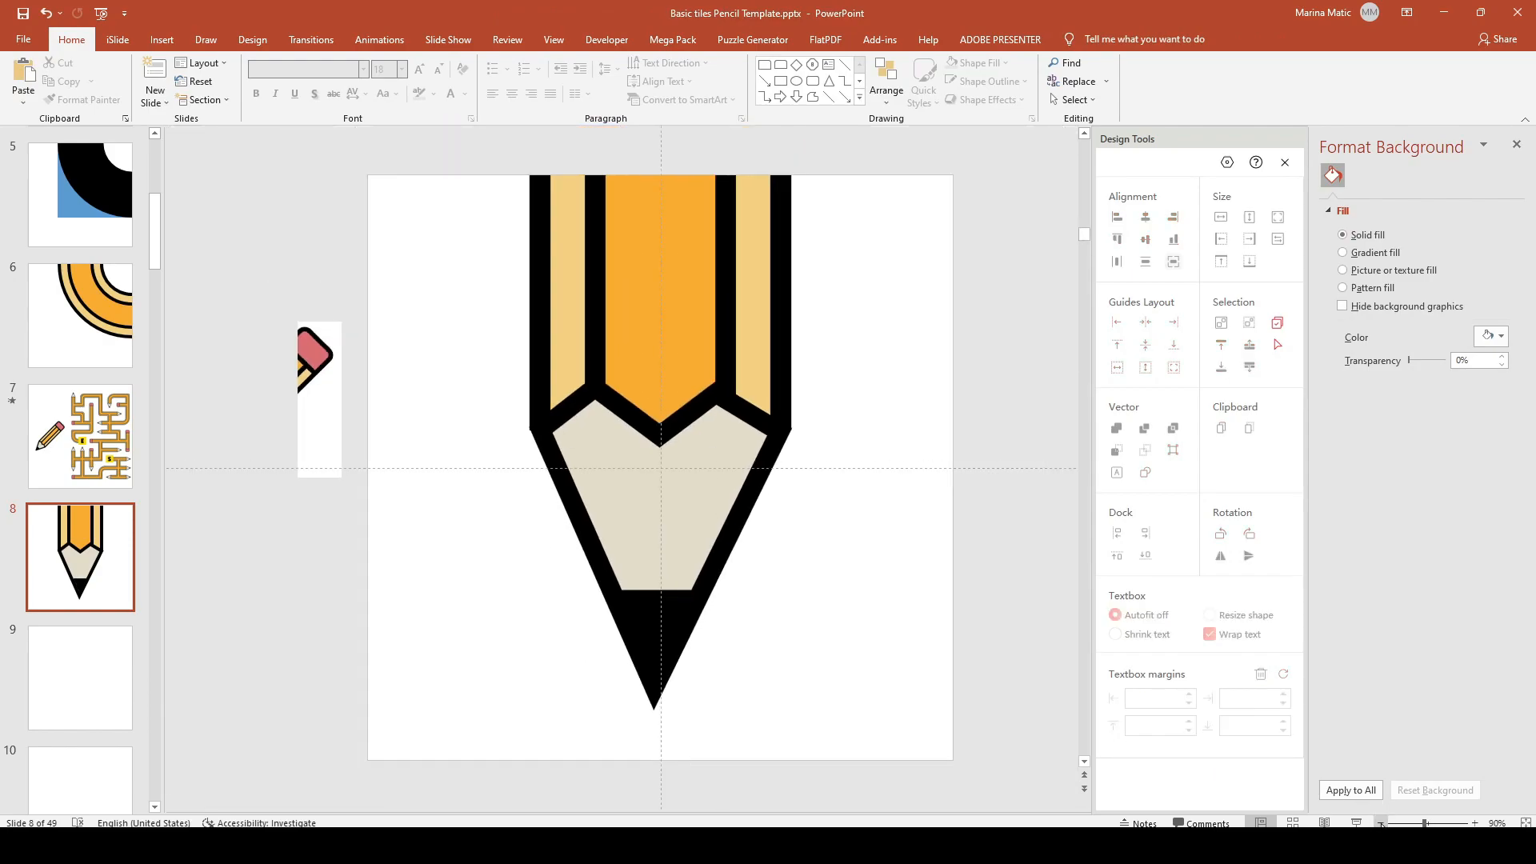
{"action": "left_click", "coordinate": [1381, 823]}
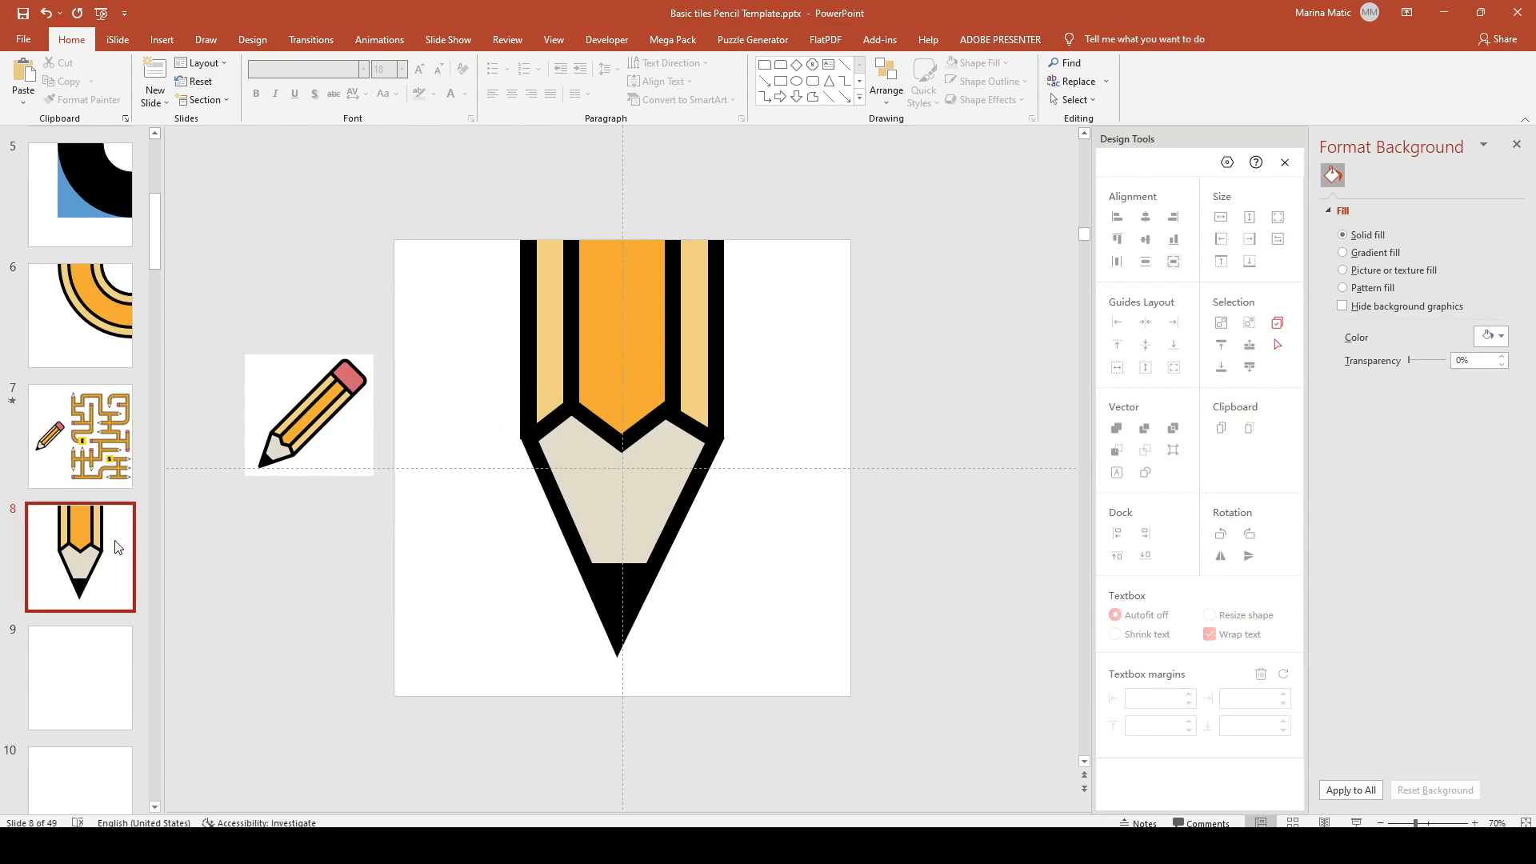
{"action": "key", "text": "ctrl+d"}
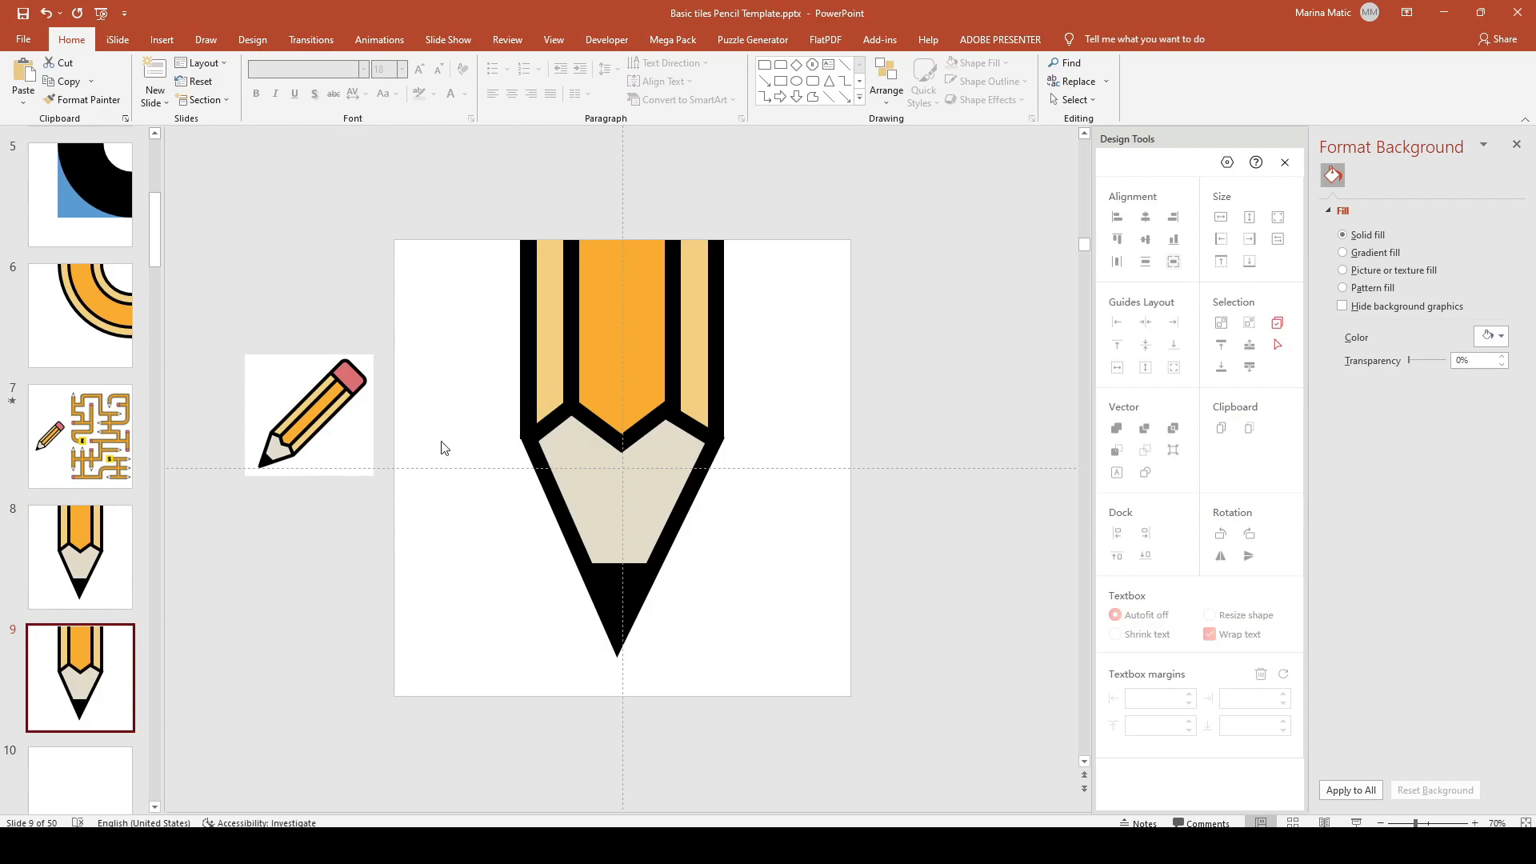
Step: Delete the tip and graphite point from the copy, leaving only the striped body
{"action": "left_click_drag", "start_coordinate": [446, 362], "coordinate": [776, 699]}
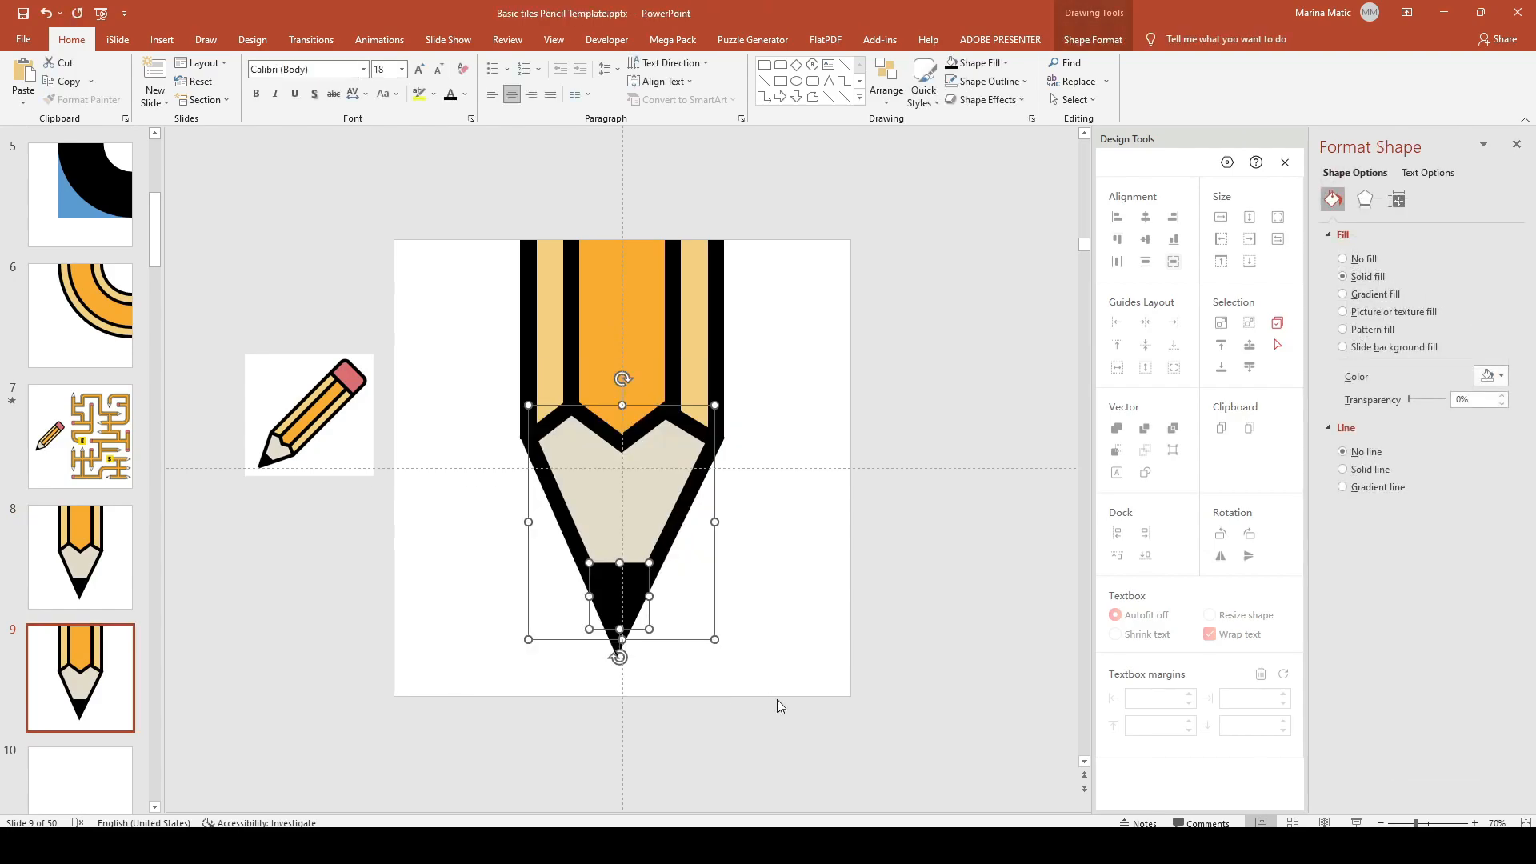
{"action": "key", "text": "Delete"}
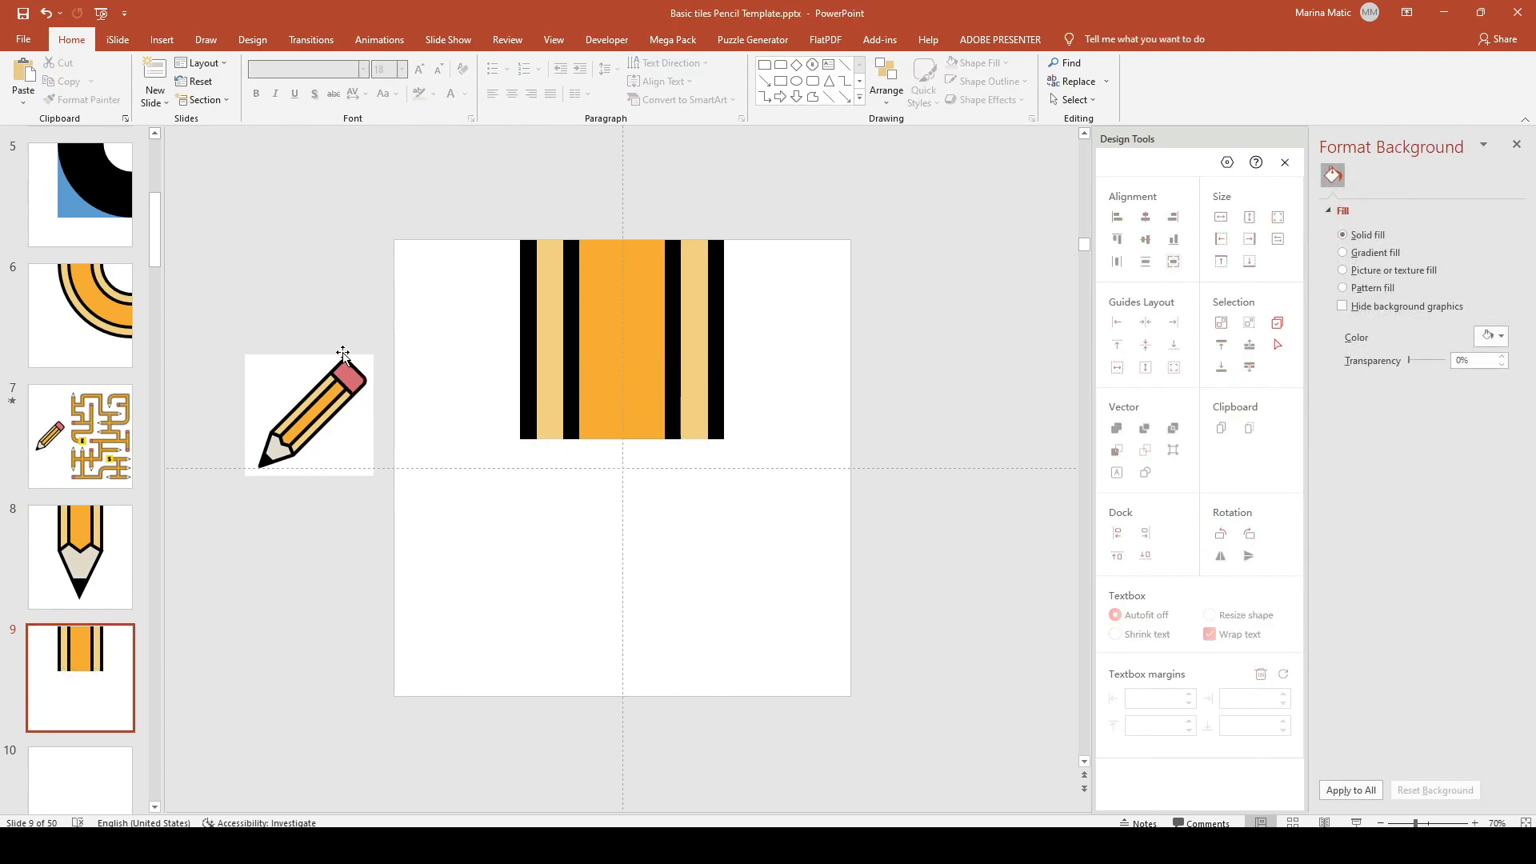
{"action": "left_click", "coordinate": [159, 40]}
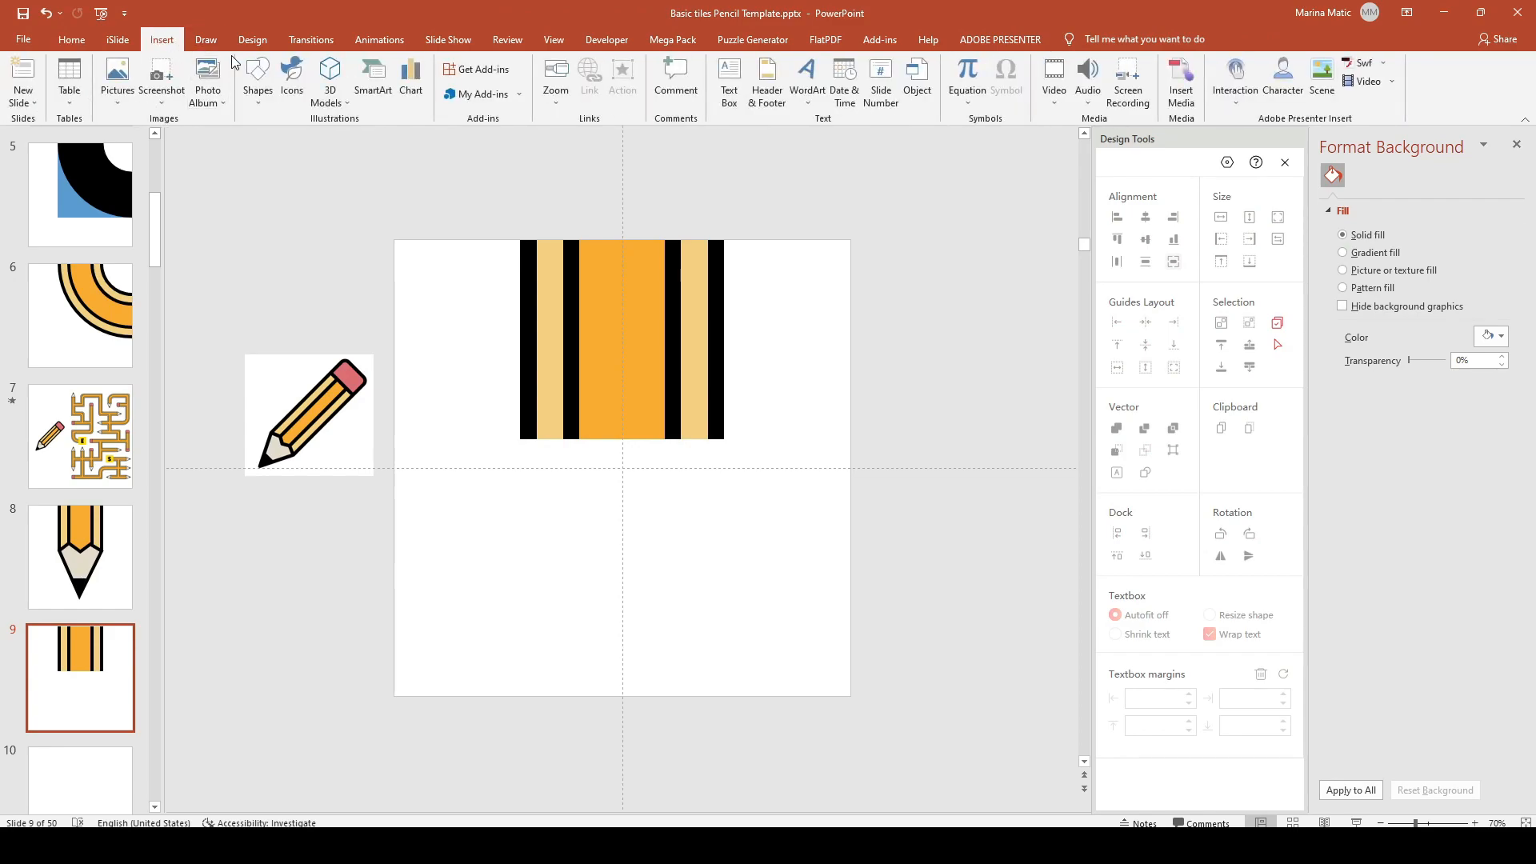
{"action": "left_click", "coordinate": [258, 80]}
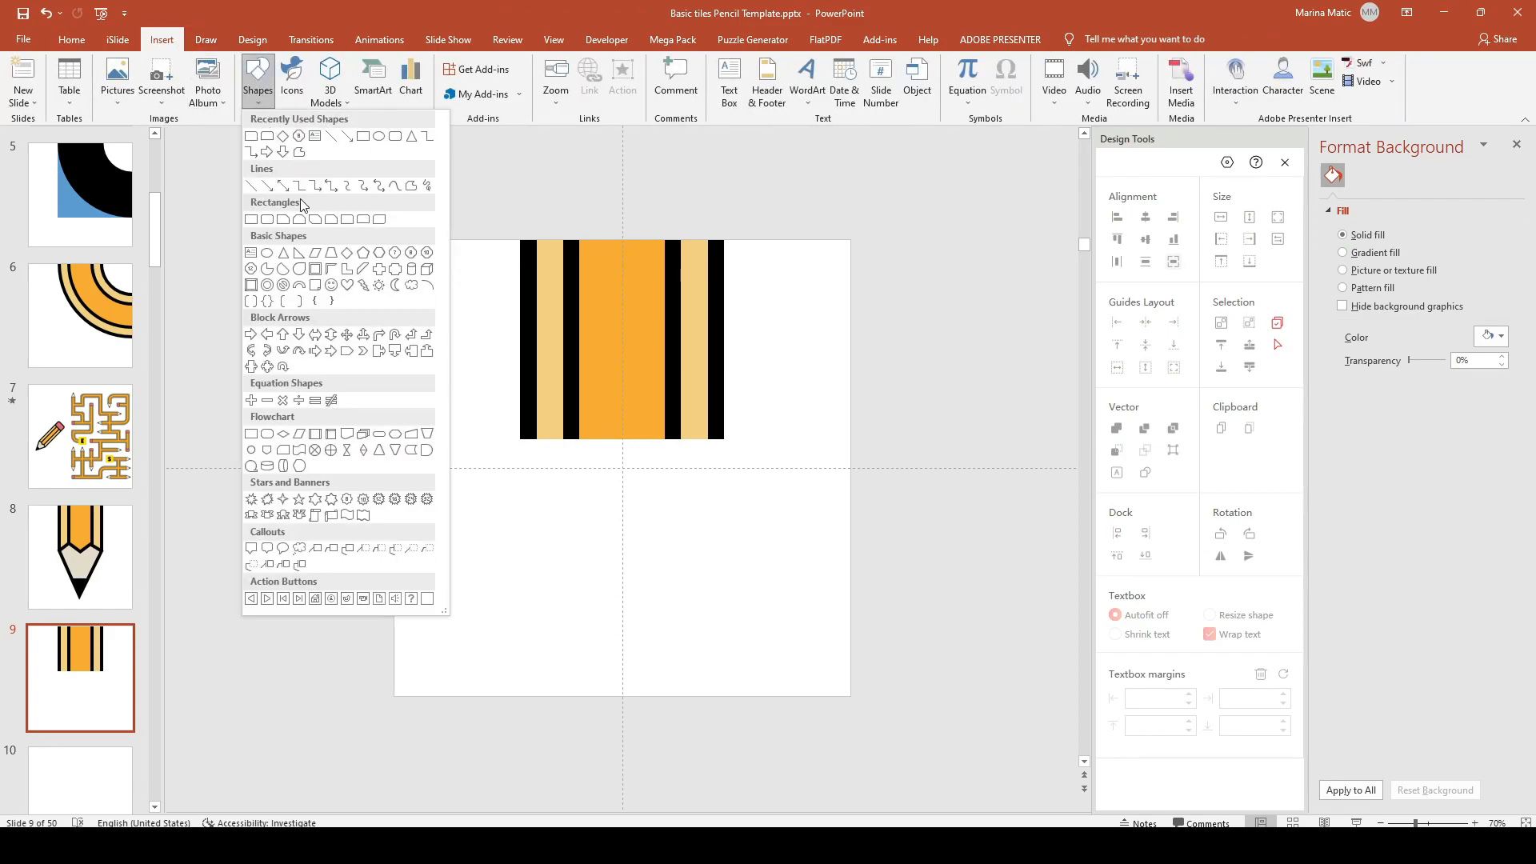
Step: Draw a rounded-top rectangle with white fill and a 20 pt black outline
{"action": "left_click", "coordinate": [364, 220]}
{"action": "mouse_move", "coordinate": [484, 475]}
{"action": "left_mouse_down"}
{"action": "mouse_move", "coordinate": [627, 559]}
{"action": "mouse_move", "coordinate": [623, 575]}
{"action": "left_mouse_up"}
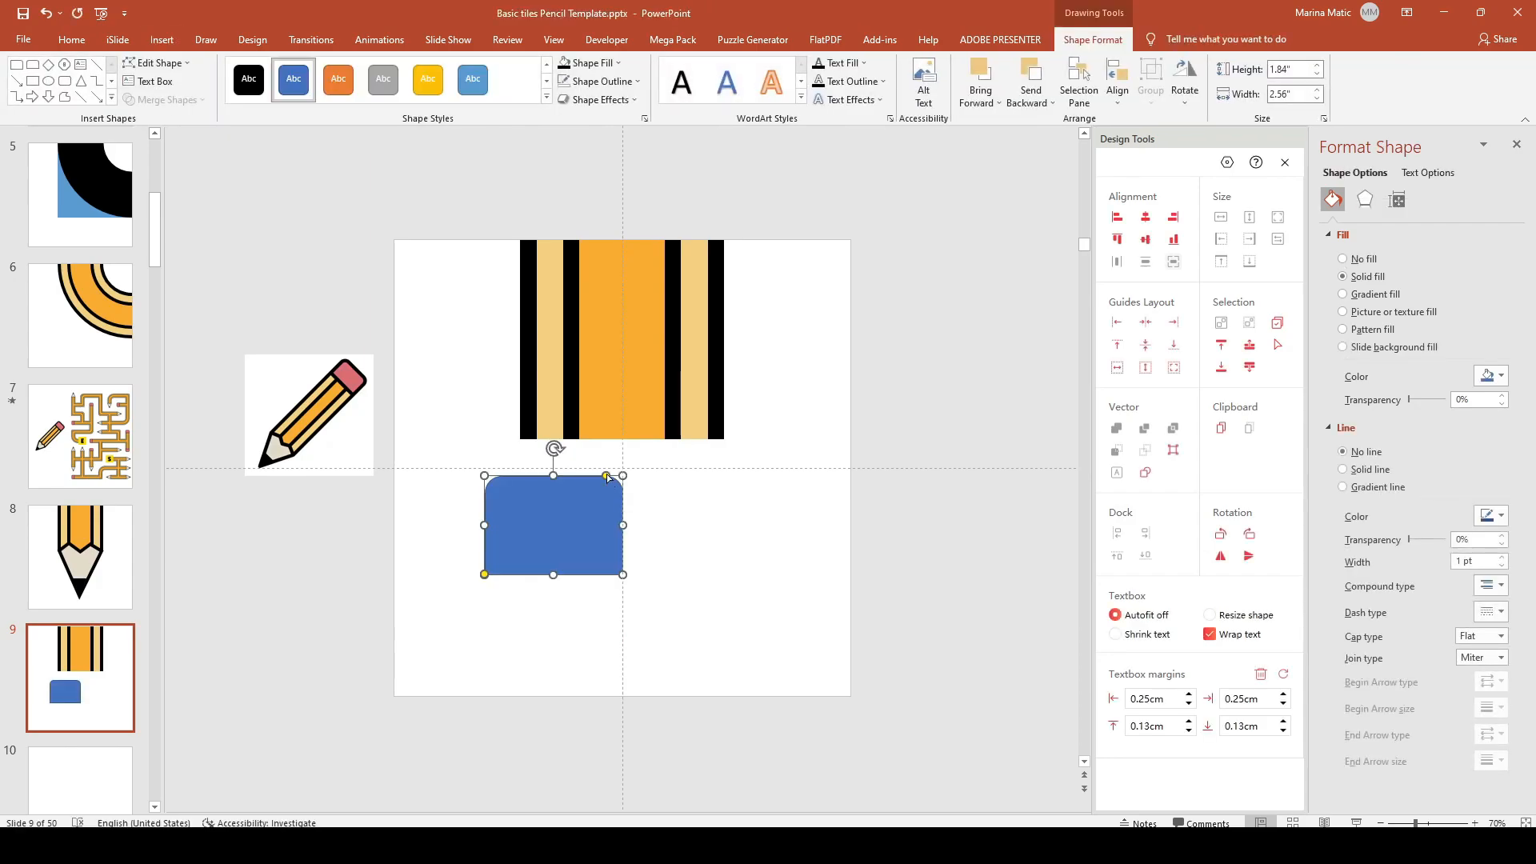
{"action": "left_click", "coordinate": [564, 64]}
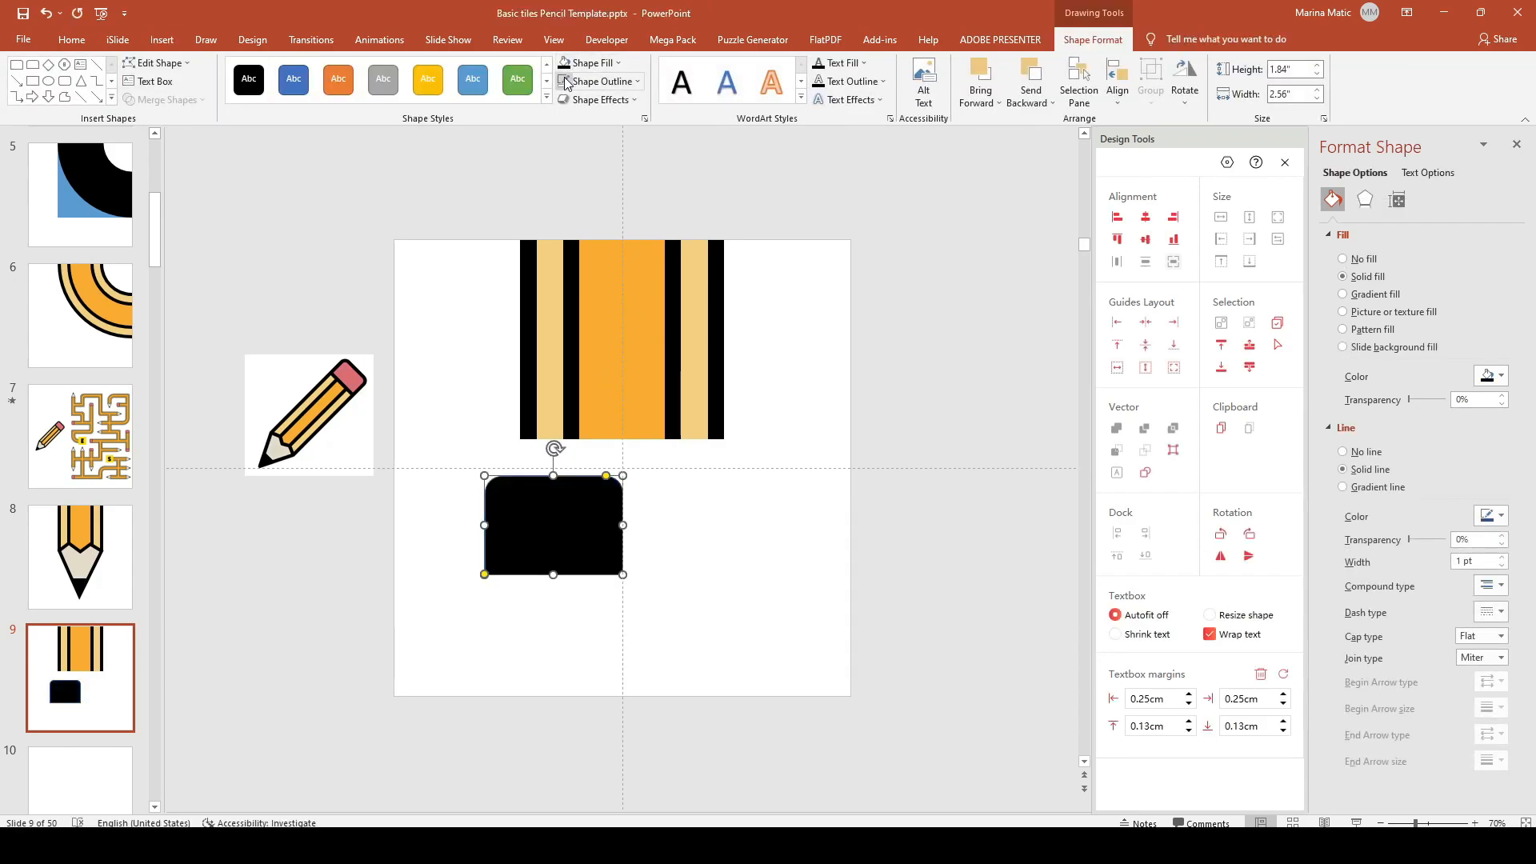
{"action": "left_click", "coordinate": [585, 63]}
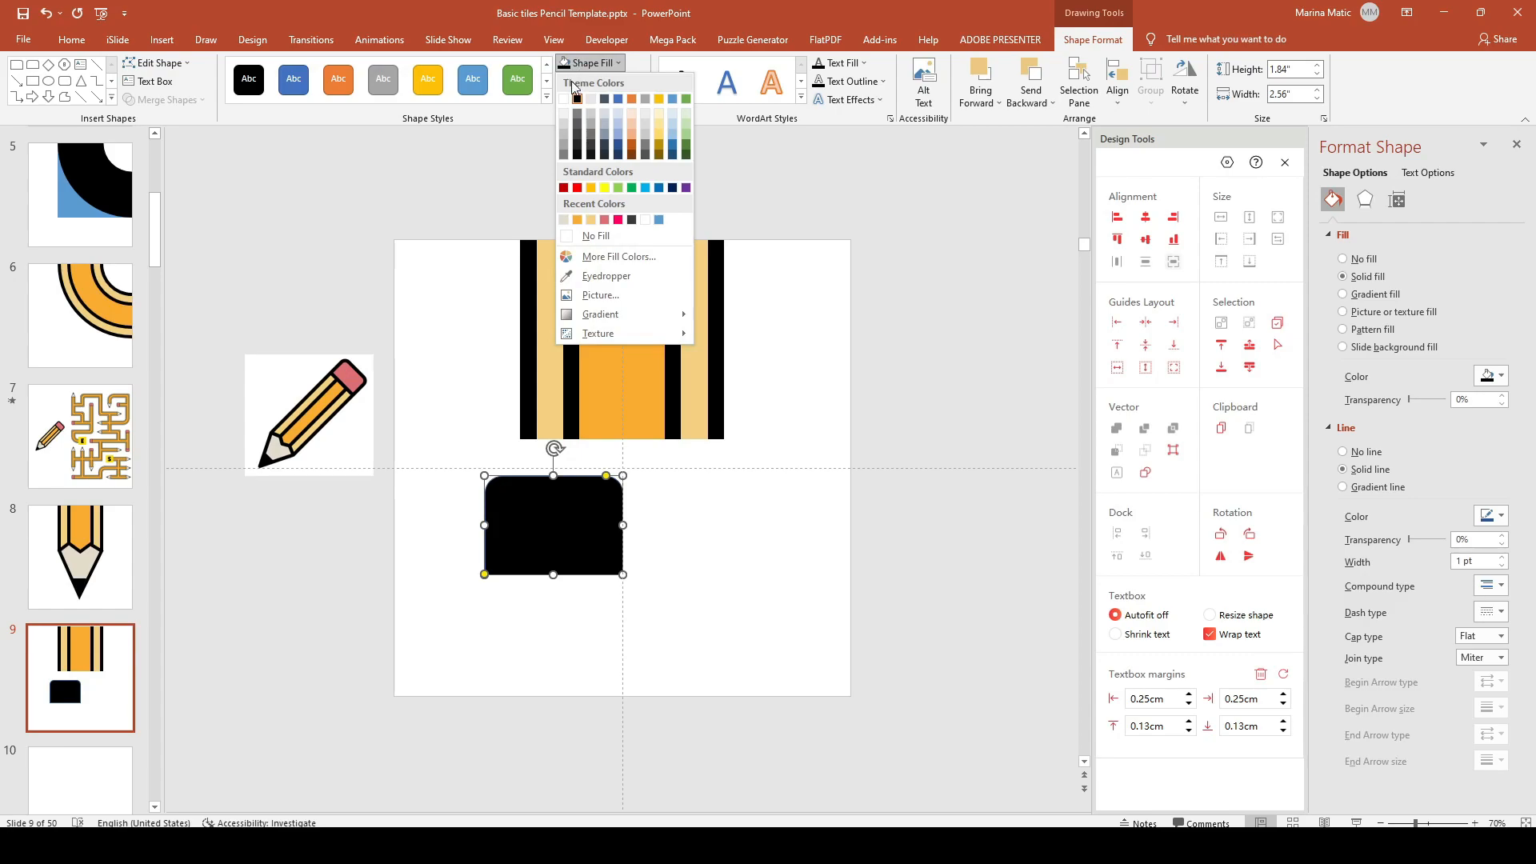
{"action": "left_click", "coordinate": [567, 98]}
{"action": "left_click", "coordinate": [585, 83]}
{"action": "left_click", "coordinate": [576, 117]}
{"action": "left_click", "coordinate": [602, 81]}
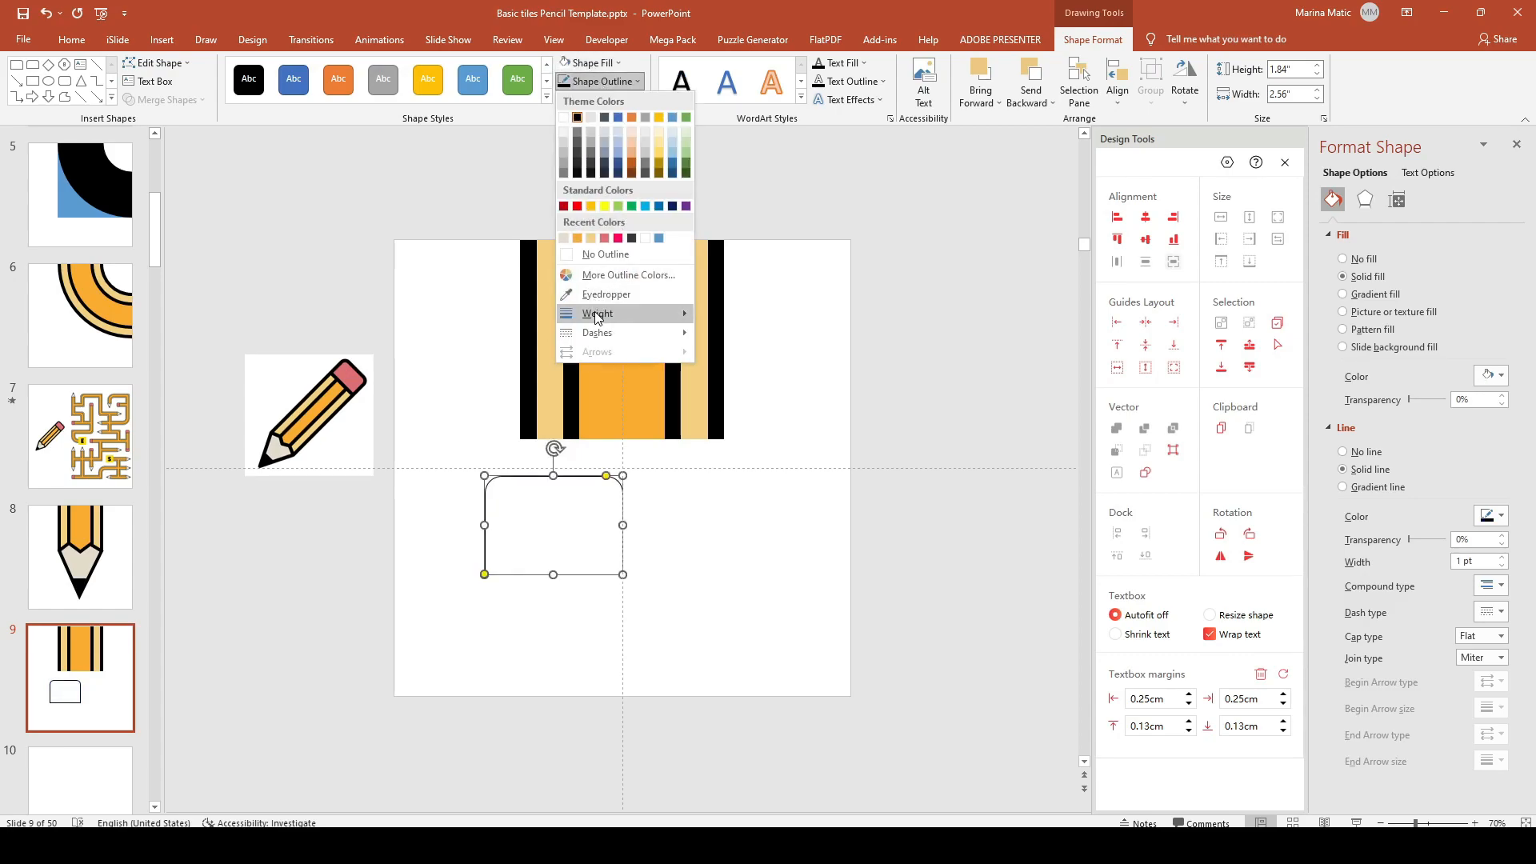
{"action": "mouse_move", "coordinate": [608, 313]}
{"action": "left_click", "coordinate": [1456, 563]}
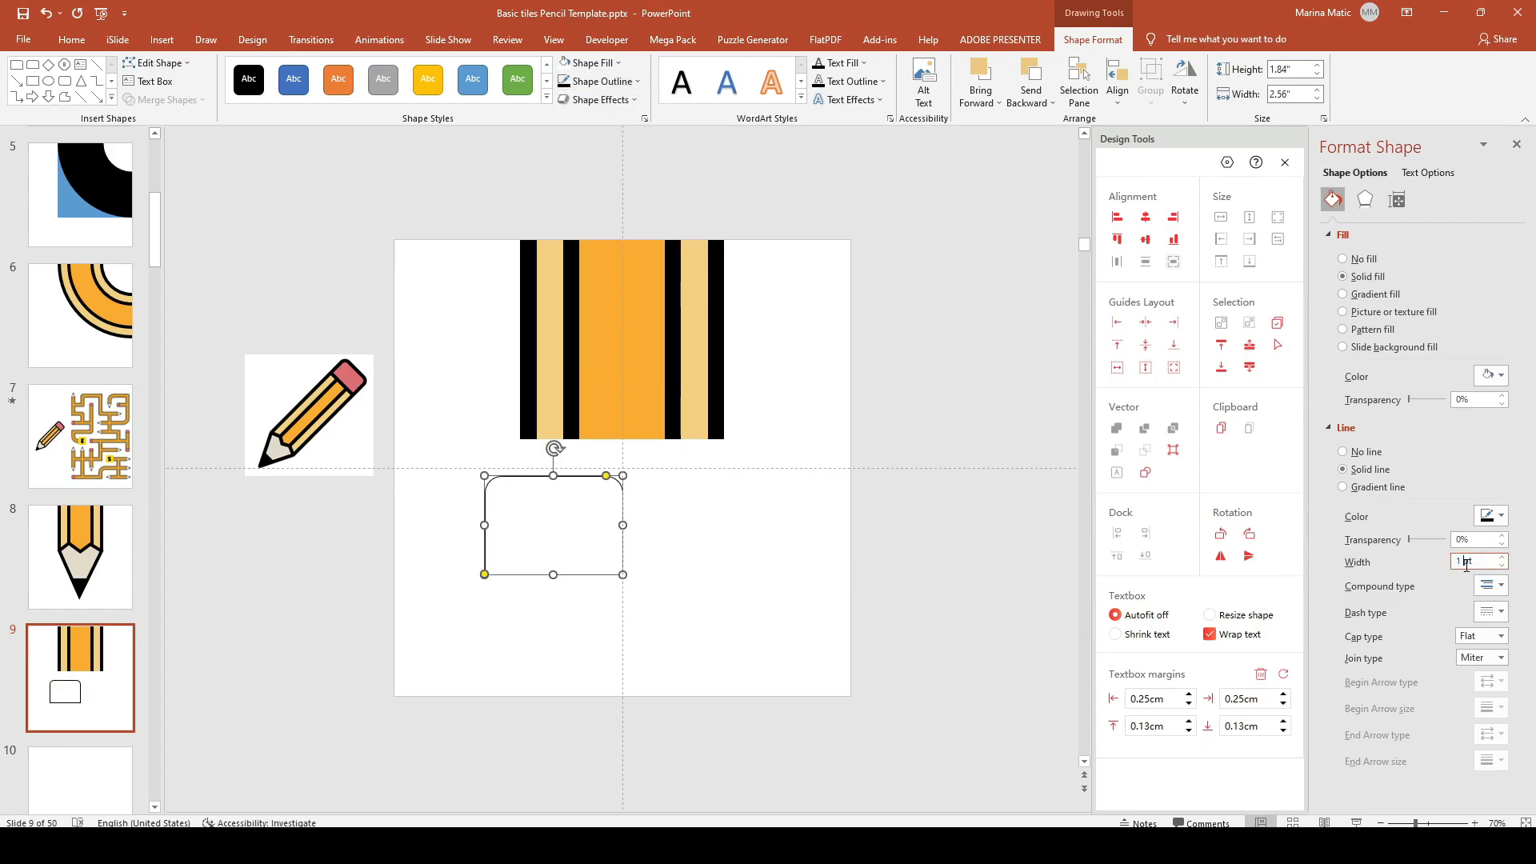
{"action": "type", "text": "20"}
{"action": "key", "text": "Return"}
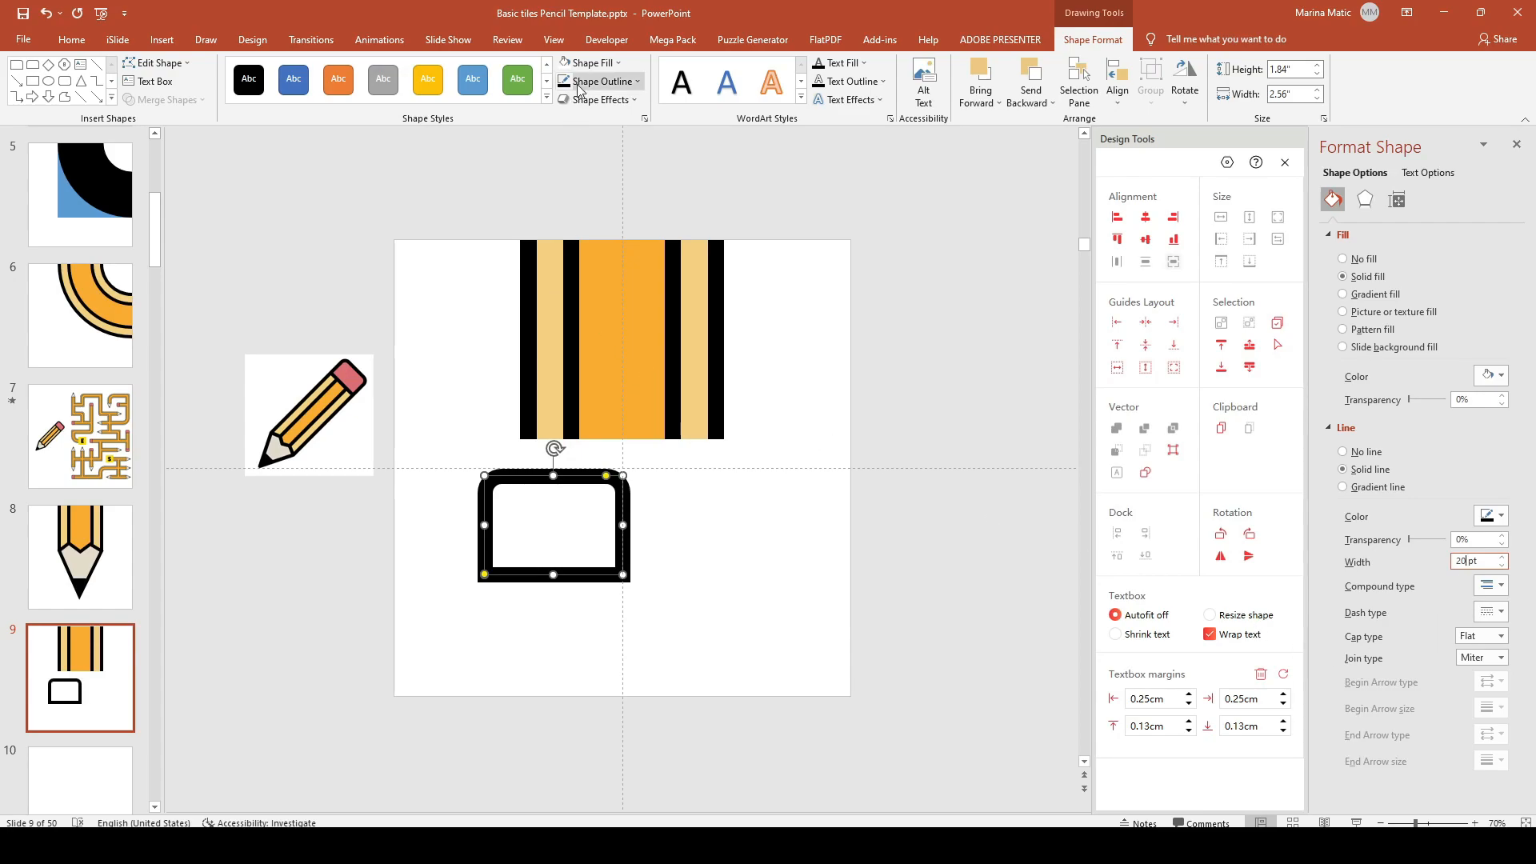
Step: Eyedrop the eraser pink as the fill, widen the rectangle to 3.8", and rotate it 90°
{"action": "left_click", "coordinate": [590, 64]}
{"action": "left_click", "coordinate": [576, 276]}
{"action": "left_click", "coordinate": [572, 275]}
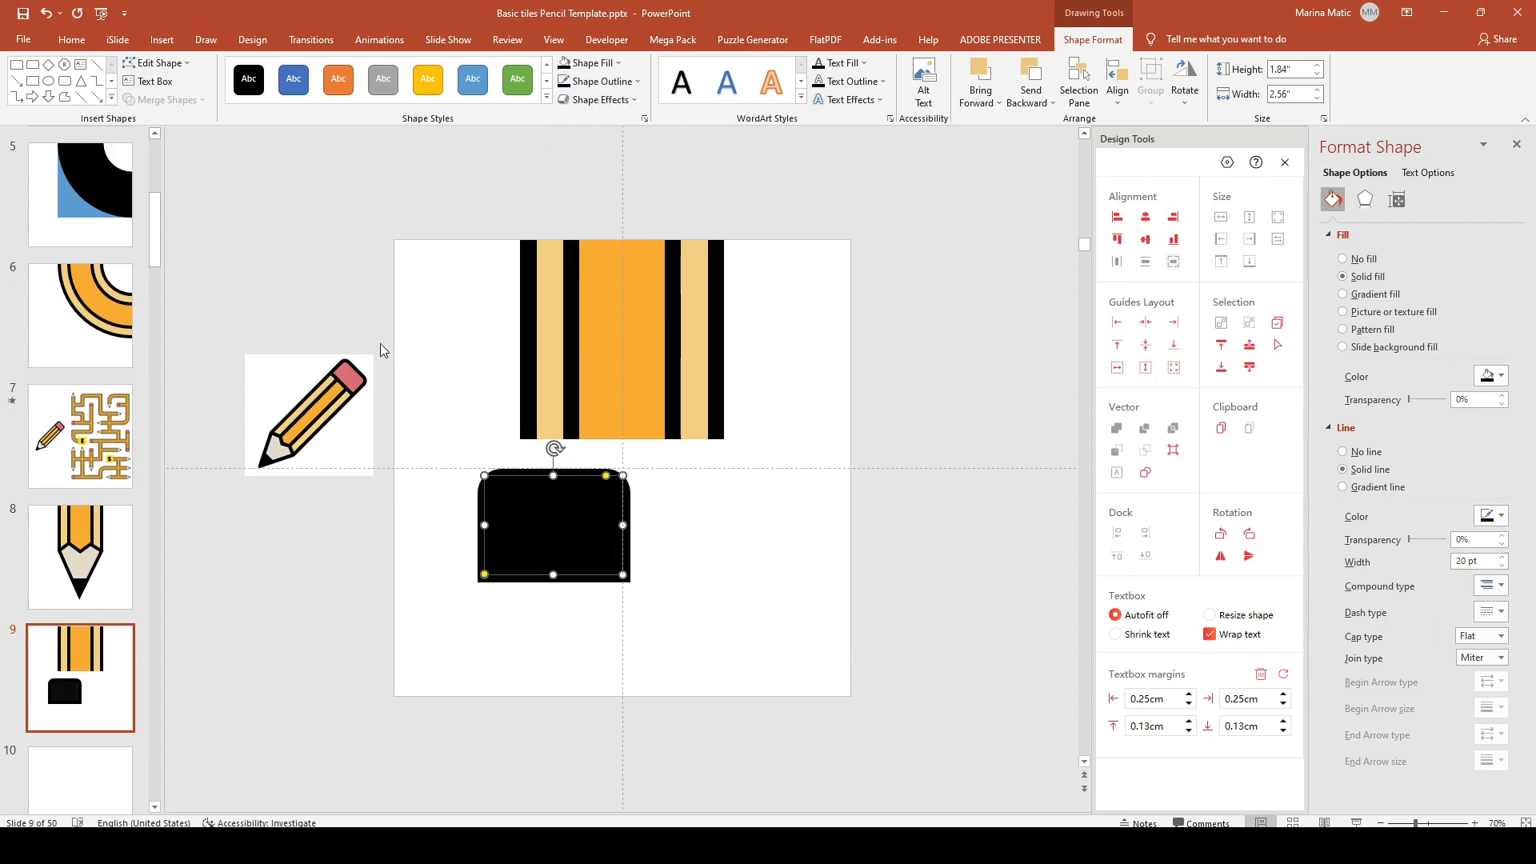
{"action": "left_click", "coordinate": [591, 63]}
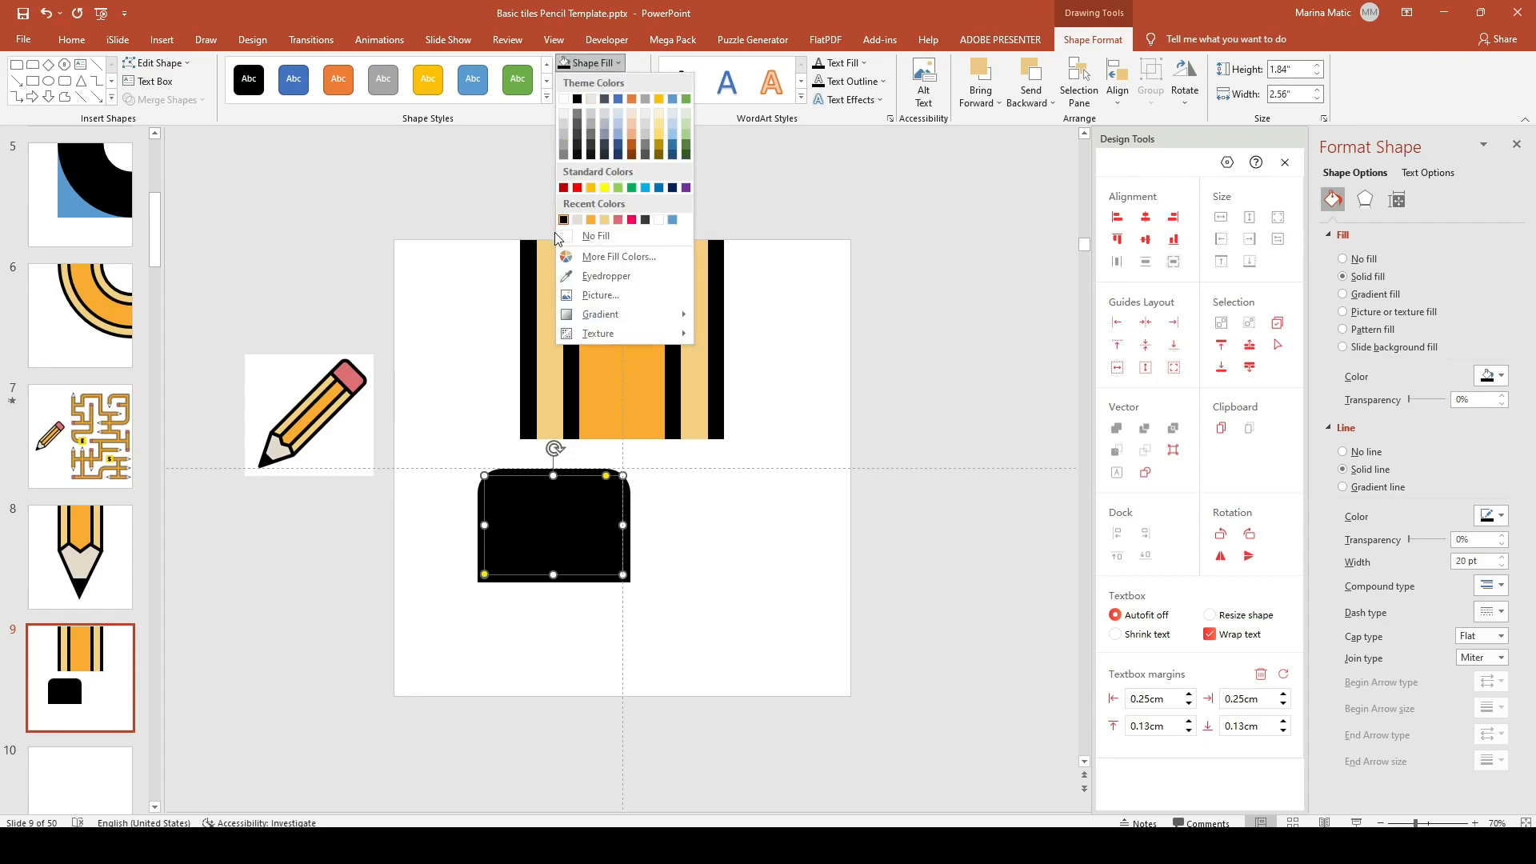
{"action": "left_click", "coordinate": [576, 276]}
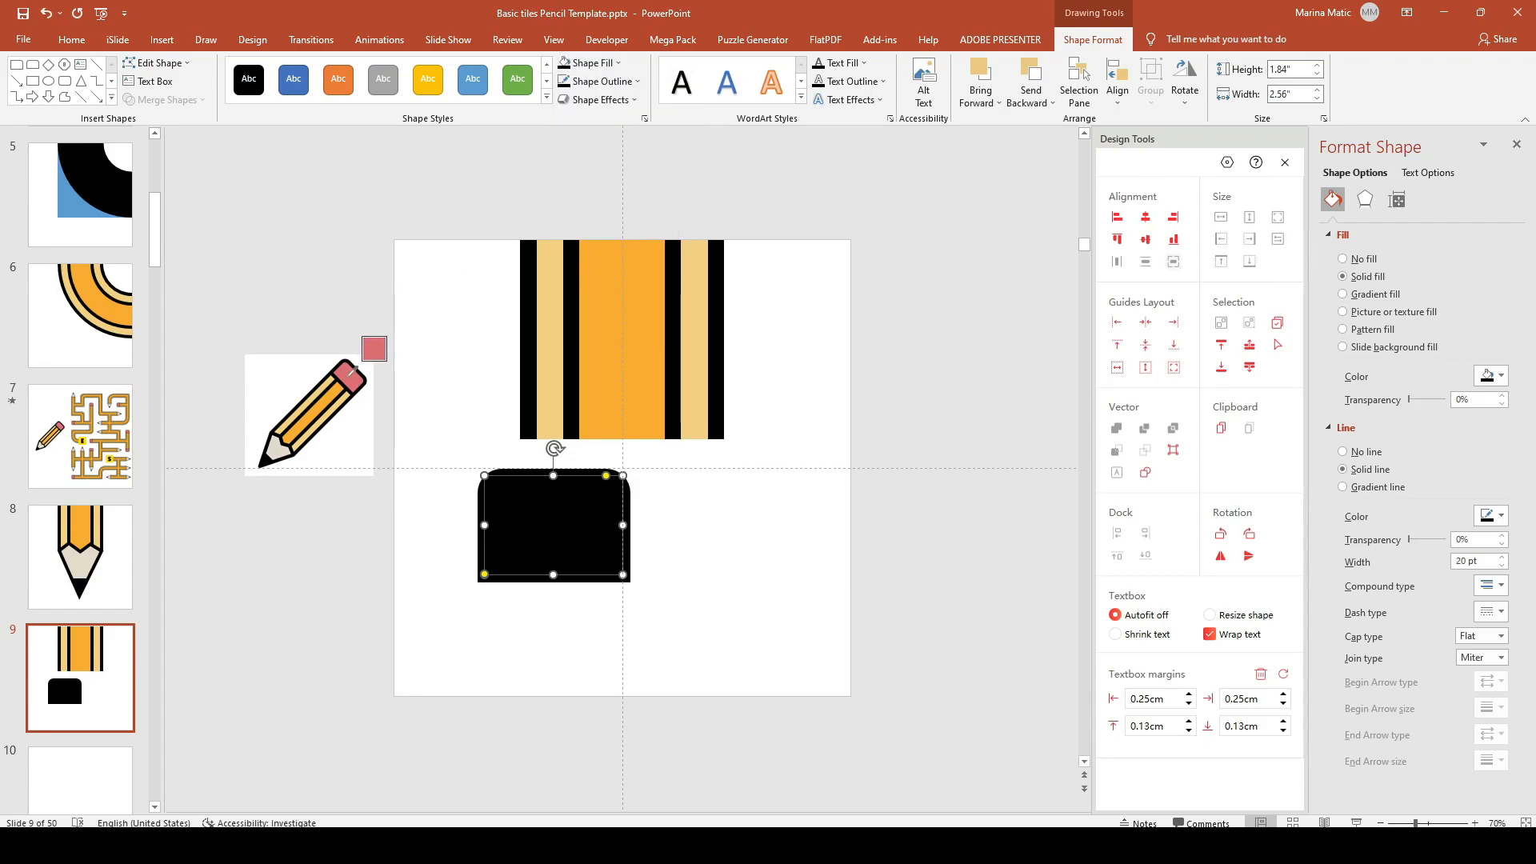
{"action": "left_click", "coordinate": [352, 376]}
{"action": "left_click", "coordinate": [584, 66]}
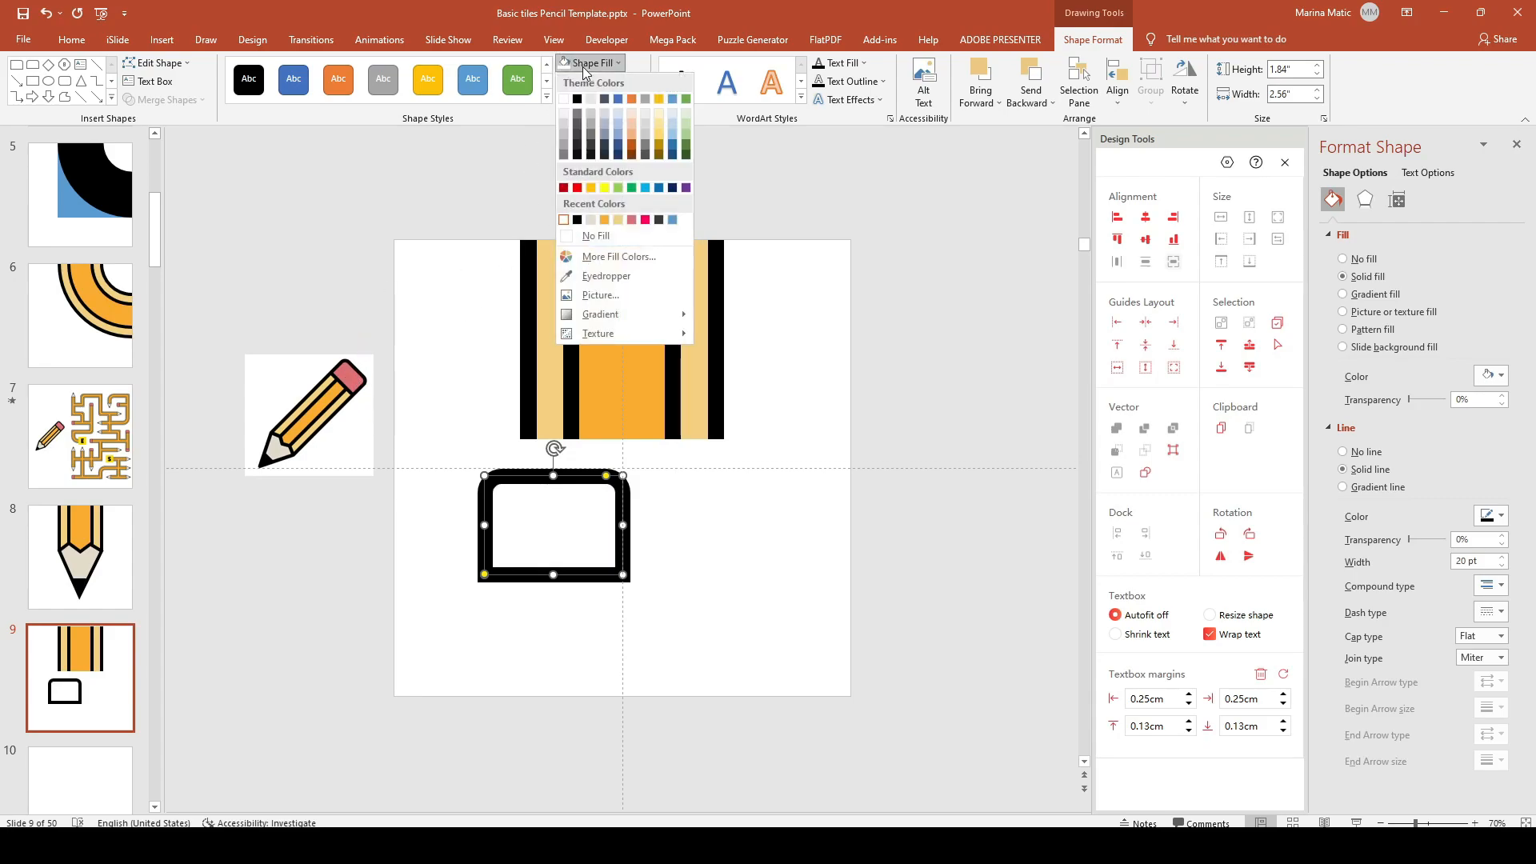
{"action": "left_click", "coordinate": [576, 275]}
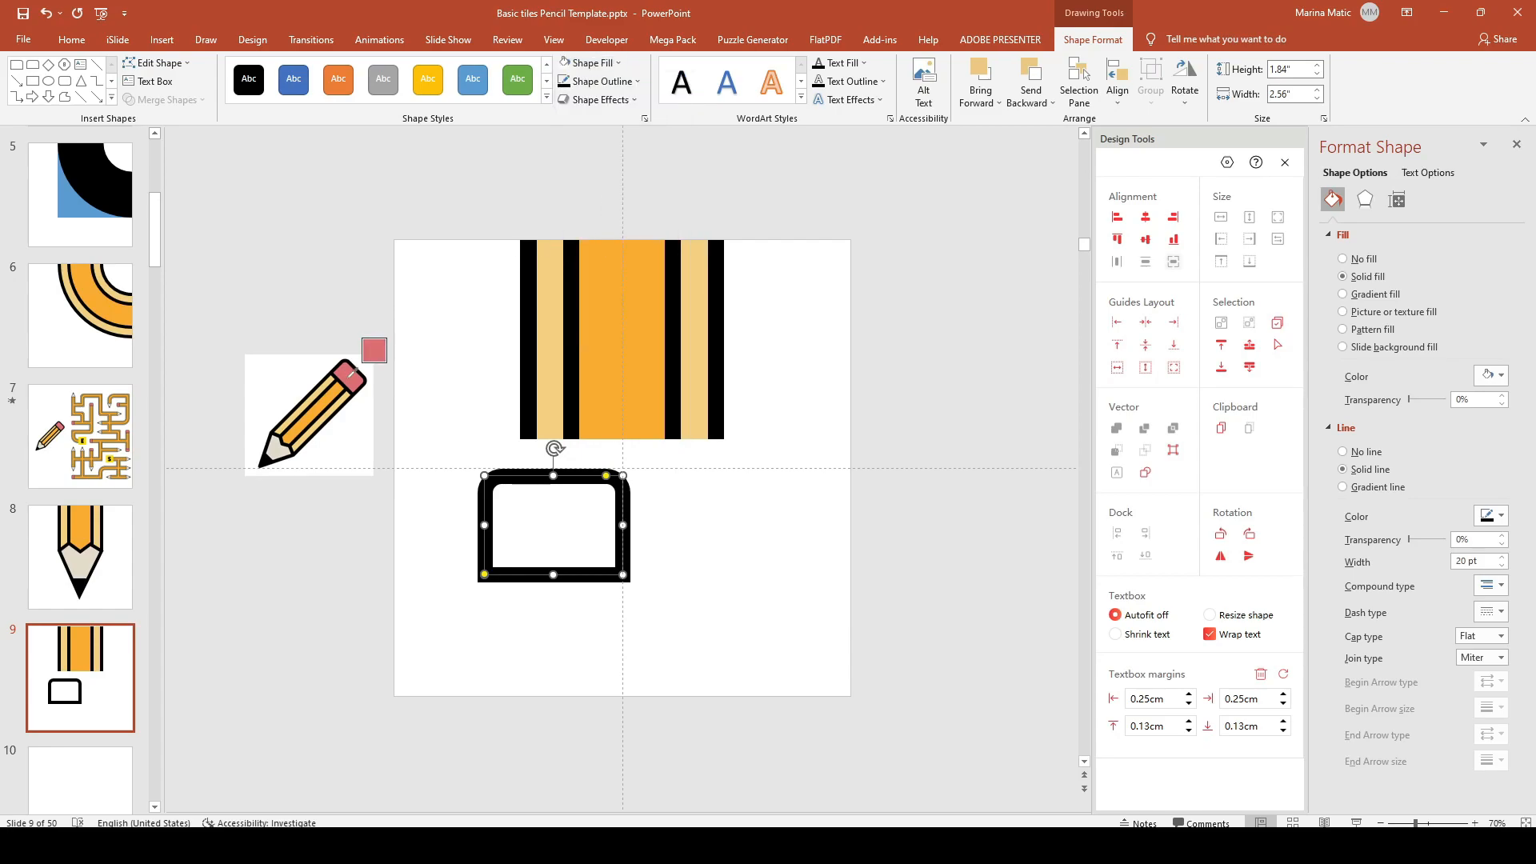
{"action": "left_click", "coordinate": [351, 374]}
{"action": "left_click_drag", "start_coordinate": [622, 528], "coordinate": [689, 529]}
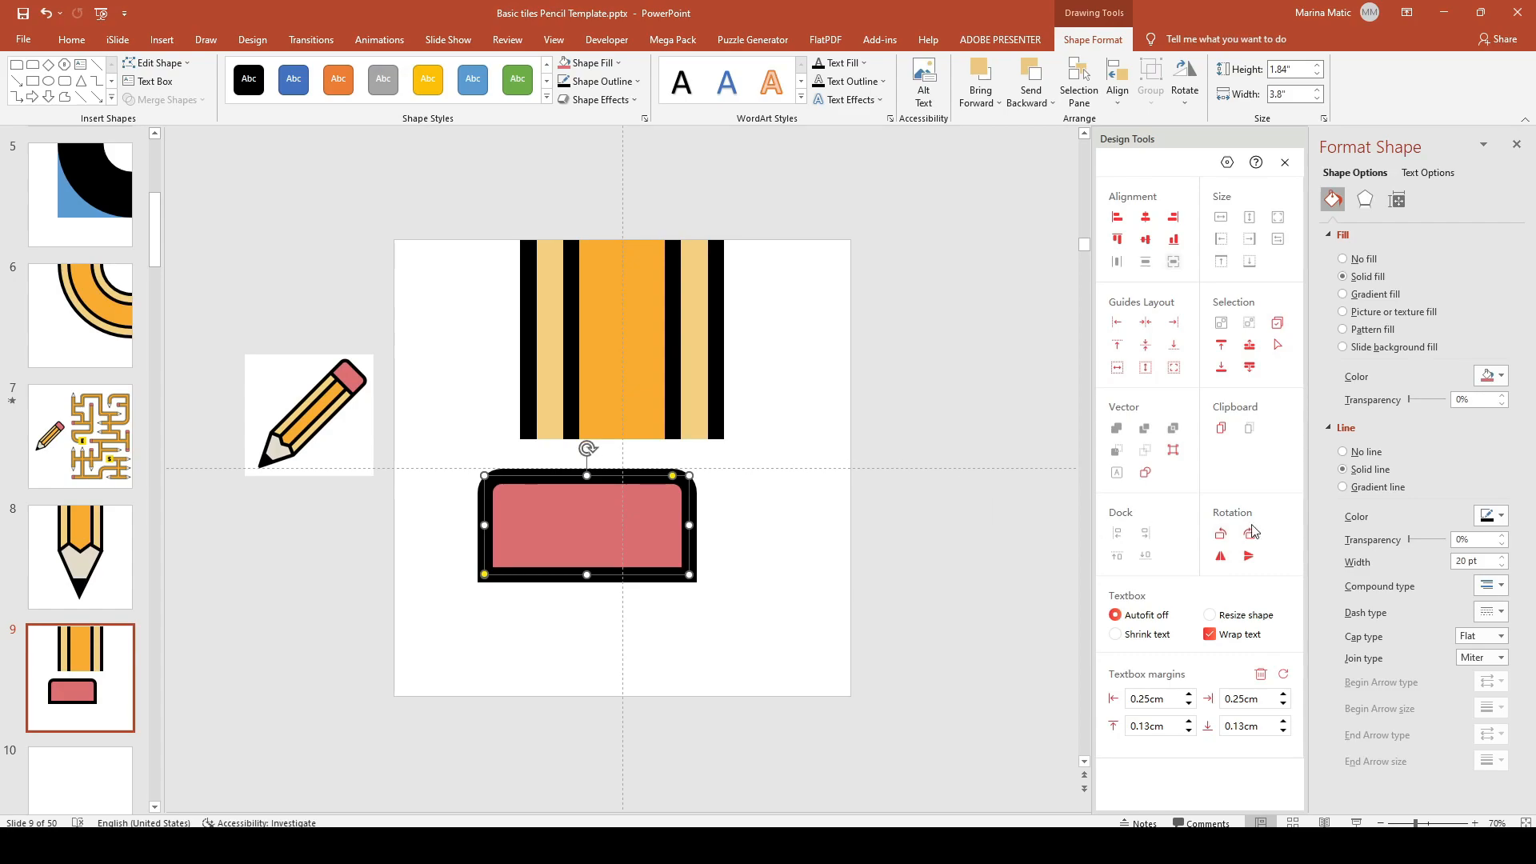
{"action": "left_click", "coordinate": [1222, 542]}
Step: Flip the eraser upside down, move it under the pencil body, and roughly narrow it
{"action": "left_click", "coordinate": [1222, 541]}
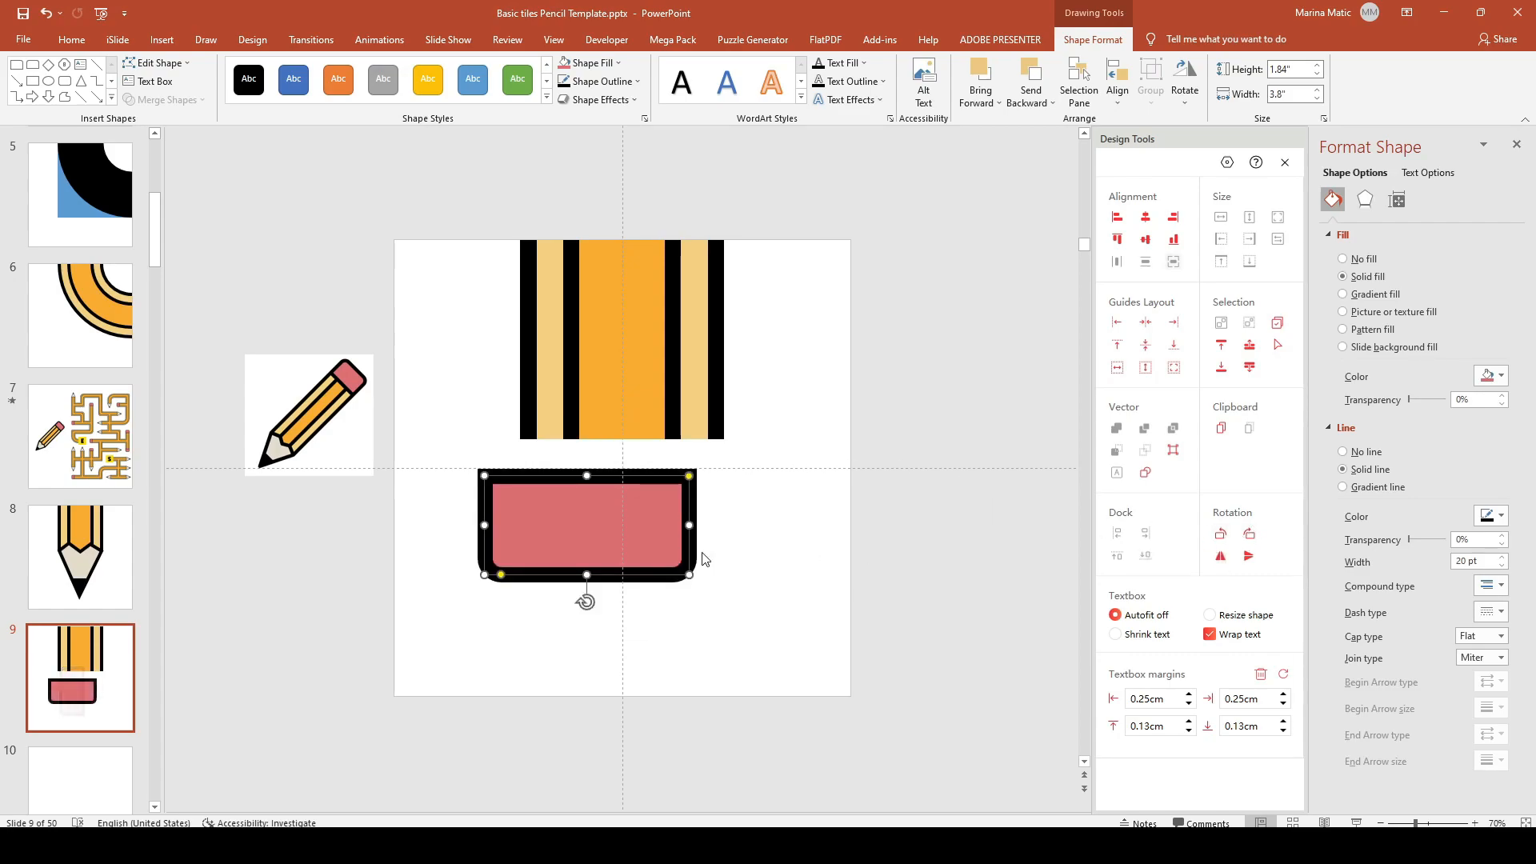
{"action": "mouse_move", "coordinate": [689, 495]}
{"action": "left_mouse_down"}
{"action": "mouse_move", "coordinate": [724, 496]}
{"action": "mouse_move", "coordinate": [718, 466]}
{"action": "left_mouse_up"}
{"action": "left_click_drag", "start_coordinate": [513, 497], "coordinate": [521, 499]}
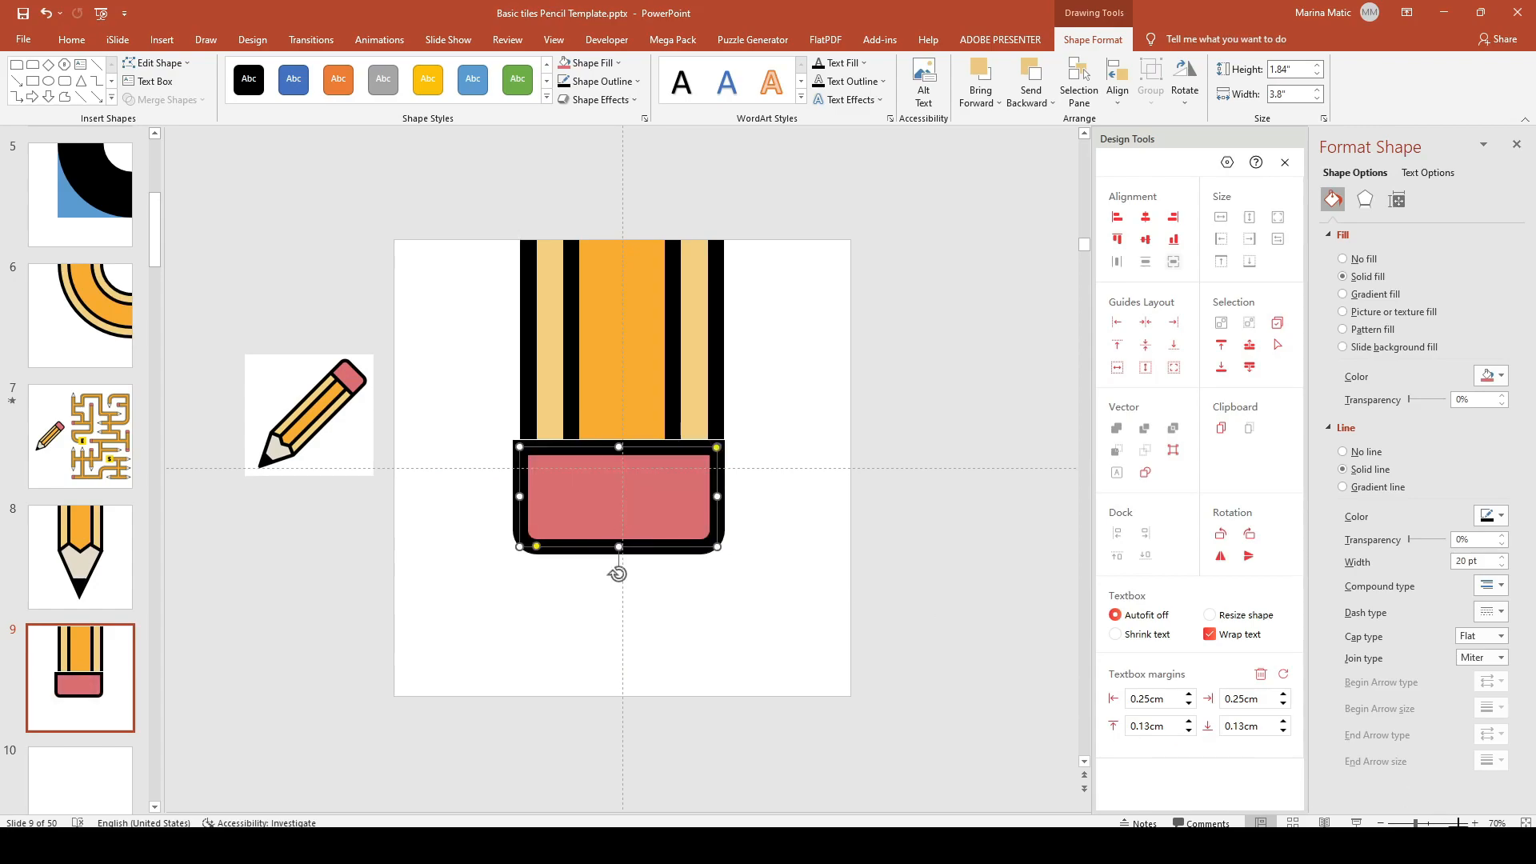
{"action": "left_click", "coordinate": [1475, 823]}
{"action": "left_click", "coordinate": [1474, 822]}
{"action": "left_click", "coordinate": [1474, 822]}
{"action": "left_click", "coordinate": [1474, 822]}
{"action": "left_click", "coordinate": [1474, 823]}
{"action": "left_click", "coordinate": [1474, 822]}
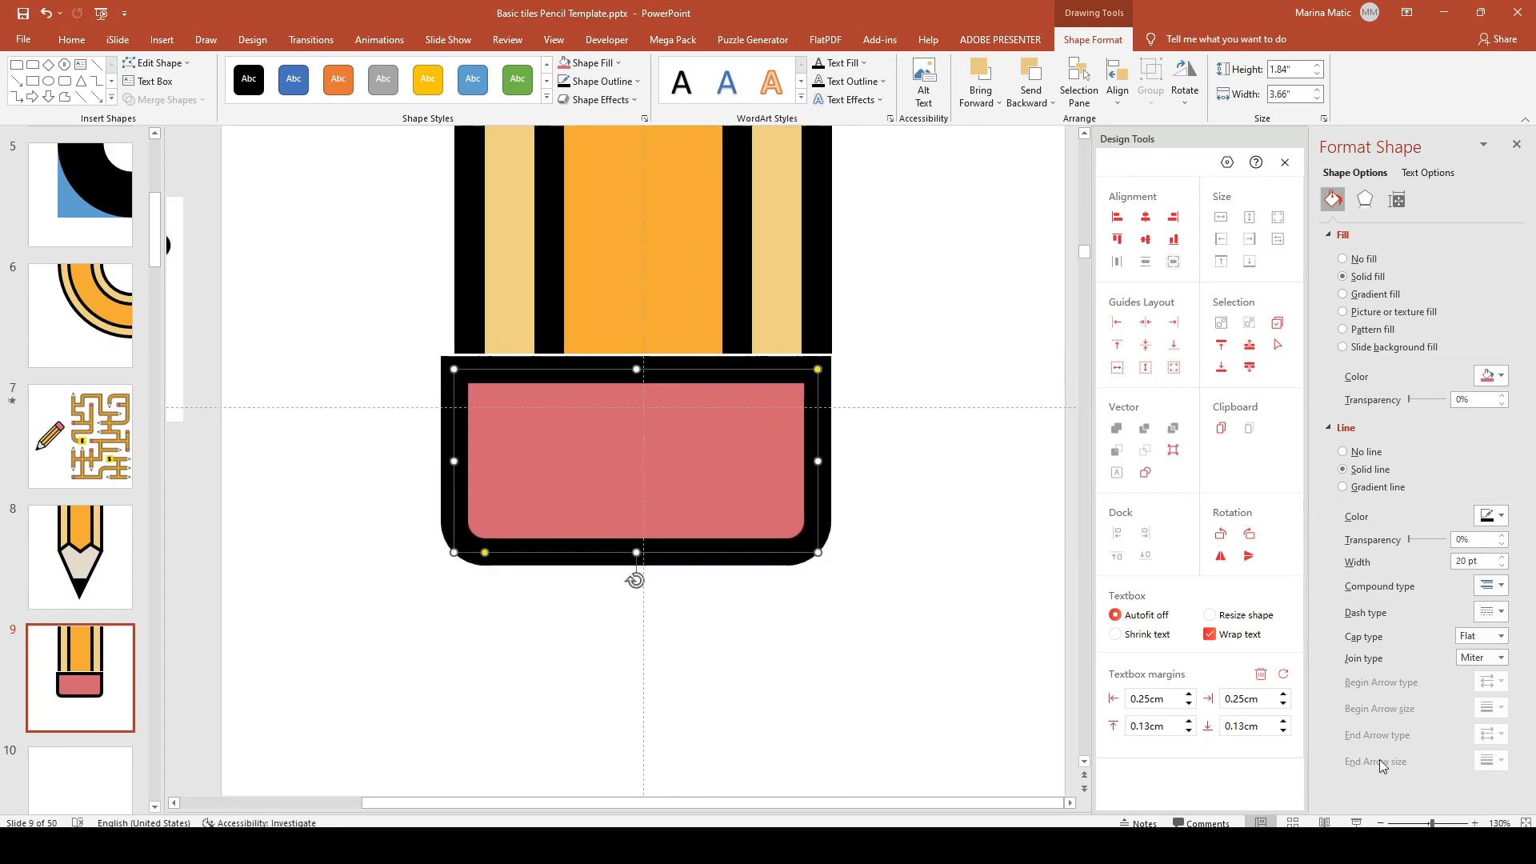
Step: Fine-tune the eraser to about 3.52" wide, flush beneath the striped body
{"action": "left_click_drag", "start_coordinate": [459, 460], "coordinate": [467, 461]}
{"action": "left_click_drag", "start_coordinate": [639, 370], "coordinate": [640, 326]}
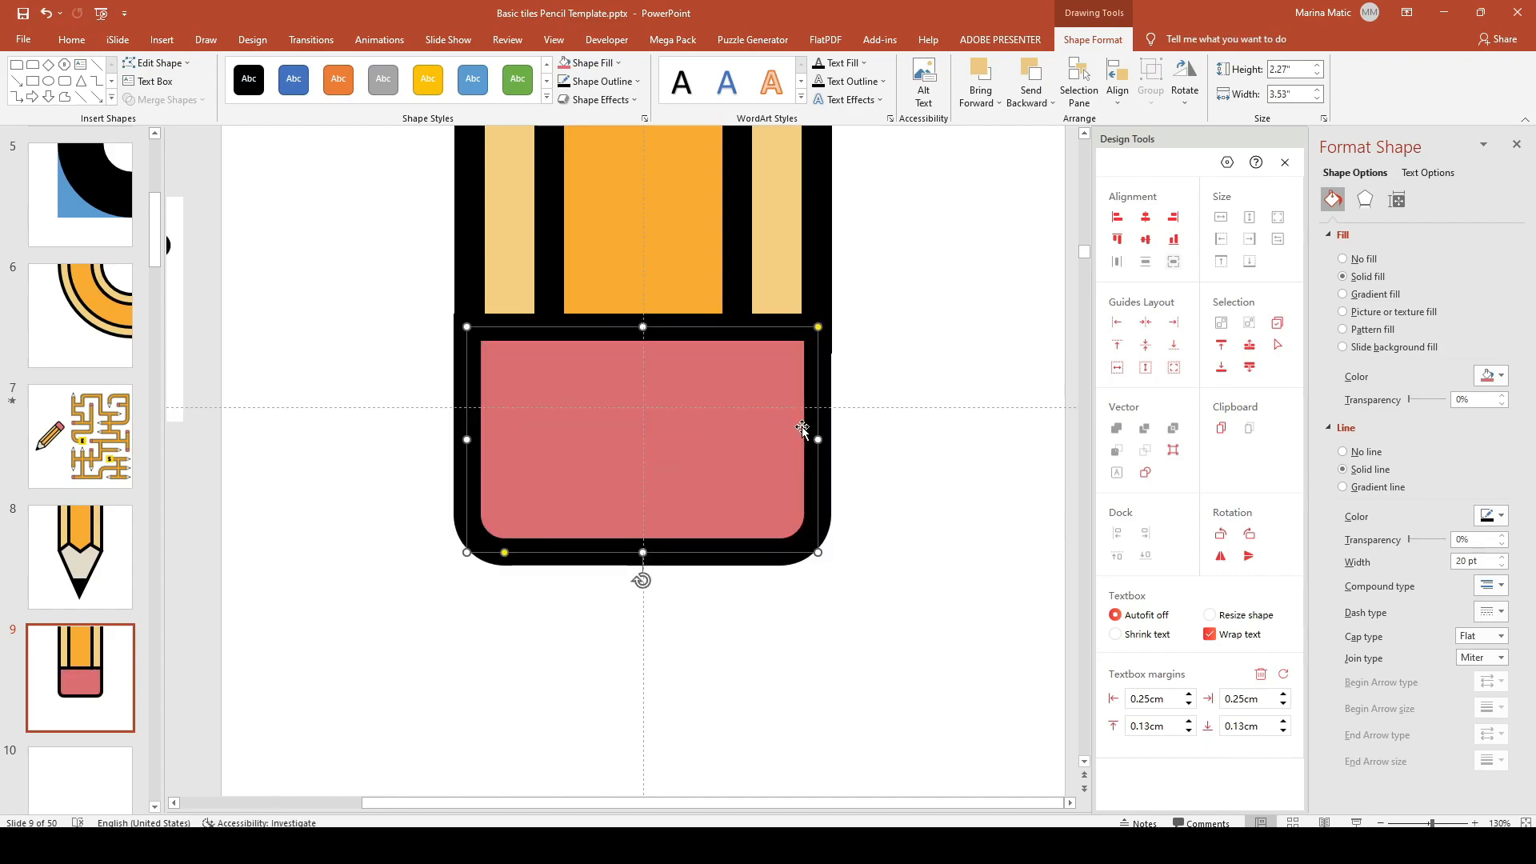
{"action": "left_click_drag", "start_coordinate": [820, 438], "coordinate": [816, 439]}
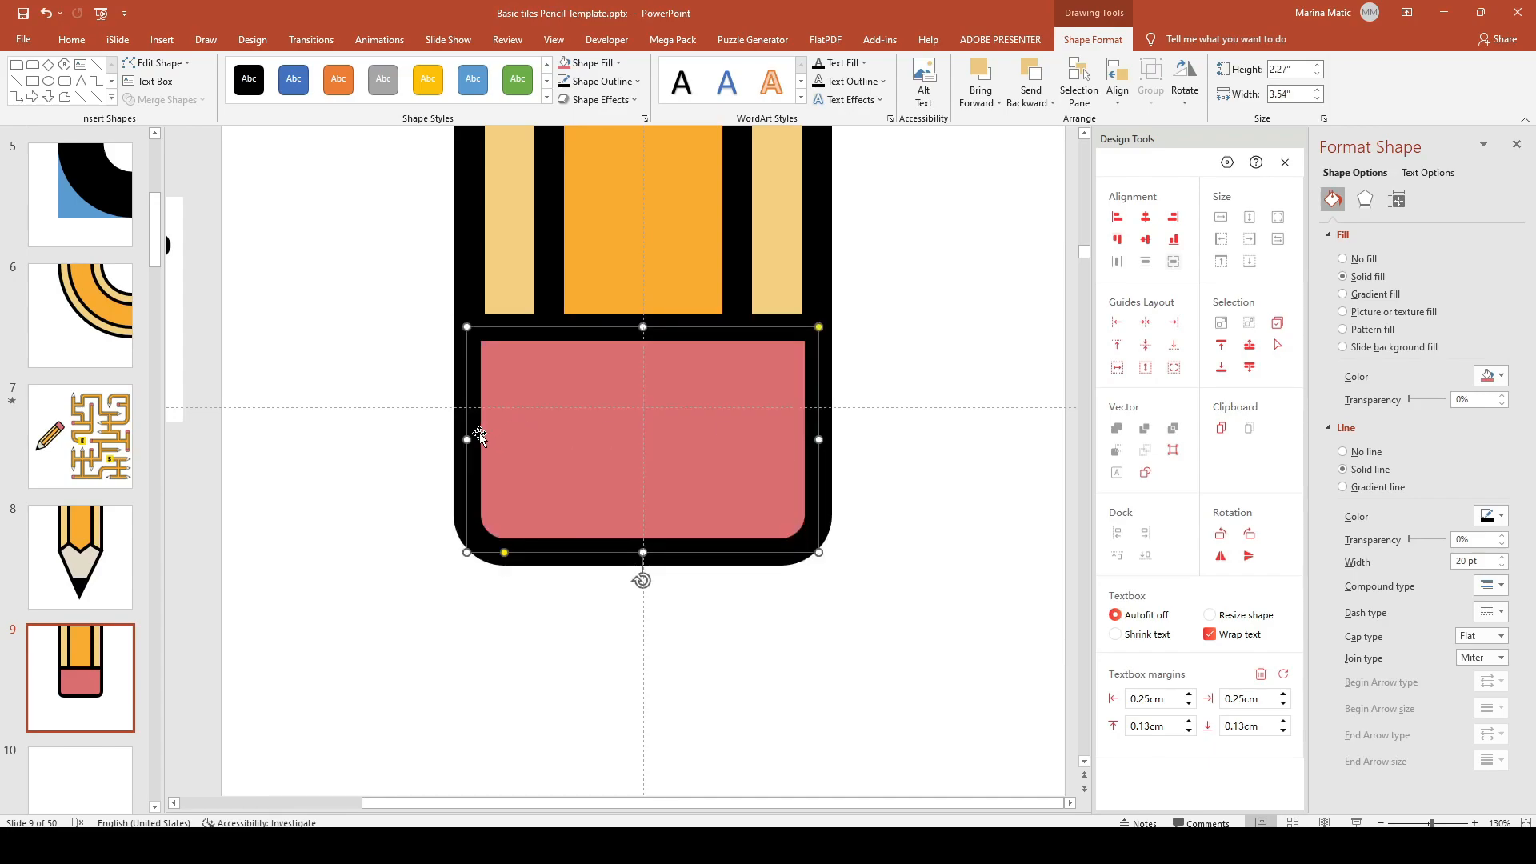
{"action": "left_click", "coordinate": [429, 357]}
{"action": "left_click", "coordinate": [493, 412]}
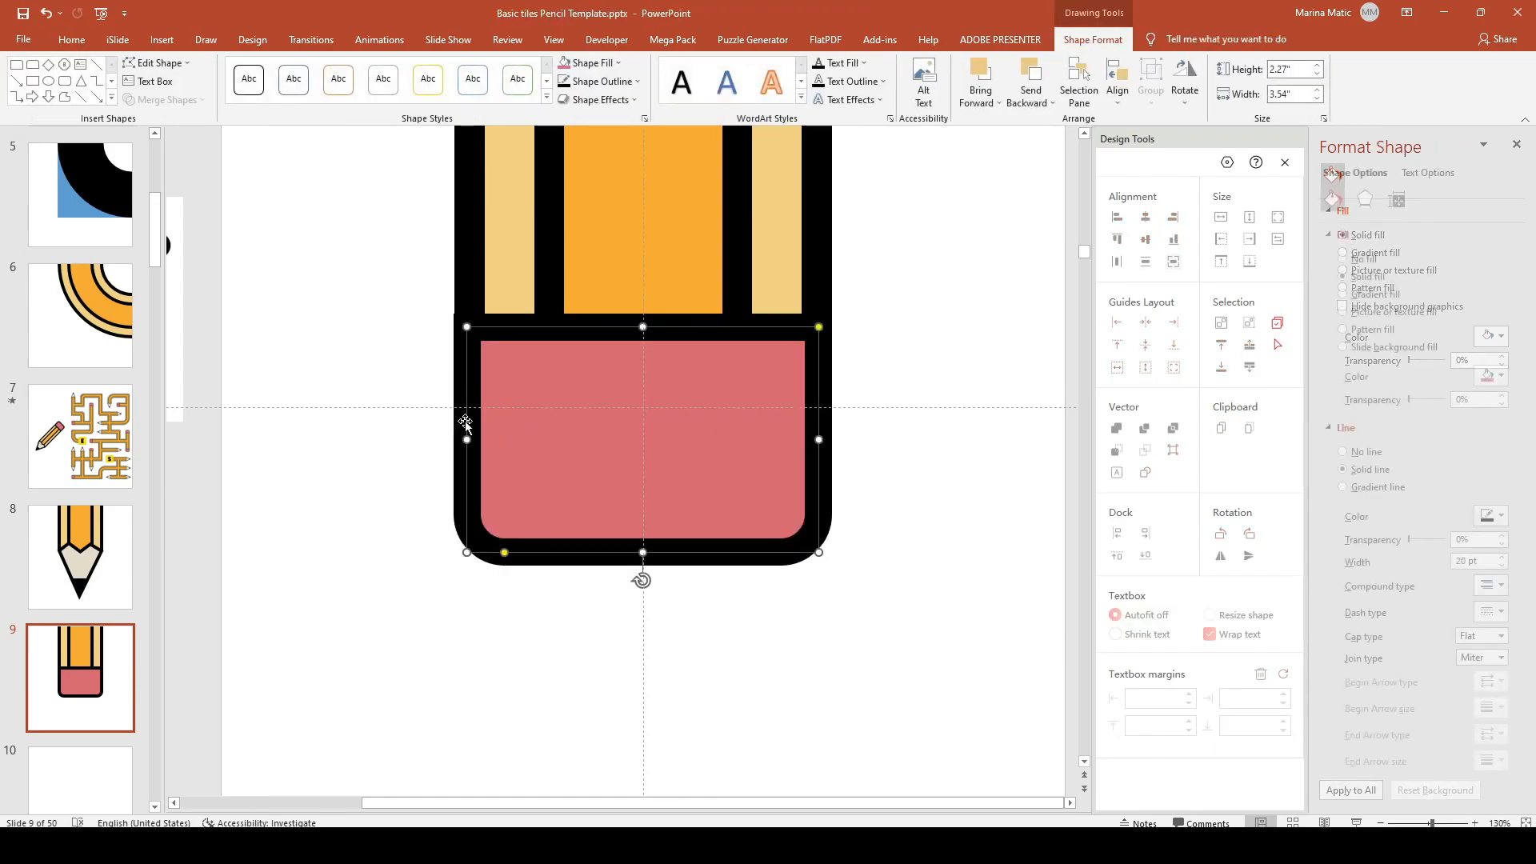
{"action": "left_click_drag", "start_coordinate": [468, 440], "coordinate": [470, 440]}
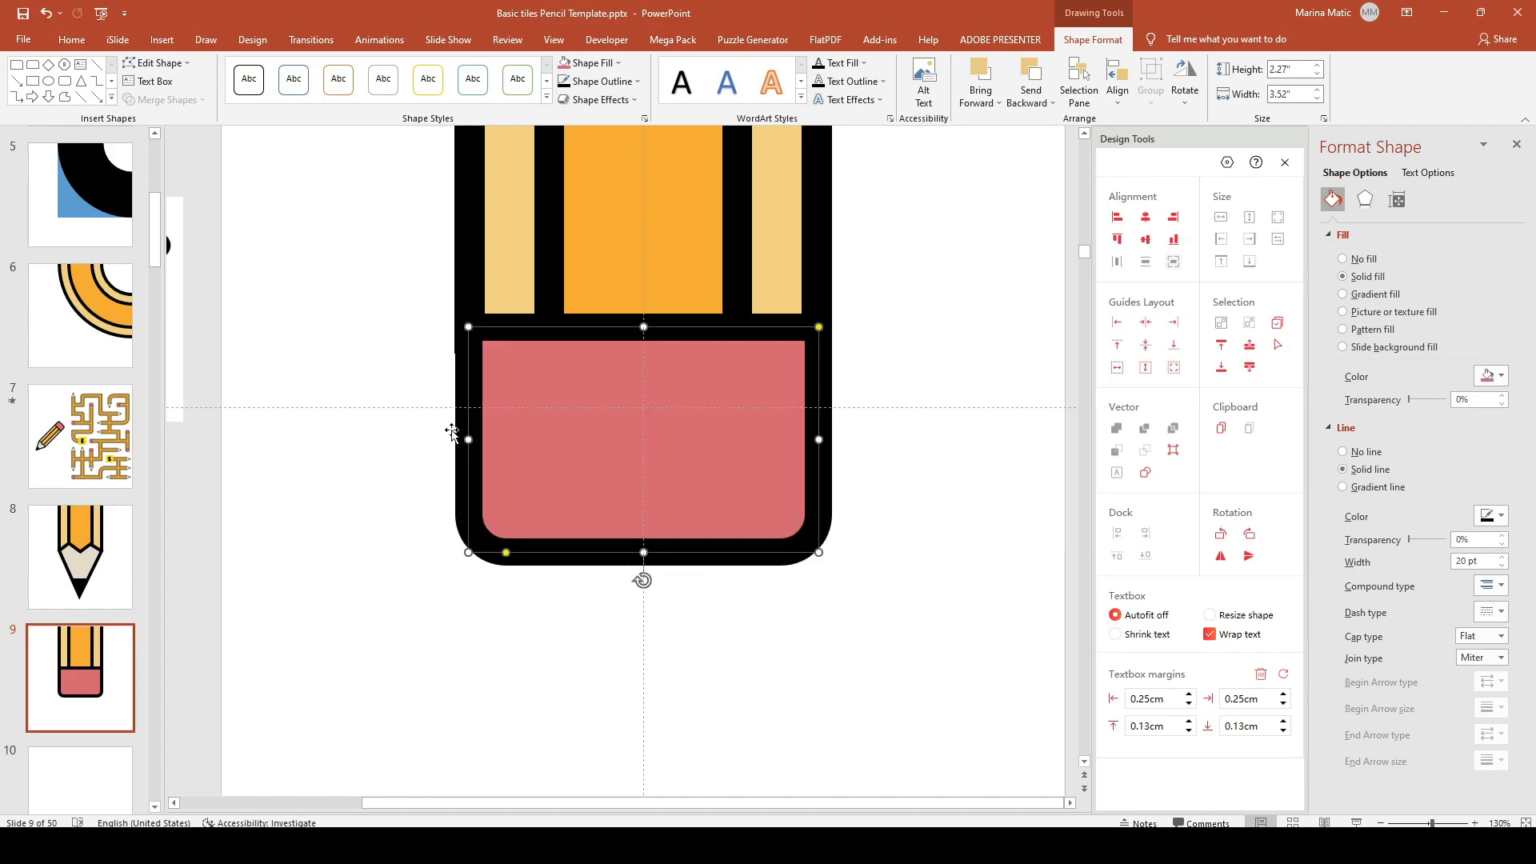
{"action": "left_click_drag", "start_coordinate": [508, 557], "coordinate": [520, 560]}
{"action": "left_click", "coordinate": [809, 682]}
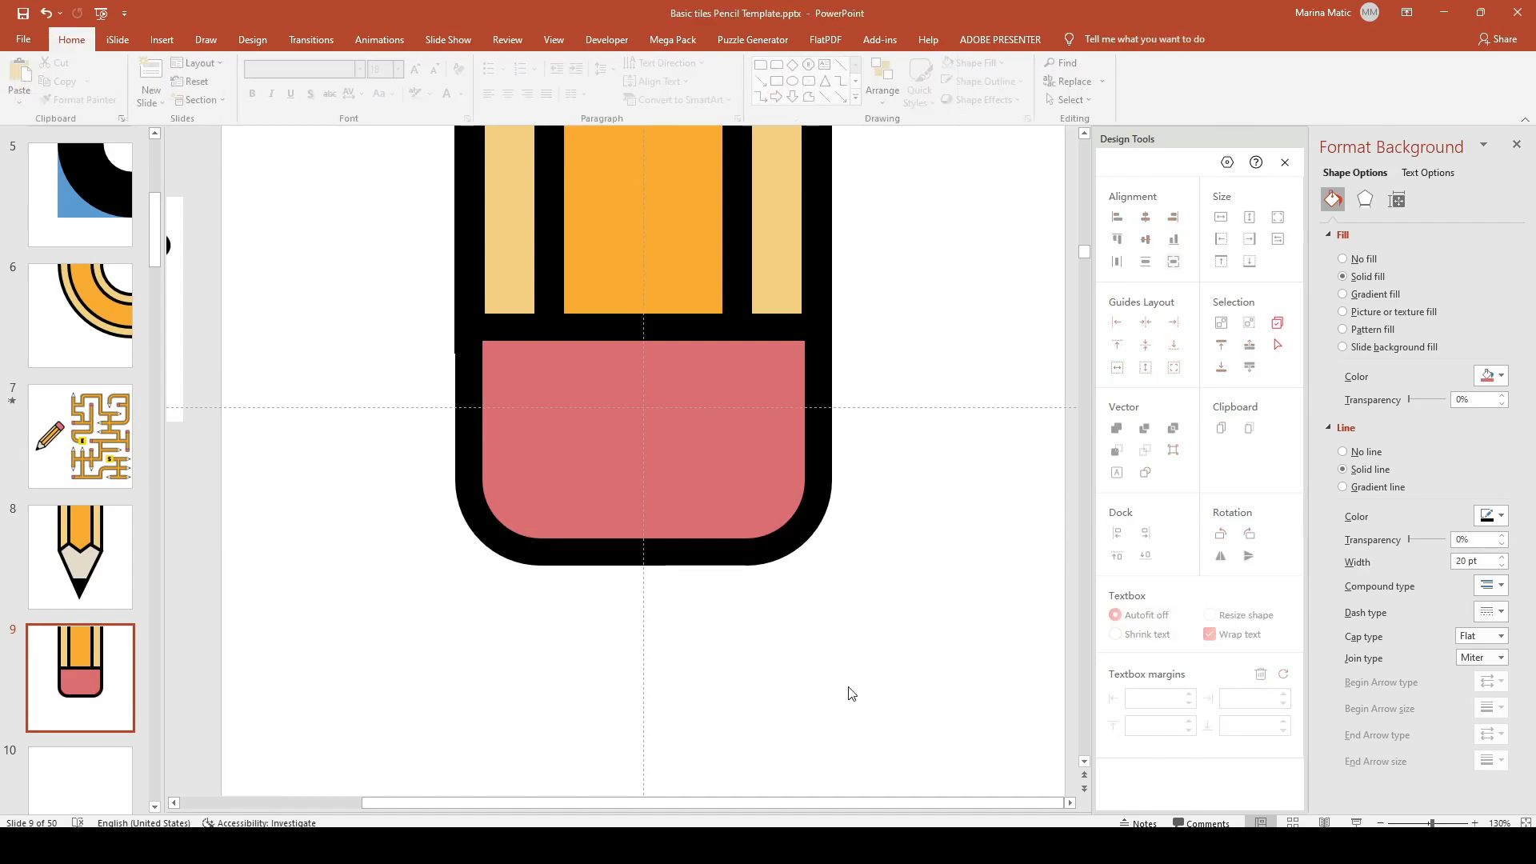
Step: Review the pencil tip tile on slide 8 and the maze on slide 7, then return to slide 9
{"action": "left_click", "coordinate": [1383, 823]}
{"action": "left_click", "coordinate": [1383, 823]}
{"action": "left_click", "coordinate": [1383, 823]}
{"action": "left_click", "coordinate": [1383, 823]}
{"action": "left_click", "coordinate": [1384, 822]}
{"action": "left_click", "coordinate": [1384, 823]}
{"action": "left_click", "coordinate": [1383, 823]}
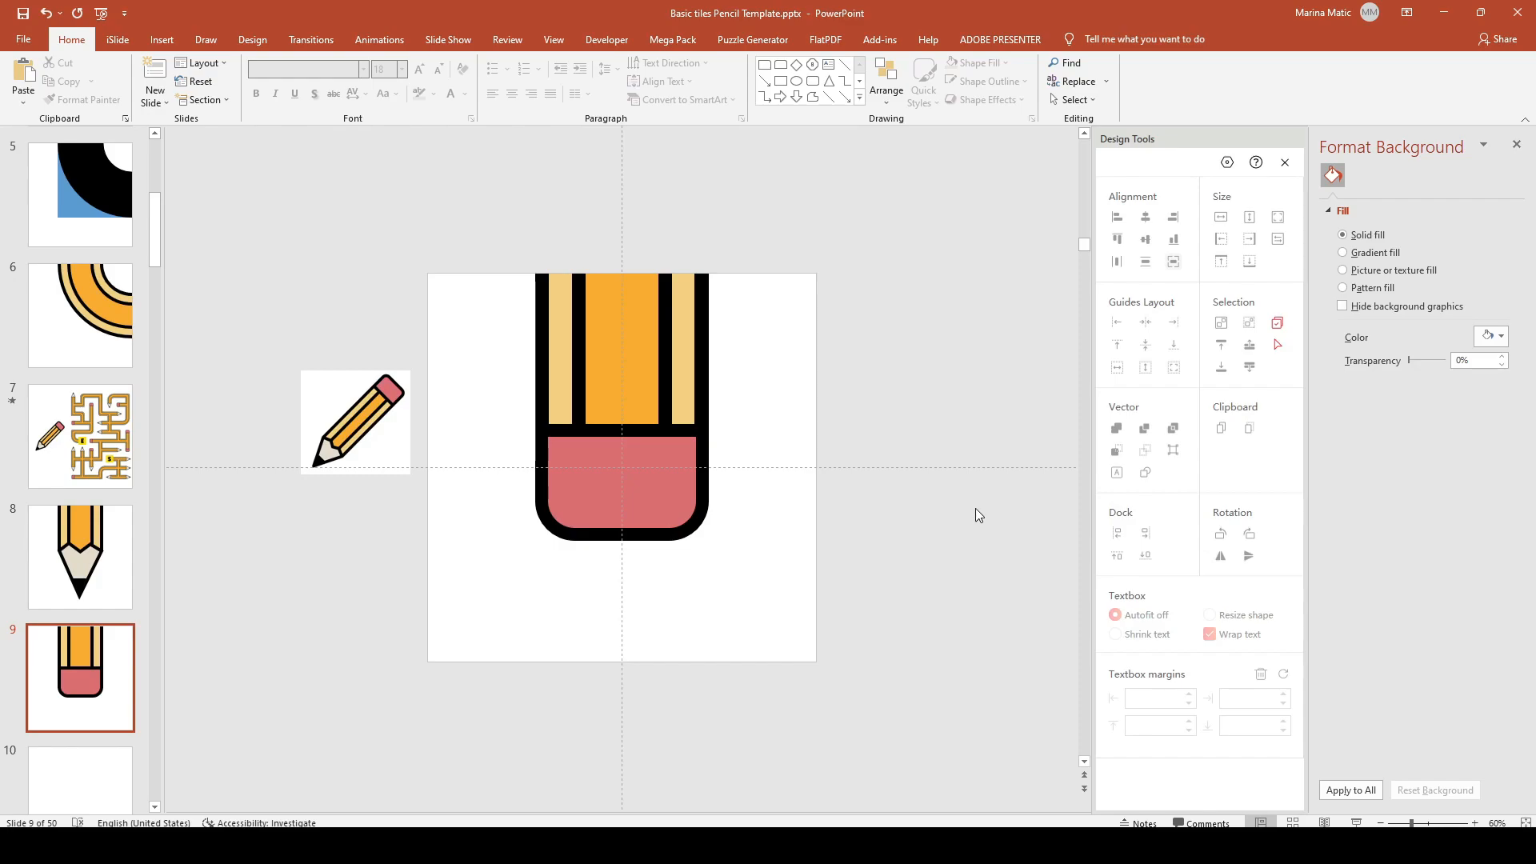
{"action": "left_click", "coordinate": [110, 547]}
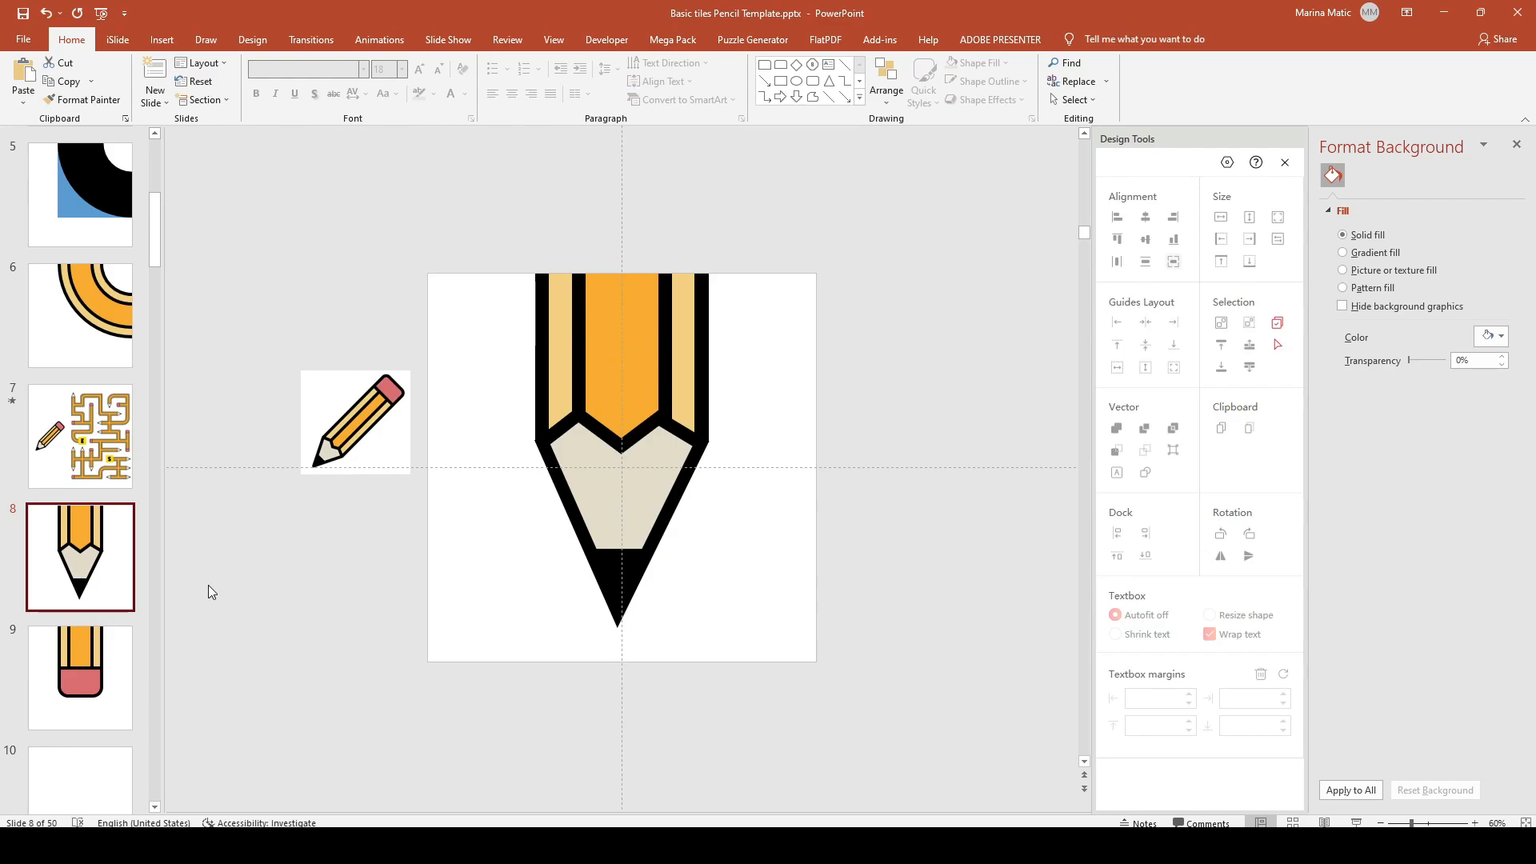
{"action": "left_click", "coordinate": [99, 652]}
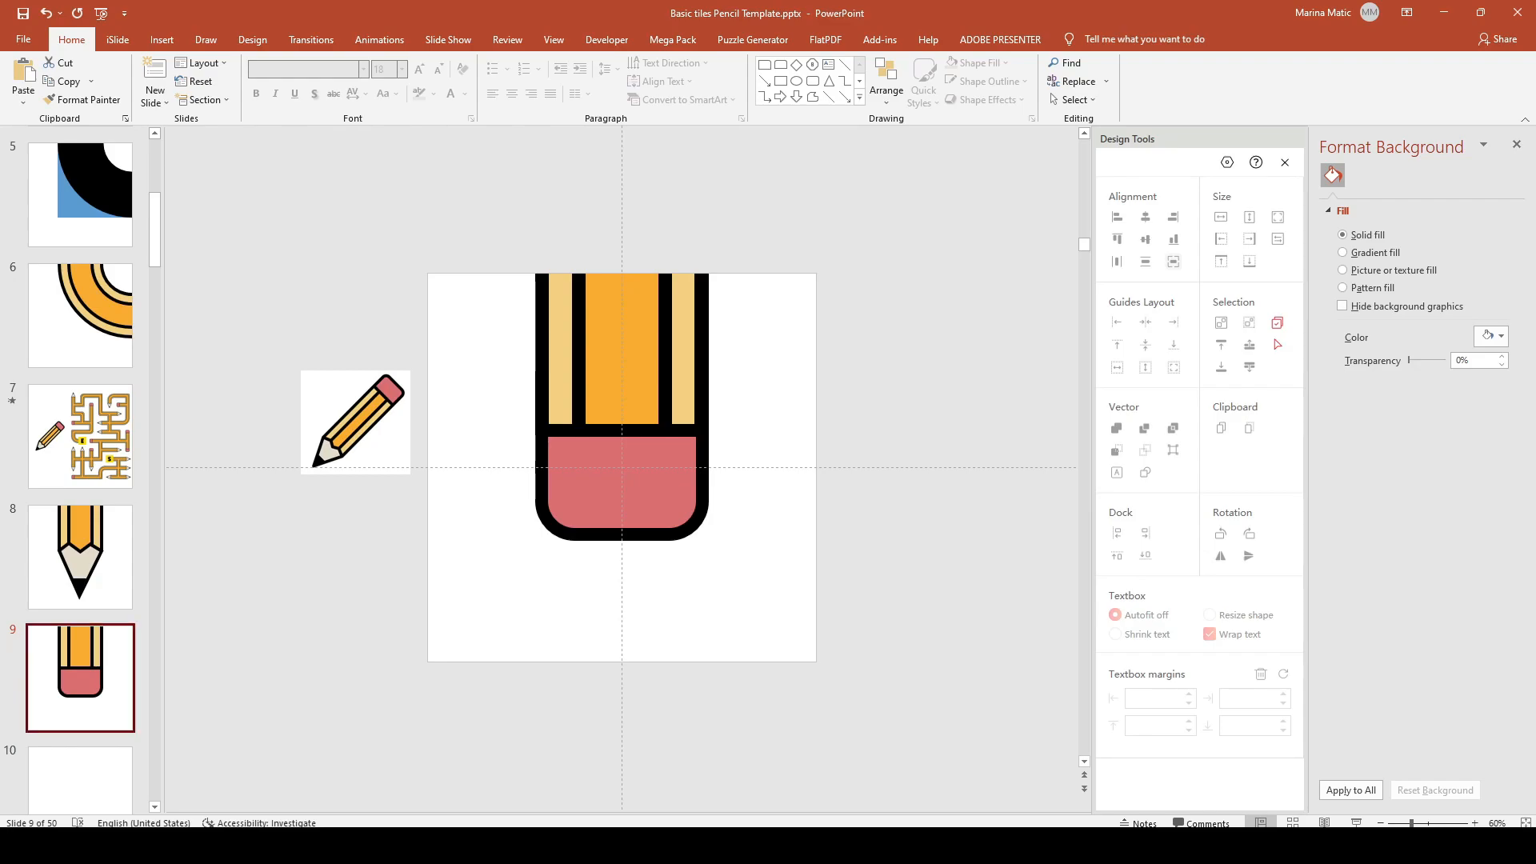
{"action": "left_click", "coordinate": [120, 439]}
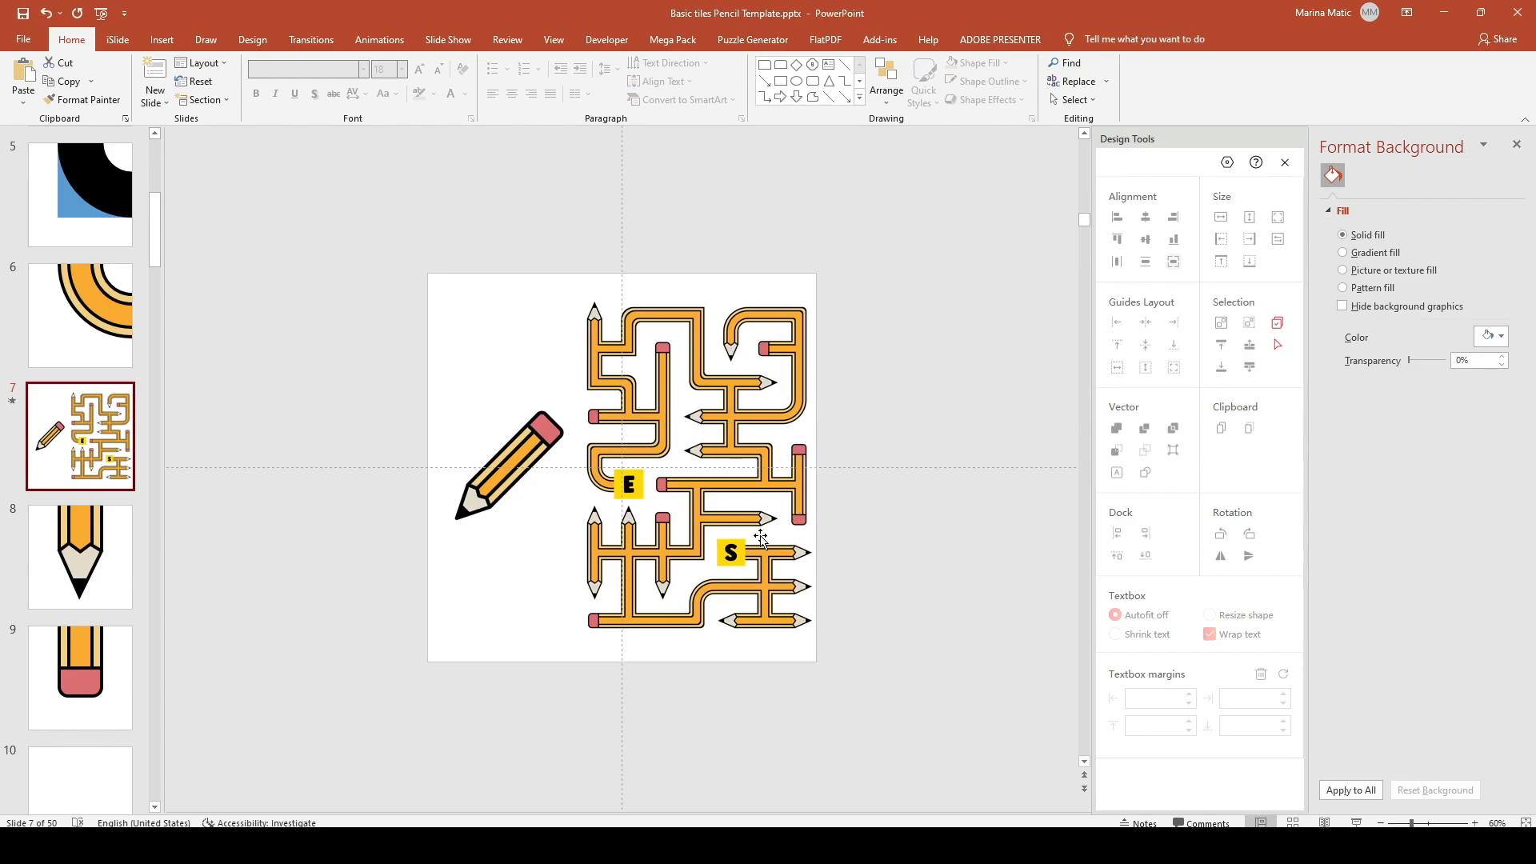
{"action": "left_click", "coordinate": [97, 666]}
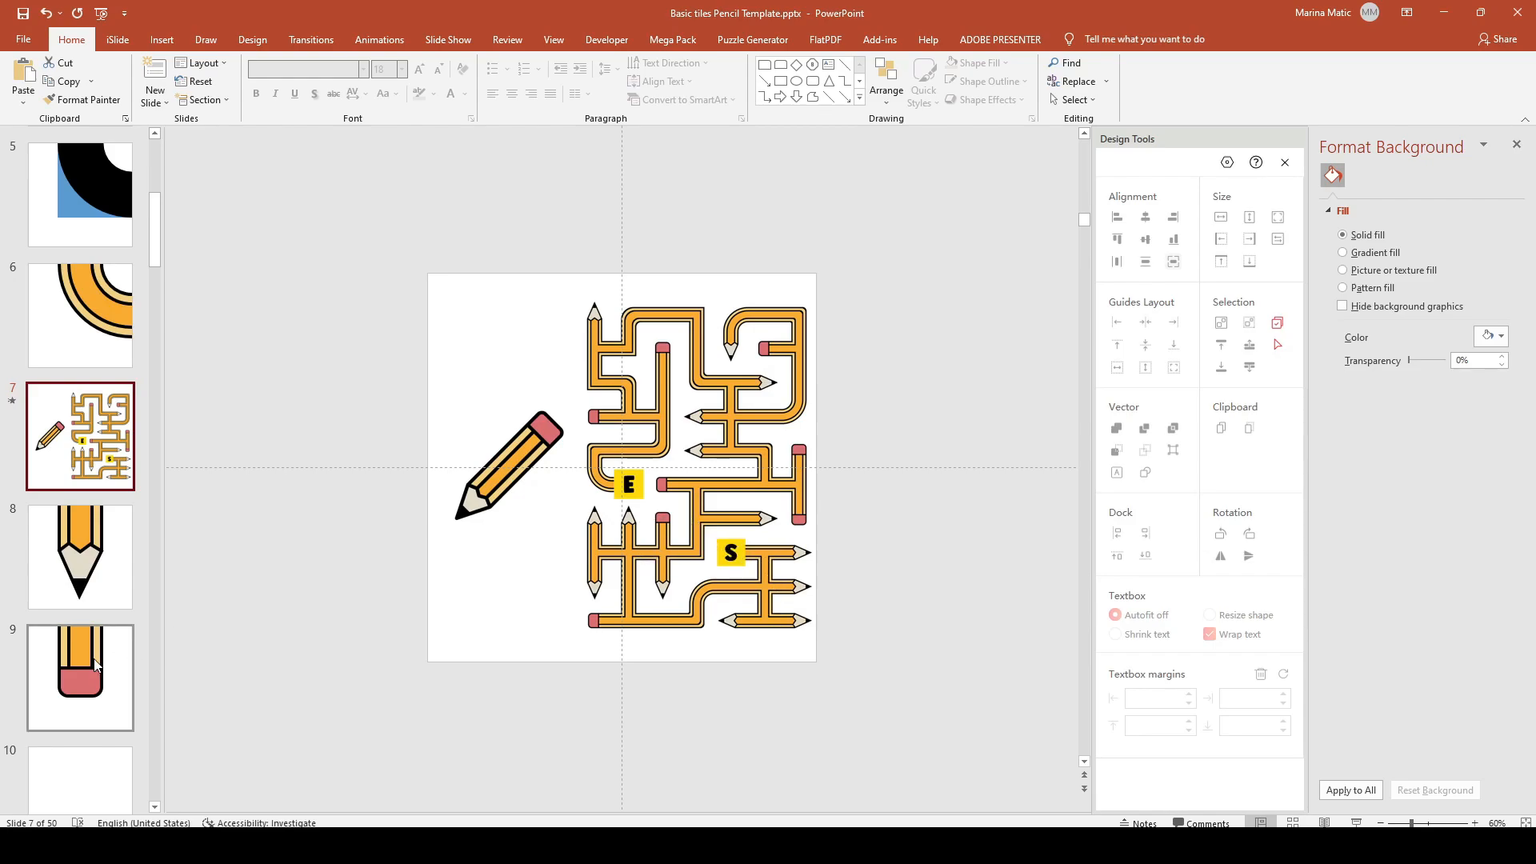
{"action": "left_click", "coordinate": [104, 547]}
{"action": "left_click", "coordinate": [112, 454]}
{"action": "left_click", "coordinate": [118, 541]}
{"action": "left_click", "coordinate": [116, 668]}
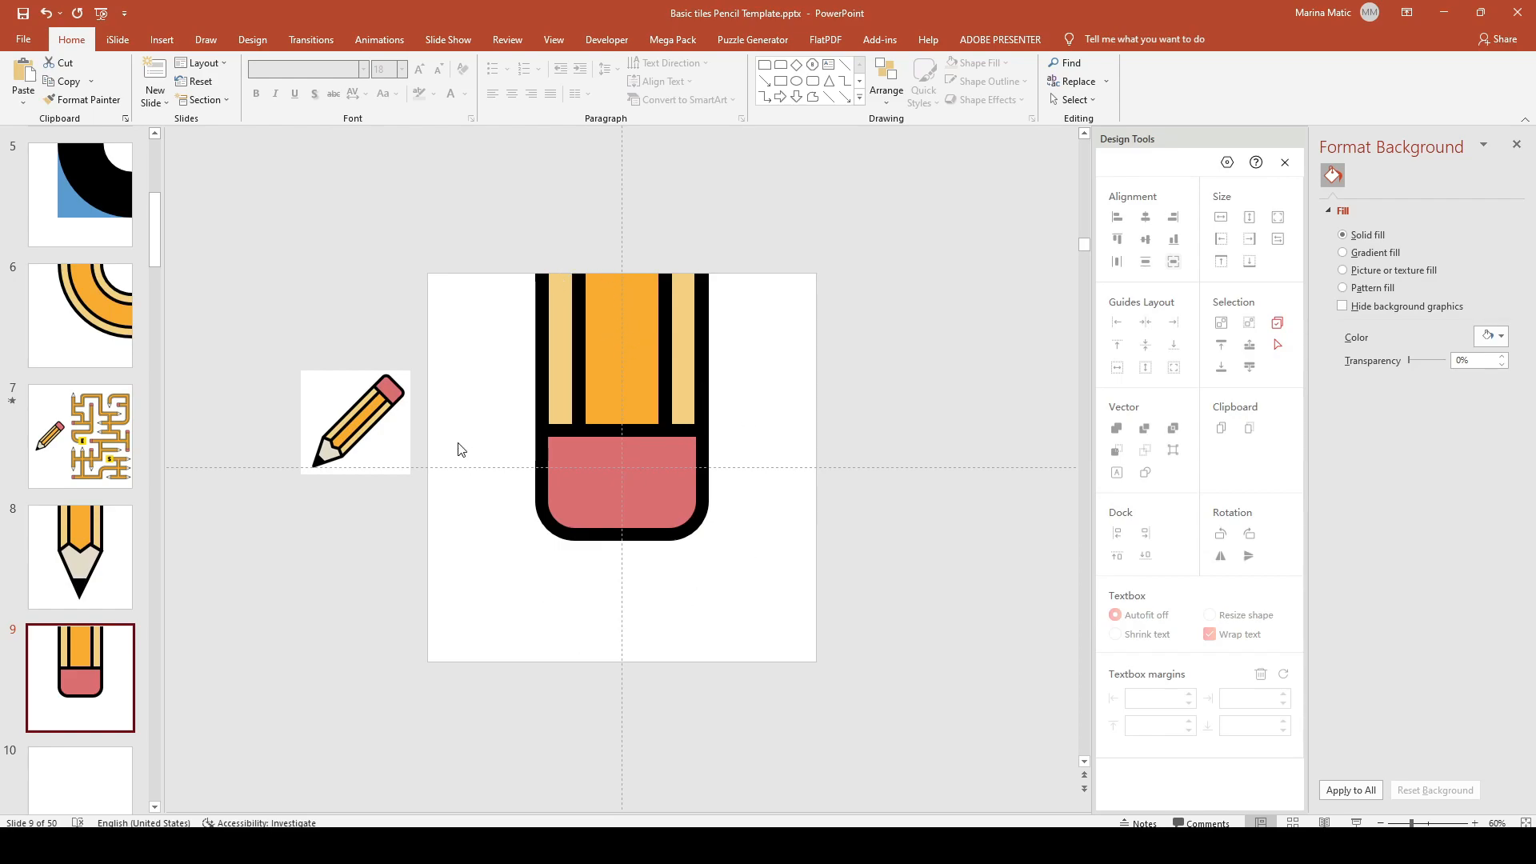
{"action": "left_click", "coordinate": [340, 420]}
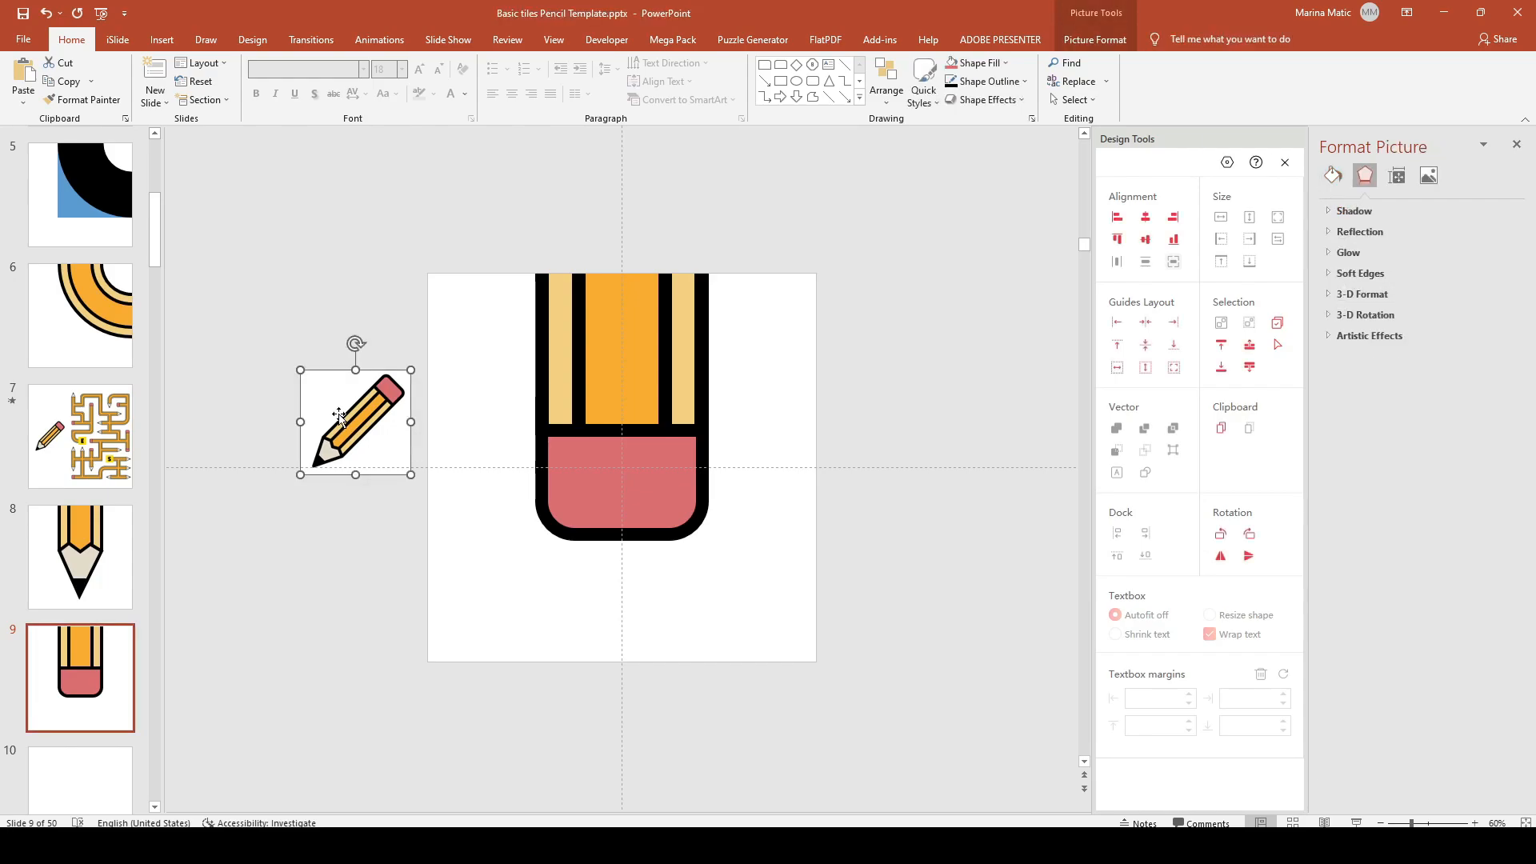
Step: Delete the stray picture, duplicate slide 9 as slide 10, then group and rotate the pencil to enter from the right edge
{"action": "key", "text": "Delete"}
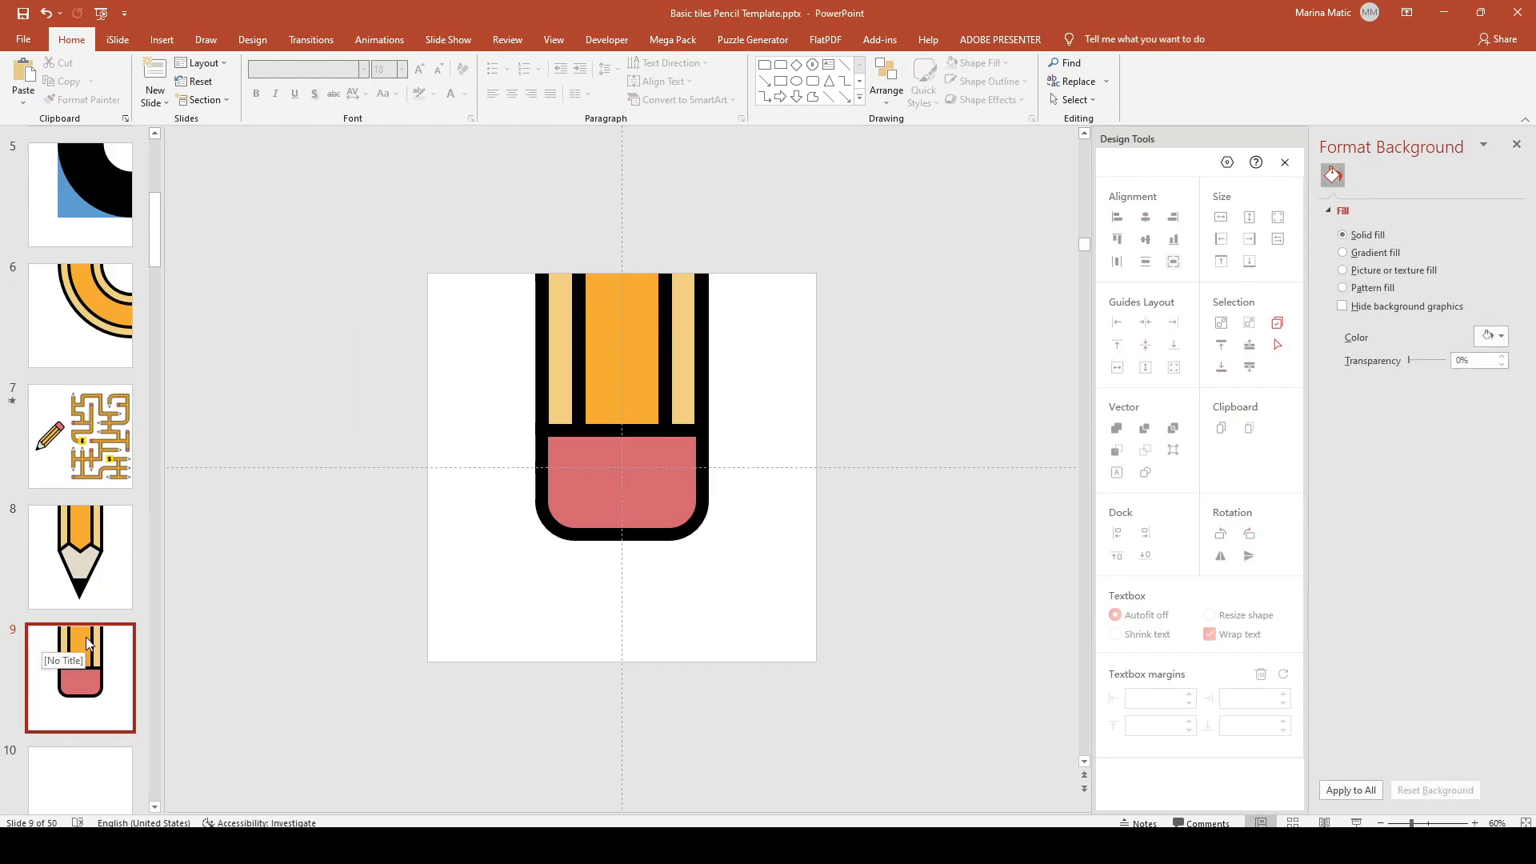
{"action": "left_click", "coordinate": [110, 657]}
{"action": "key", "text": "ctrl+d"}
{"action": "mouse_move", "coordinate": [437, 258]}
{"action": "left_mouse_down"}
{"action": "mouse_move", "coordinate": [598, 465]}
{"action": "mouse_move", "coordinate": [764, 580]}
{"action": "left_mouse_up"}
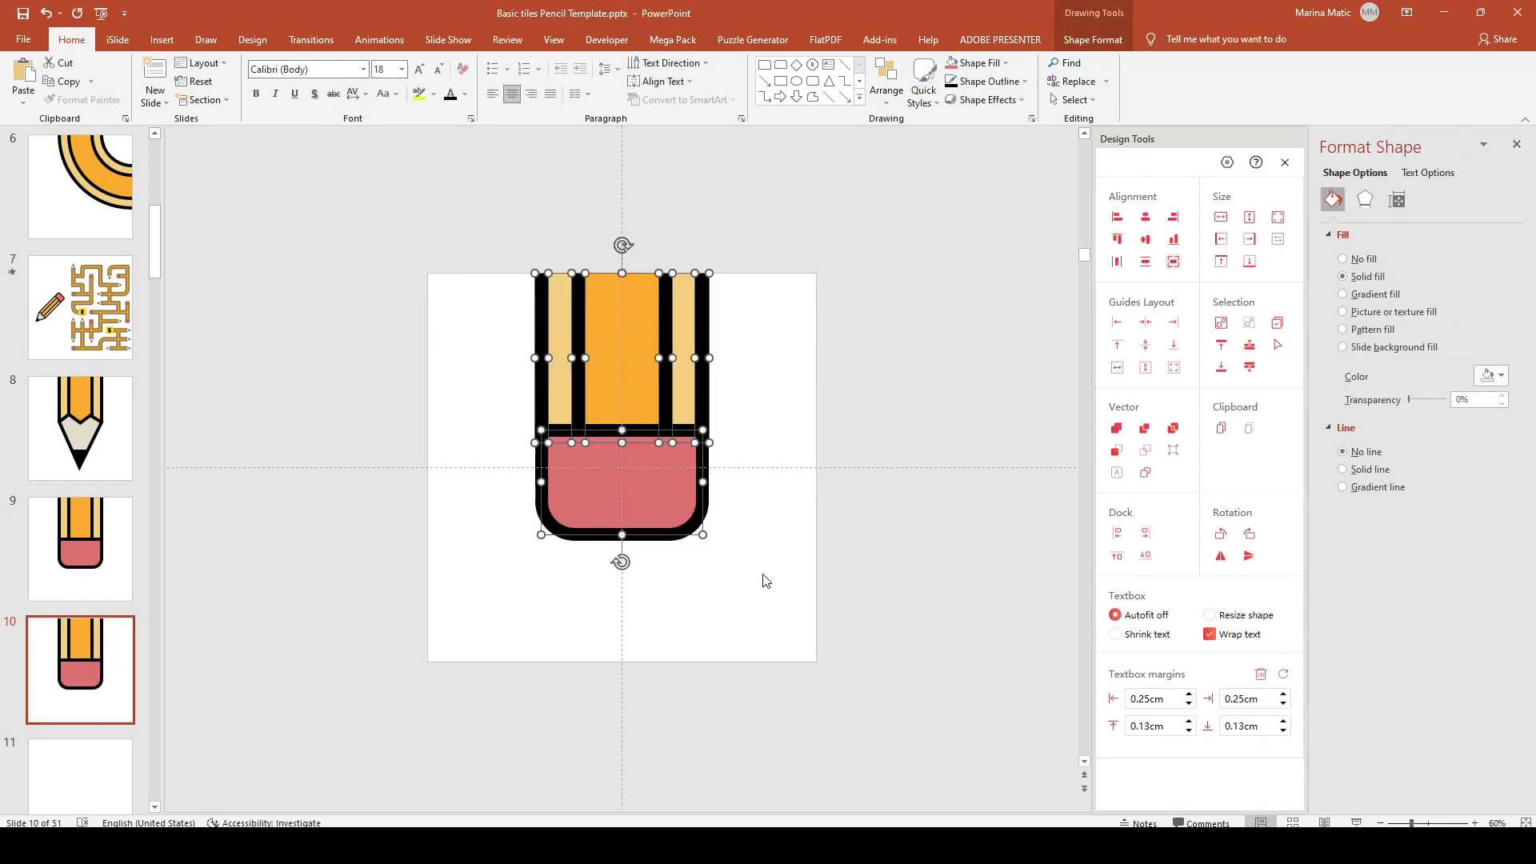
{"action": "key", "text": "ctrl+g"}
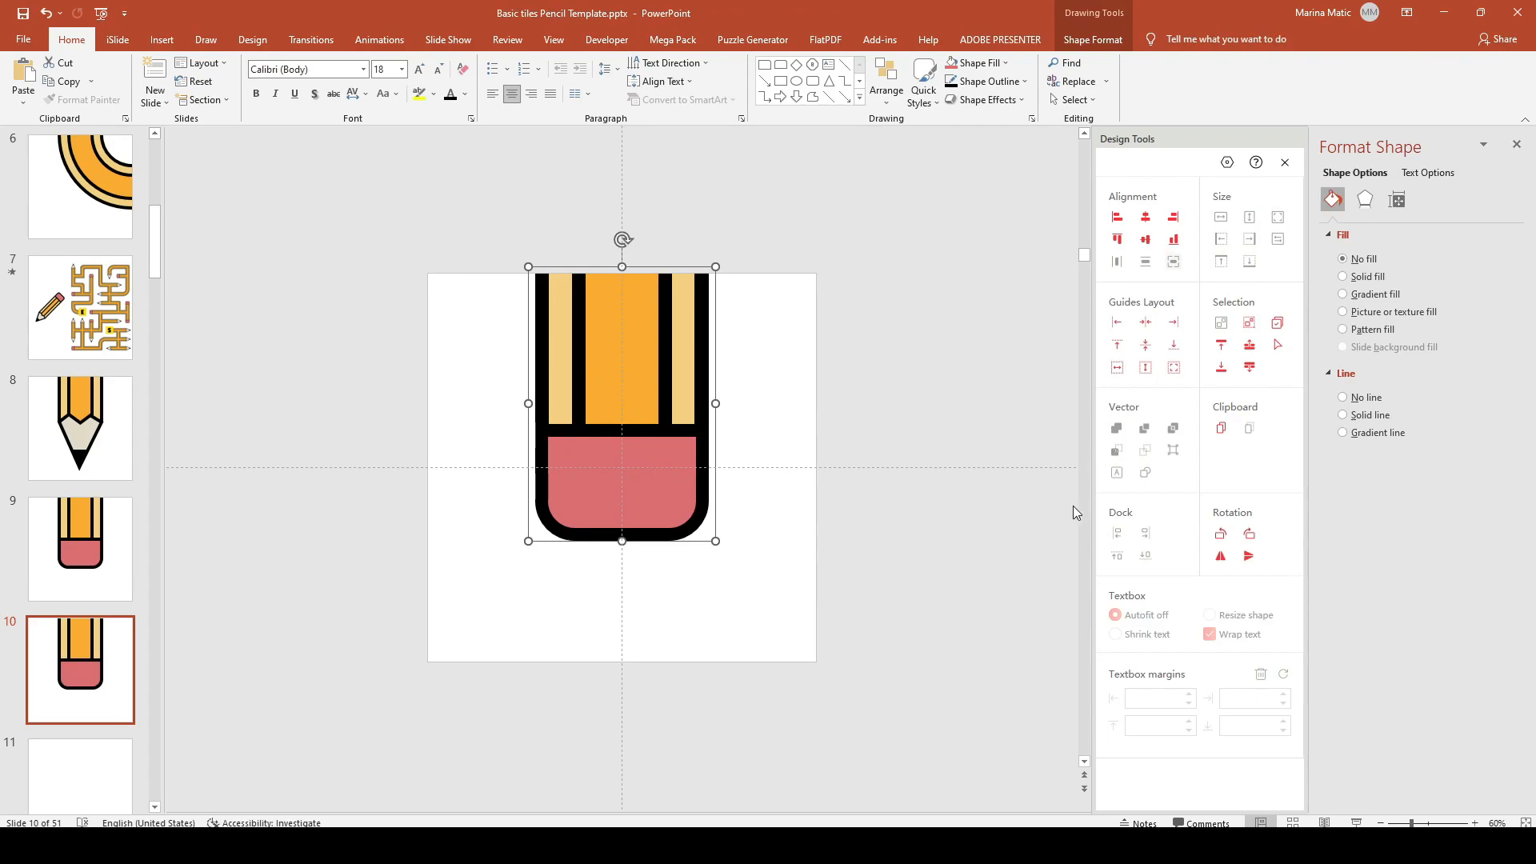
{"action": "left_click", "coordinate": [1248, 534]}
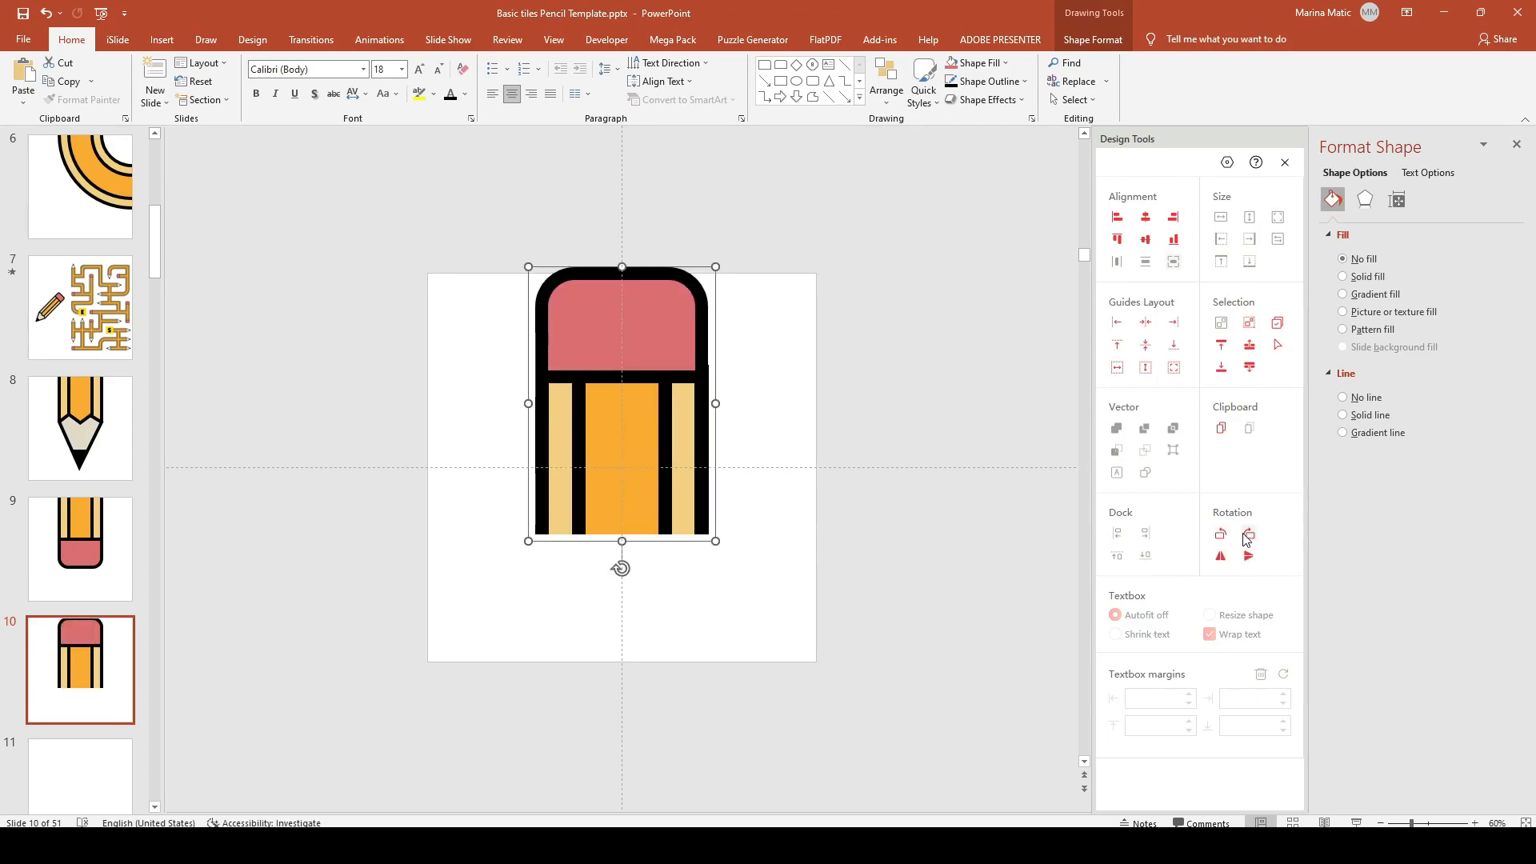
{"action": "left_click", "coordinate": [1222, 535]}
{"action": "mouse_move", "coordinate": [696, 394]}
{"action": "left_mouse_down"}
{"action": "mouse_move", "coordinate": [723, 448]}
{"action": "mouse_move", "coordinate": [752, 454]}
{"action": "left_mouse_up"}
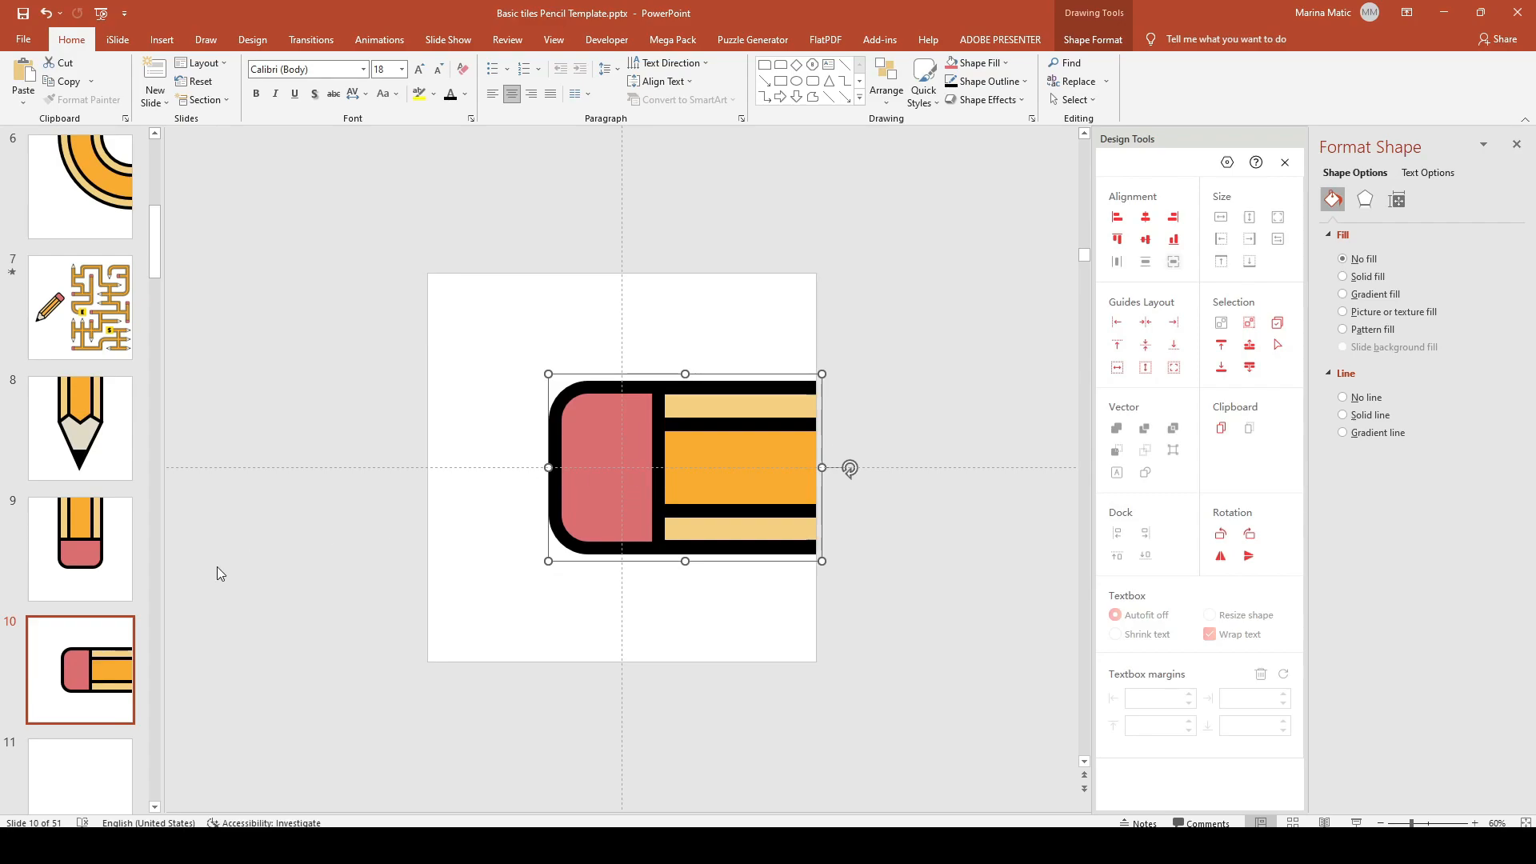
Step: Duplicate it as slide 11 and rotate the pencil so the eraser points right
{"action": "left_click", "coordinate": [113, 628]}
{"action": "key", "text": "ctrl+d"}
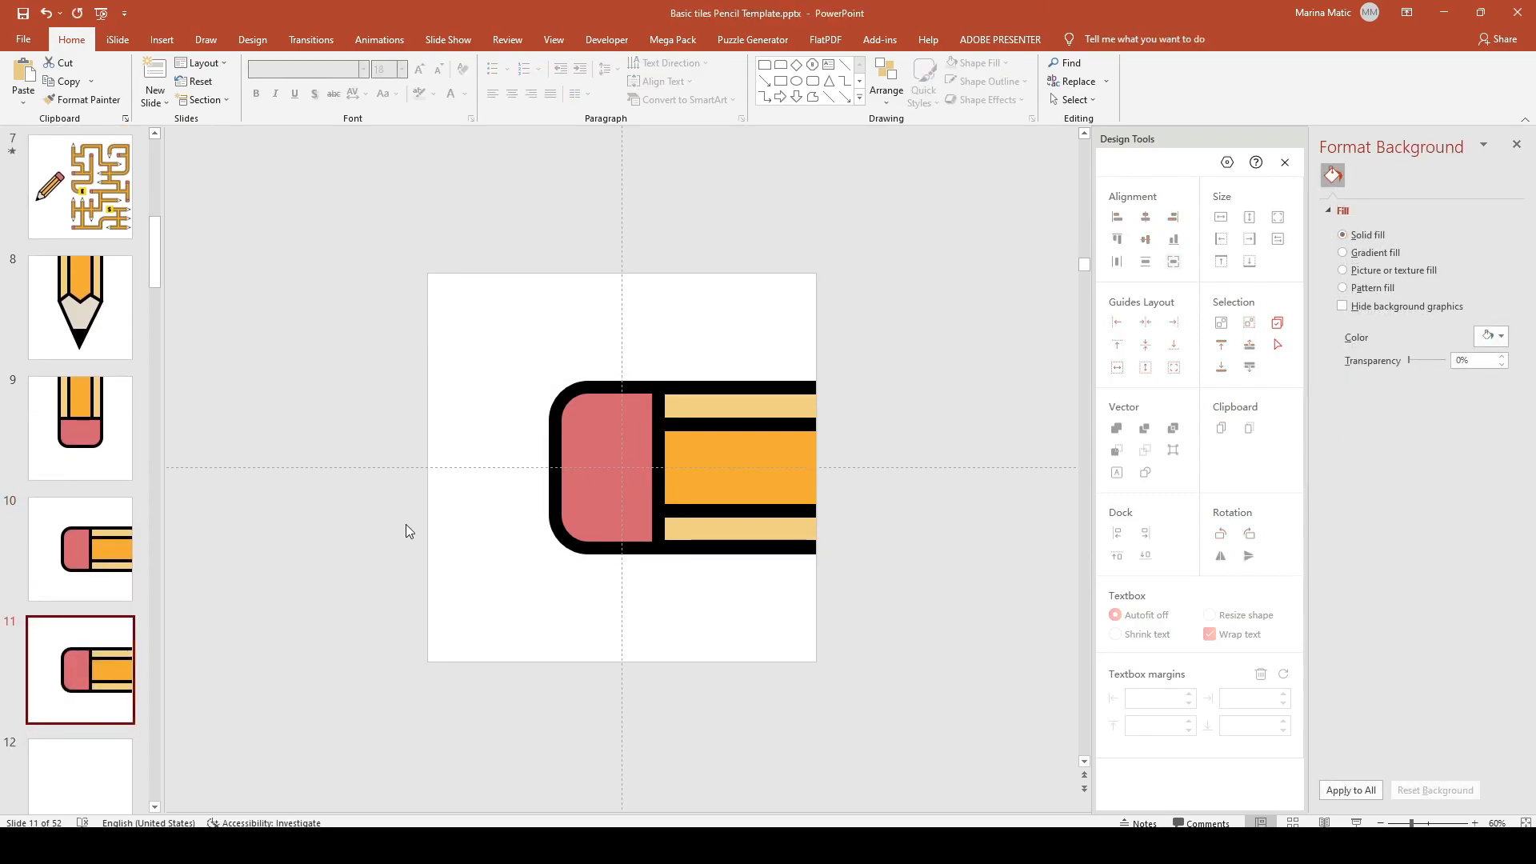
{"action": "left_click", "coordinate": [592, 488]}
{"action": "left_click", "coordinate": [1252, 535]}
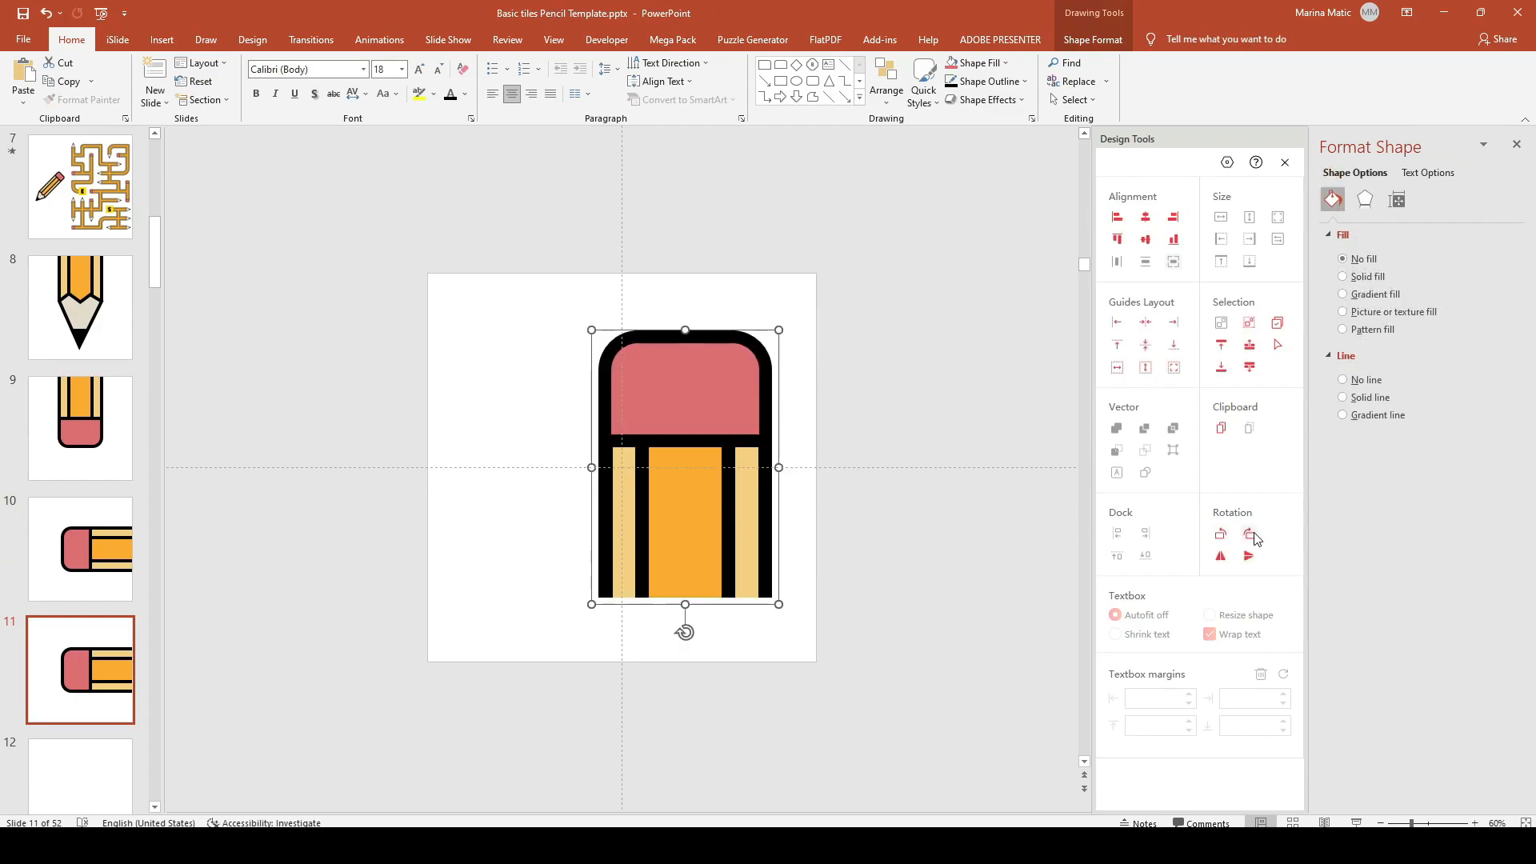
{"action": "mouse_move", "coordinate": [679, 418]}
{"action": "left_mouse_down"}
{"action": "mouse_move", "coordinate": [661, 463]}
{"action": "mouse_move", "coordinate": [637, 472]}
{"action": "mouse_move", "coordinate": [612, 446]}
{"action": "left_mouse_up"}
{"action": "left_click", "coordinate": [1250, 533]}
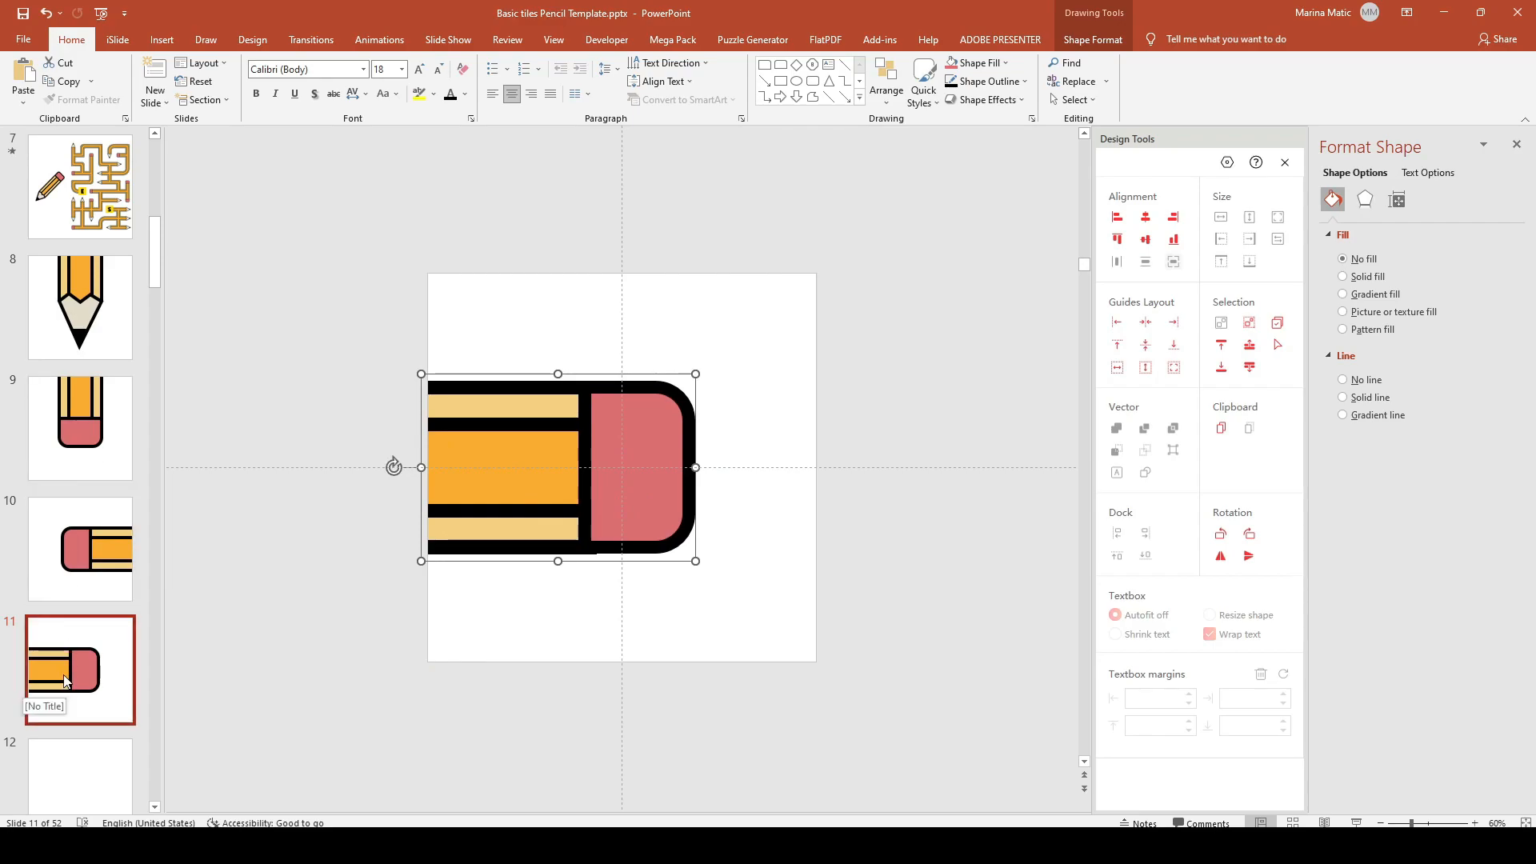
{"action": "left_click", "coordinate": [84, 658]}
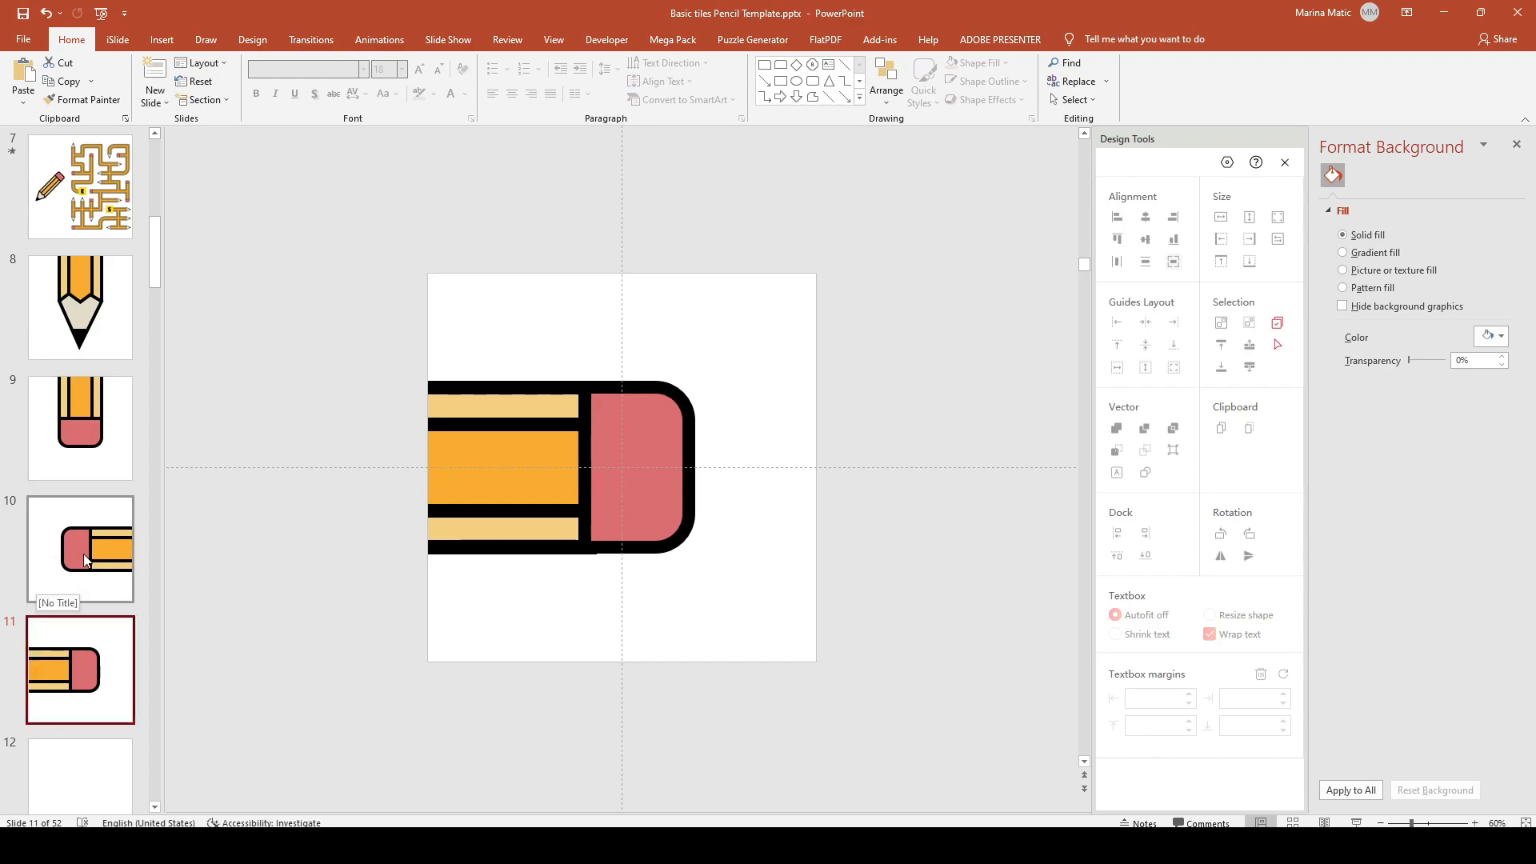
{"action": "left_click", "coordinate": [94, 600]}
Step: Delete the horizontal eraser tiles on slides 11 and 10
{"action": "left_click", "coordinate": [96, 652]}
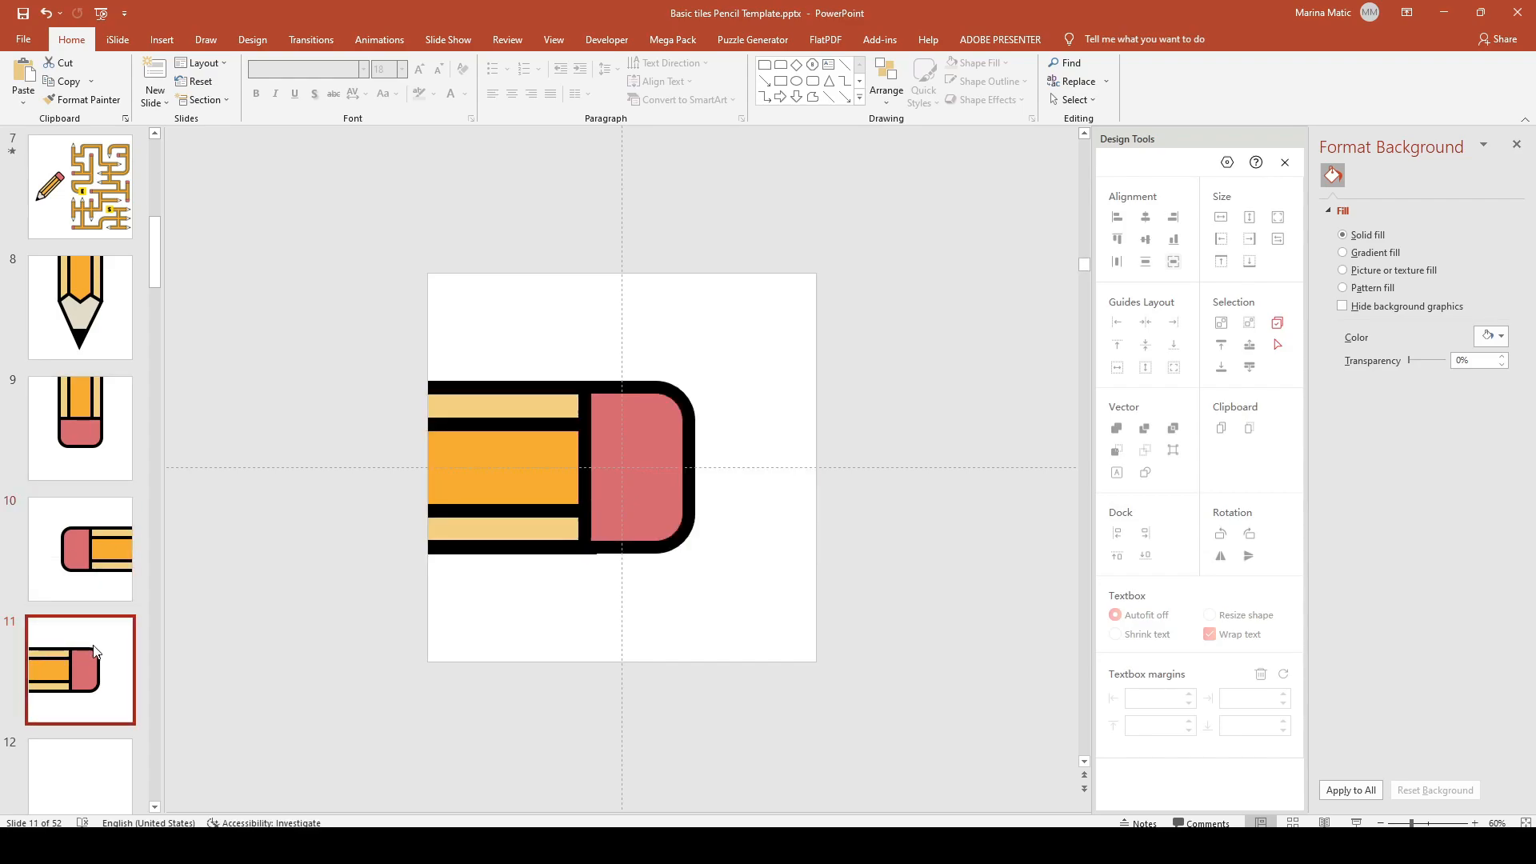
{"action": "key", "text": "Delete"}
{"action": "left_click", "coordinate": [107, 602]}
{"action": "key", "text": "Delete"}
Step: Duplicate slide 9, remove the eraser, and stretch the body stripes down to the slide's bottom edge
{"action": "left_click", "coordinate": [104, 560]}
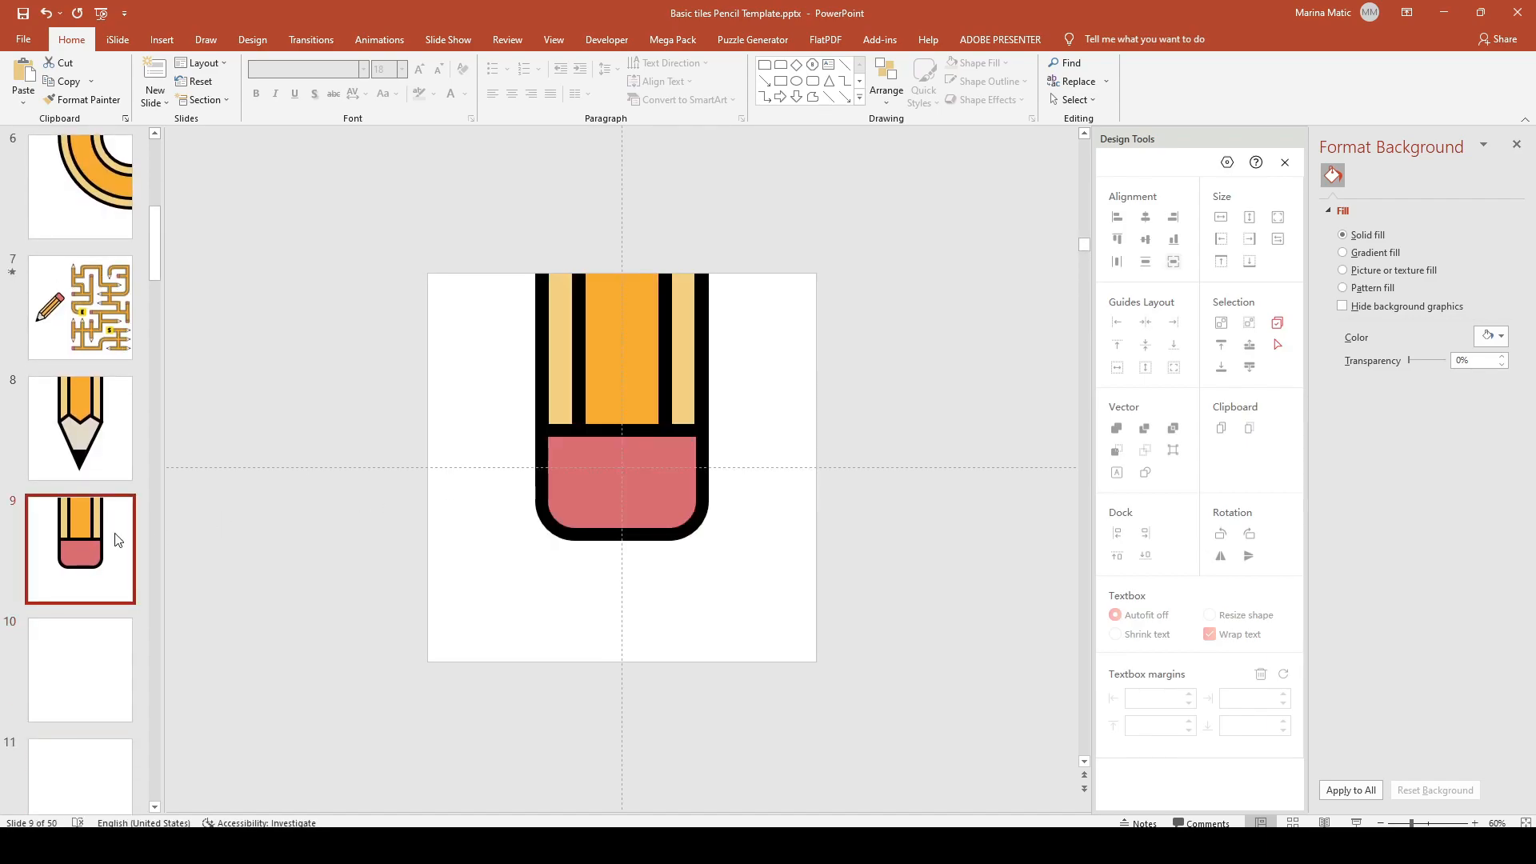
{"action": "key", "text": "ctrl+d"}
{"action": "left_click", "coordinate": [608, 492]}
{"action": "left_click_drag", "start_coordinate": [467, 394], "coordinate": [794, 612]}
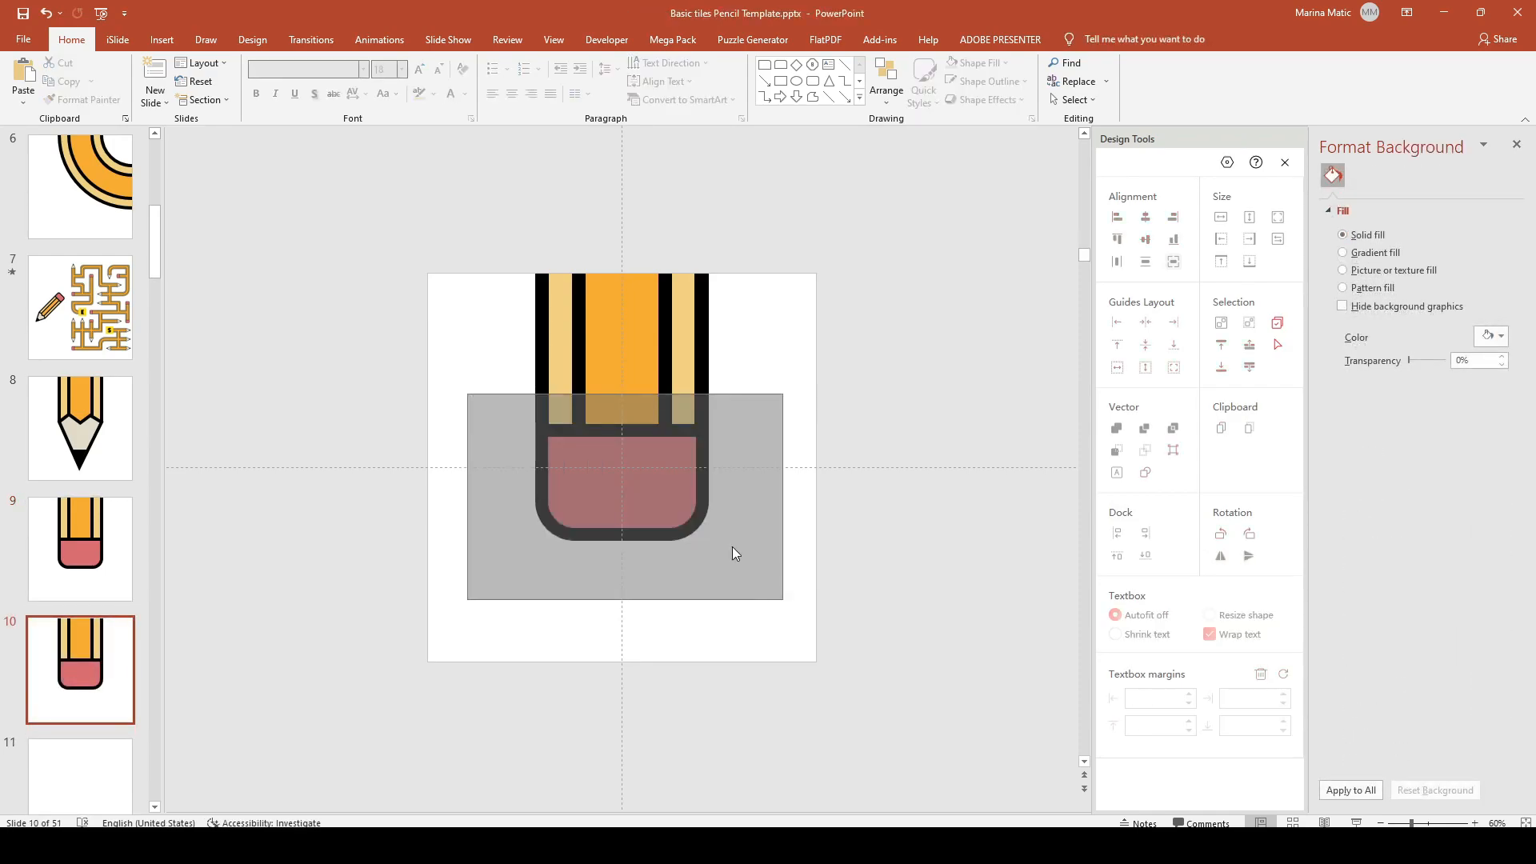
{"action": "left_click_drag", "start_coordinate": [732, 546], "coordinate": [732, 546]}
{"action": "key", "text": "Delete"}
{"action": "mouse_move", "coordinate": [497, 259]}
{"action": "left_mouse_down"}
{"action": "mouse_move", "coordinate": [683, 467]}
{"action": "mouse_move", "coordinate": [703, 470]}
{"action": "left_mouse_up"}
{"action": "left_click_drag", "start_coordinate": [622, 443], "coordinate": [623, 664]}
{"action": "left_click", "coordinate": [670, 715]}
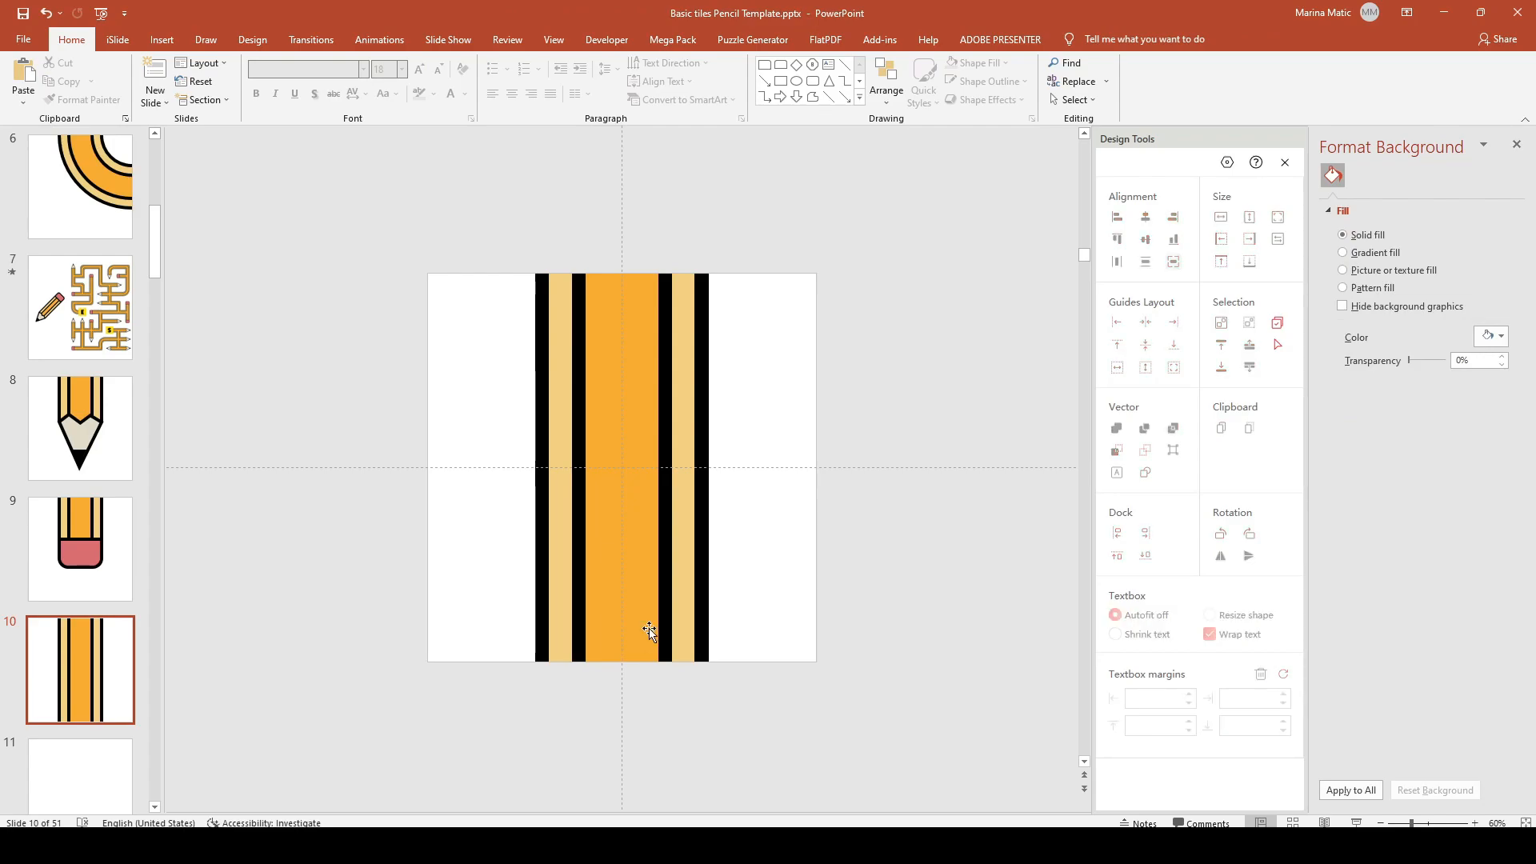
Step: Duplicate the straight-body slide, copy its stripes, and rotate the copy 90° to run horizontally
{"action": "left_click", "coordinate": [110, 643]}
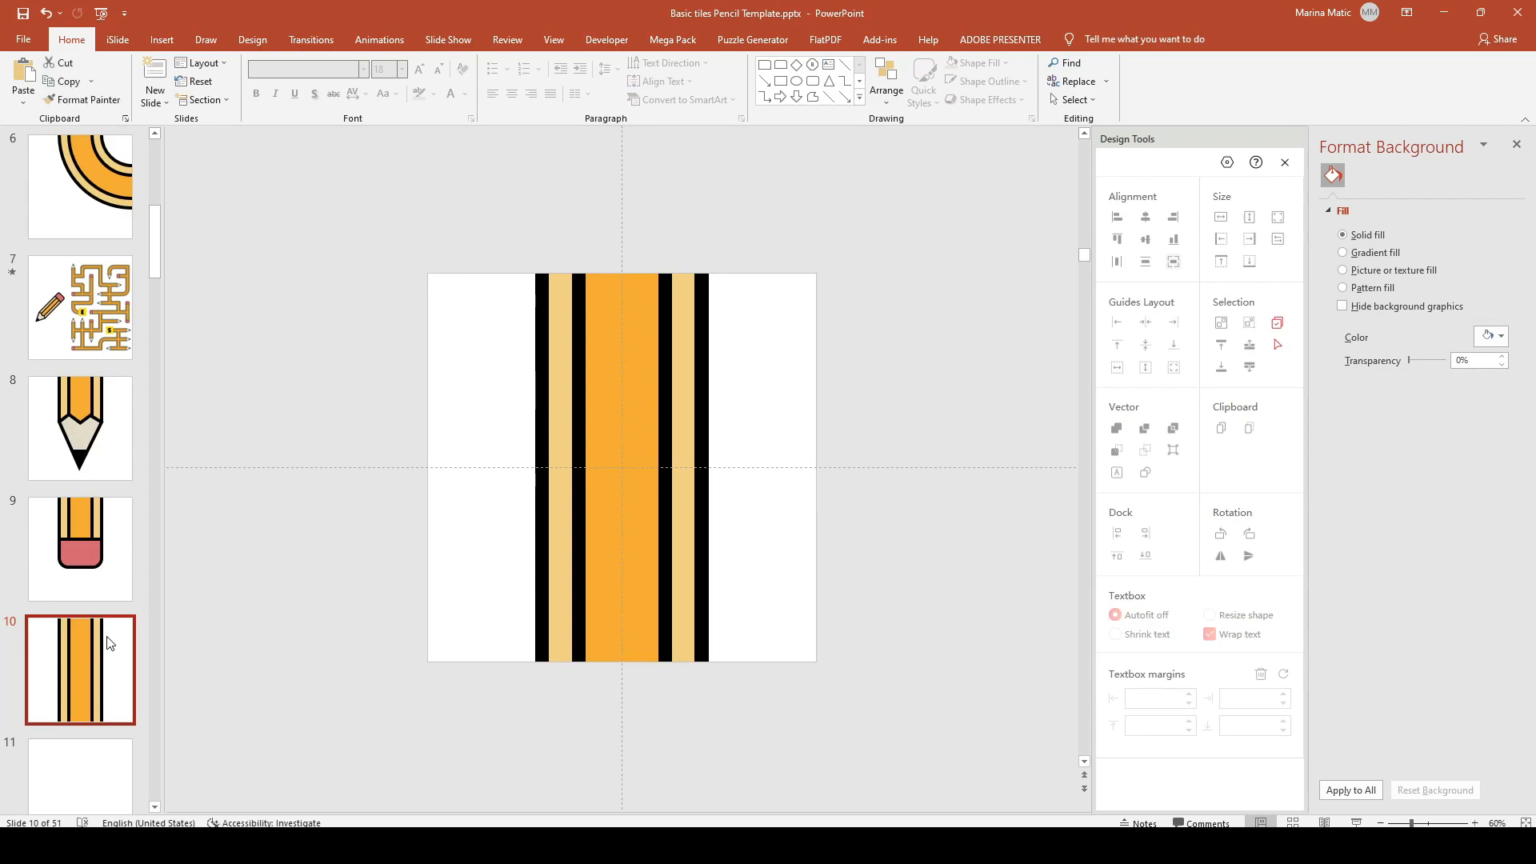
{"action": "key", "text": "ctrl+d"}
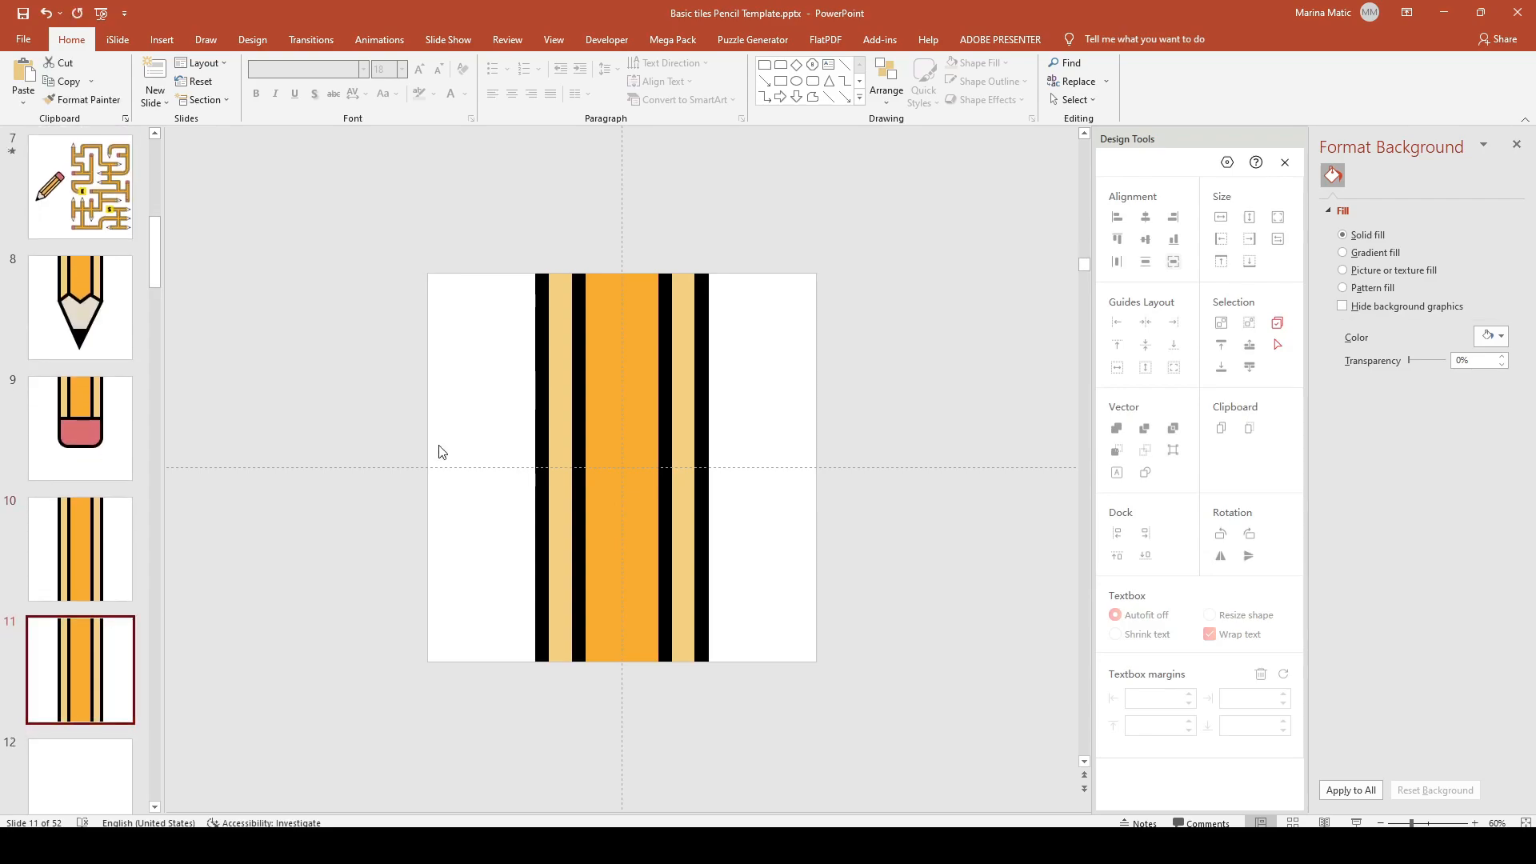
{"action": "left_click_drag", "start_coordinate": [507, 242], "coordinate": [735, 693]}
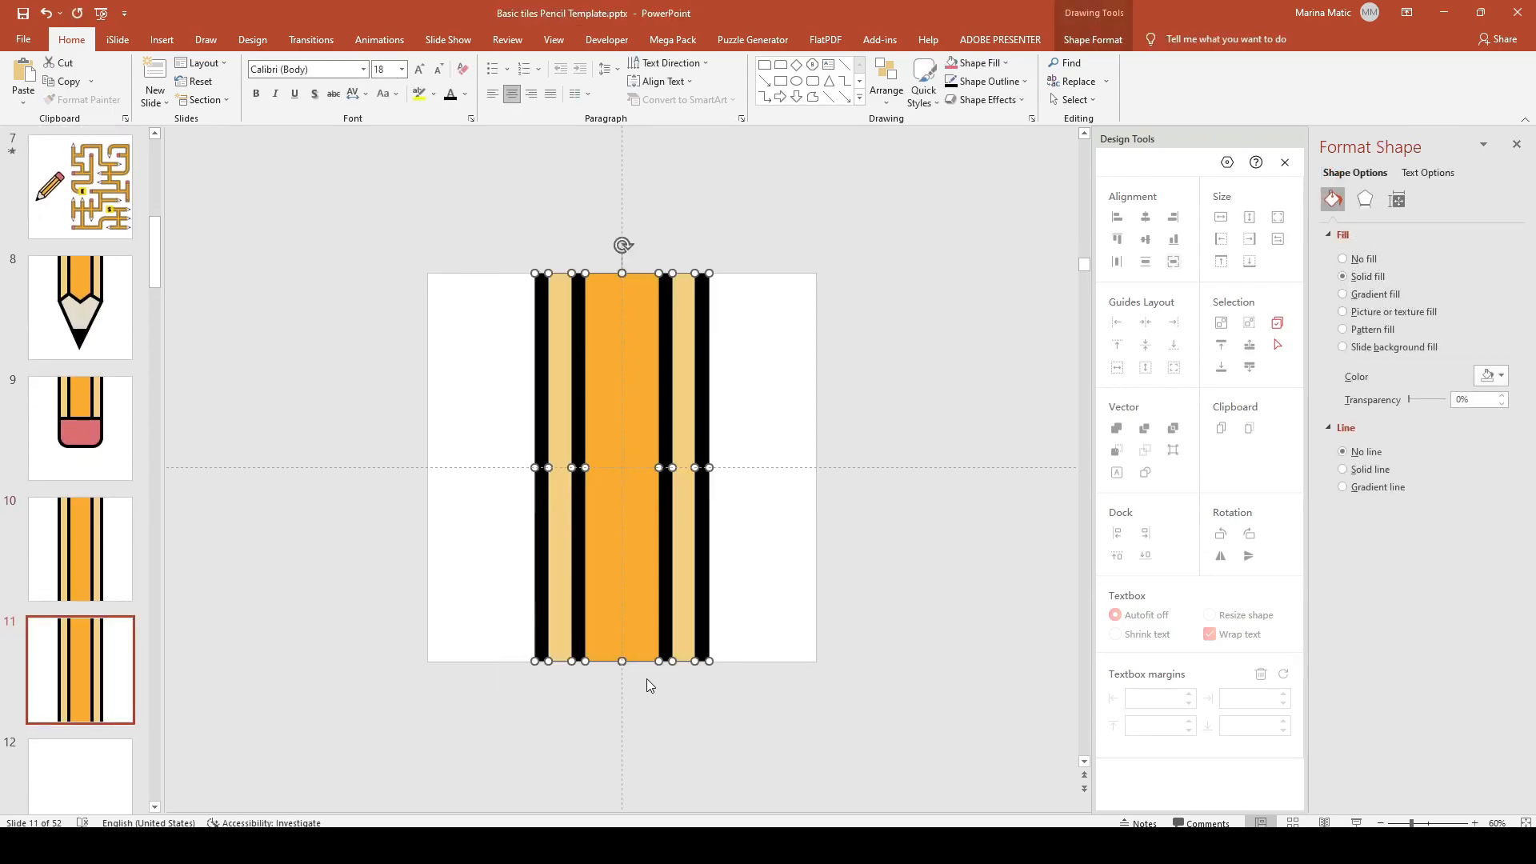
{"action": "key", "text": "ctrl+d"}
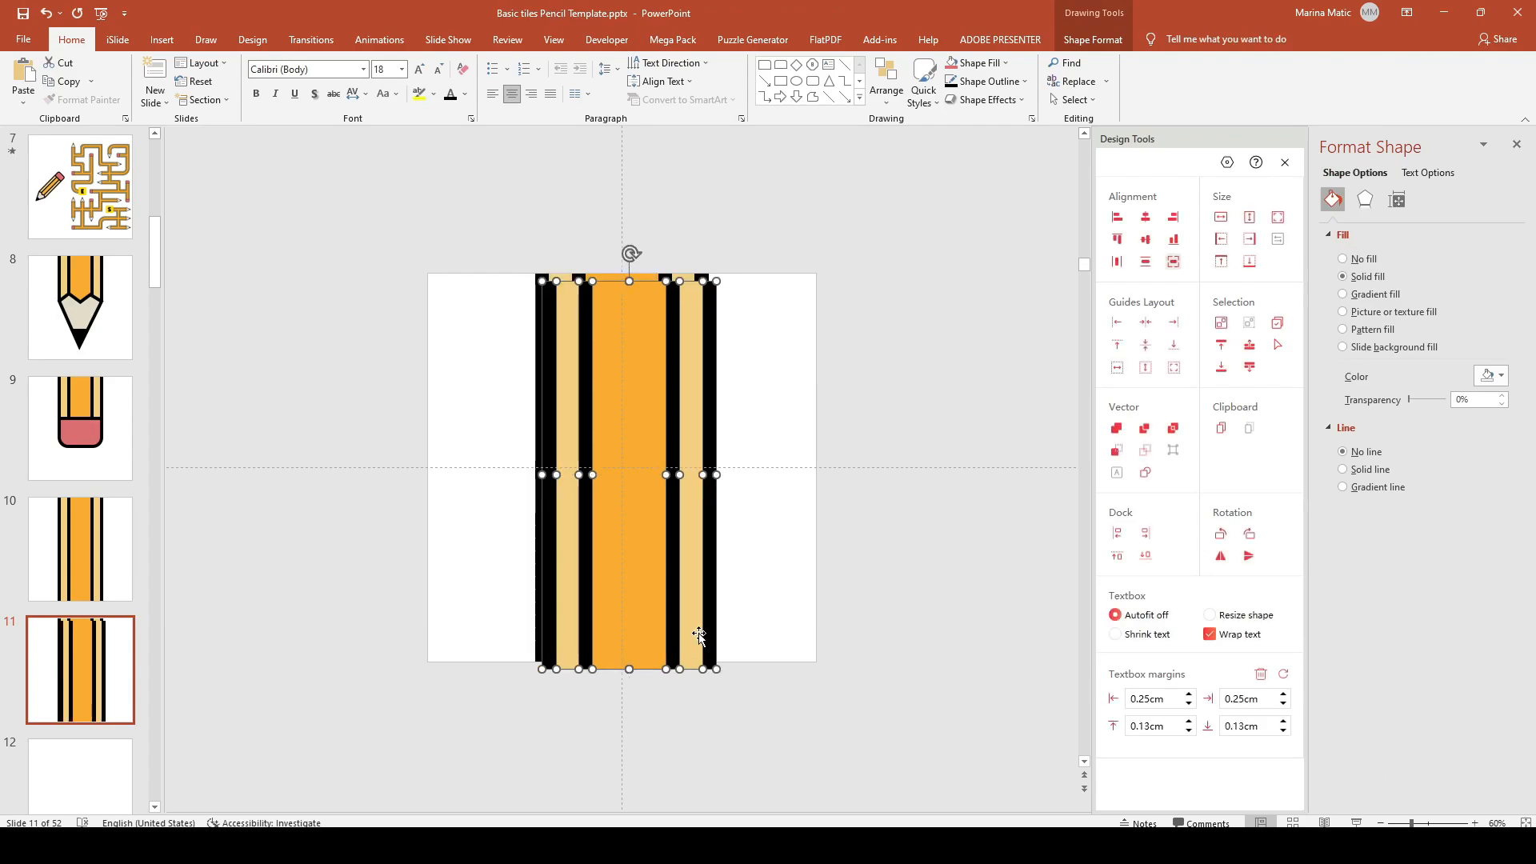
{"action": "left_click", "coordinate": [1473, 823]}
{"action": "left_click", "coordinate": [1473, 823]}
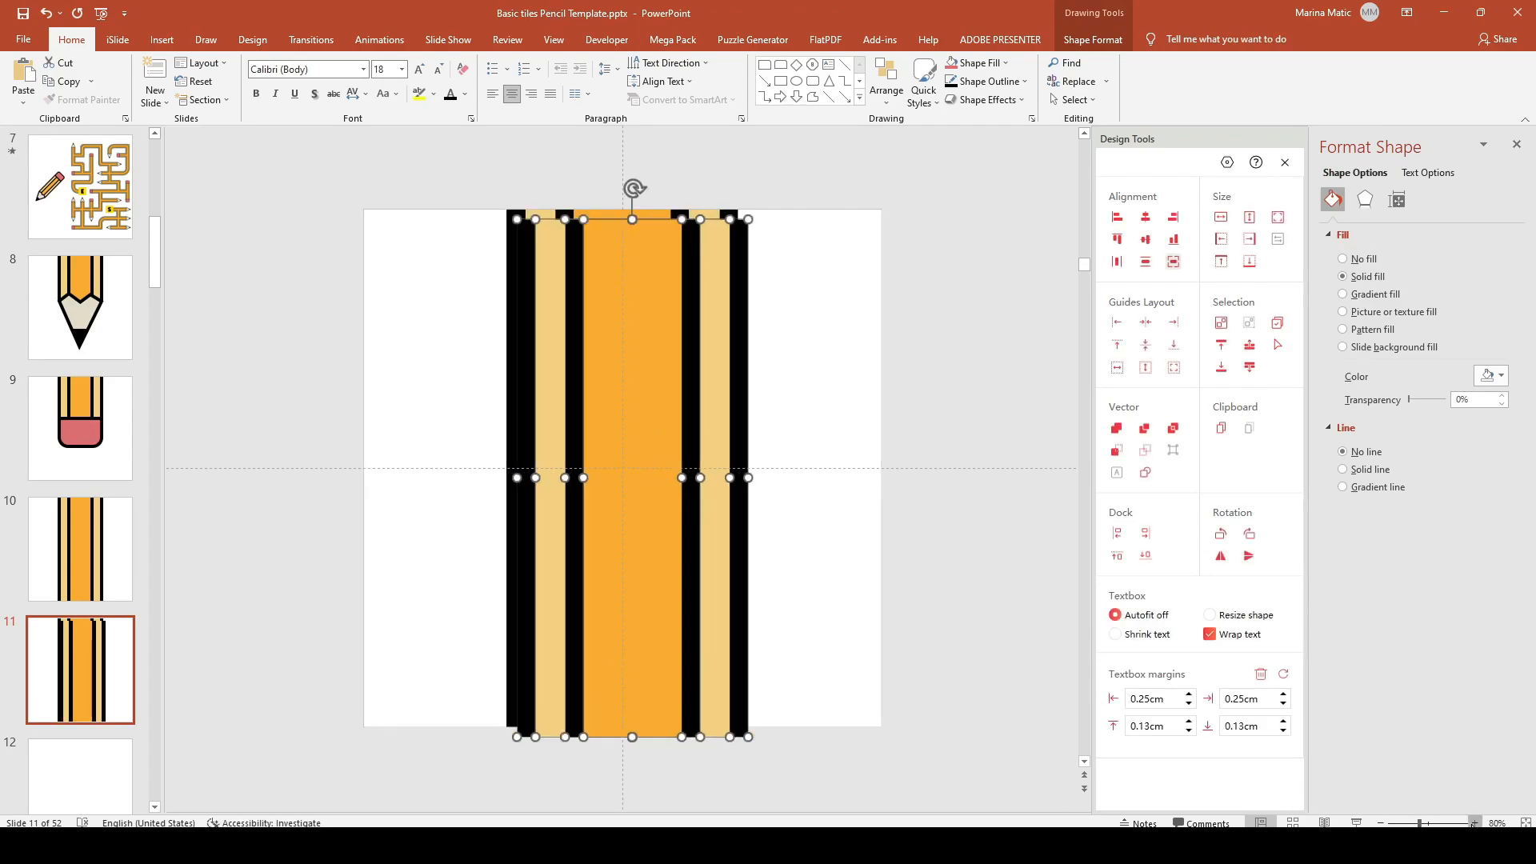
{"action": "left_click", "coordinate": [1474, 824]}
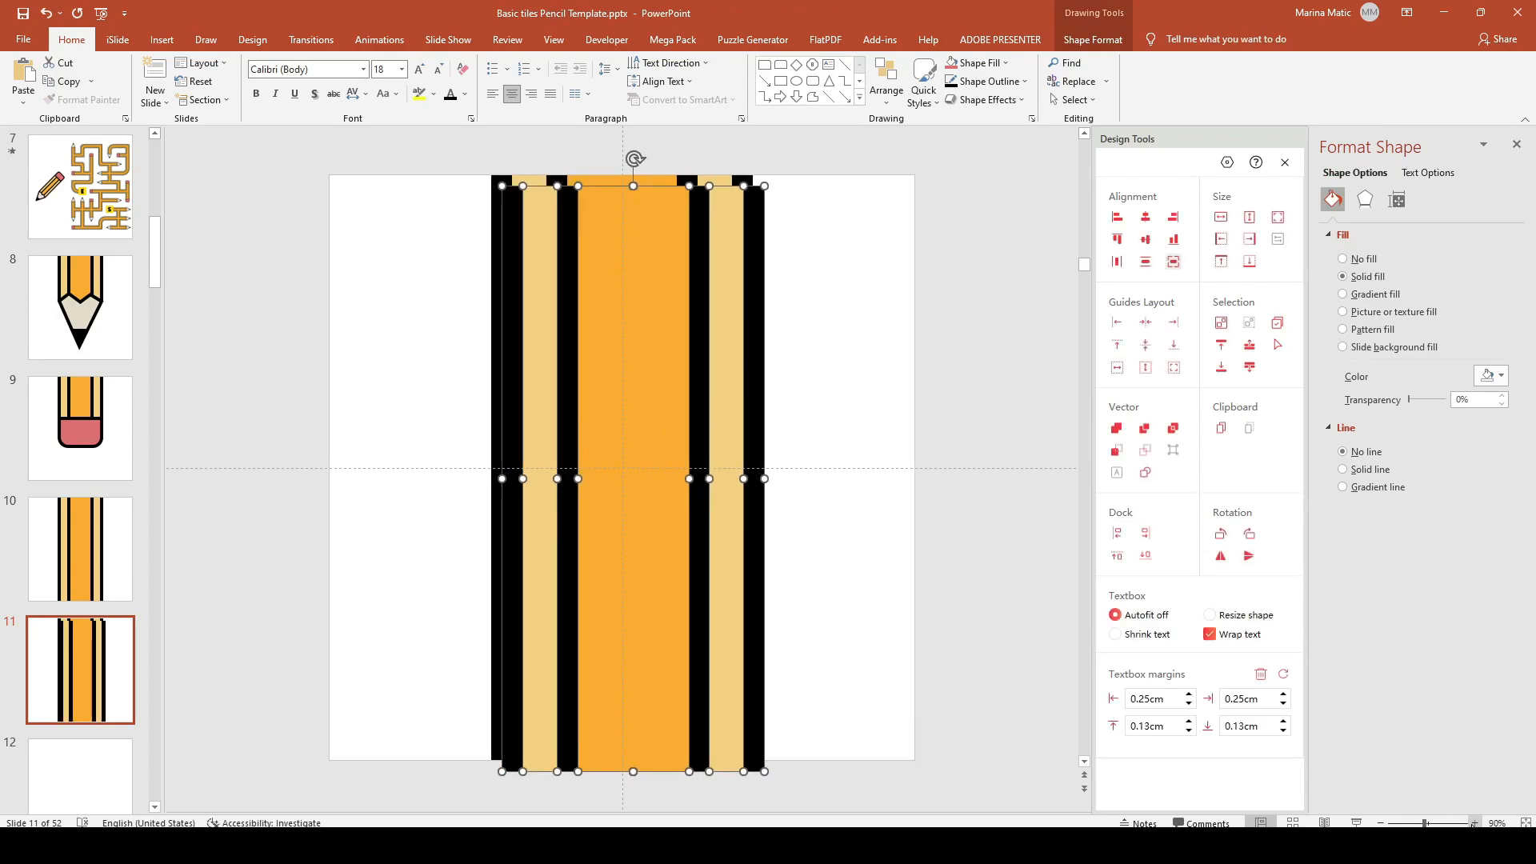
{"action": "left_click", "coordinate": [1251, 537]}
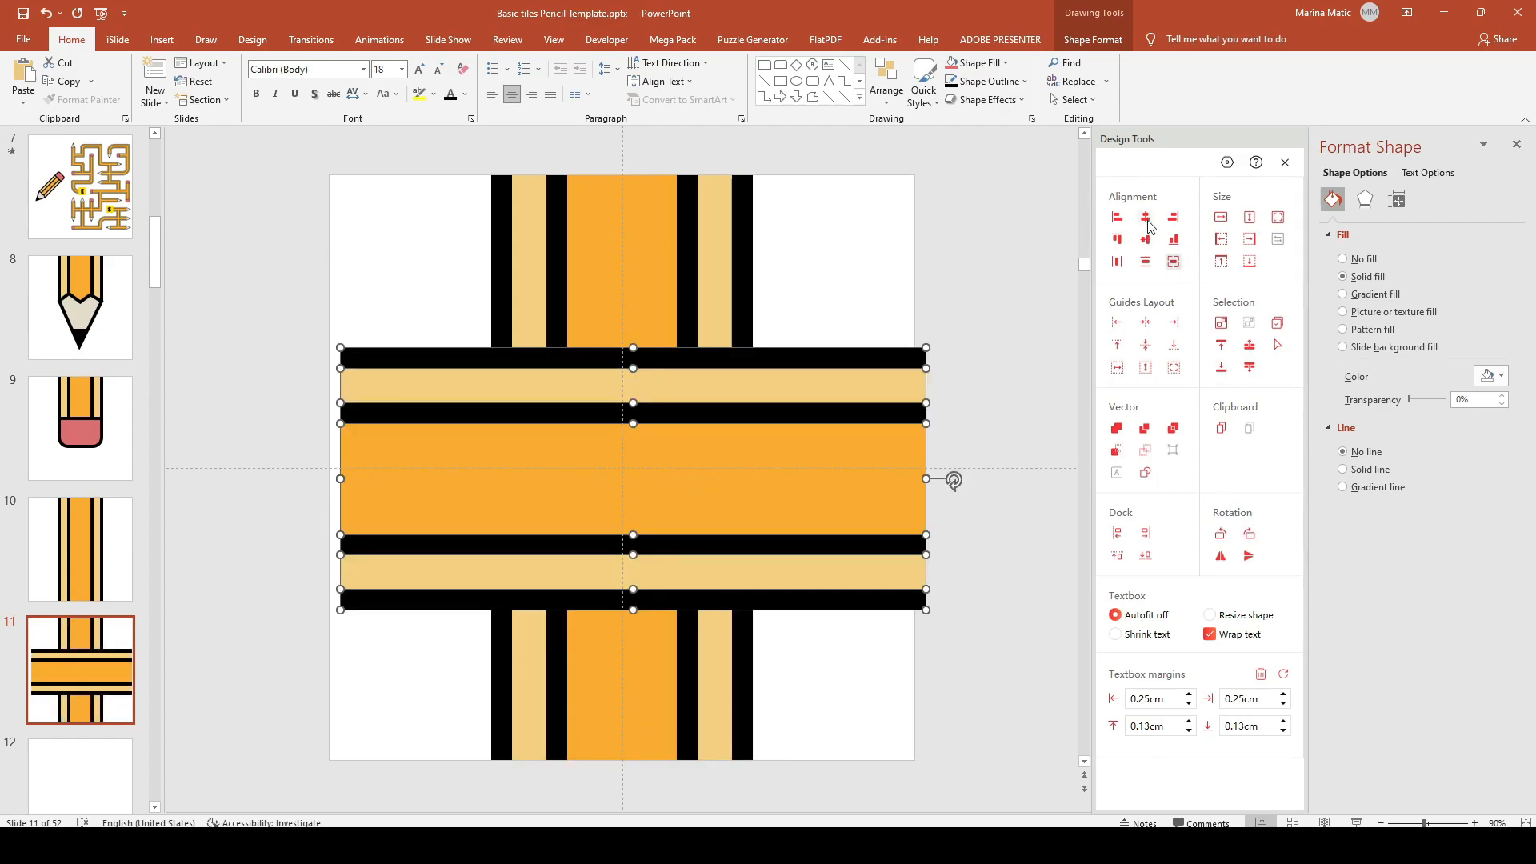
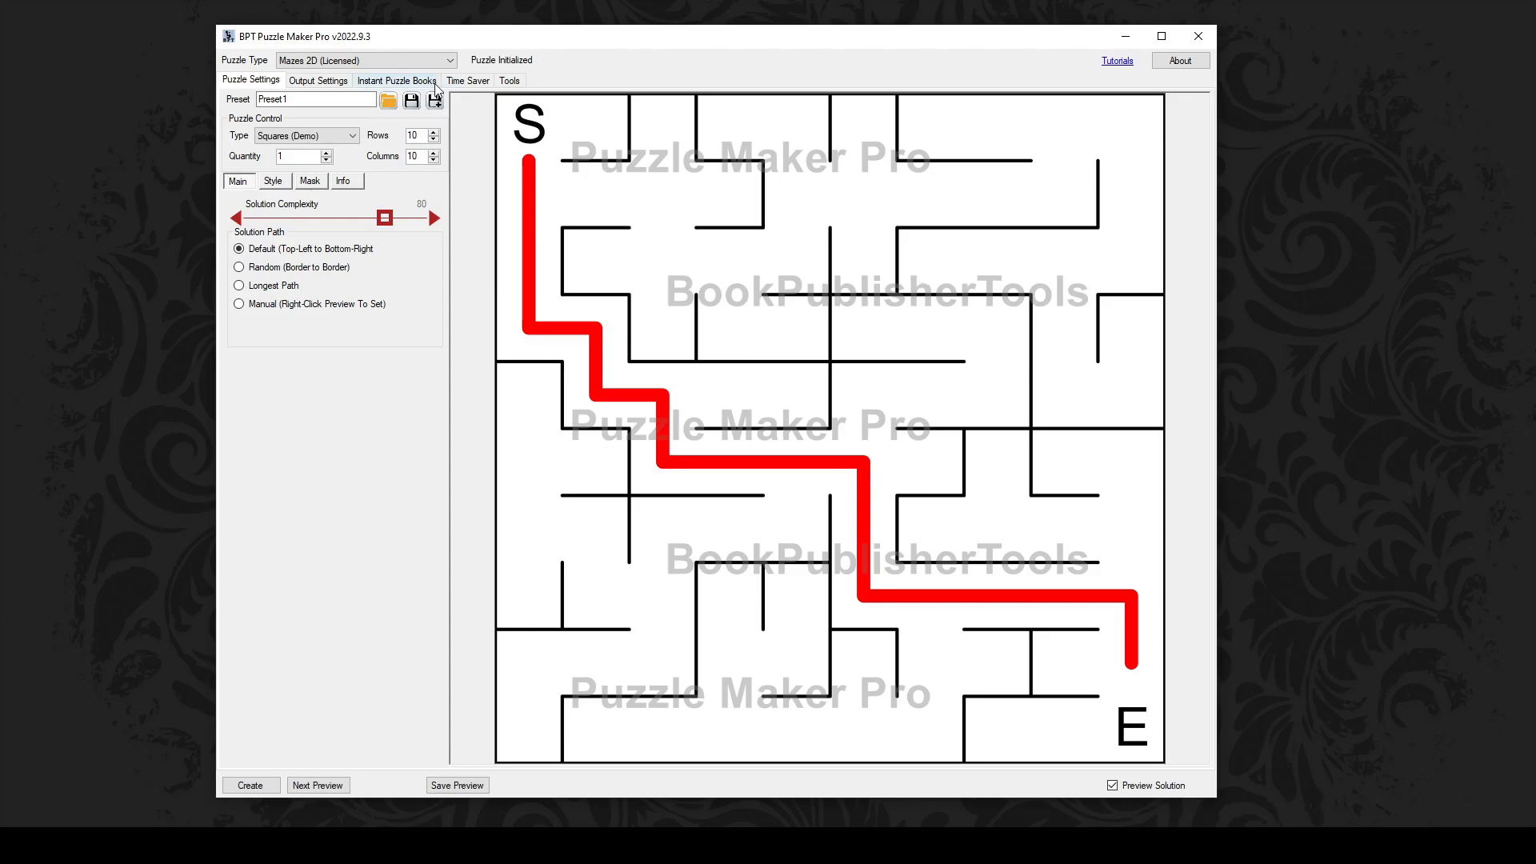
Step: Set the puzzle type to Mazes 2D Tiles, keeping the Squares grid
{"action": "left_click", "coordinate": [402, 69]}
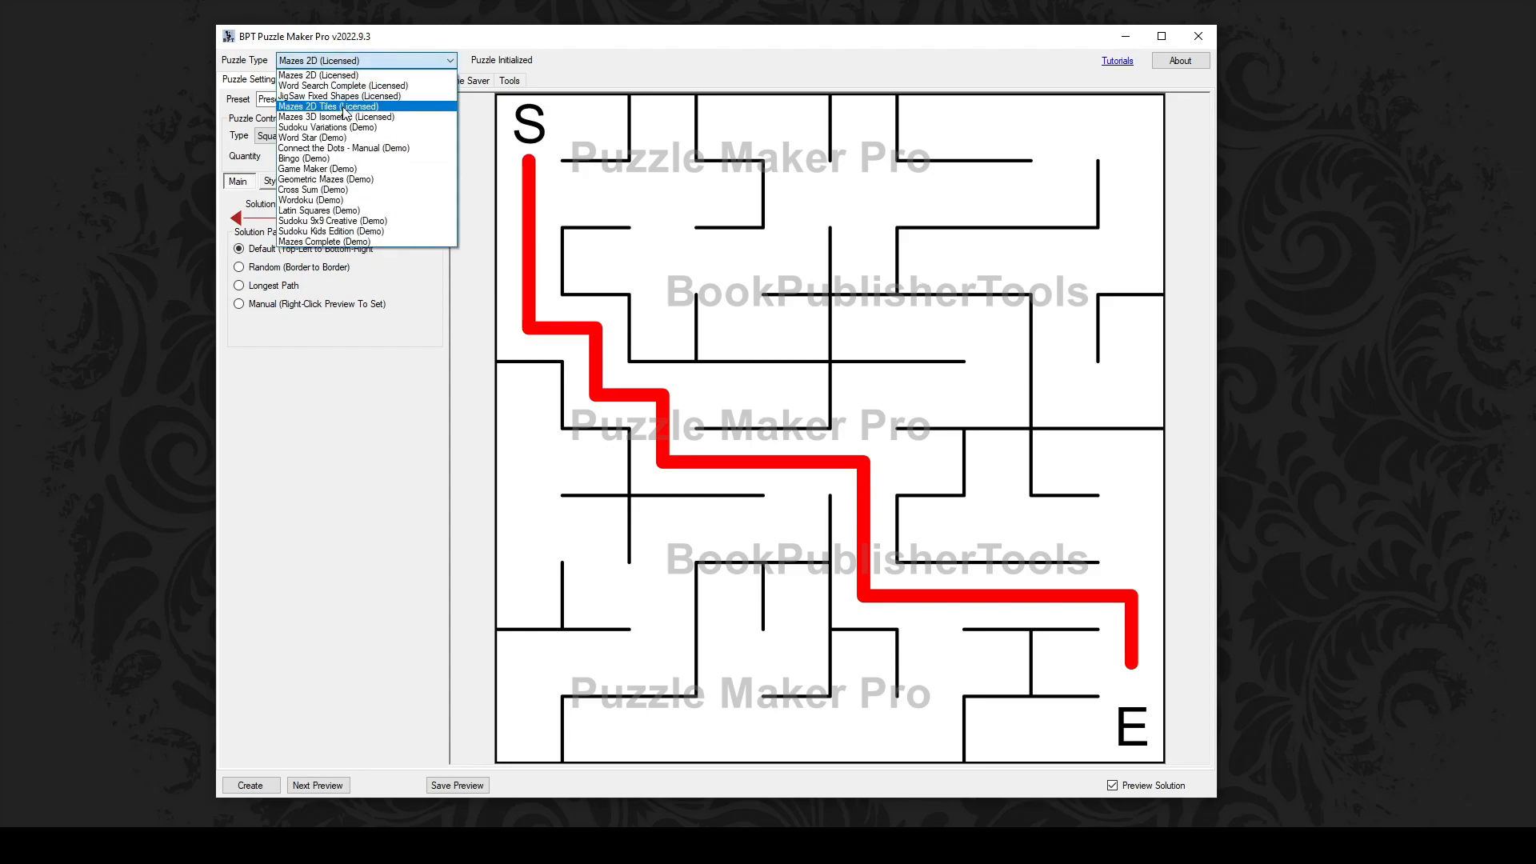
{"action": "left_click", "coordinate": [343, 107]}
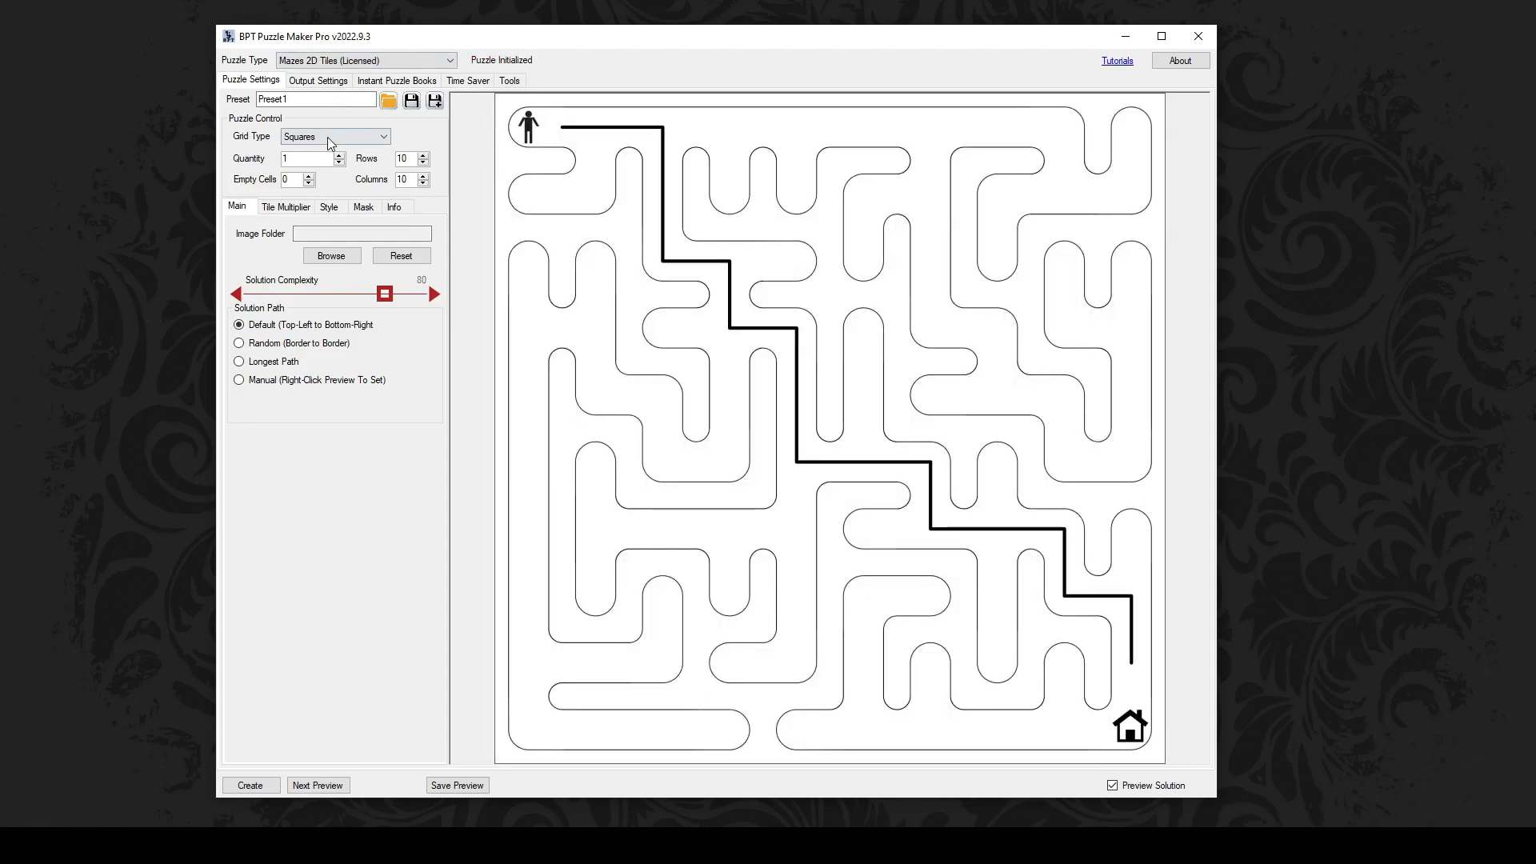
{"action": "left_click", "coordinate": [340, 137]}
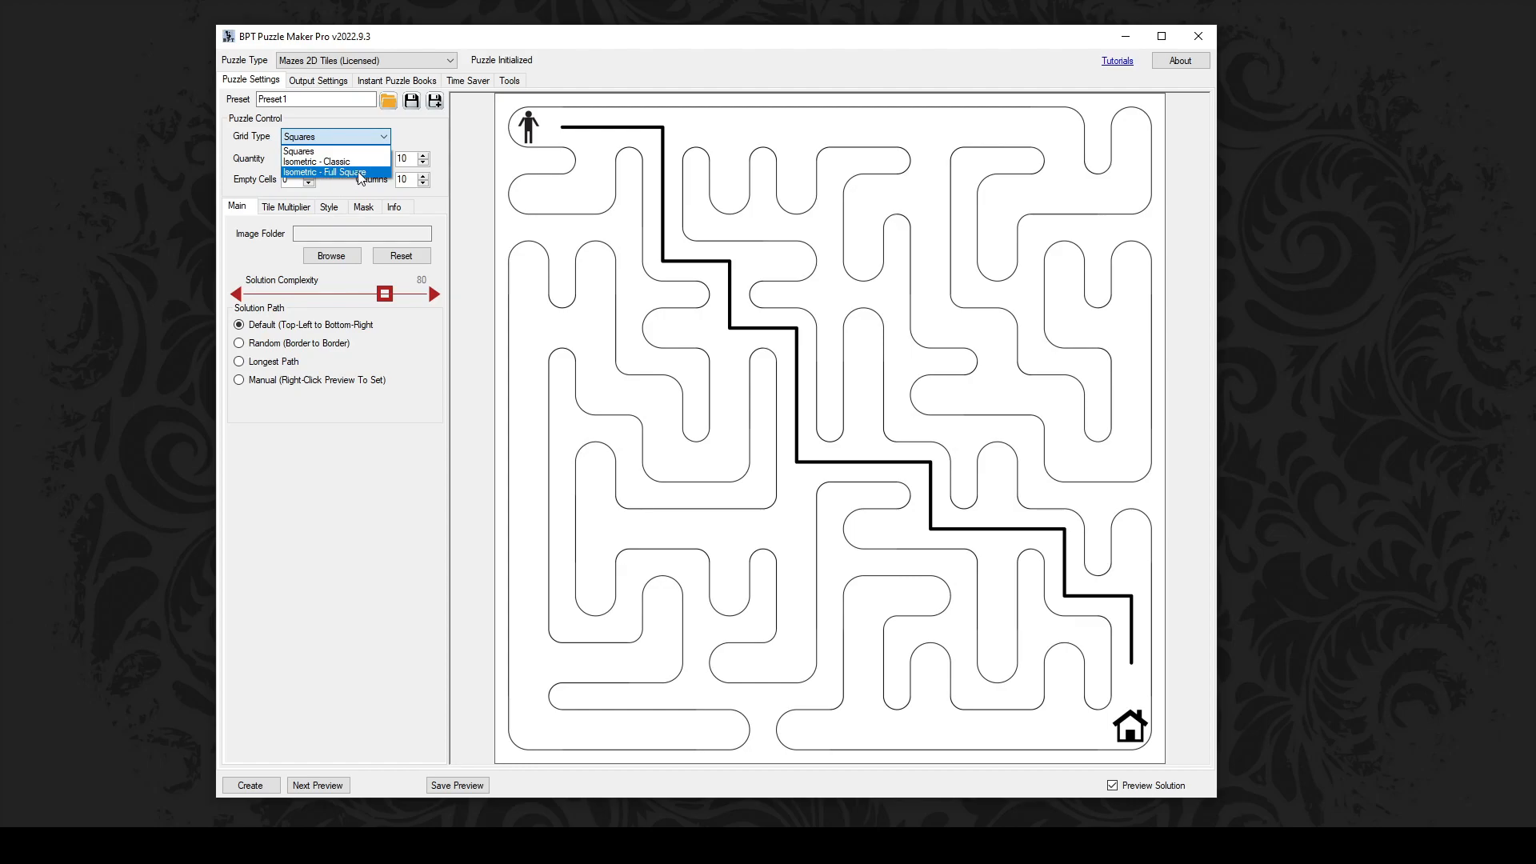
{"action": "left_click", "coordinate": [342, 138]}
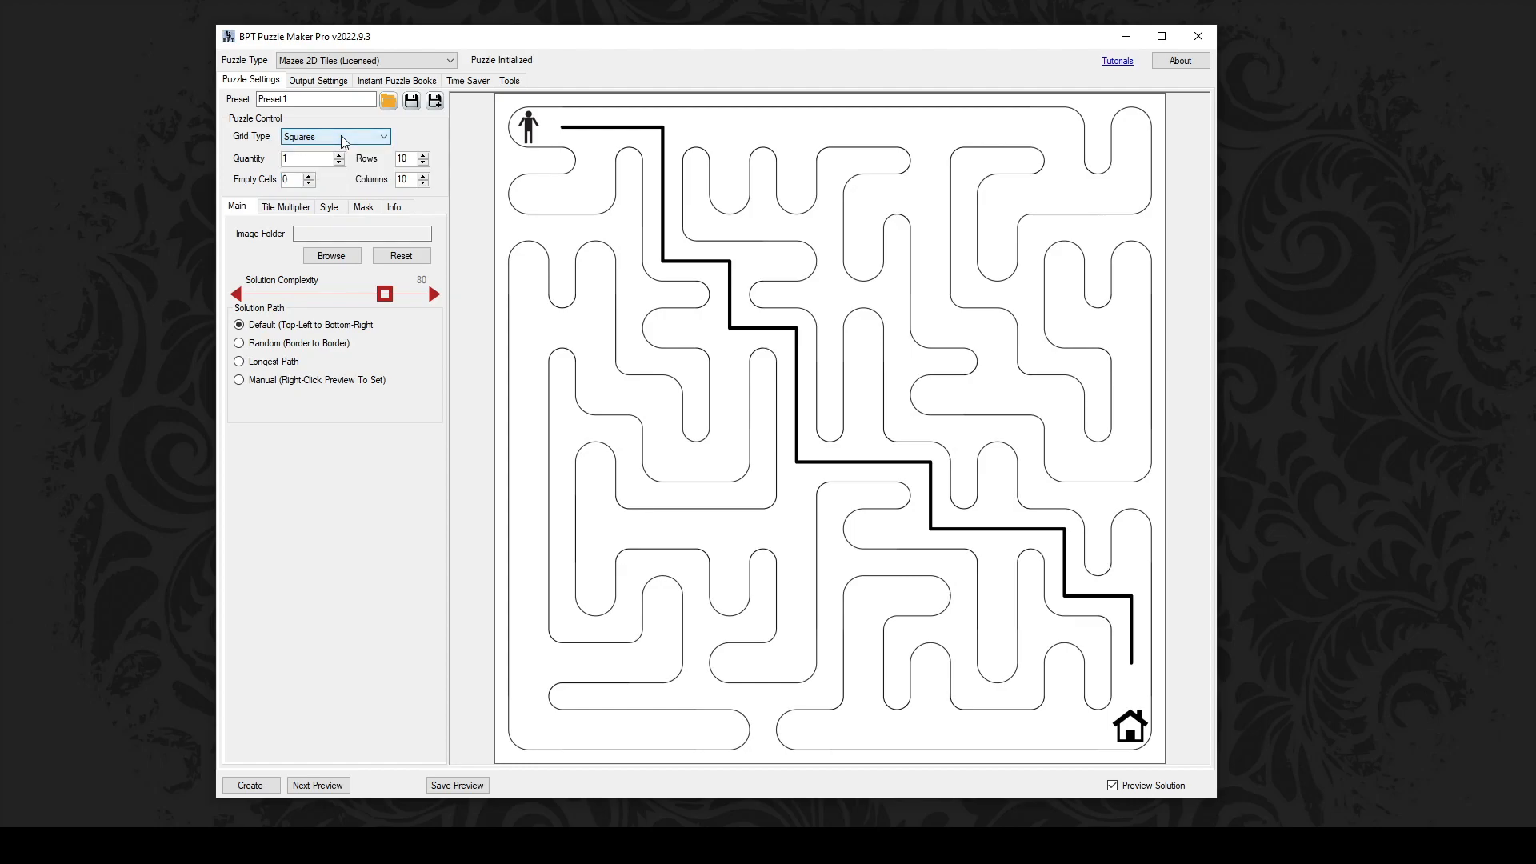
Step: Set the tile image folder to Basic tiles Pencil Template, selecting the 2-.png tile
{"action": "left_click", "coordinate": [336, 257]}
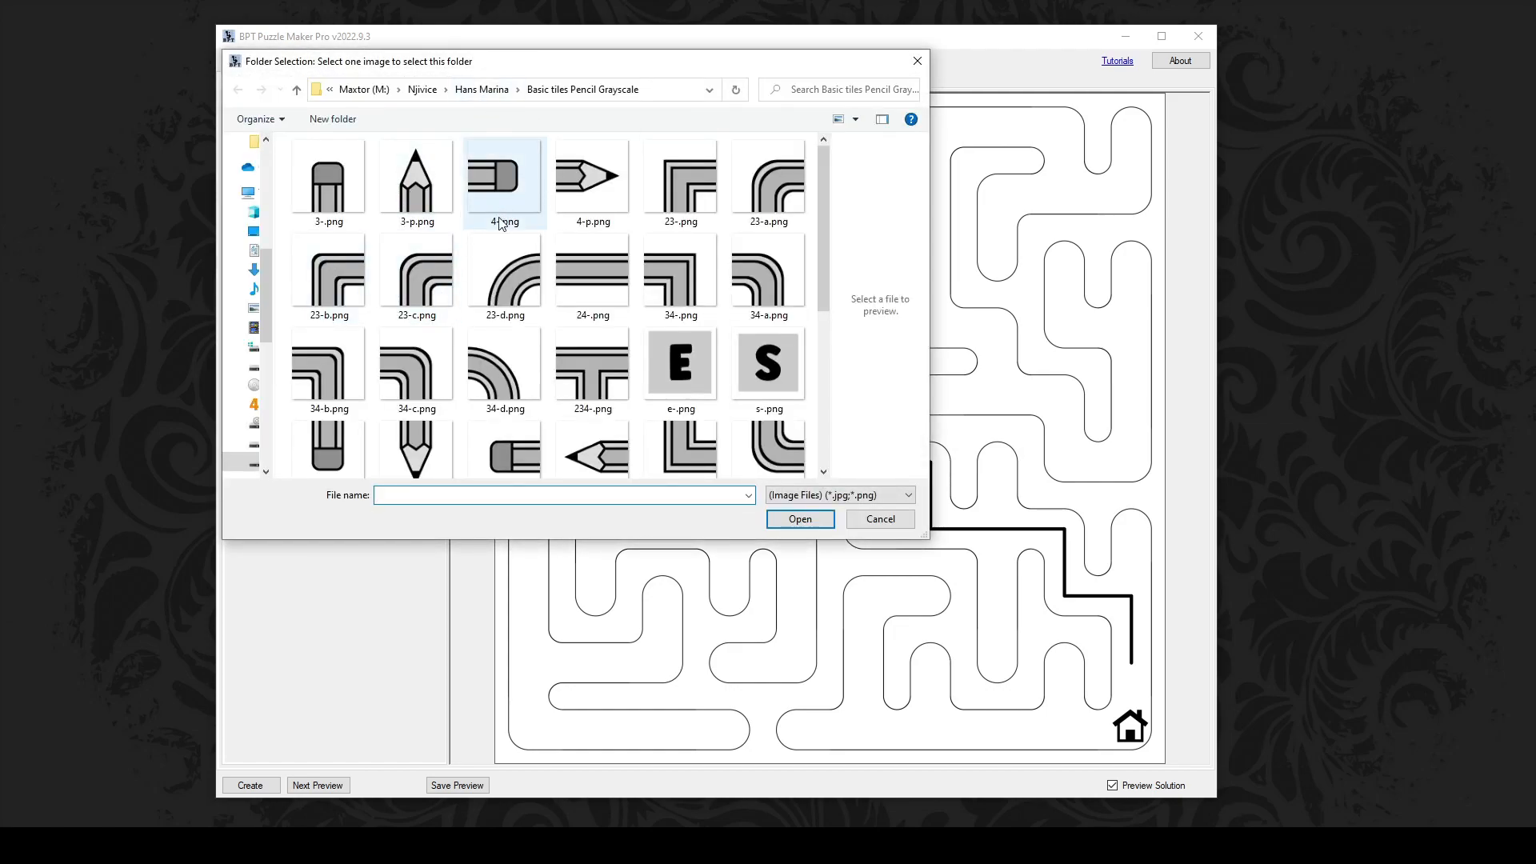
{"action": "left_click", "coordinate": [495, 90]}
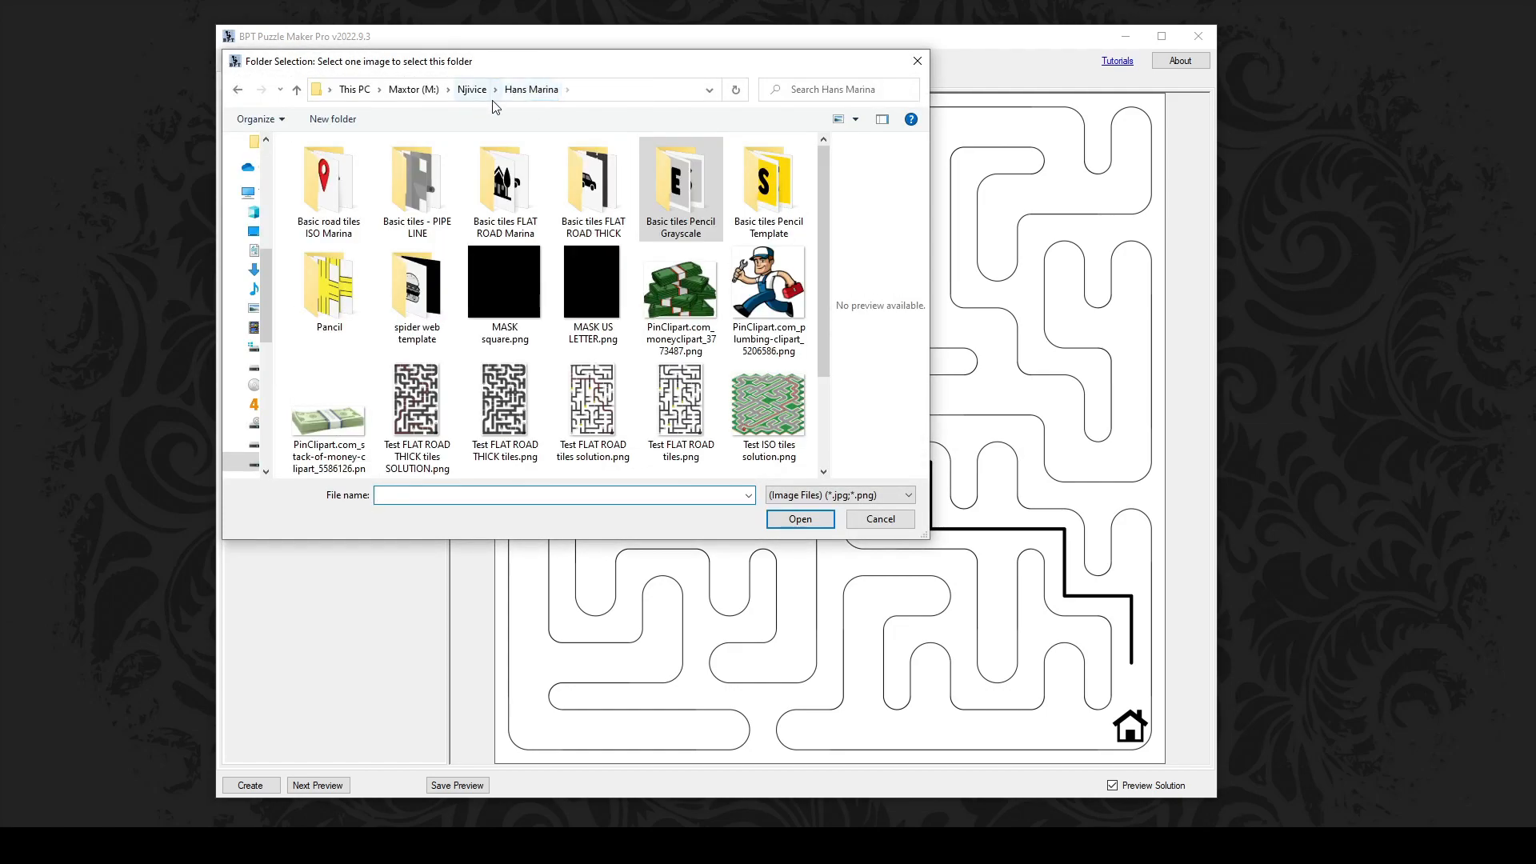
{"action": "double_click", "coordinate": [768, 186]}
{"action": "left_click", "coordinate": [490, 212]}
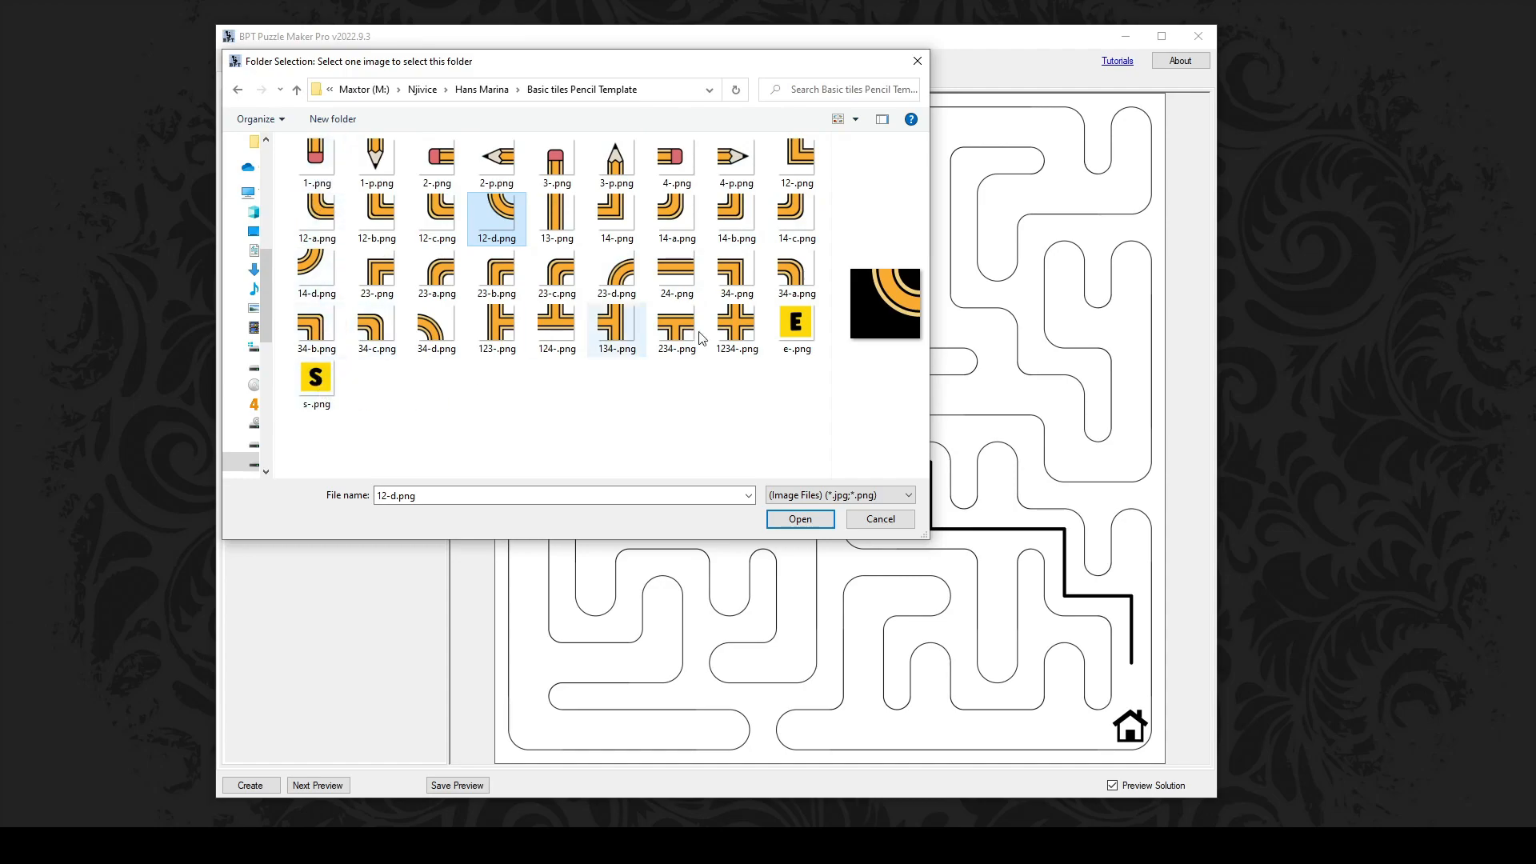
{"action": "left_click", "coordinate": [437, 180]}
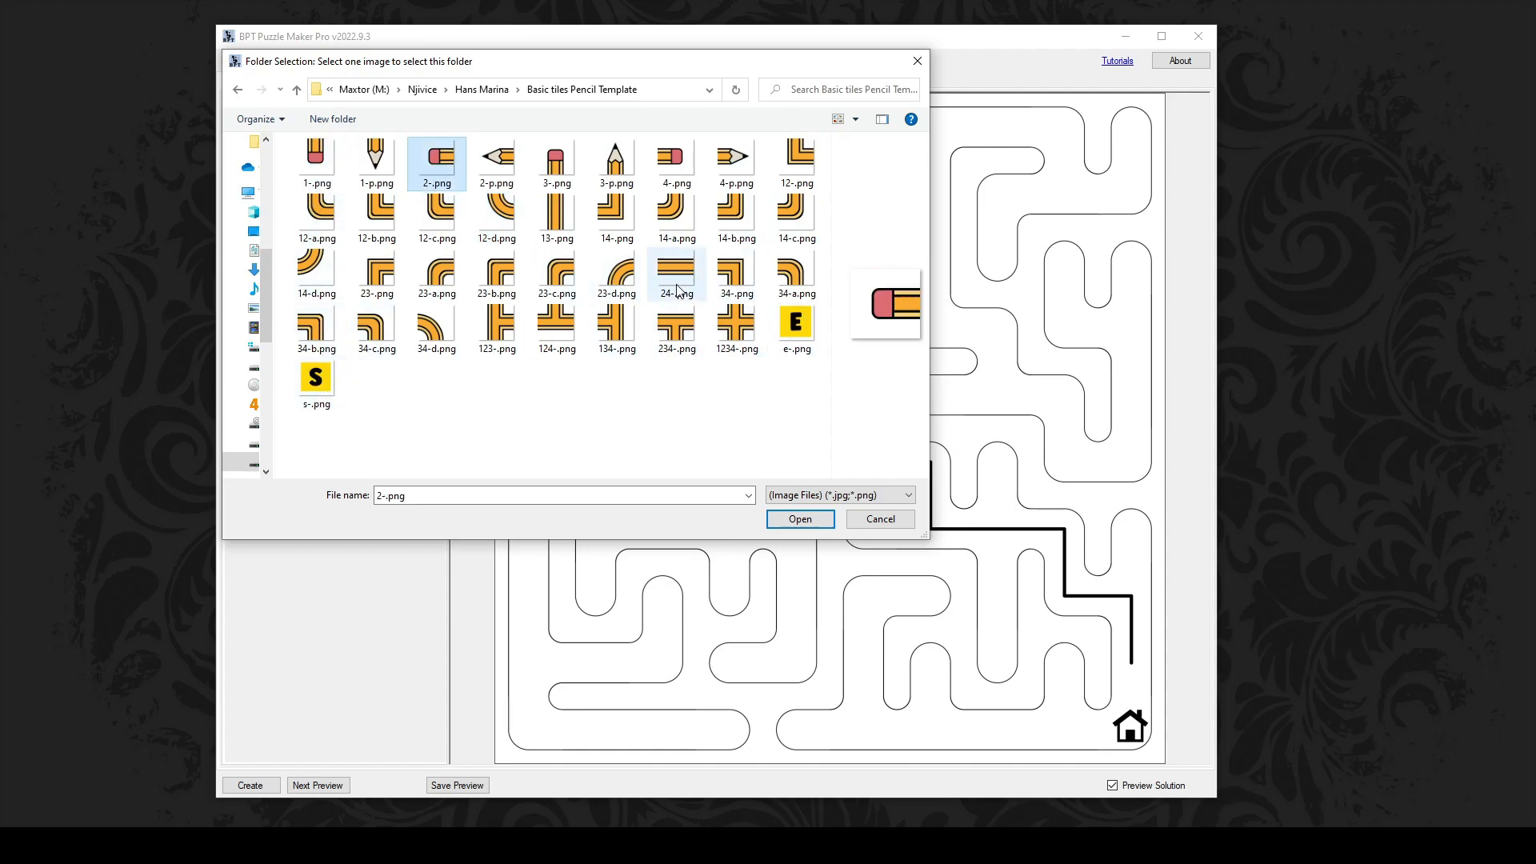
{"action": "left_click", "coordinate": [800, 520]}
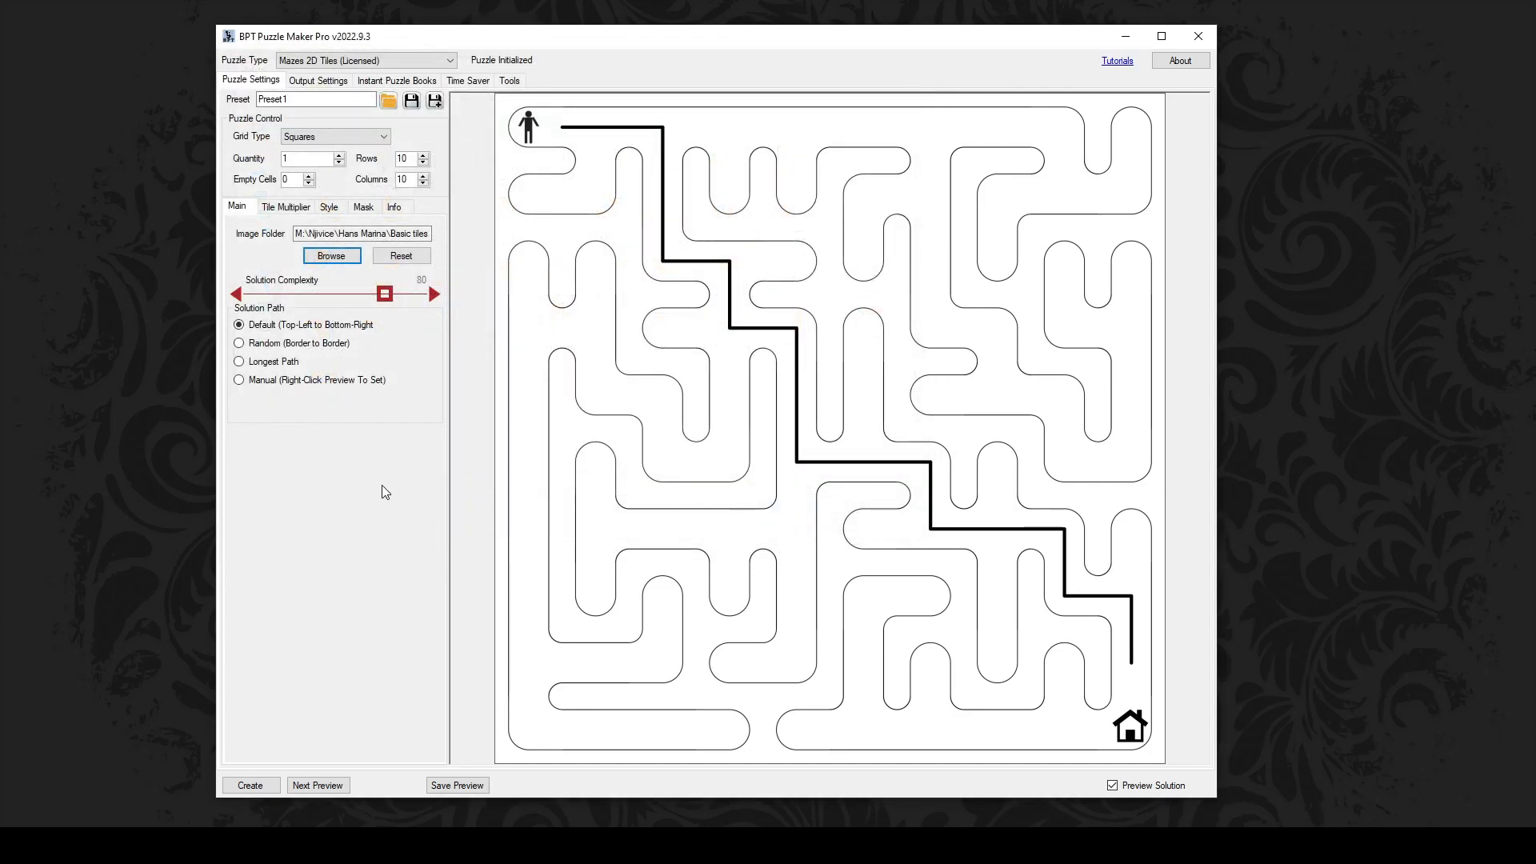
Step: Preview a pencil-tile maze and toggle its solution path off and back on
{"action": "left_click", "coordinate": [336, 785]}
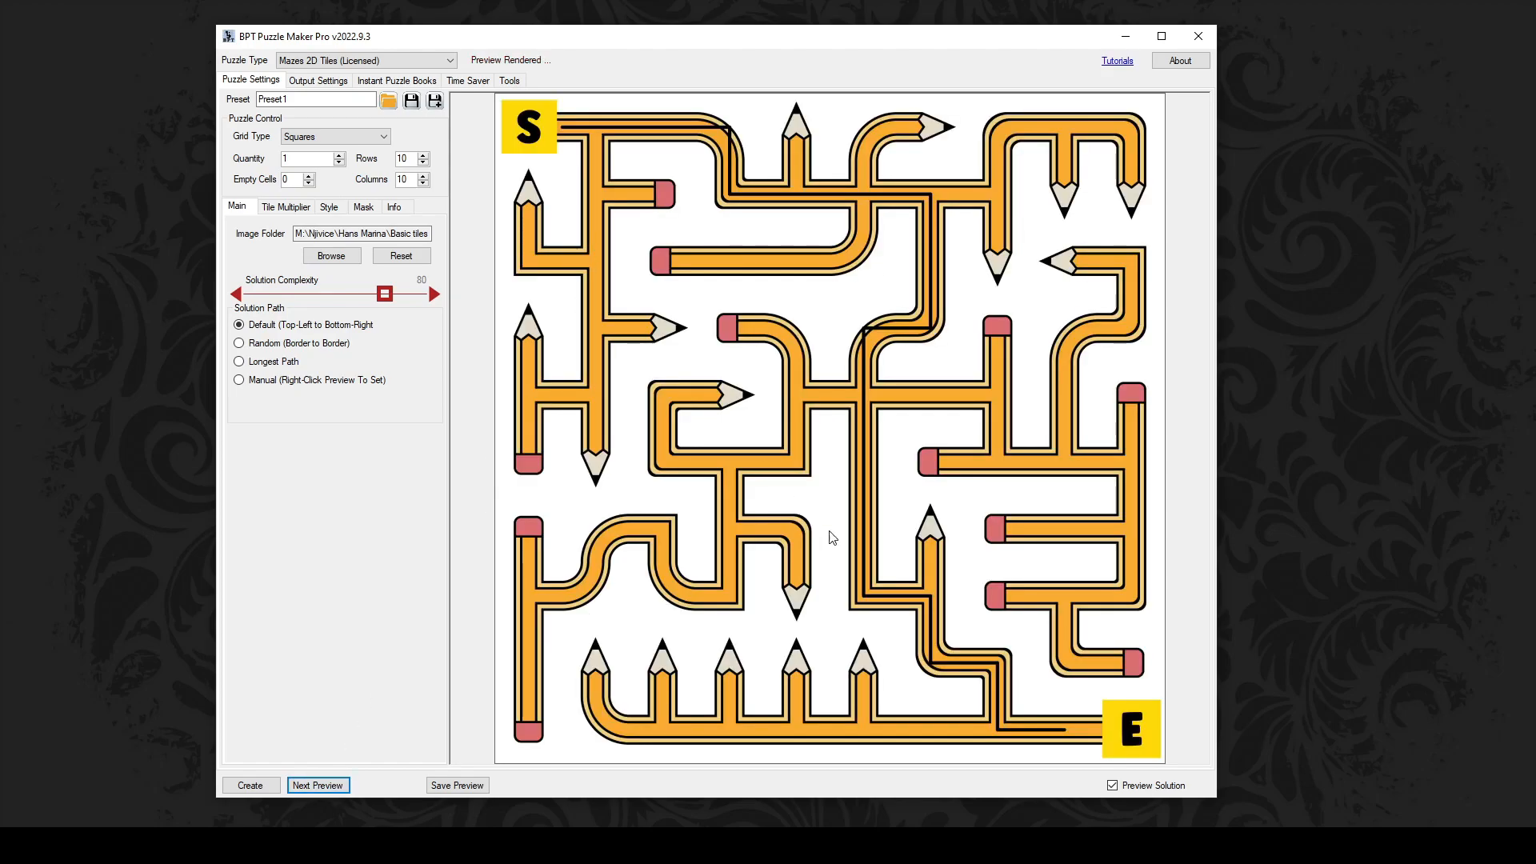
{"action": "left_click", "coordinate": [1112, 786]}
{"action": "left_click", "coordinate": [1112, 786]}
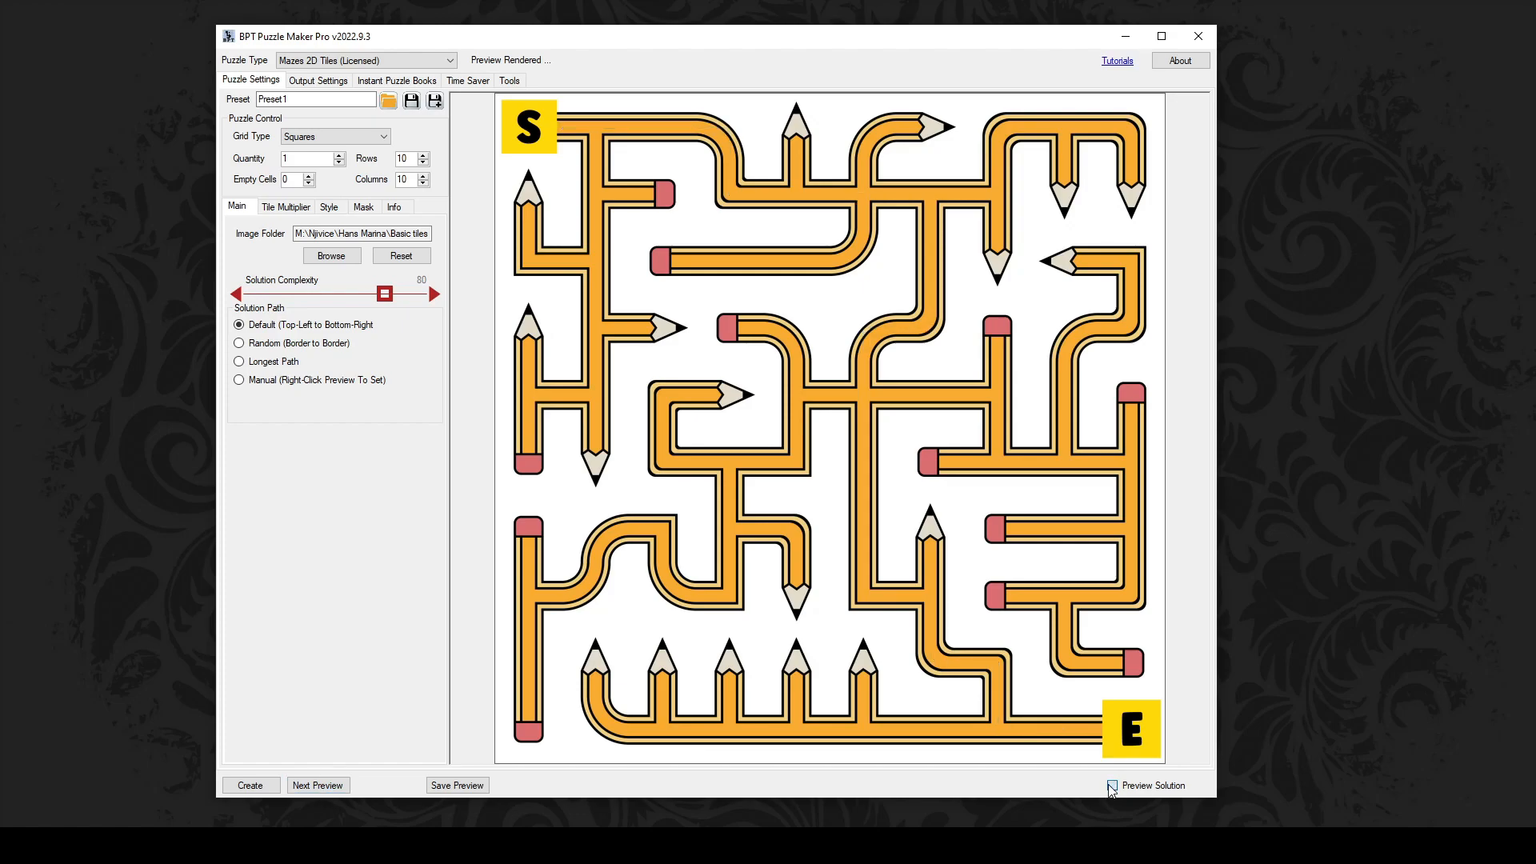
Step: Style the solution path as a blue dotted line, width 20, and render a new maze
{"action": "left_click", "coordinate": [329, 206]}
{"action": "left_click", "coordinate": [384, 254]}
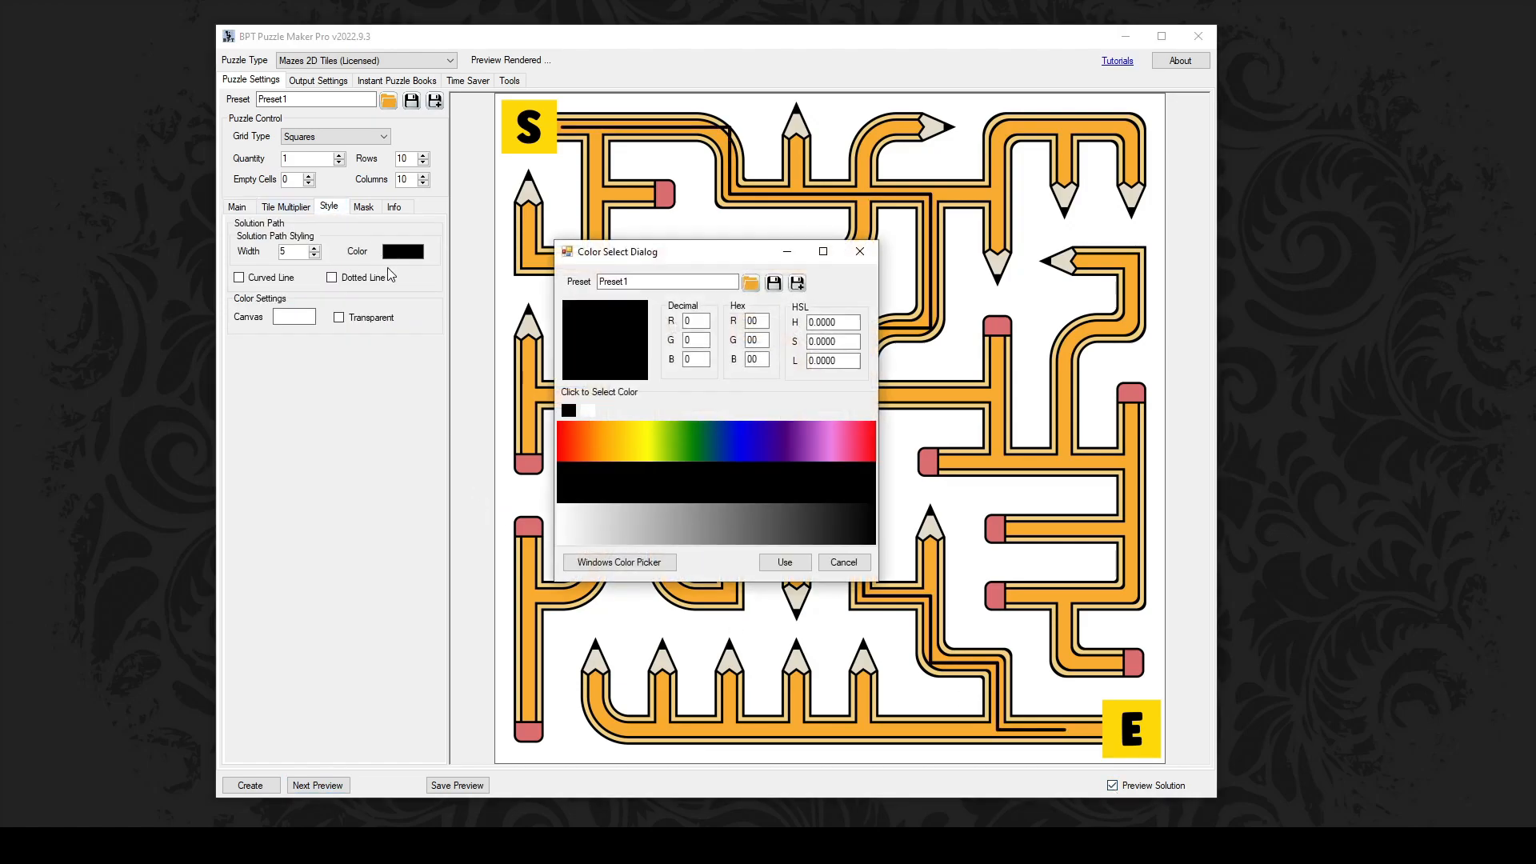
{"action": "left_click", "coordinate": [750, 445]}
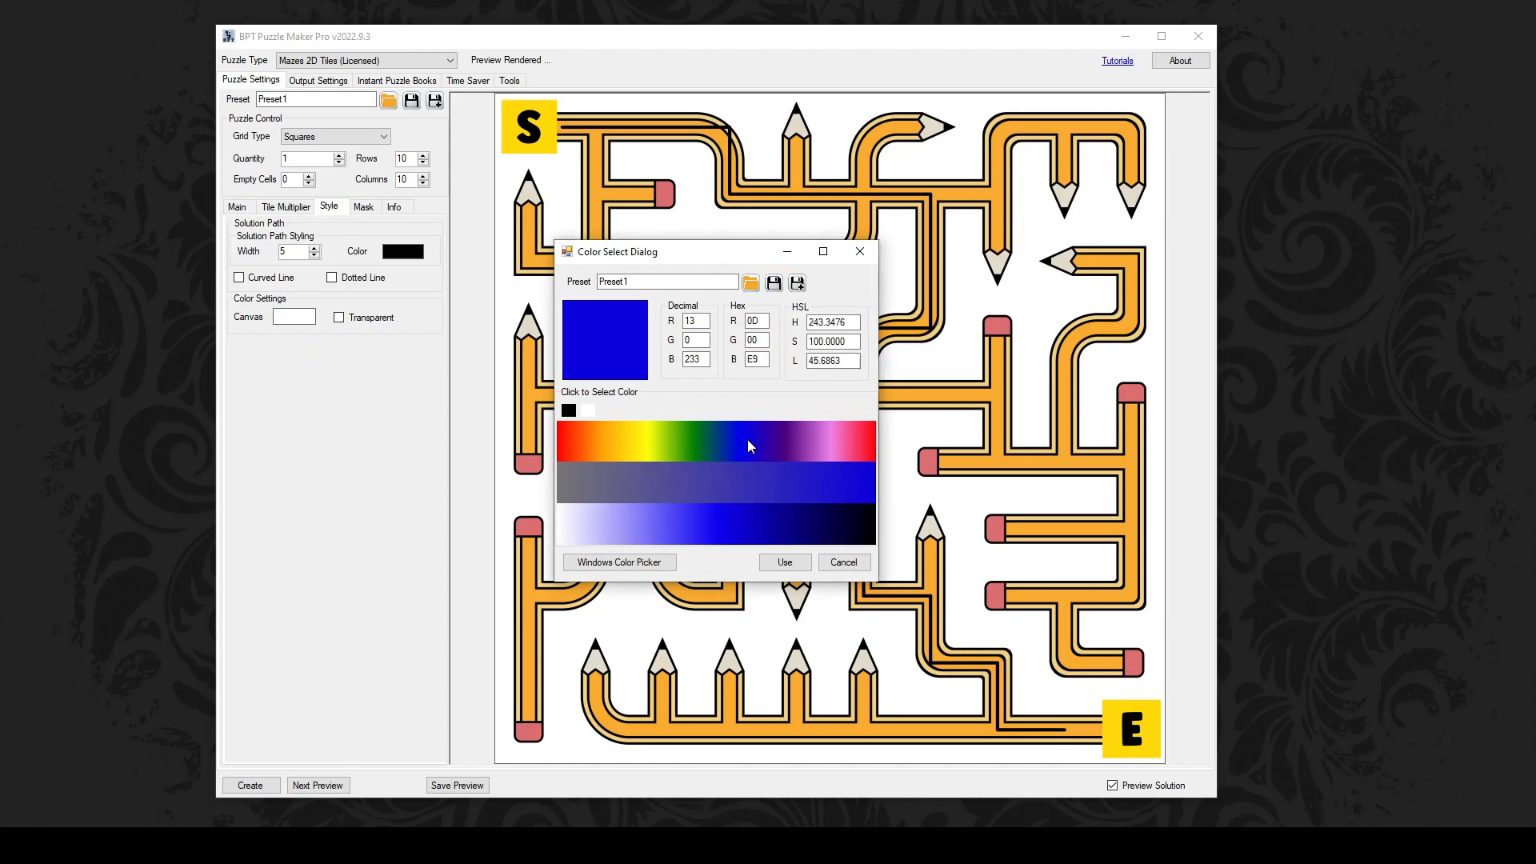
{"action": "left_click", "coordinate": [784, 563]}
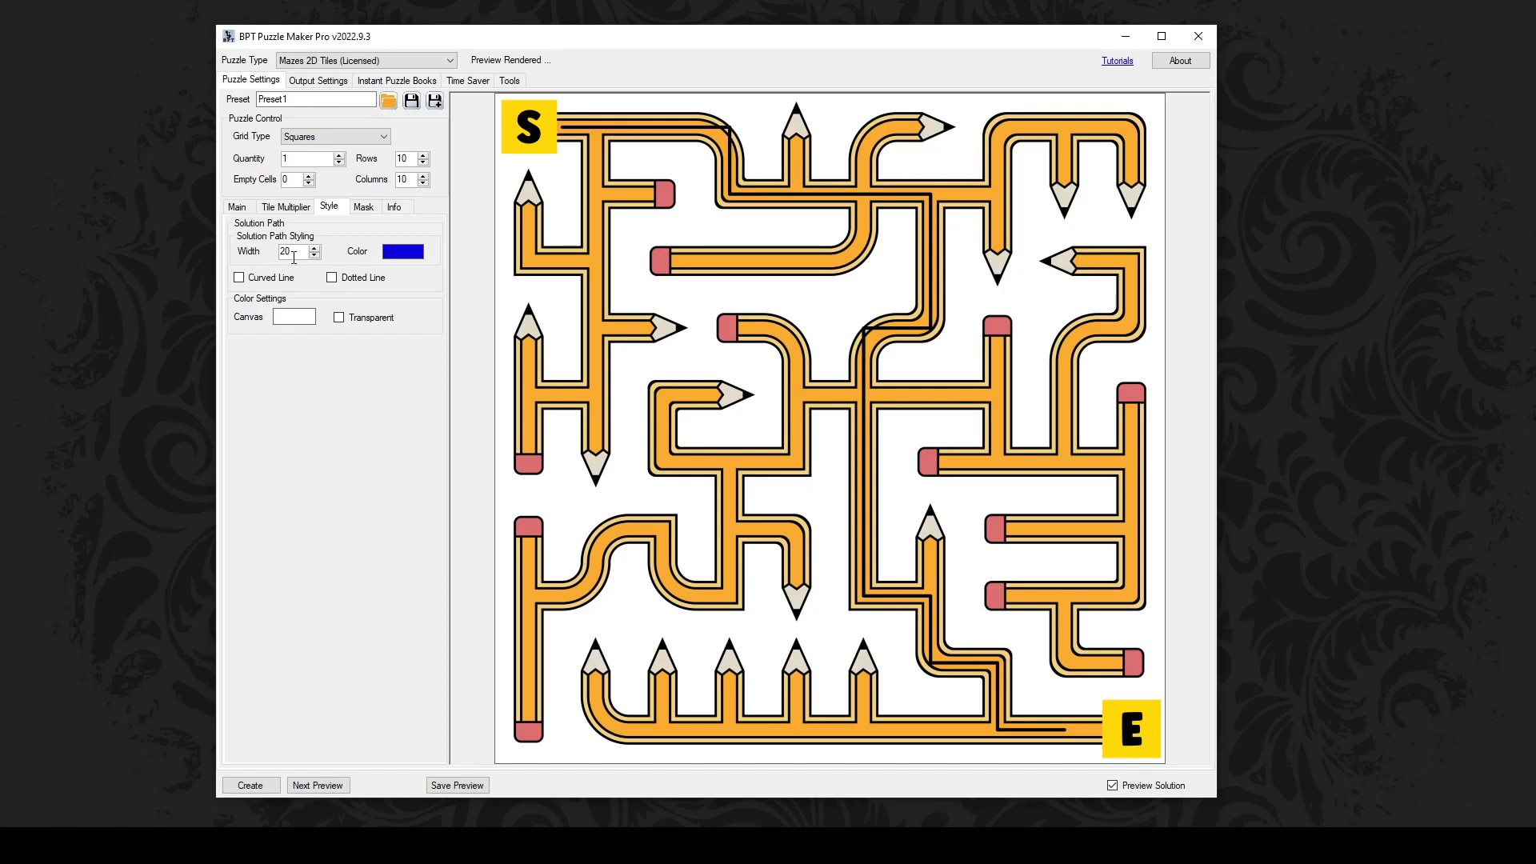
{"action": "left_click", "coordinate": [332, 278]}
{"action": "left_click", "coordinate": [318, 784]}
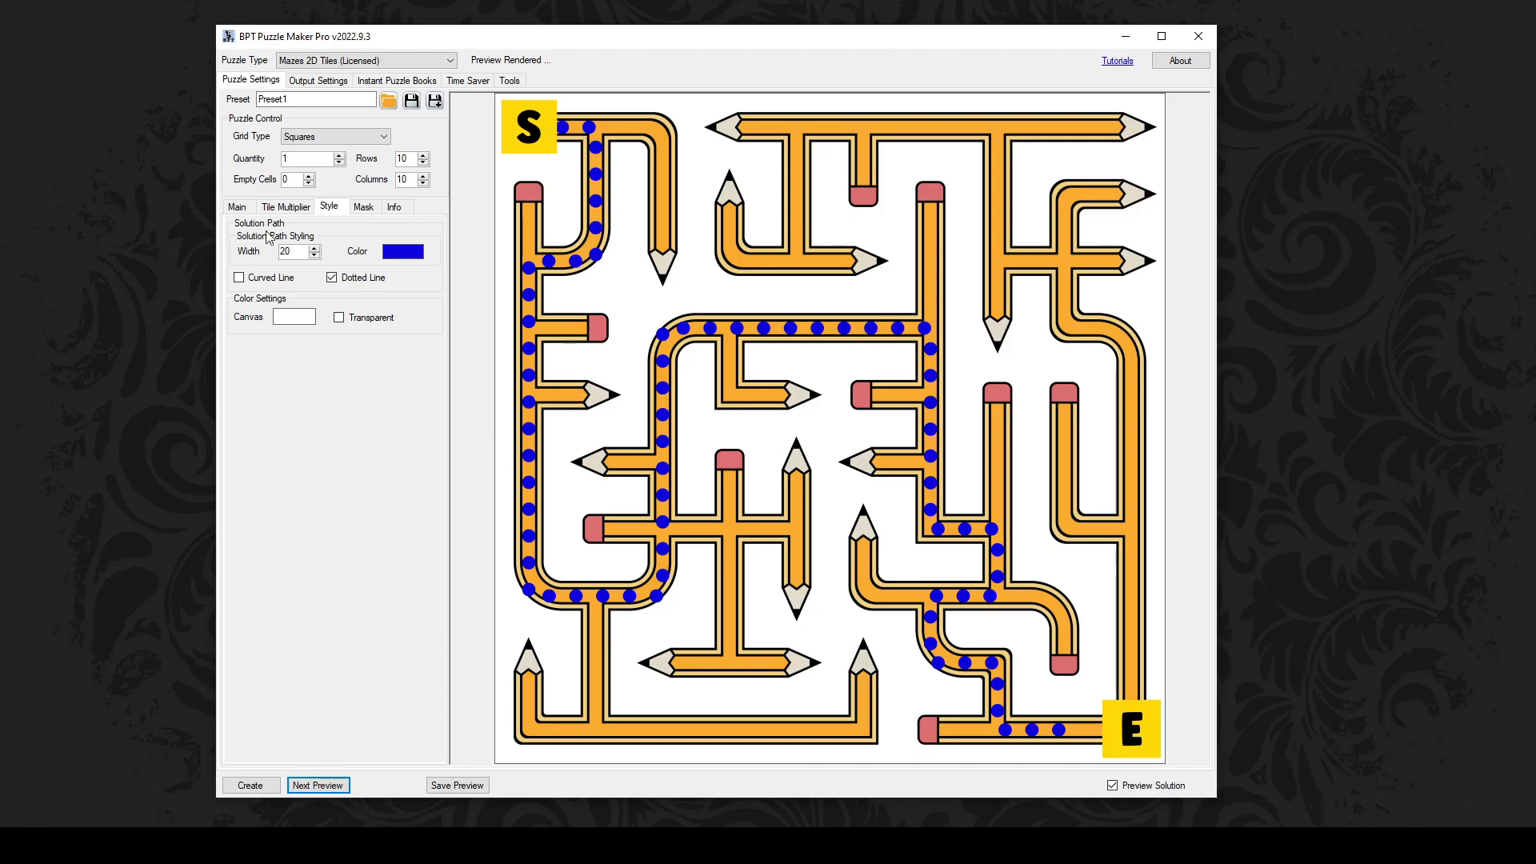
{"action": "left_click", "coordinate": [237, 208]}
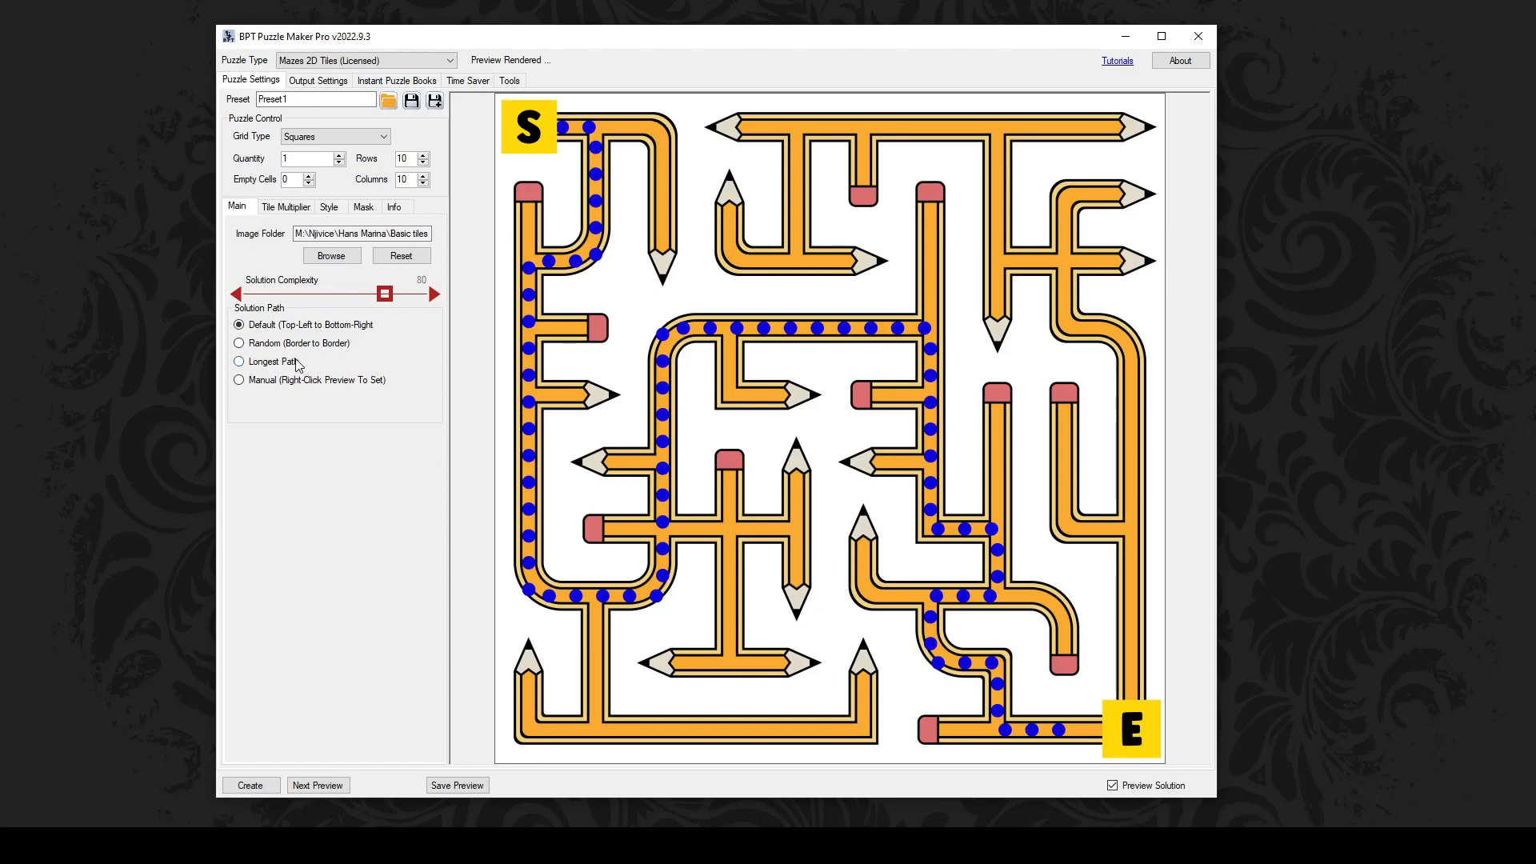
Step: Use a manual solution path with start on the top edge, end inside, complexity 91
{"action": "left_click", "coordinate": [274, 344]}
{"action": "right_click", "coordinate": [995, 126]}
{"action": "left_click", "coordinate": [1033, 133]}
{"action": "right_click", "coordinate": [728, 530]}
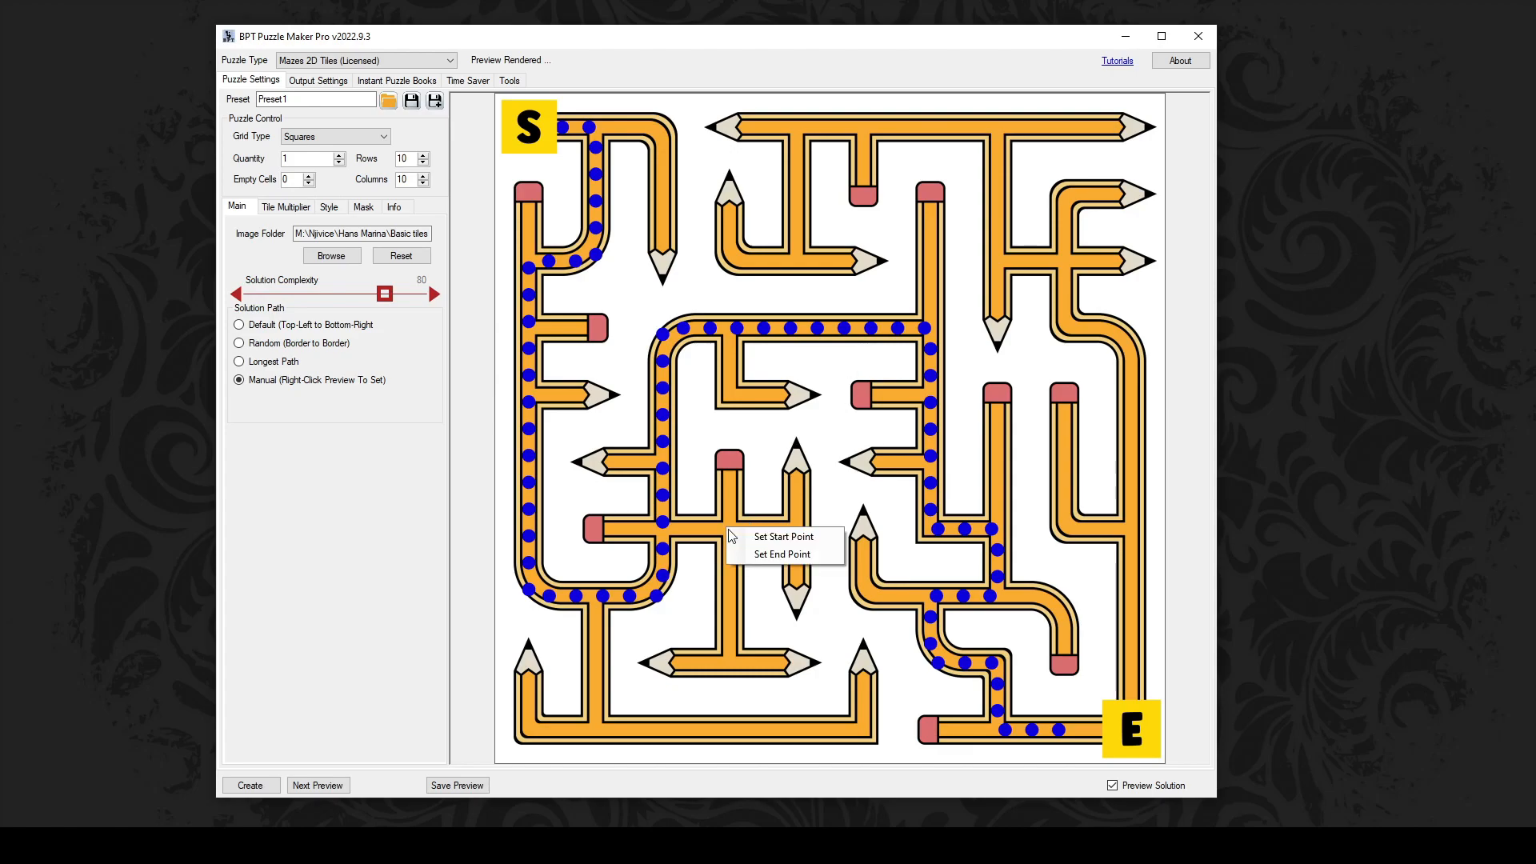
{"action": "left_click", "coordinate": [752, 557]}
{"action": "left_click", "coordinate": [332, 786]}
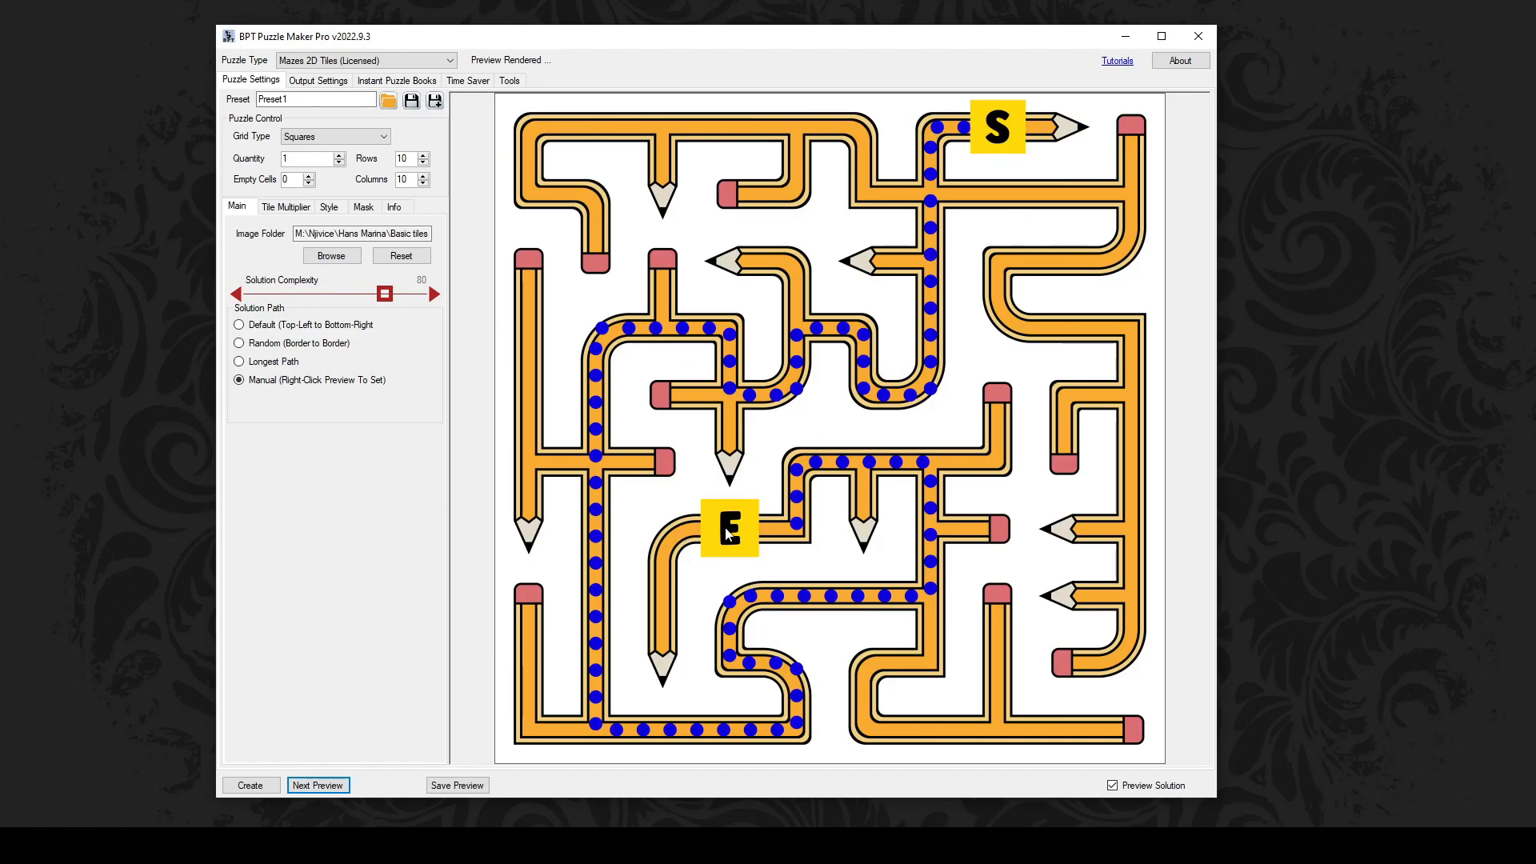
{"action": "mouse_move", "coordinate": [381, 296]}
{"action": "left_mouse_down"}
{"action": "mouse_move", "coordinate": [358, 296]}
{"action": "mouse_move", "coordinate": [400, 300]}
{"action": "left_mouse_up"}
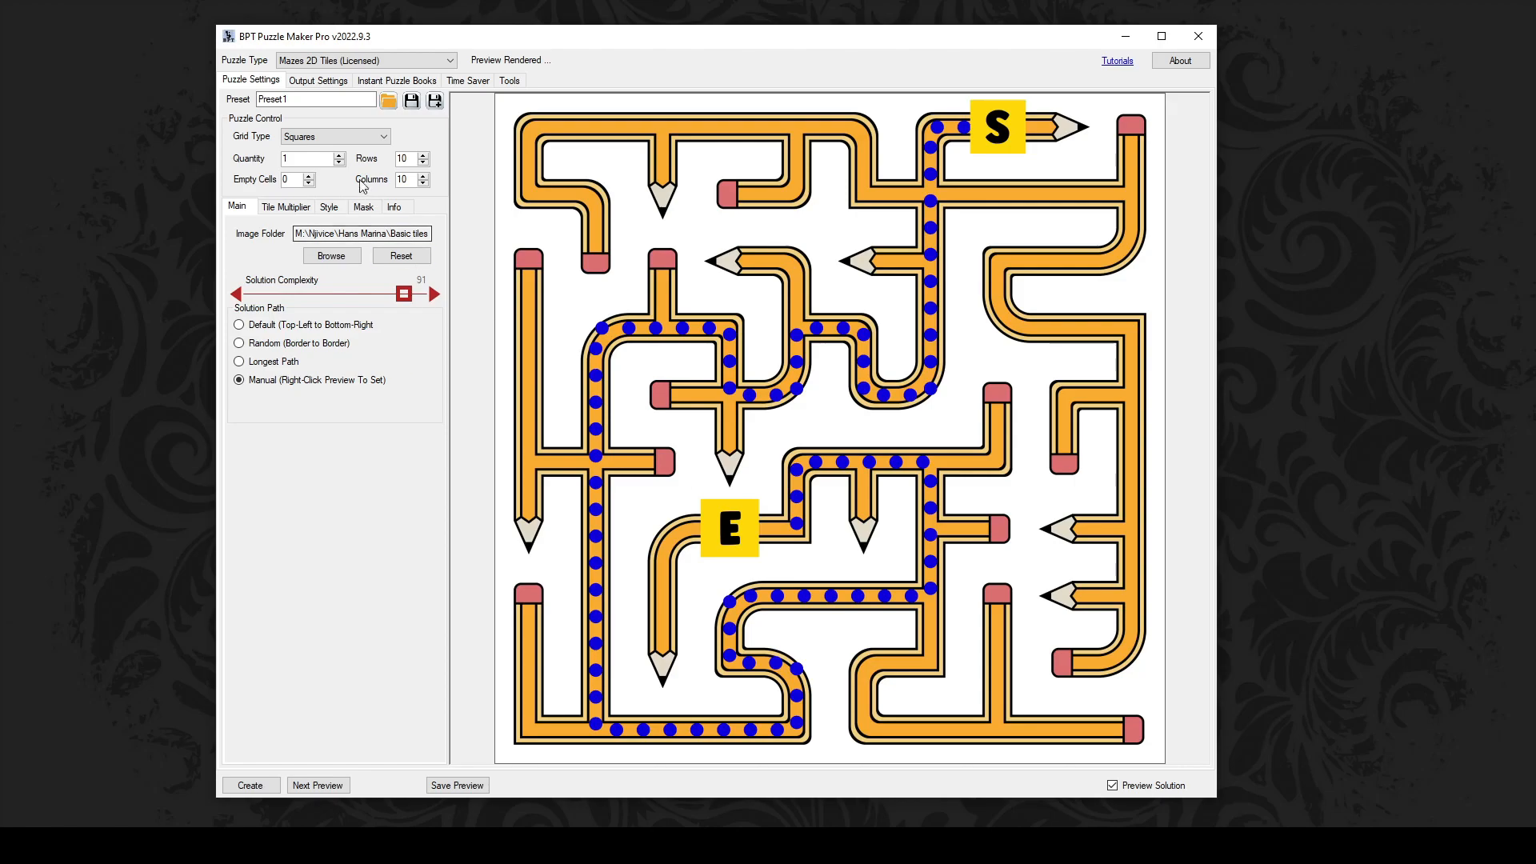
Step: Regenerate the square maze from Basic tiles - PIPE LINE images with a Random (Border to Border) solution
{"action": "left_click", "coordinate": [361, 137]}
{"action": "left_click", "coordinate": [349, 152]}
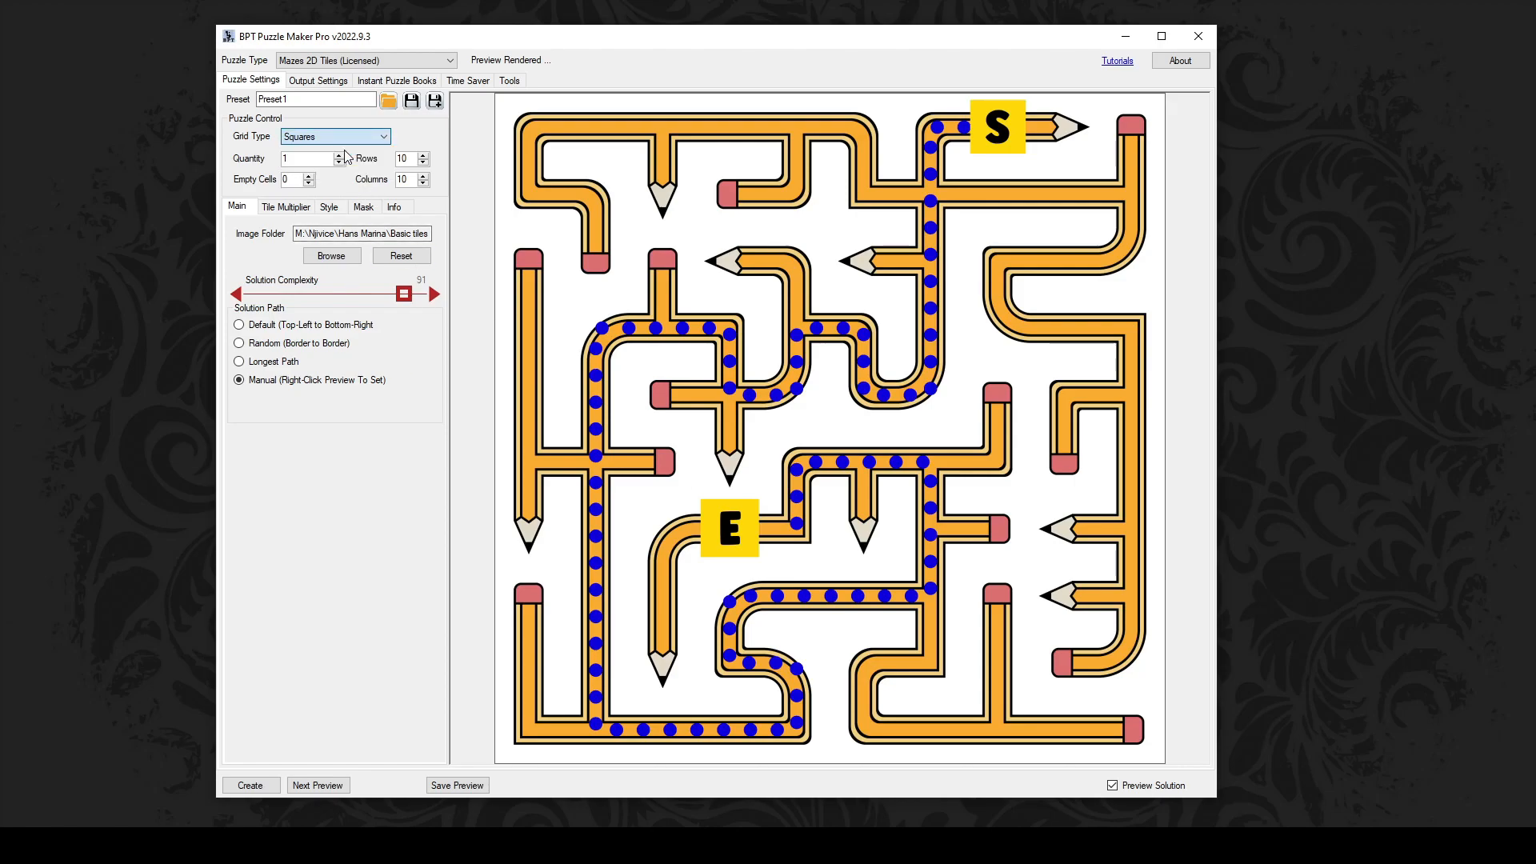
{"action": "left_click", "coordinate": [331, 256]}
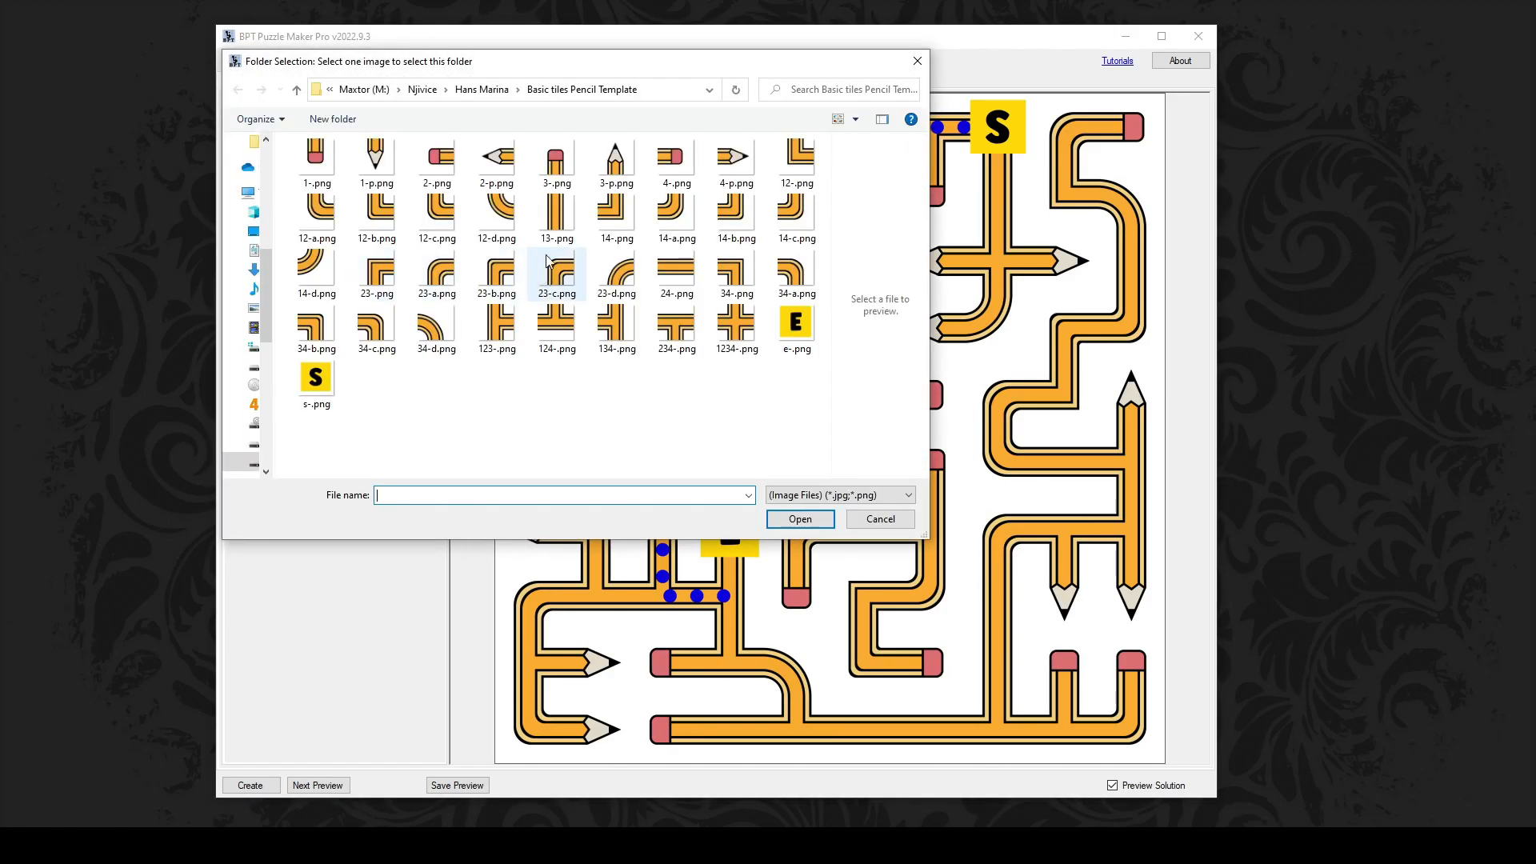
{"action": "left_click", "coordinate": [492, 92]}
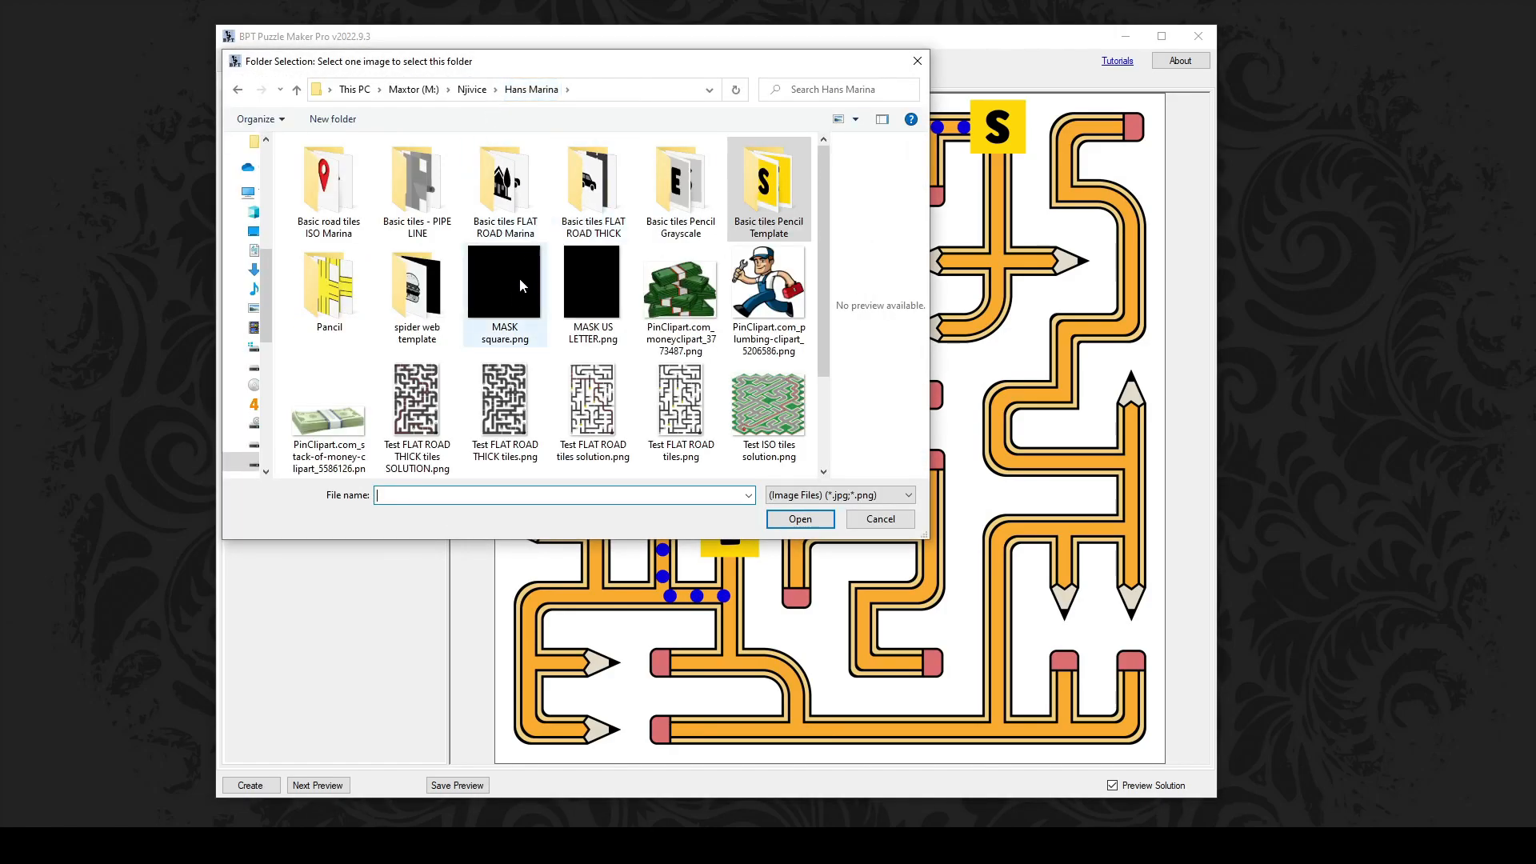
{"action": "left_click", "coordinate": [416, 184]}
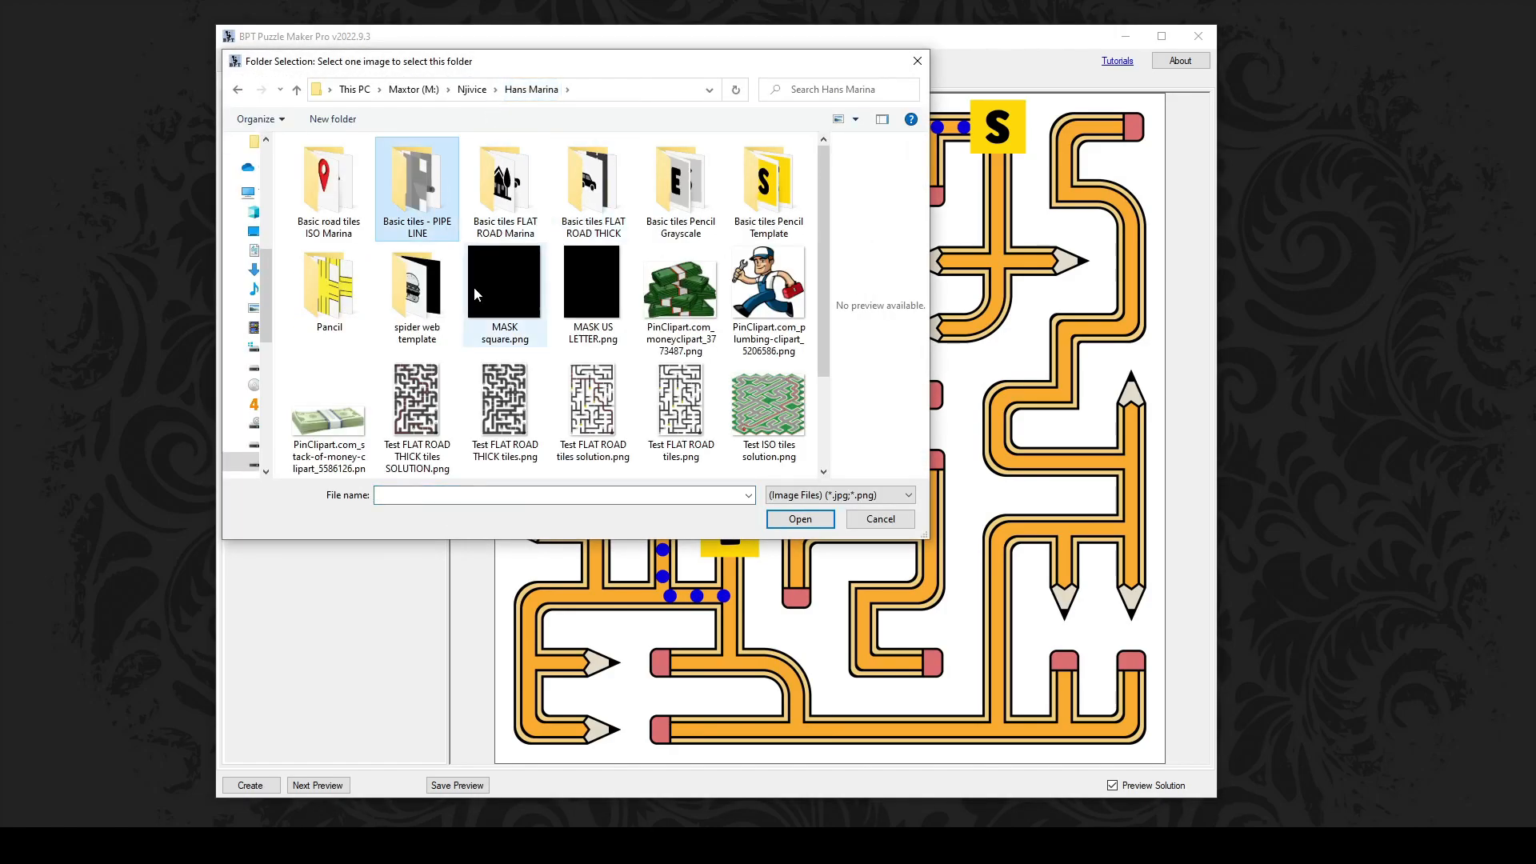
{"action": "left_click", "coordinate": [798, 518]}
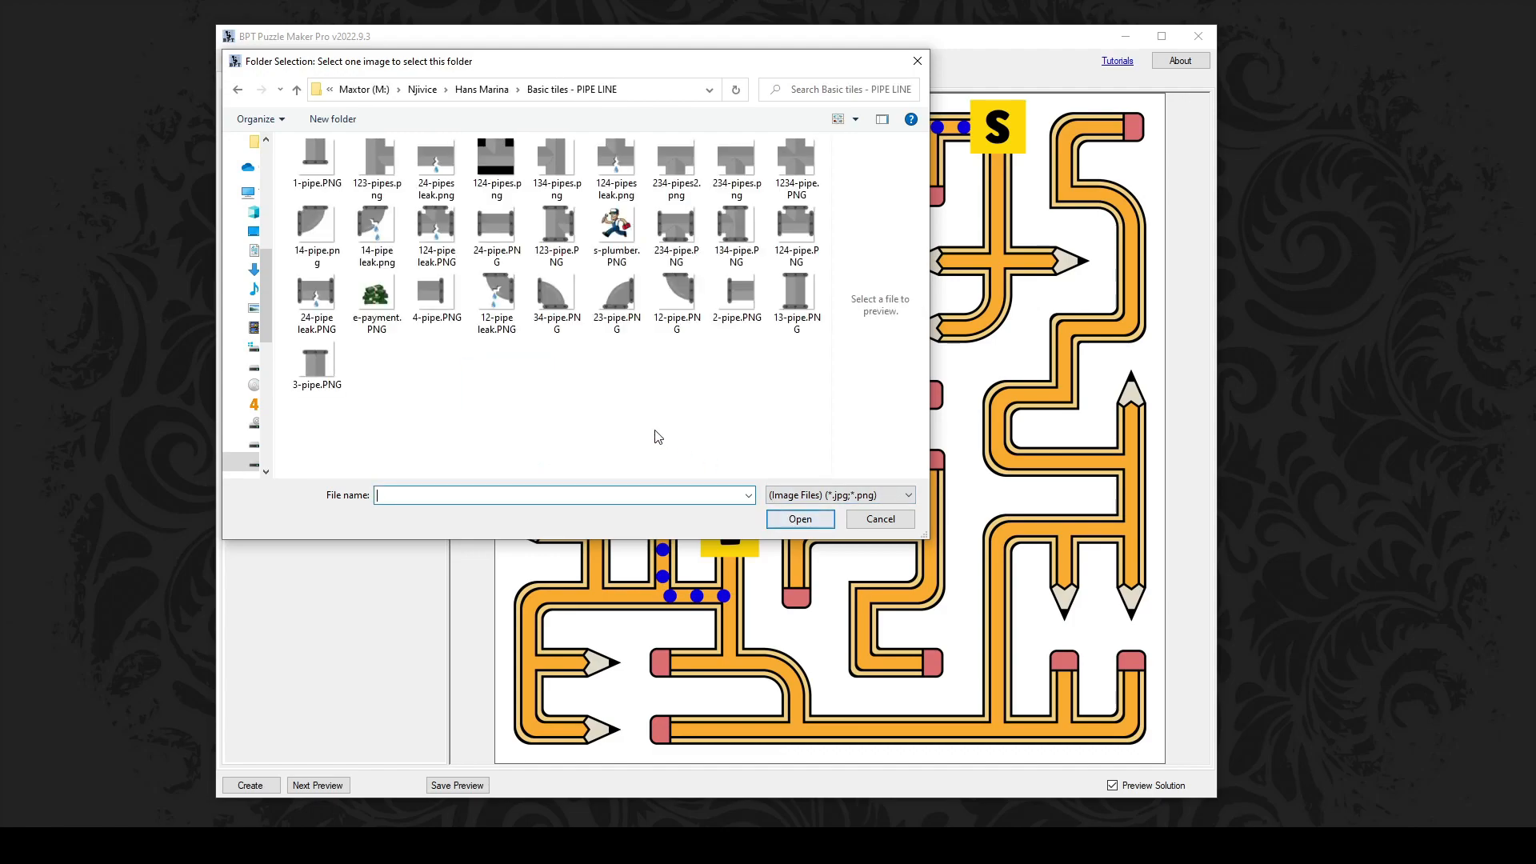
{"action": "left_click", "coordinate": [679, 278]}
{"action": "left_click", "coordinate": [798, 521]}
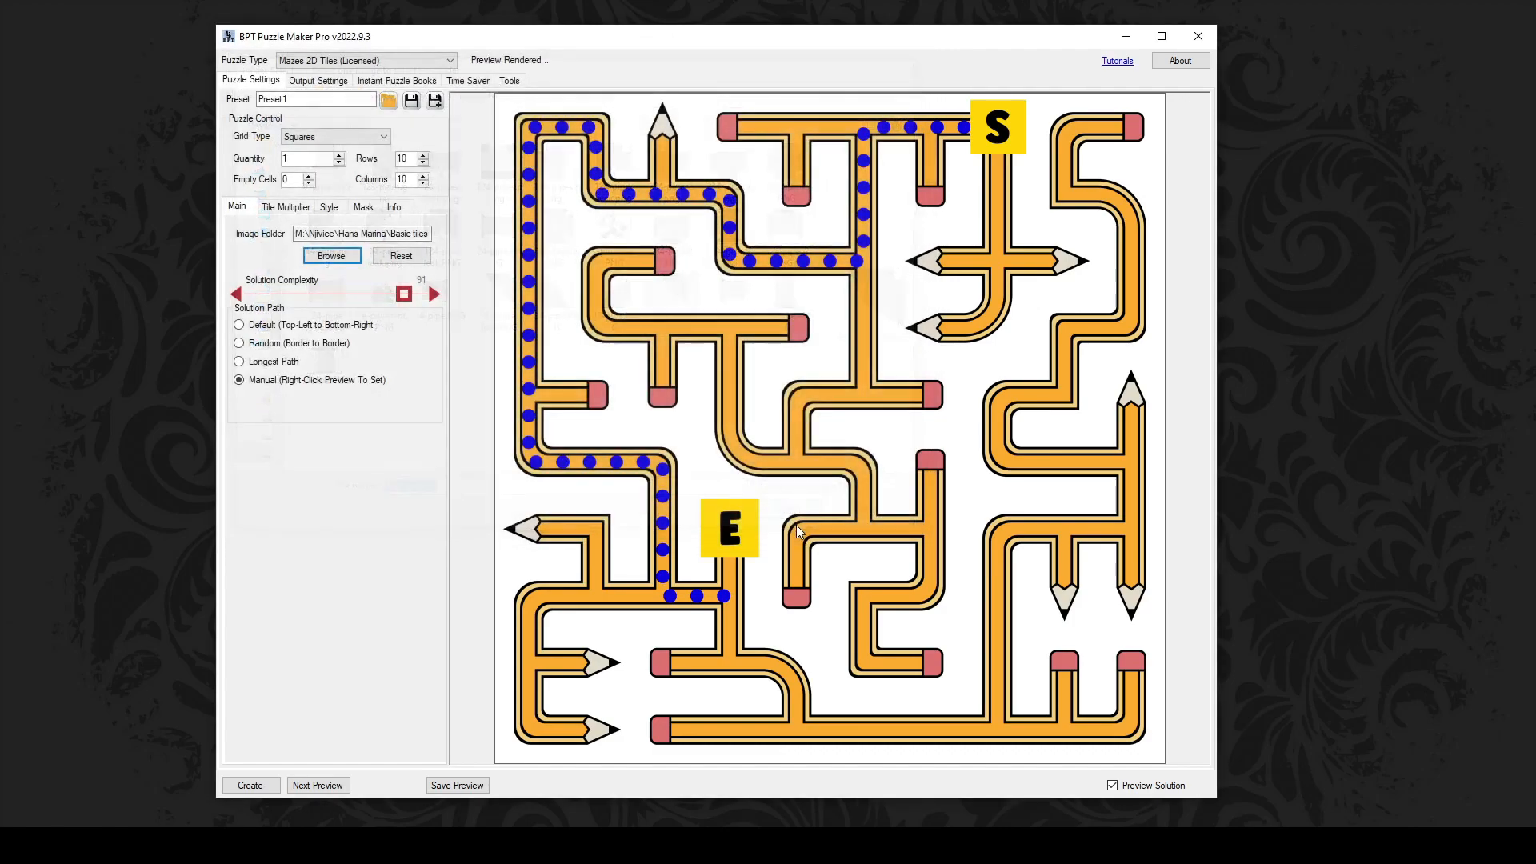
{"action": "left_click", "coordinate": [272, 345]}
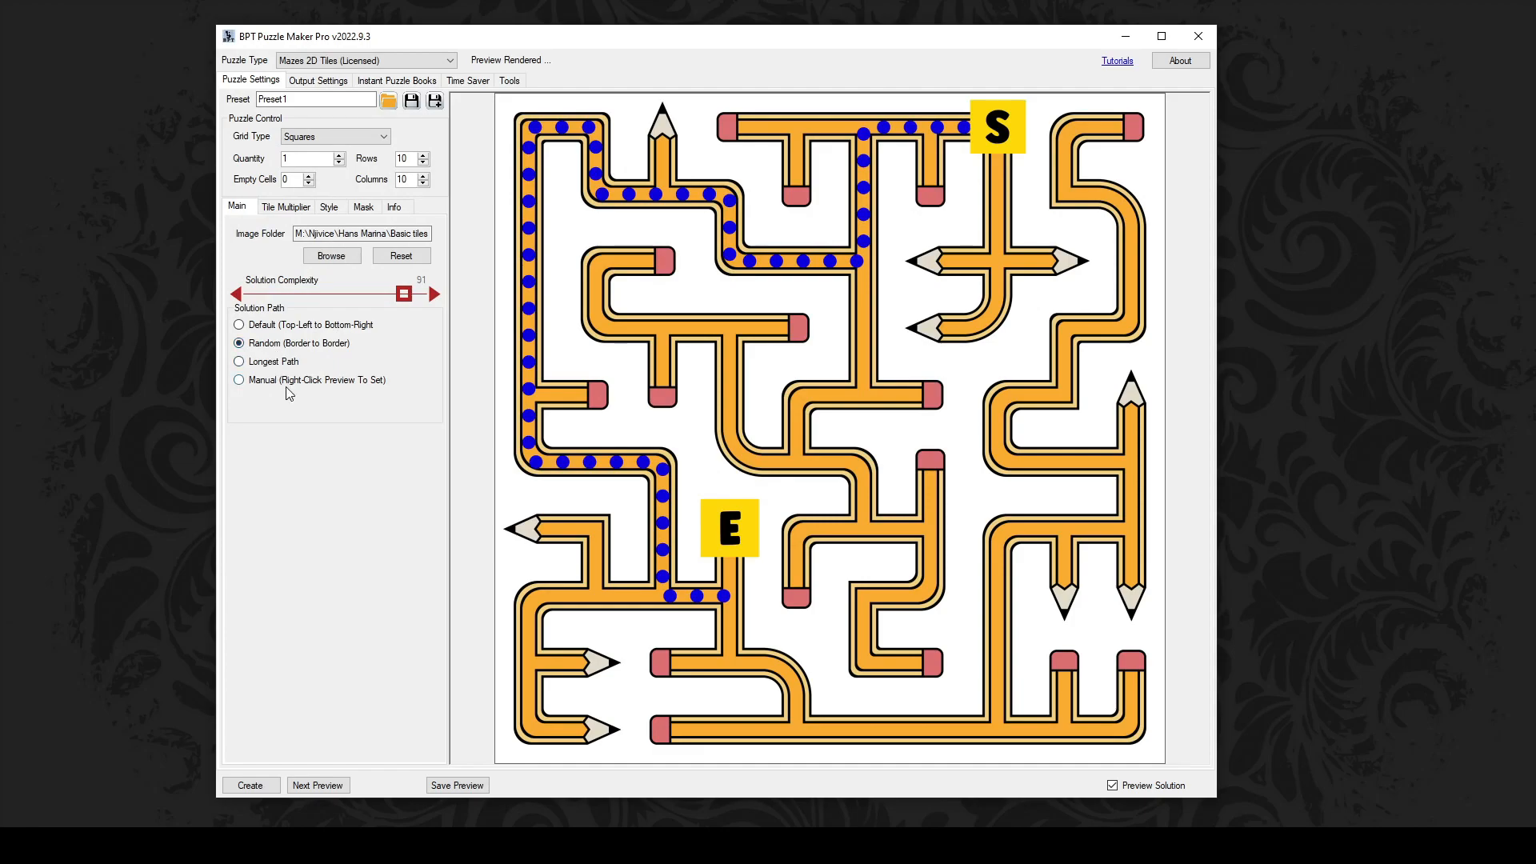
{"action": "left_click", "coordinate": [339, 787]}
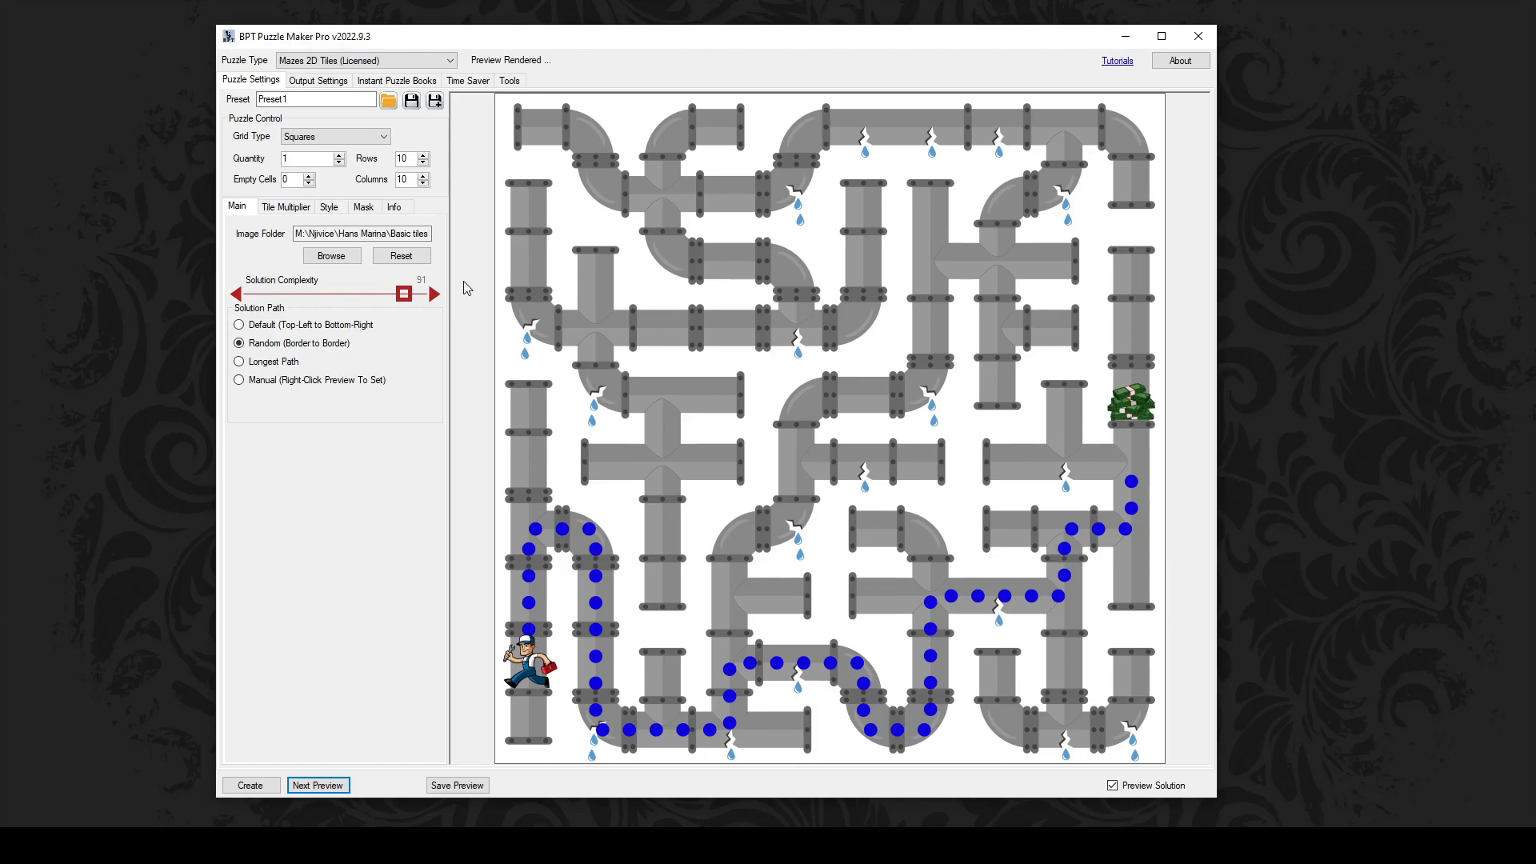
Step: Load the spider web template tiles and preview a maze routed from fly to burger
{"action": "left_click", "coordinate": [331, 255]}
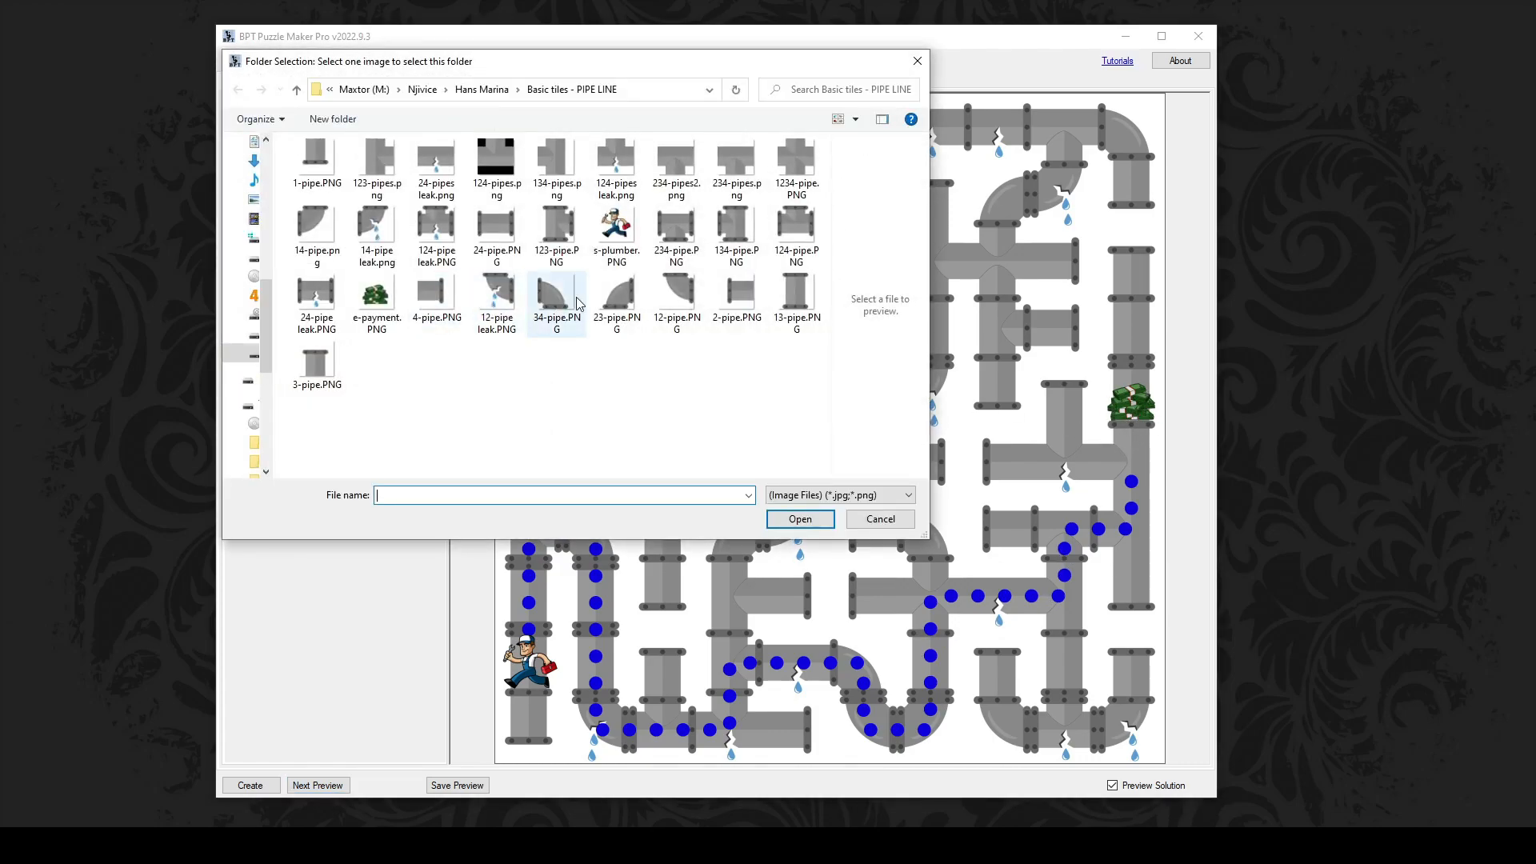
{"action": "left_click", "coordinate": [481, 88]}
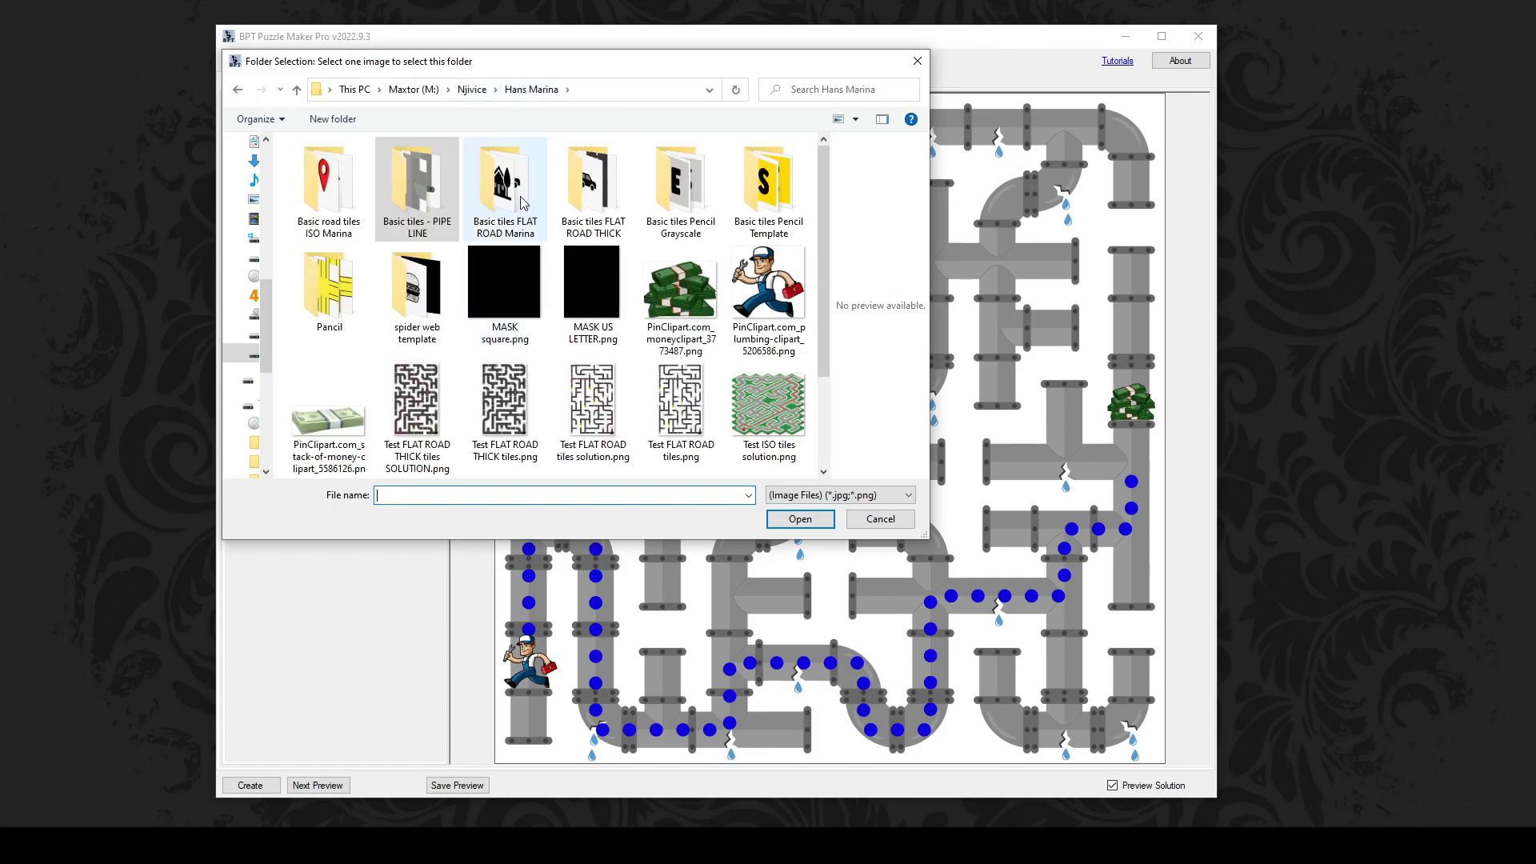
{"action": "left_click", "coordinate": [416, 296]}
{"action": "left_click", "coordinate": [824, 520]}
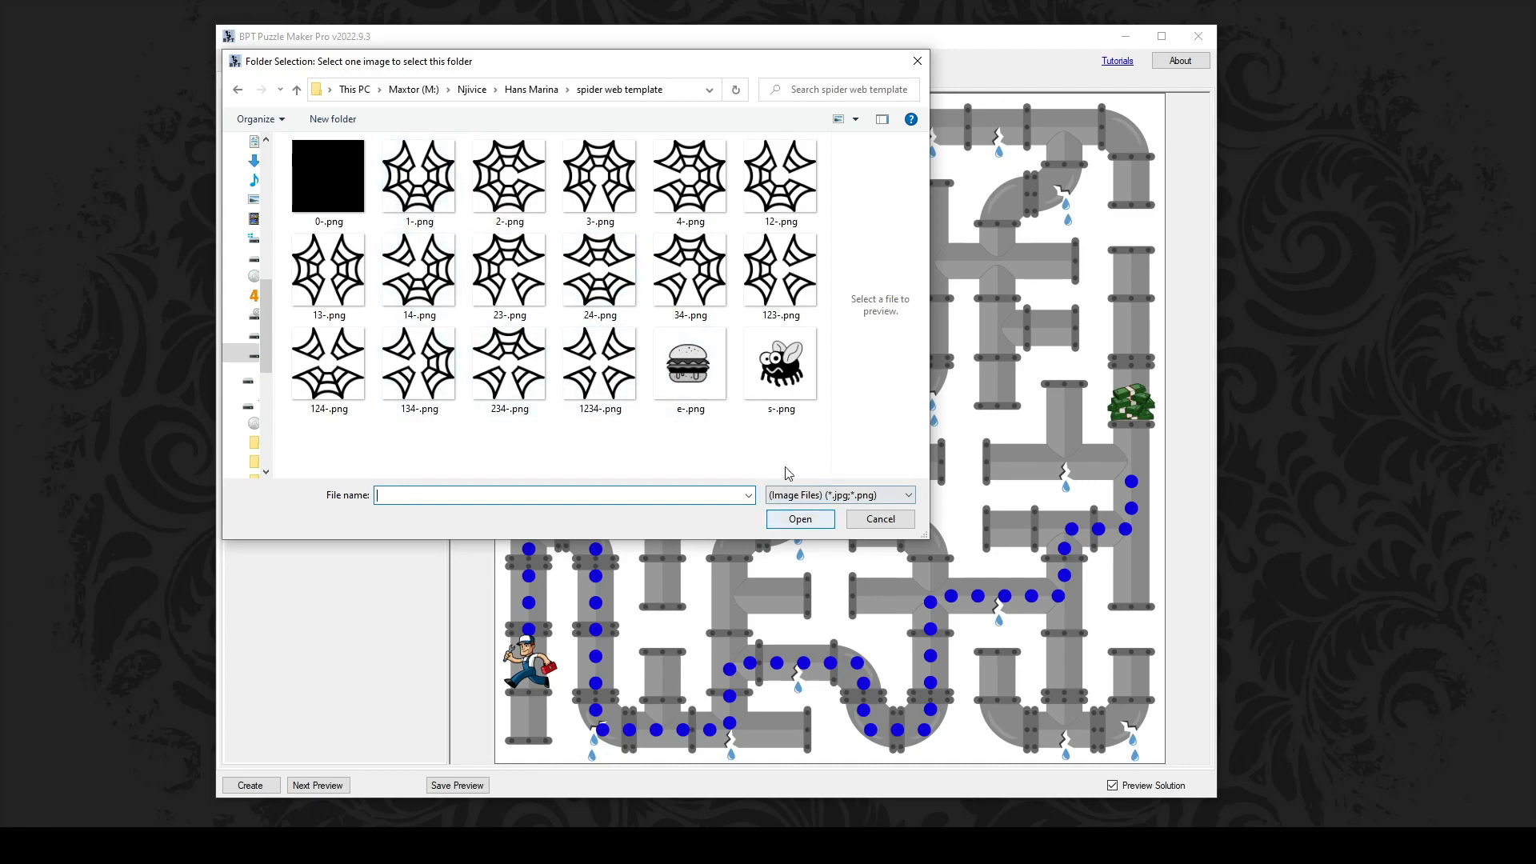
{"action": "left_click", "coordinate": [782, 365]}
{"action": "left_click", "coordinate": [810, 524]}
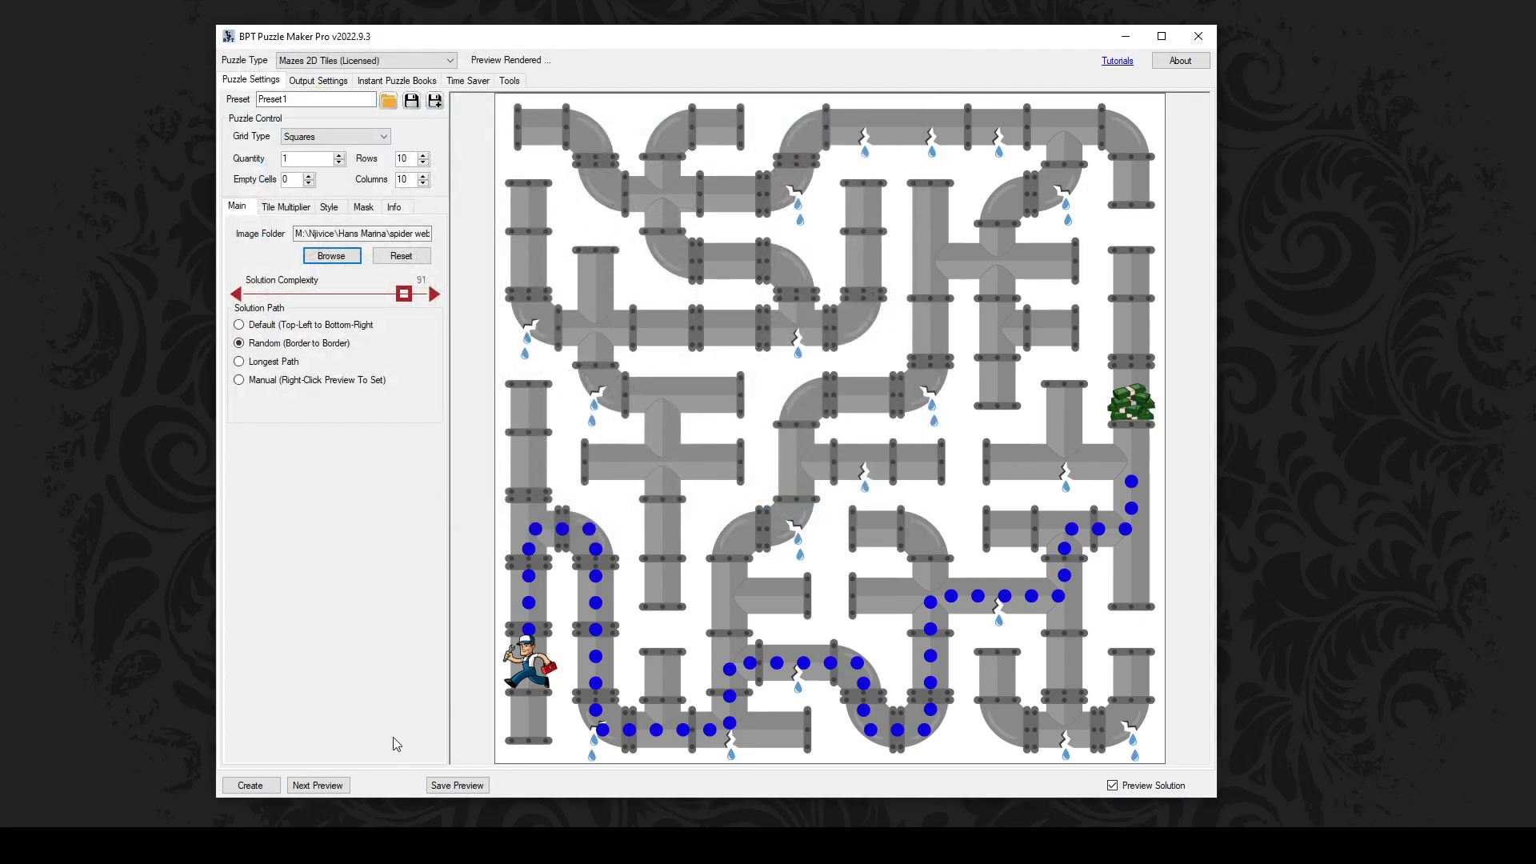
{"action": "left_click", "coordinate": [339, 789]}
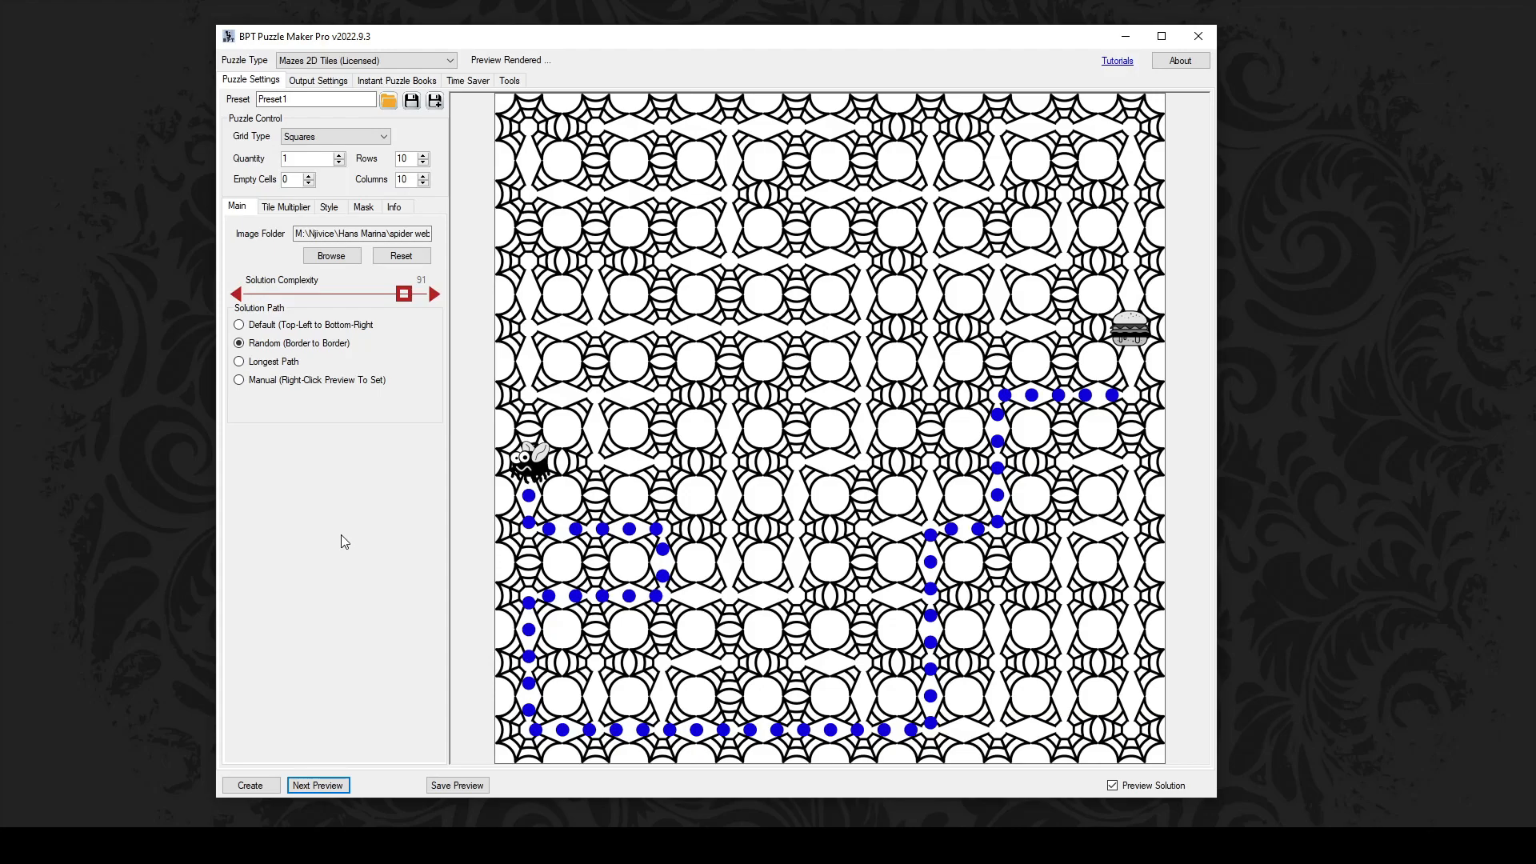
Step: Render an Isometric - Classic maze from Basic road tiles ISO Marina, then choose Isometric - Full Square
{"action": "left_click", "coordinate": [350, 135]}
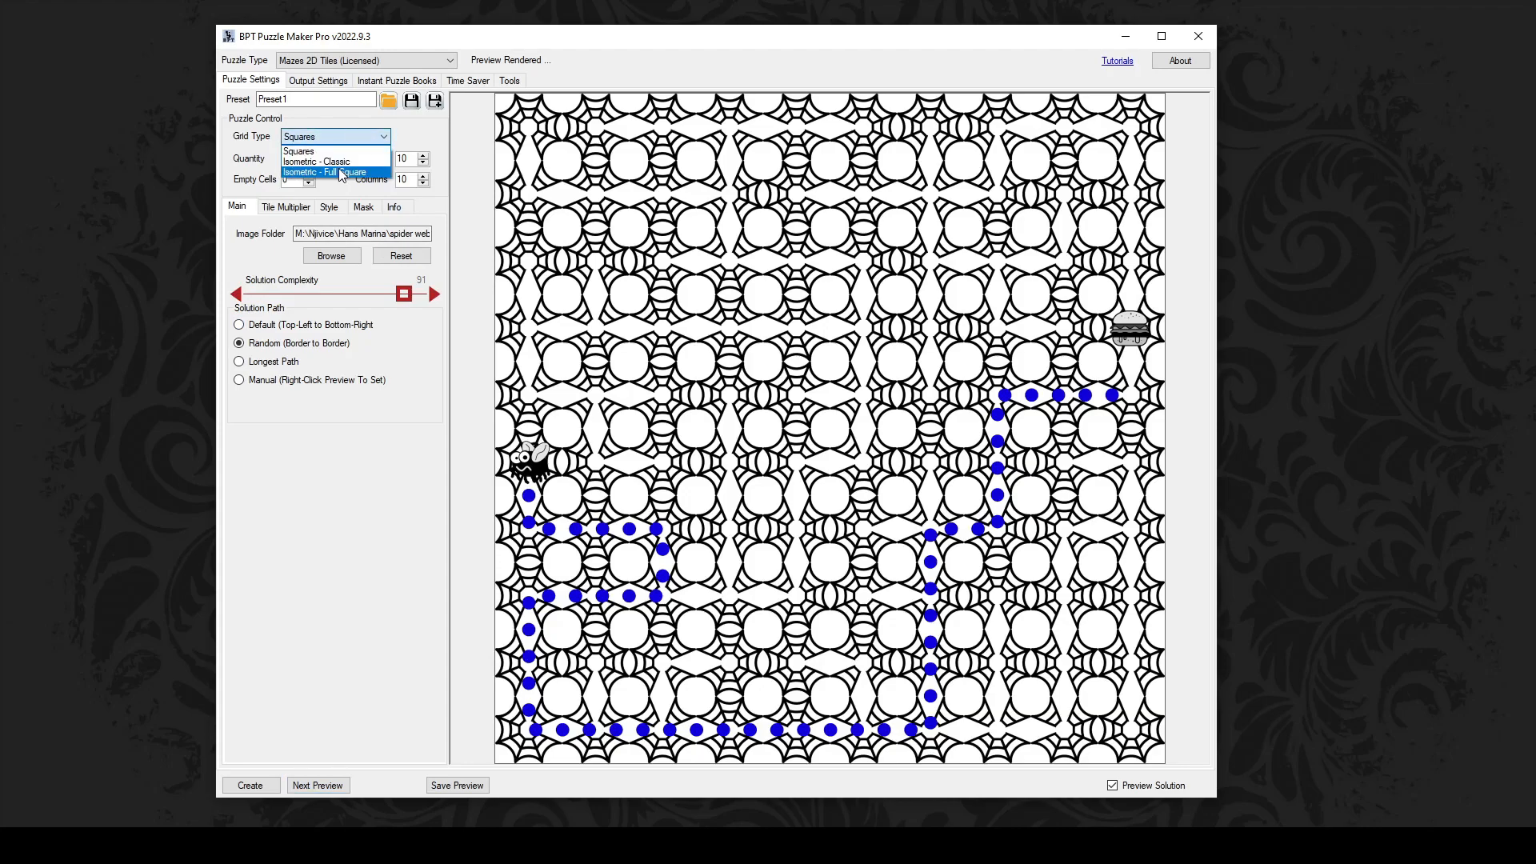
{"action": "left_click", "coordinate": [341, 162]}
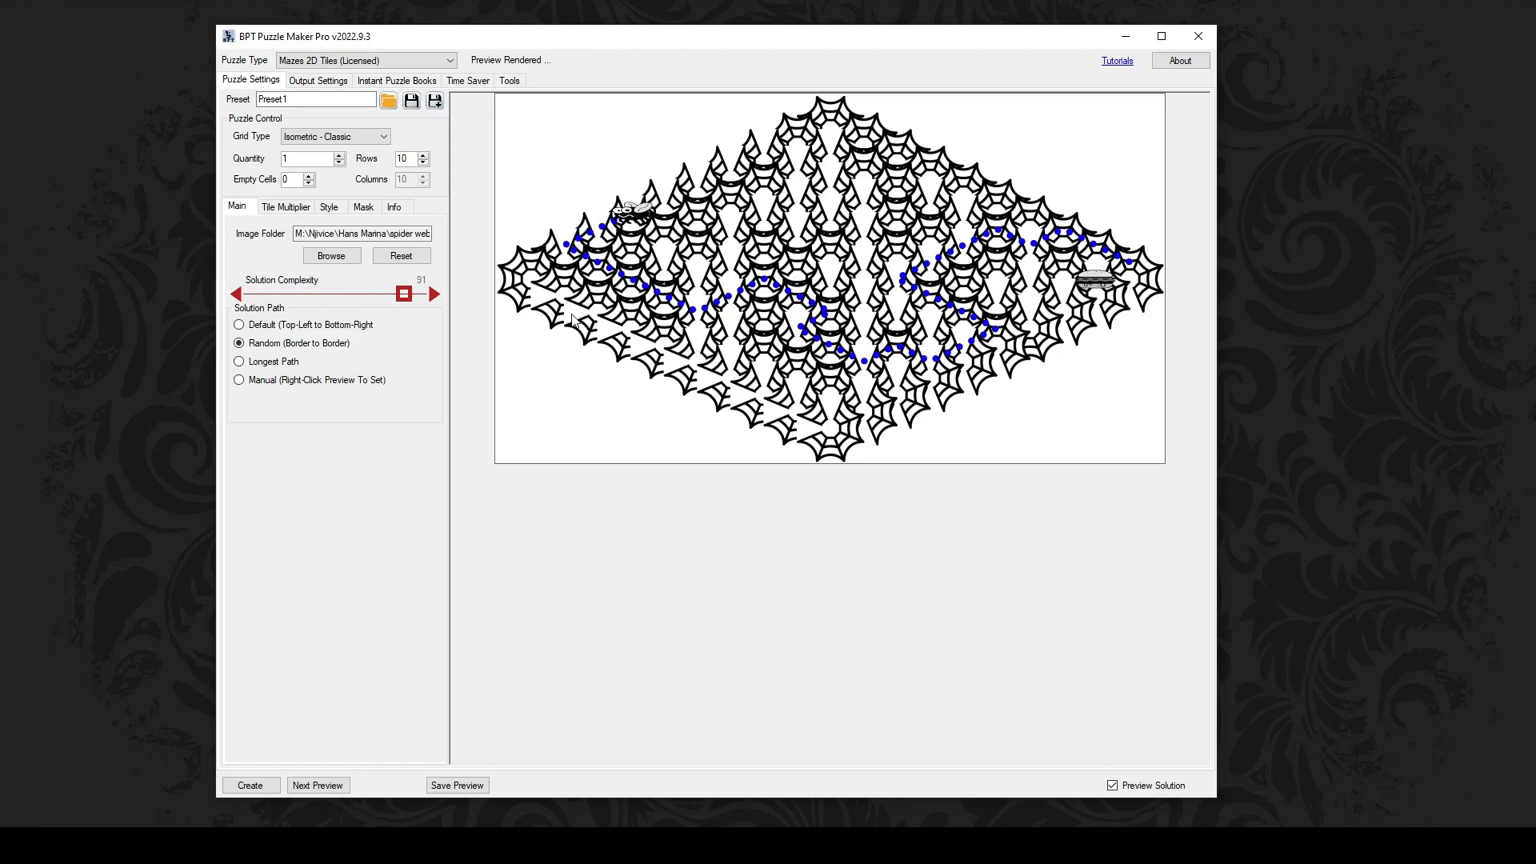
{"action": "left_click", "coordinate": [348, 260]}
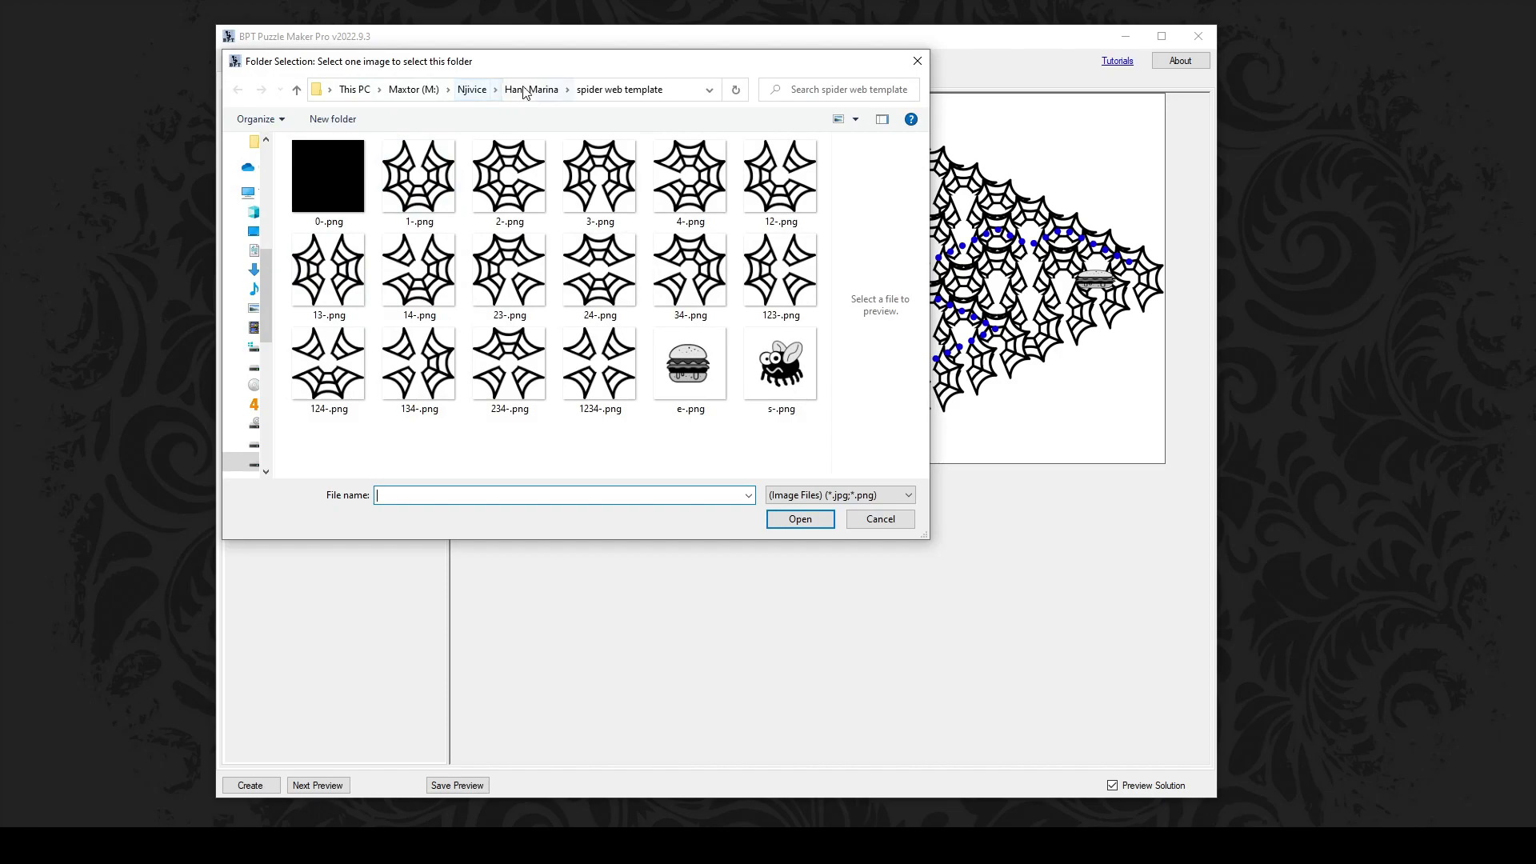
{"action": "left_click", "coordinate": [524, 91]}
{"action": "double_click", "coordinate": [334, 194]}
{"action": "left_click", "coordinate": [334, 193]}
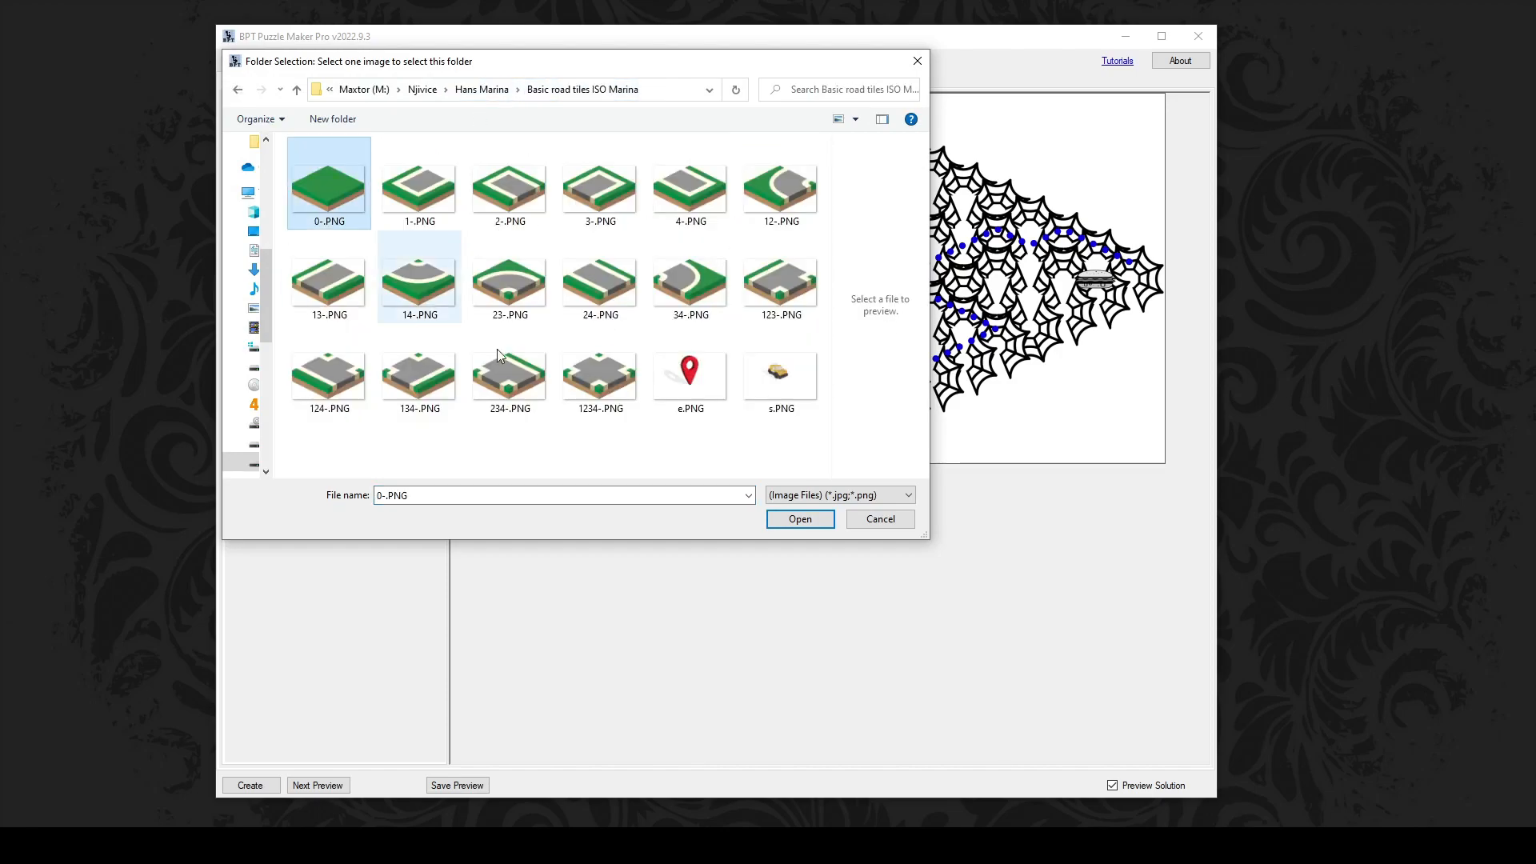
{"action": "left_click", "coordinate": [804, 520]}
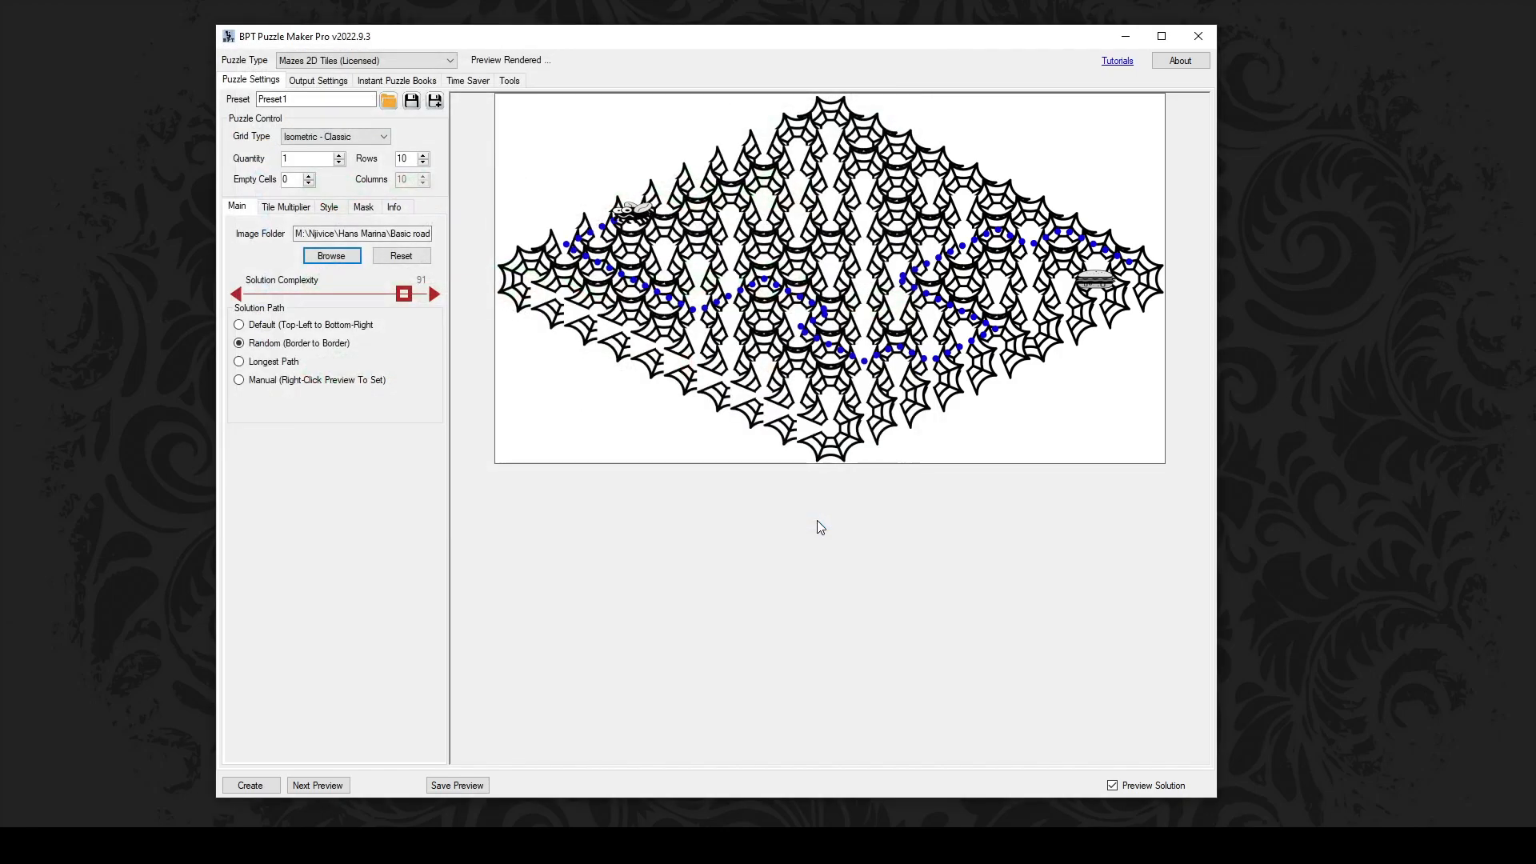
{"action": "left_click", "coordinate": [349, 786]}
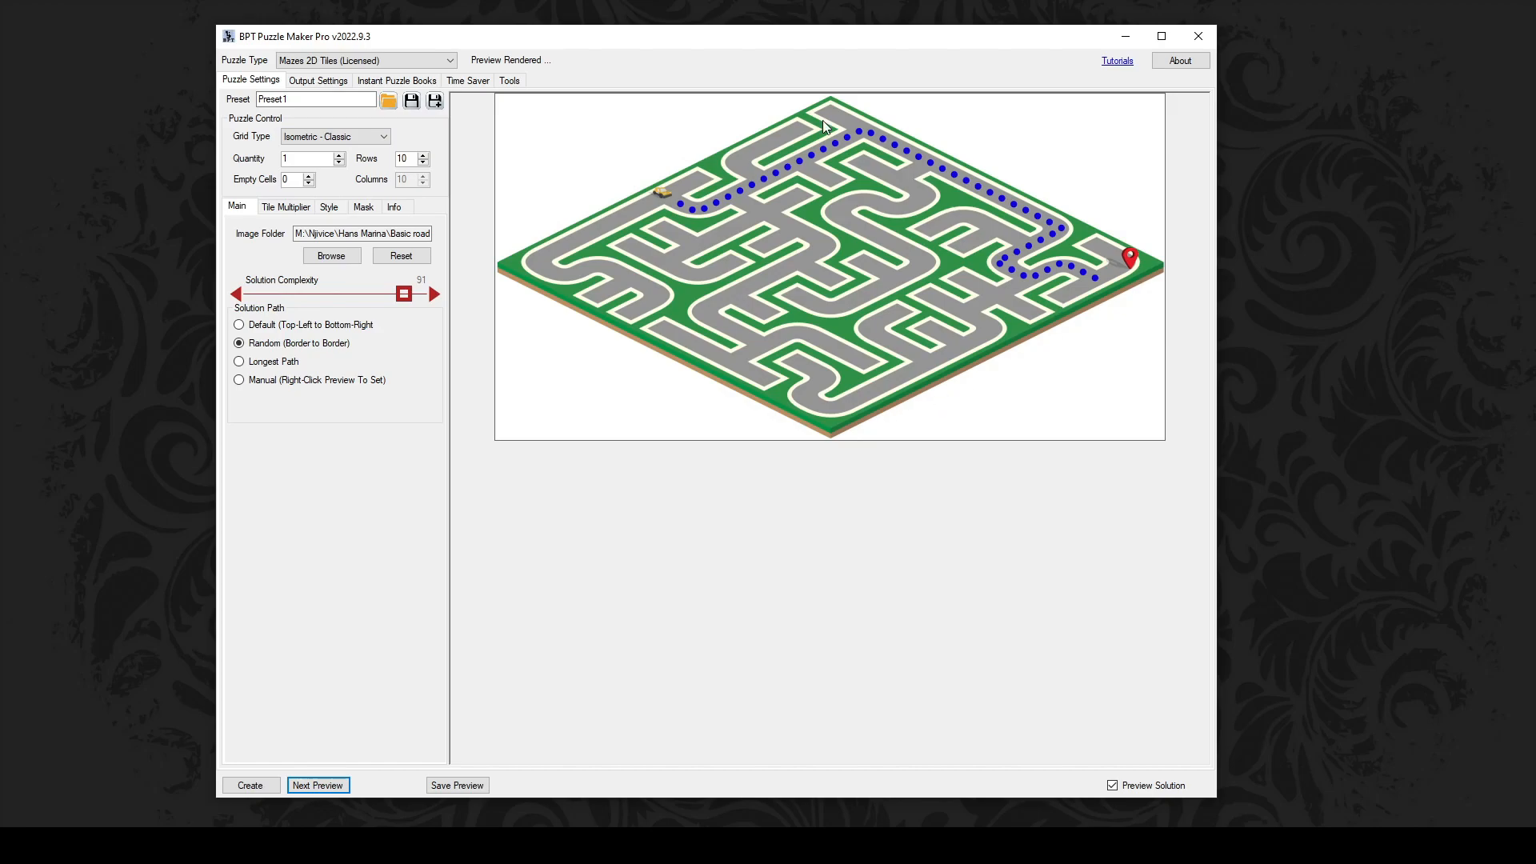
{"action": "left_click", "coordinate": [332, 172]}
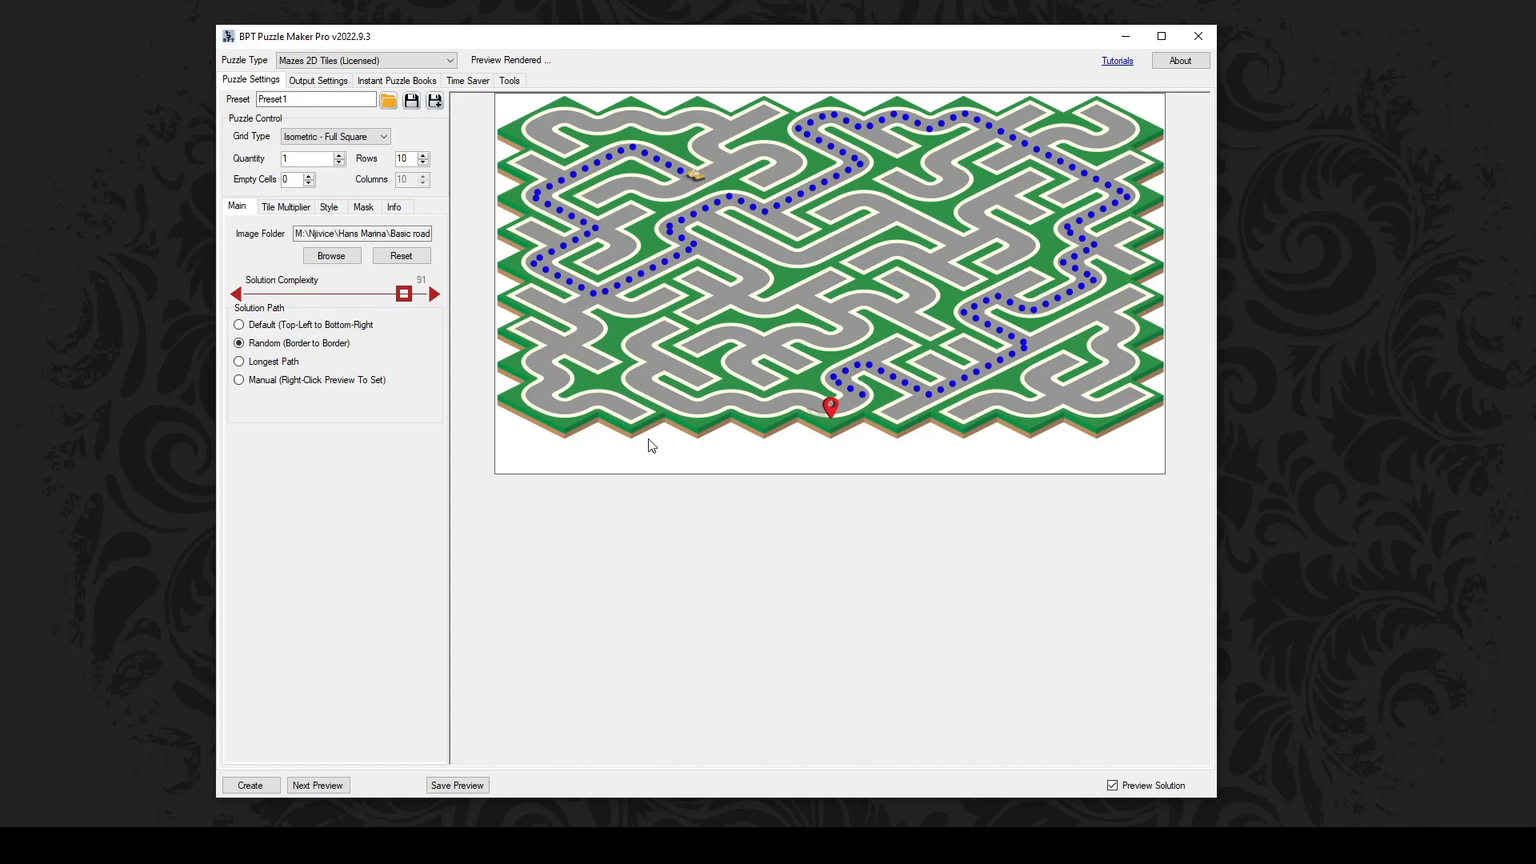
Step: Show the Mask settings for the full-square isometric road maze
{"action": "left_click", "coordinate": [364, 206]}
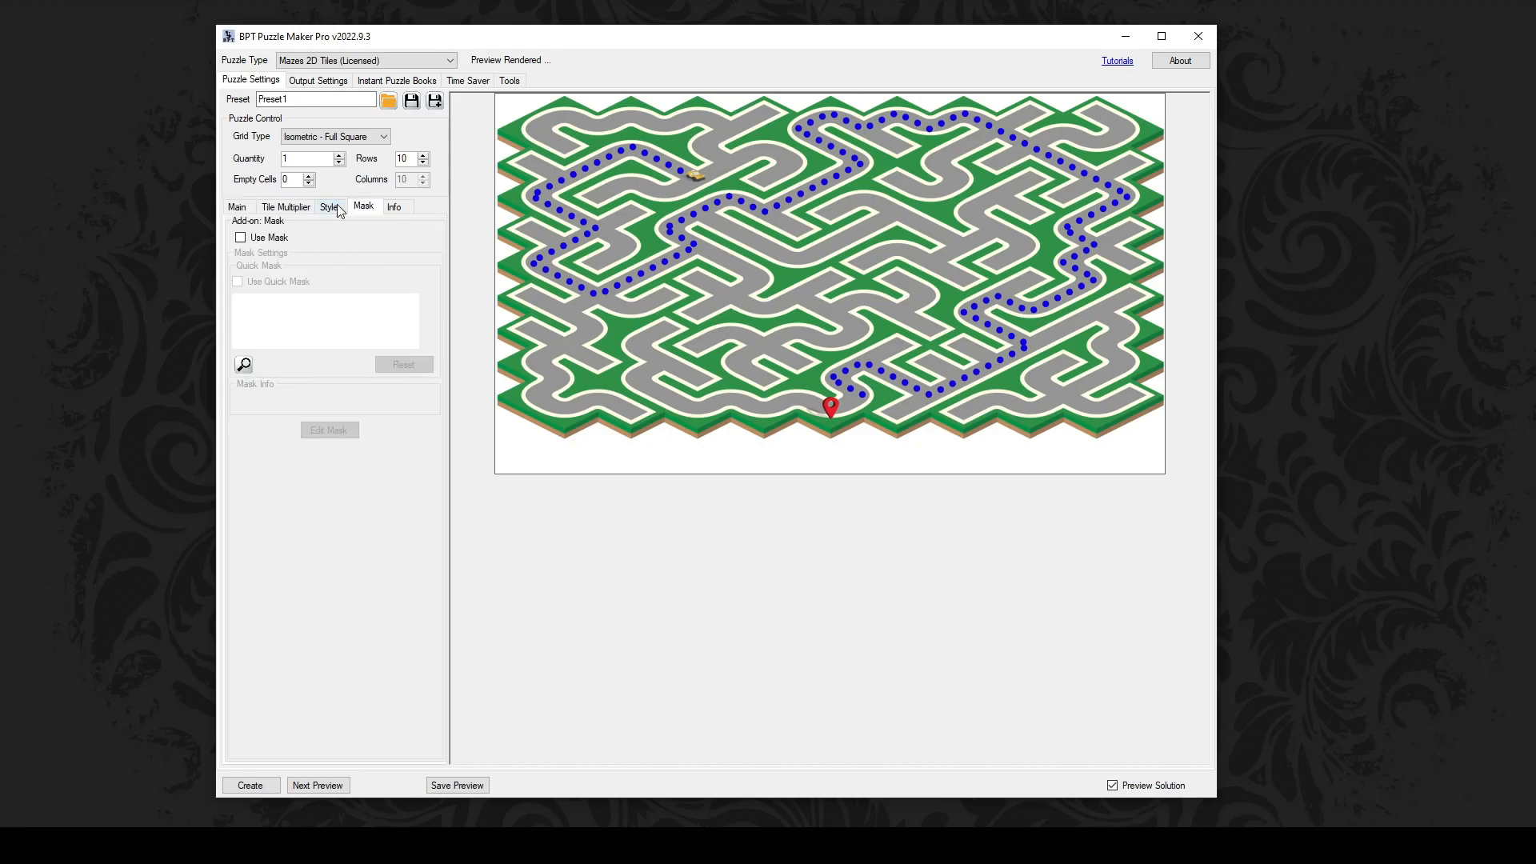
Step: Enable masking and load MASK US LETTER.png to crop the road maze to a tall rectangle
{"action": "left_click", "coordinate": [241, 238]}
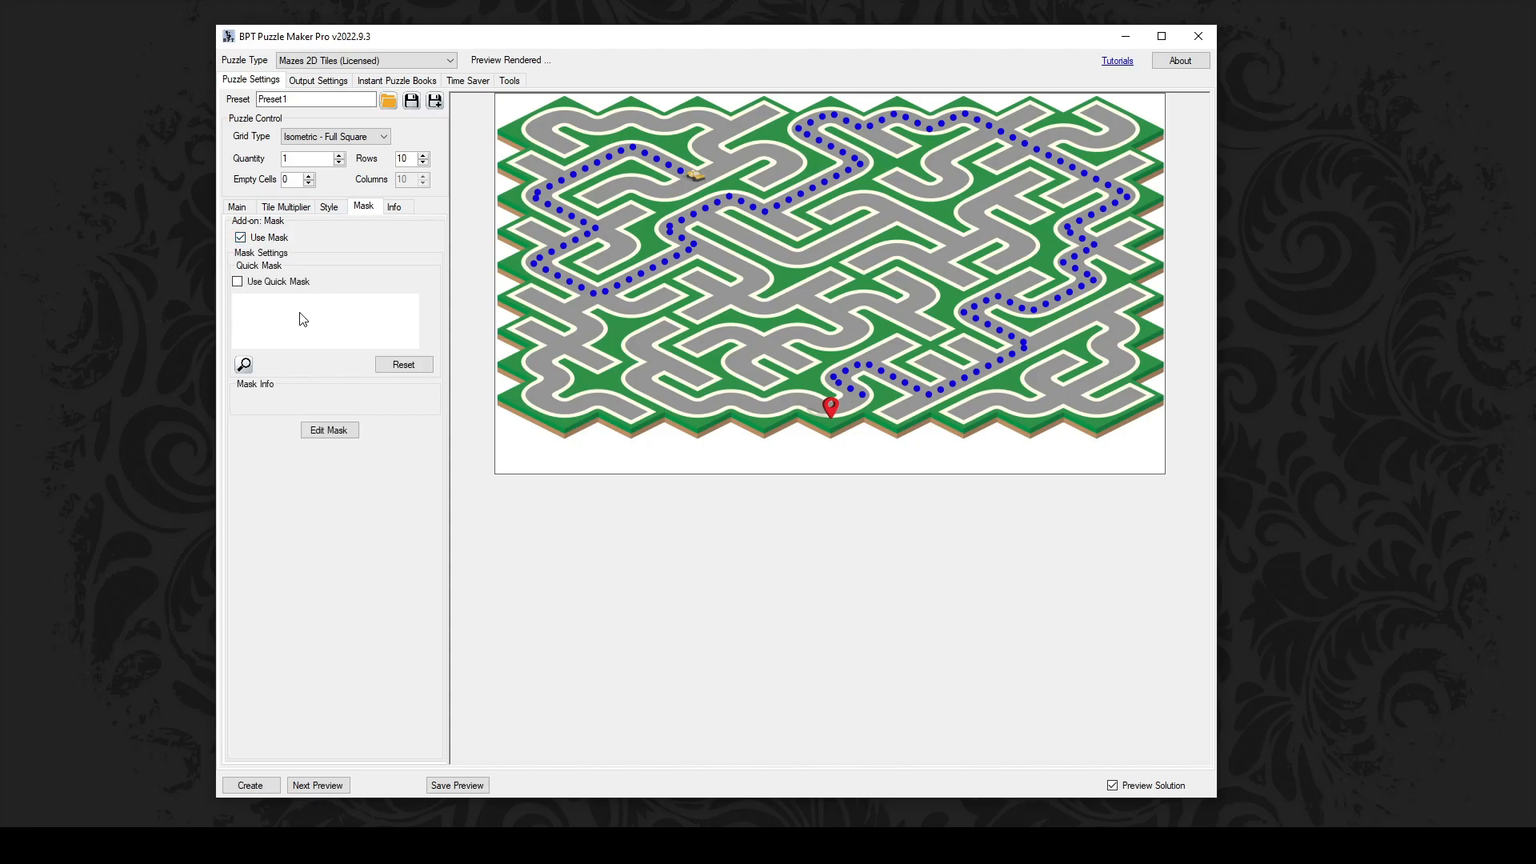
{"action": "left_click", "coordinate": [336, 432]}
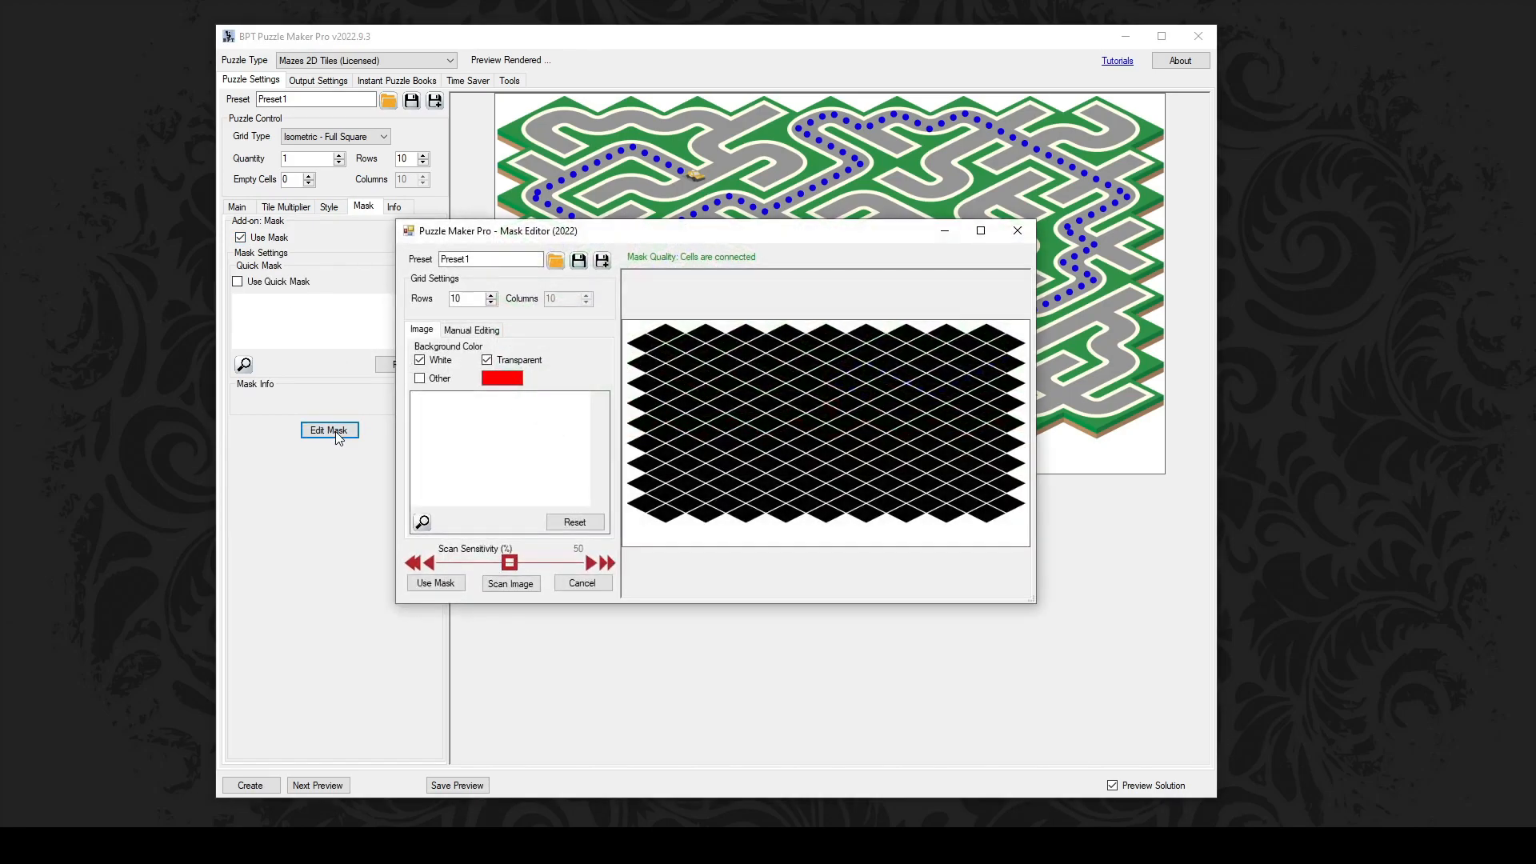
{"action": "left_click", "coordinate": [480, 450]}
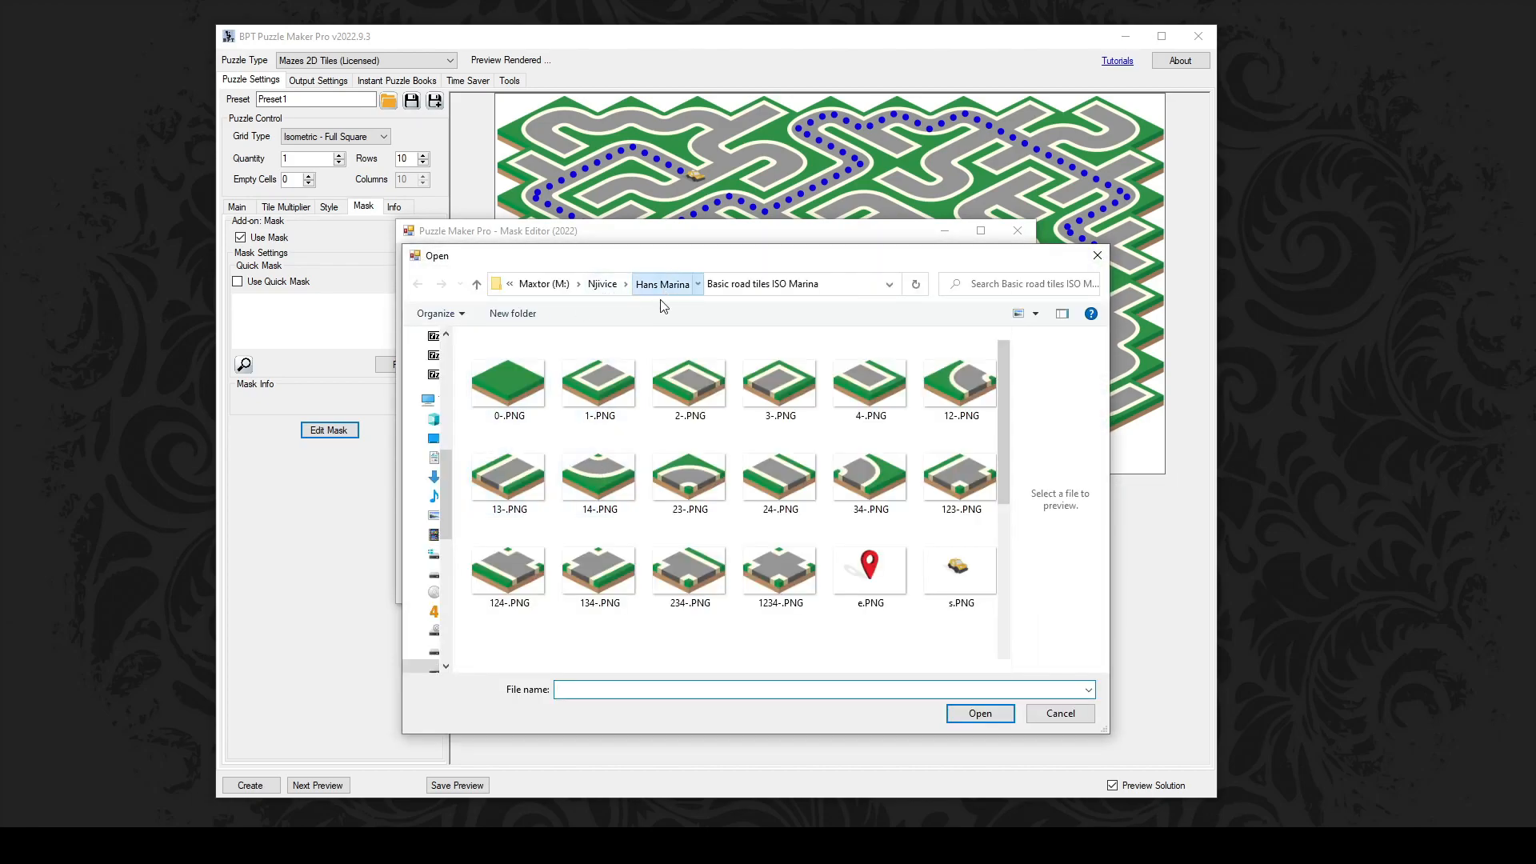
{"action": "left_click", "coordinate": [664, 285]}
{"action": "scroll", "coordinate": [606, 472], "scroll_direction": "down", "scroll_amount": 2}
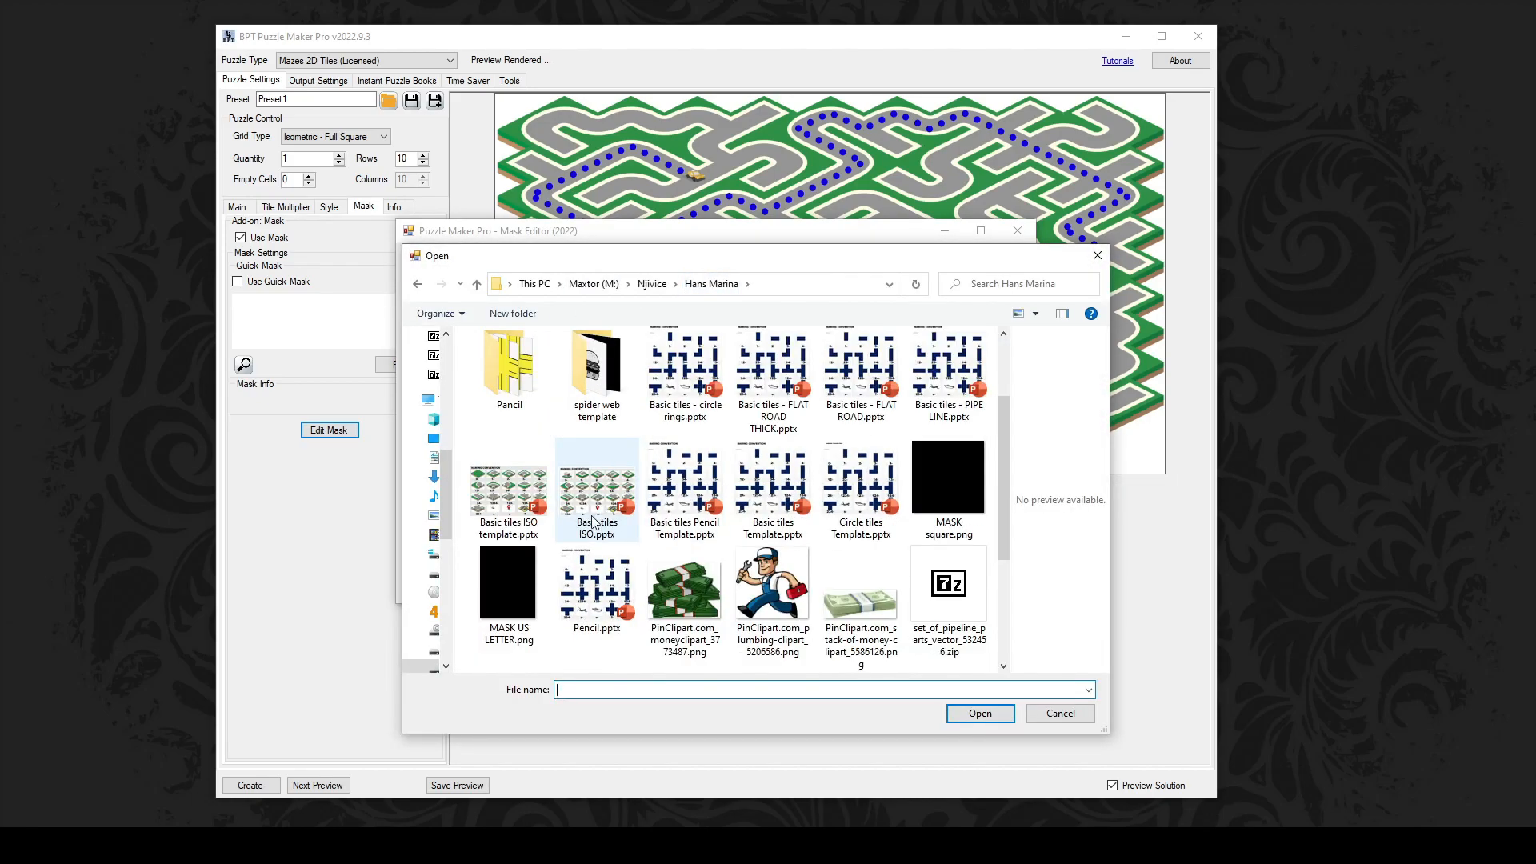
{"action": "left_click", "coordinate": [509, 588]}
{"action": "left_click", "coordinate": [966, 718]}
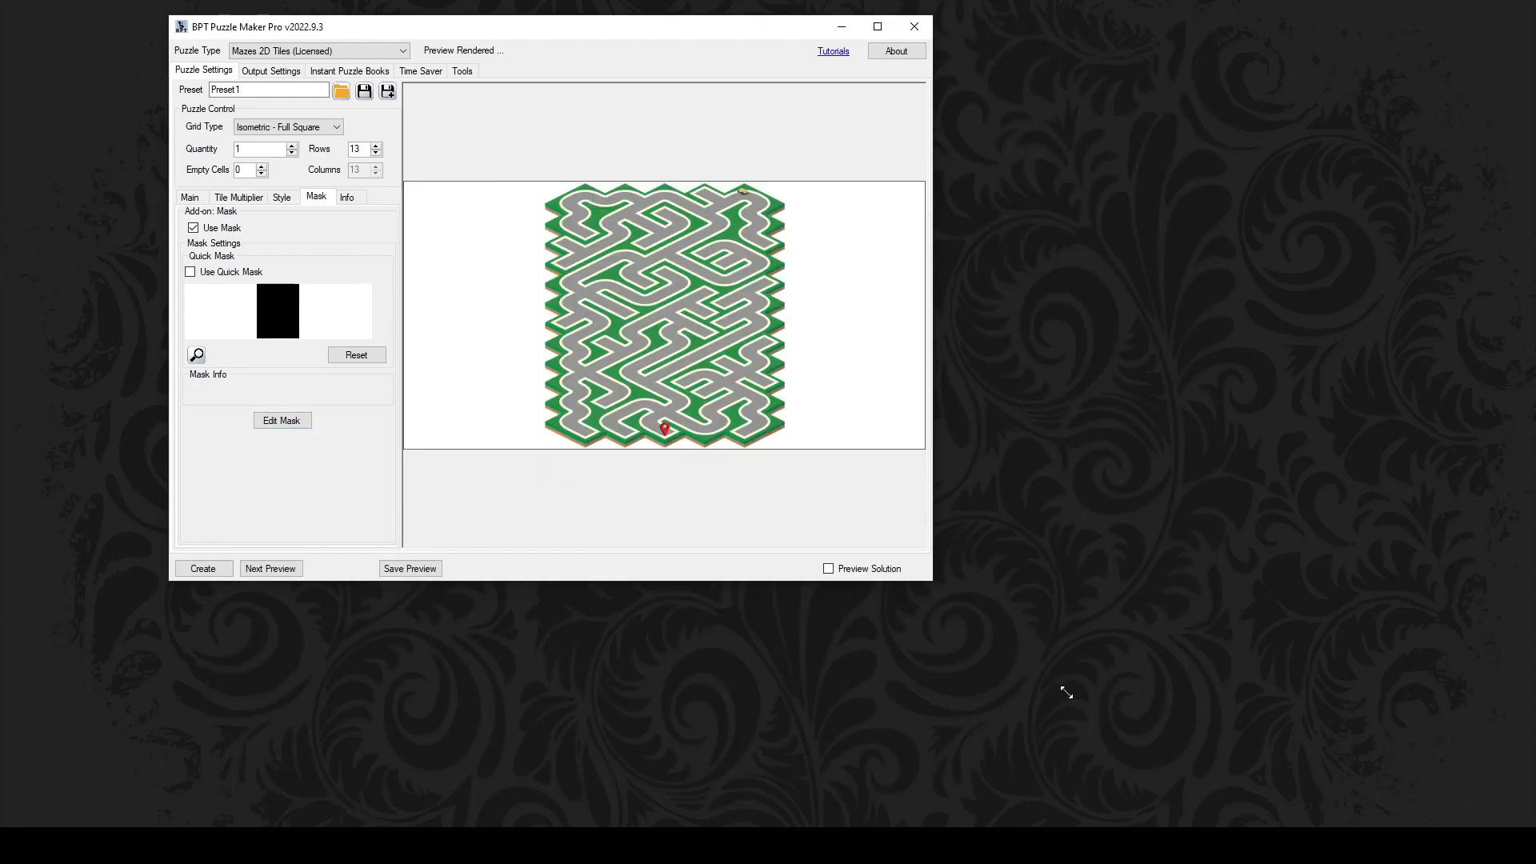
{"action": "left_click_drag", "start_coordinate": [1063, 696], "coordinate": [1235, 827]}
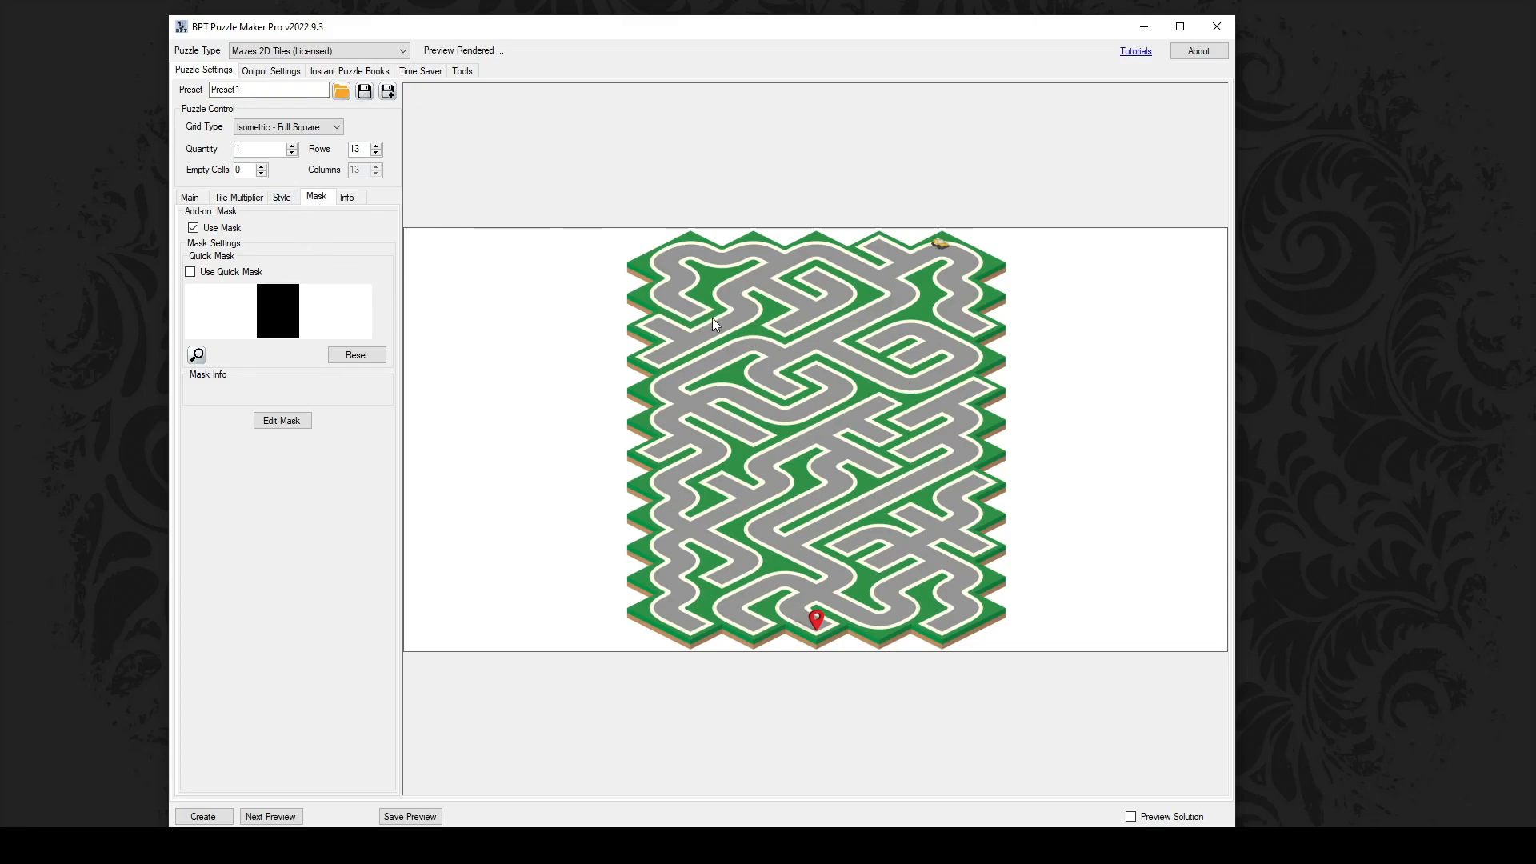
{"action": "left_click", "coordinate": [245, 197]}
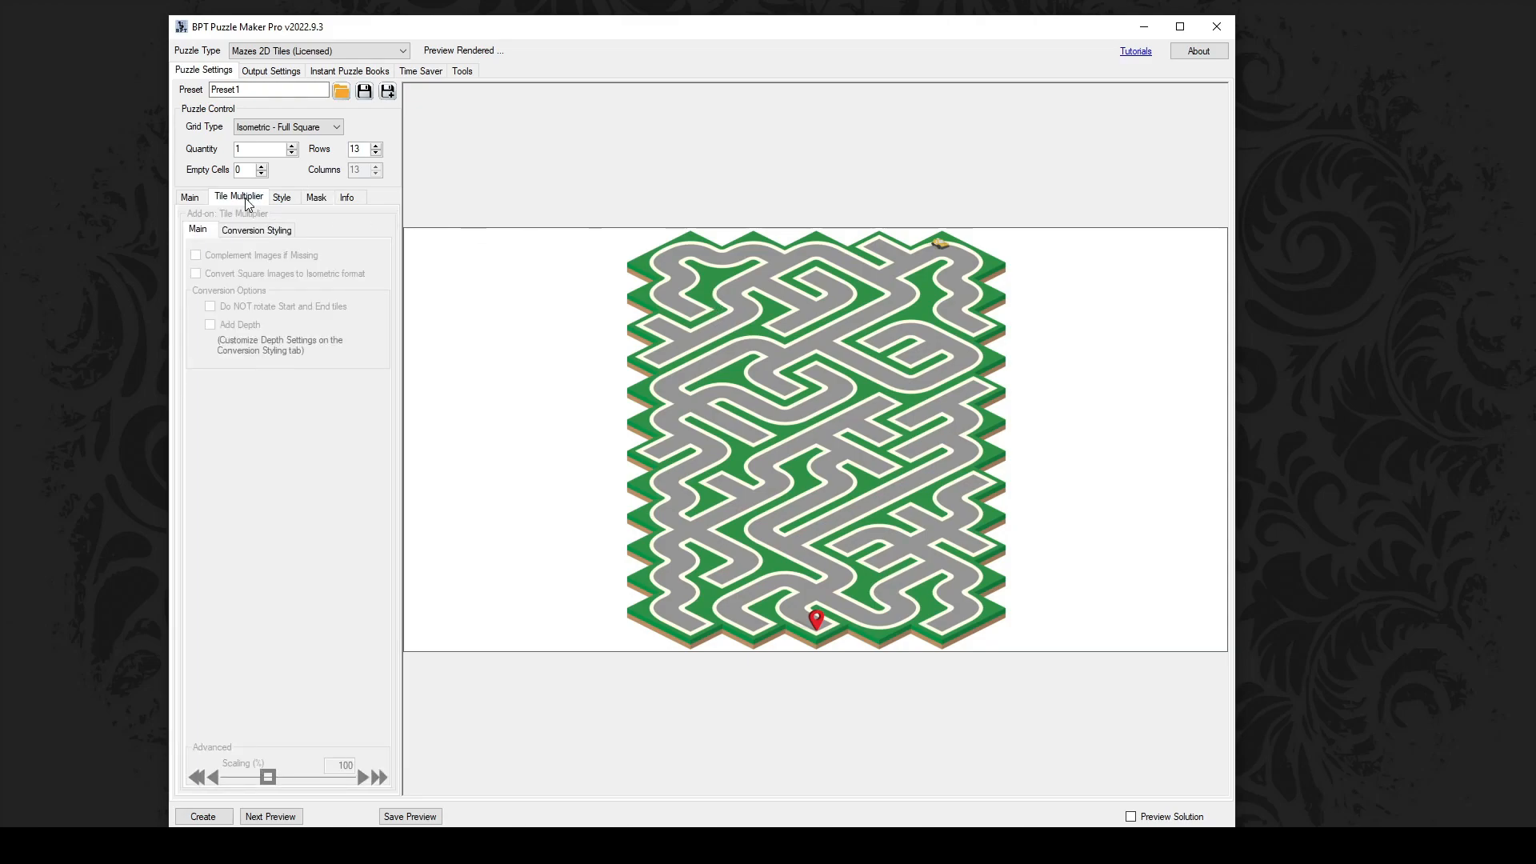
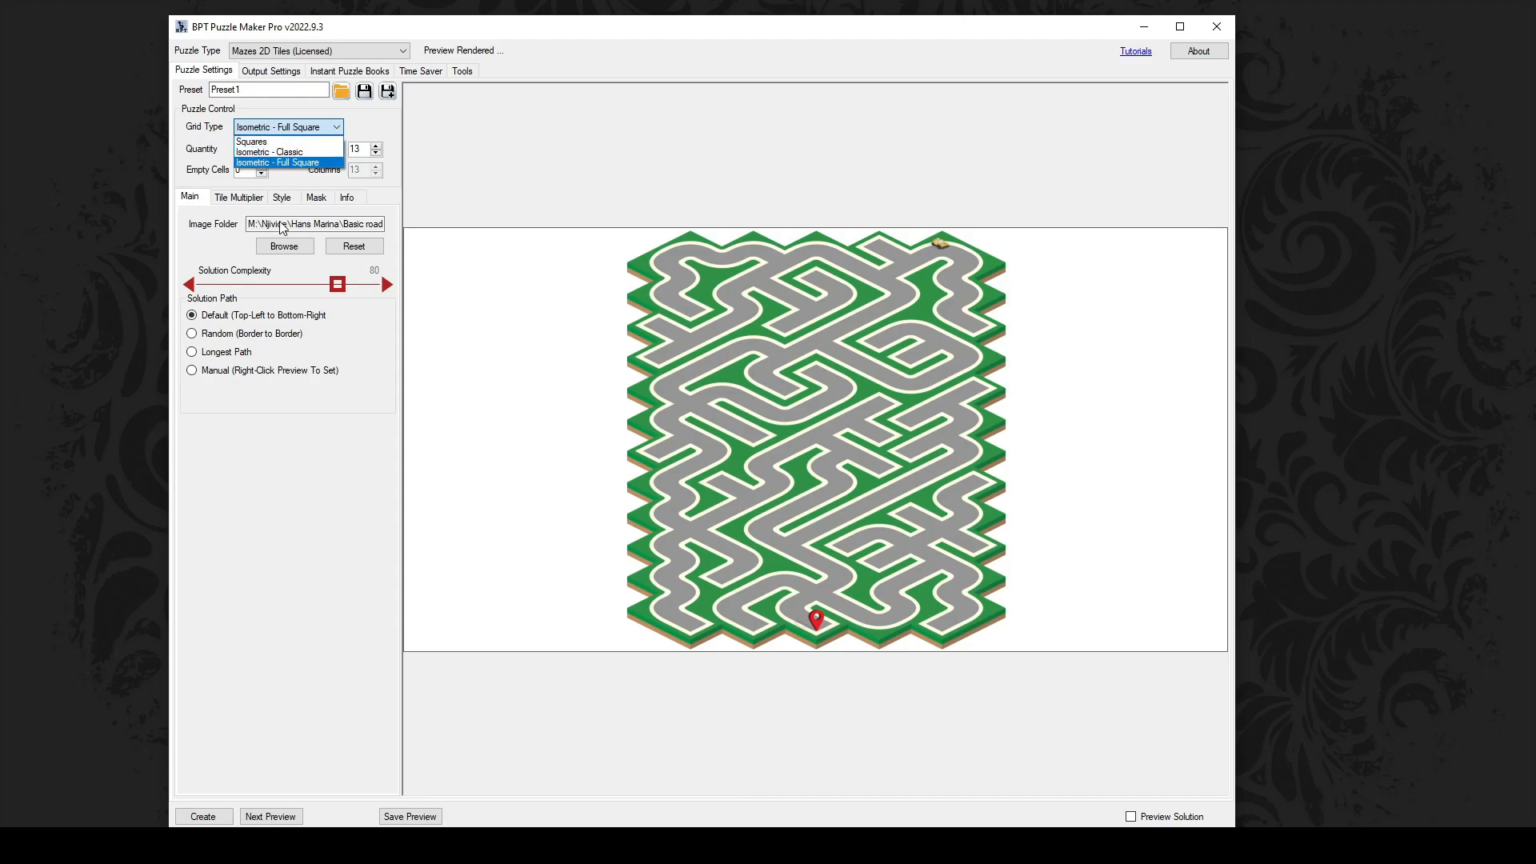
Step: Edit the mask by whitening cells at the black region's top-left to cut a notch, then apply it
{"action": "left_click", "coordinate": [320, 202]}
{"action": "left_click", "coordinate": [324, 201]}
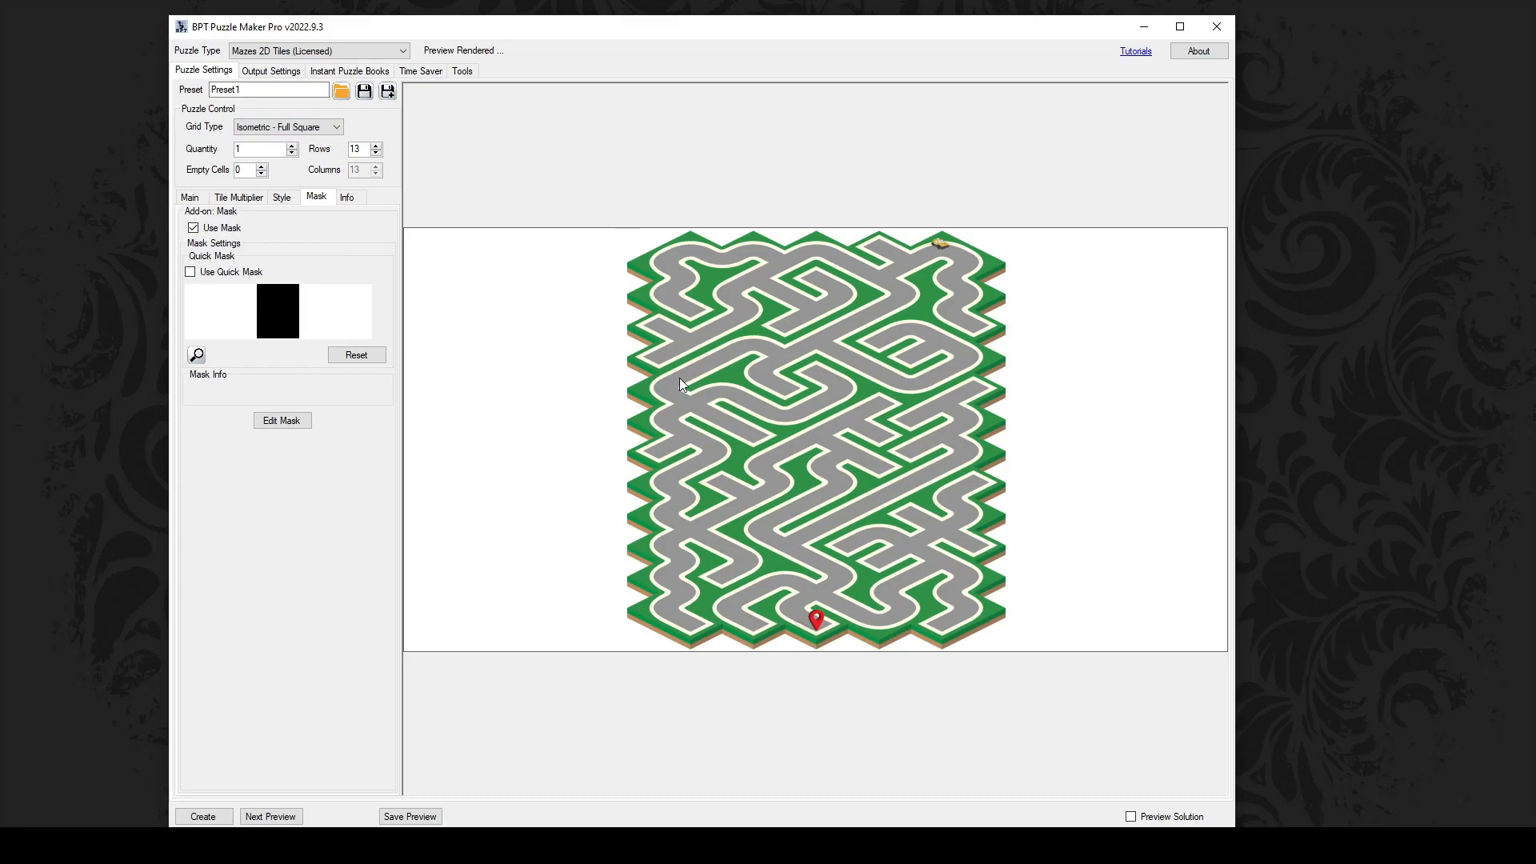
{"action": "left_click", "coordinate": [282, 421]}
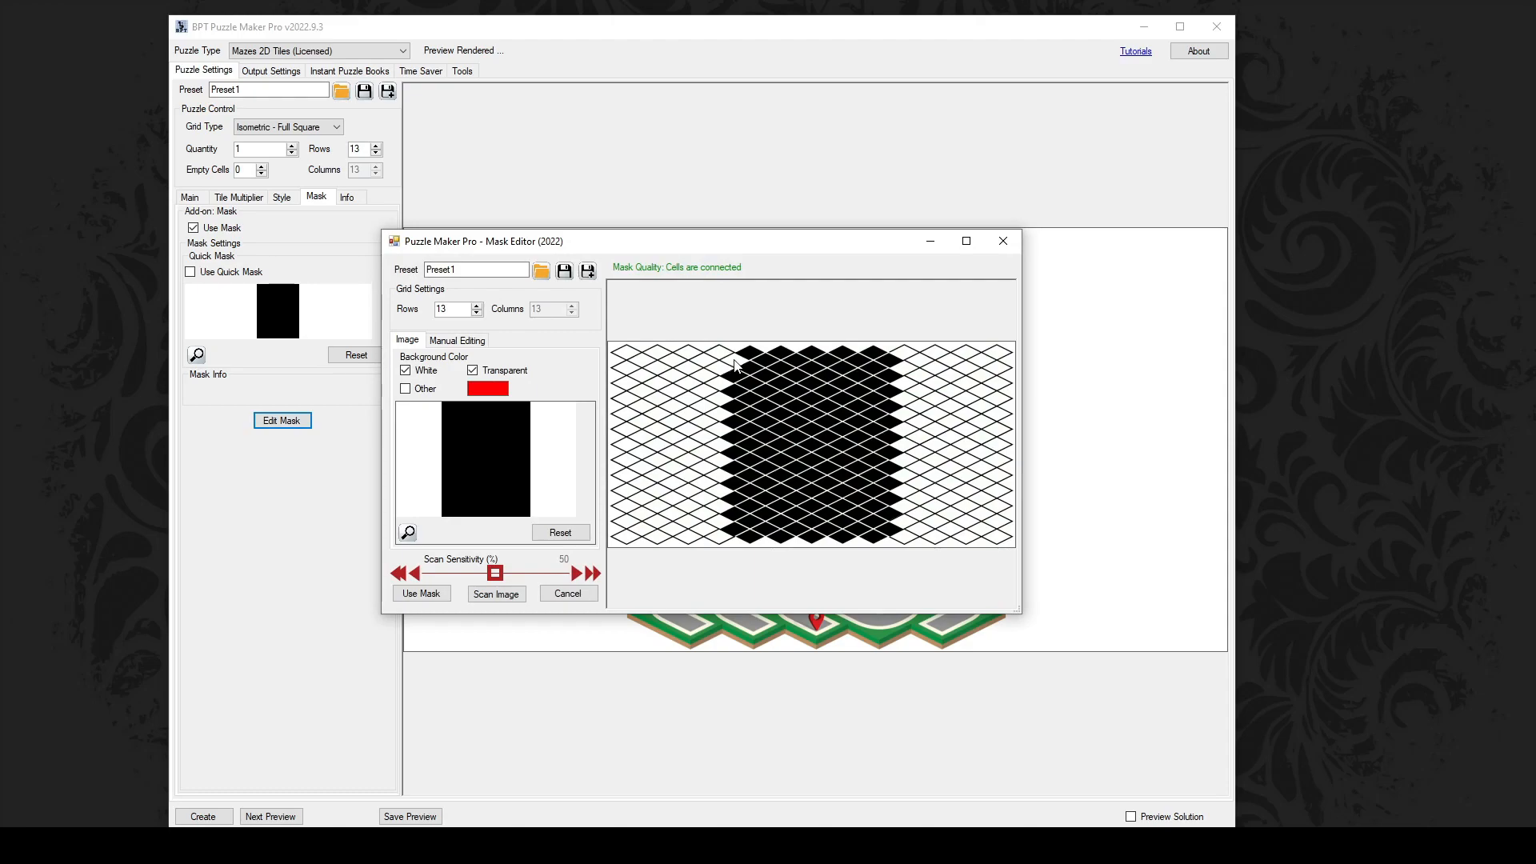
{"action": "left_click", "coordinate": [757, 374]}
{"action": "mouse_move", "coordinate": [754, 390]}
{"action": "left_mouse_down"}
{"action": "mouse_move", "coordinate": [744, 404]}
{"action": "mouse_move", "coordinate": [793, 412]}
{"action": "left_mouse_up"}
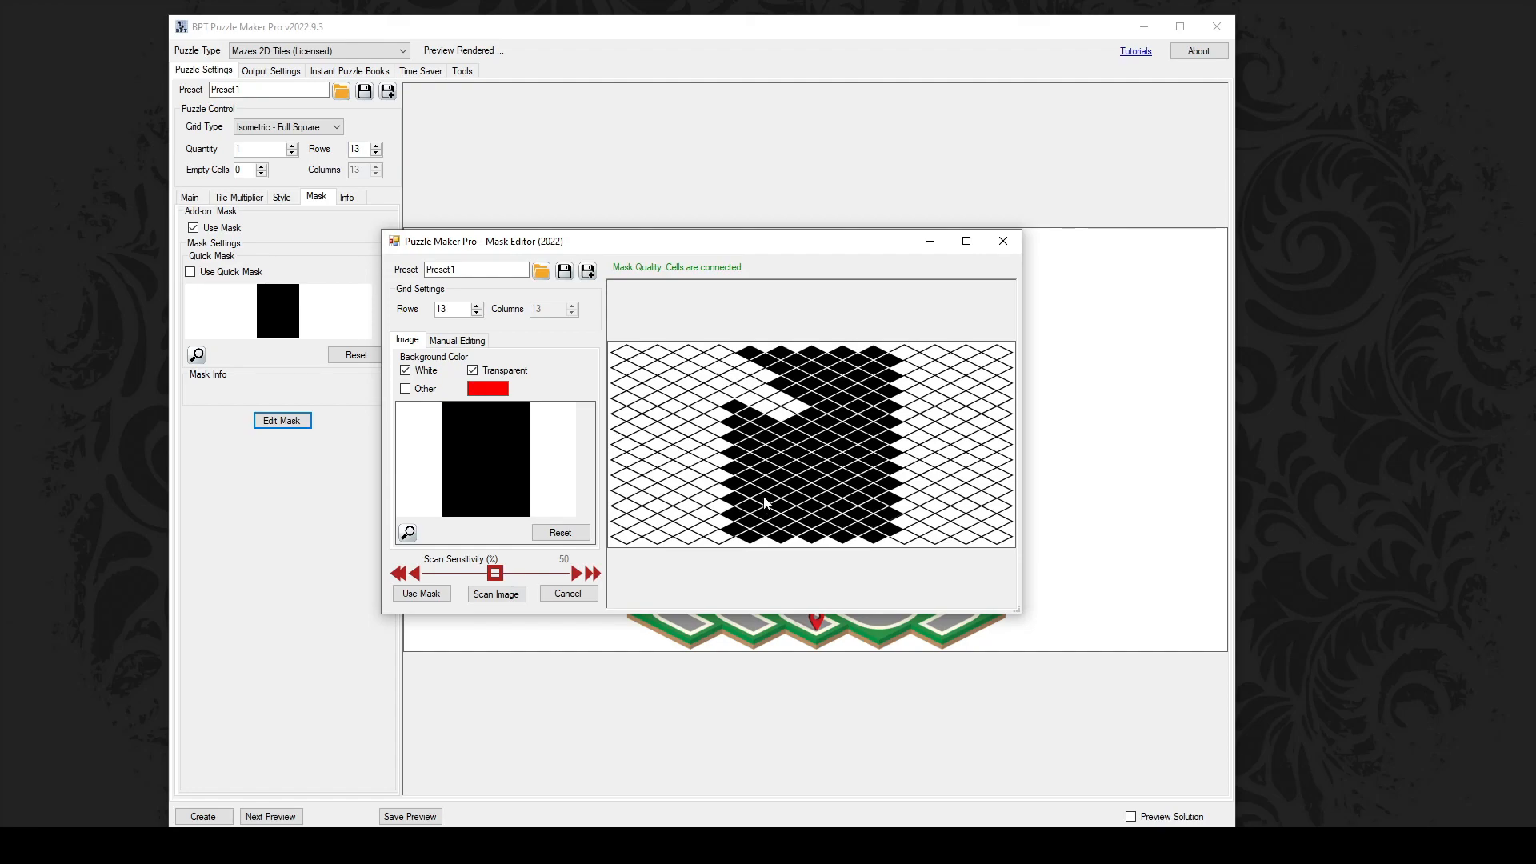
{"action": "left_click", "coordinate": [432, 594]}
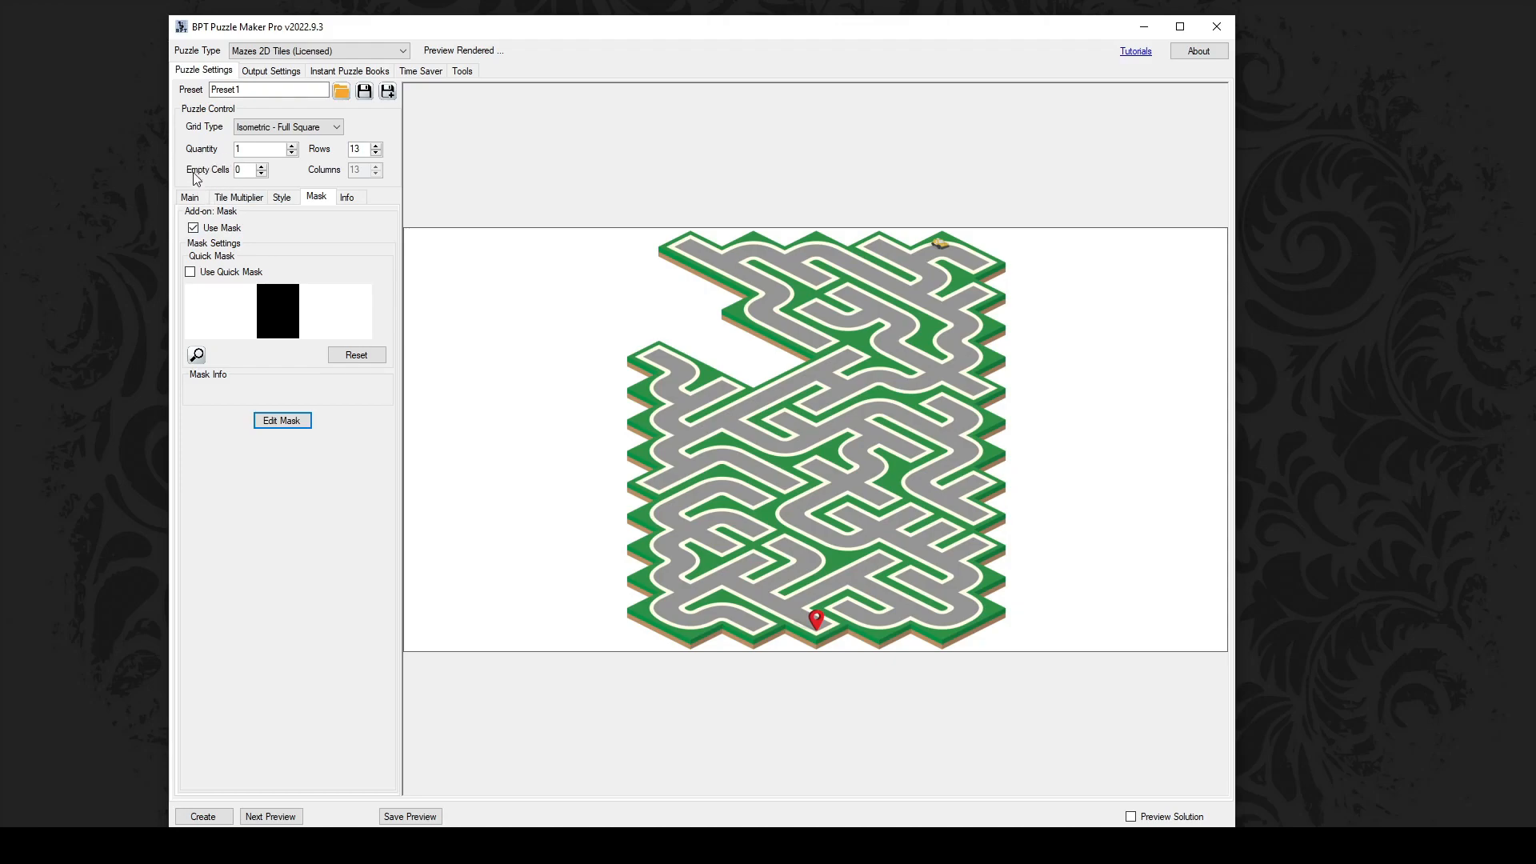
Step: Raise Empty Cells to 4, generate a new maze layout, and open Output Settings
{"action": "left_click", "coordinate": [262, 167]}
{"action": "left_click", "coordinate": [272, 817]}
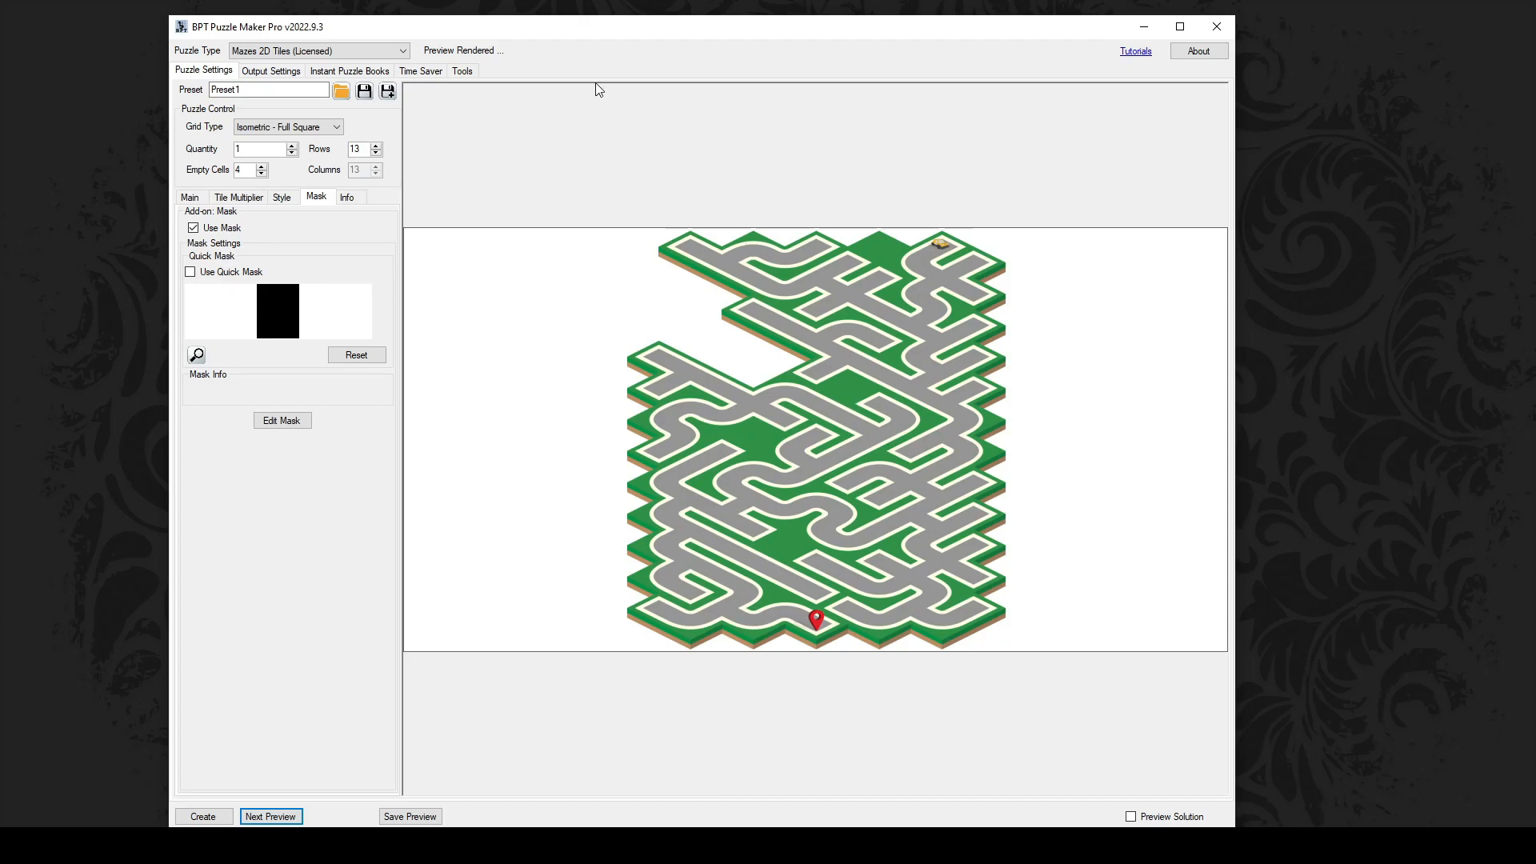
{"action": "left_click", "coordinate": [285, 73]}
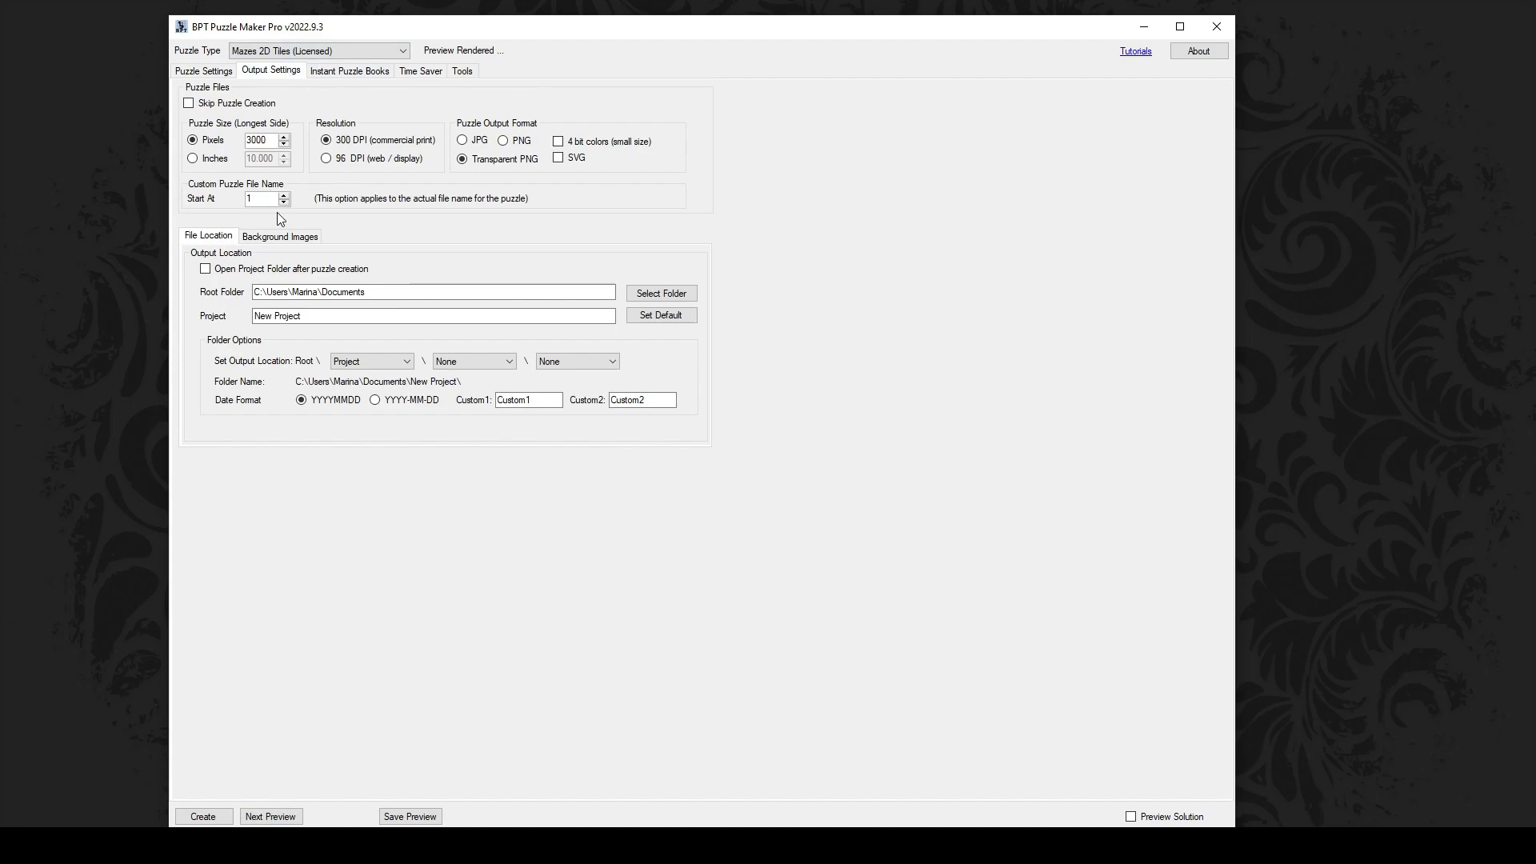
Step: Check the 3000-pixel output size and project name, then go back to Puzzle Settings
{"action": "left_click_drag", "start_coordinate": [271, 144], "coordinate": [238, 145]}
{"action": "left_click", "coordinate": [304, 318]}
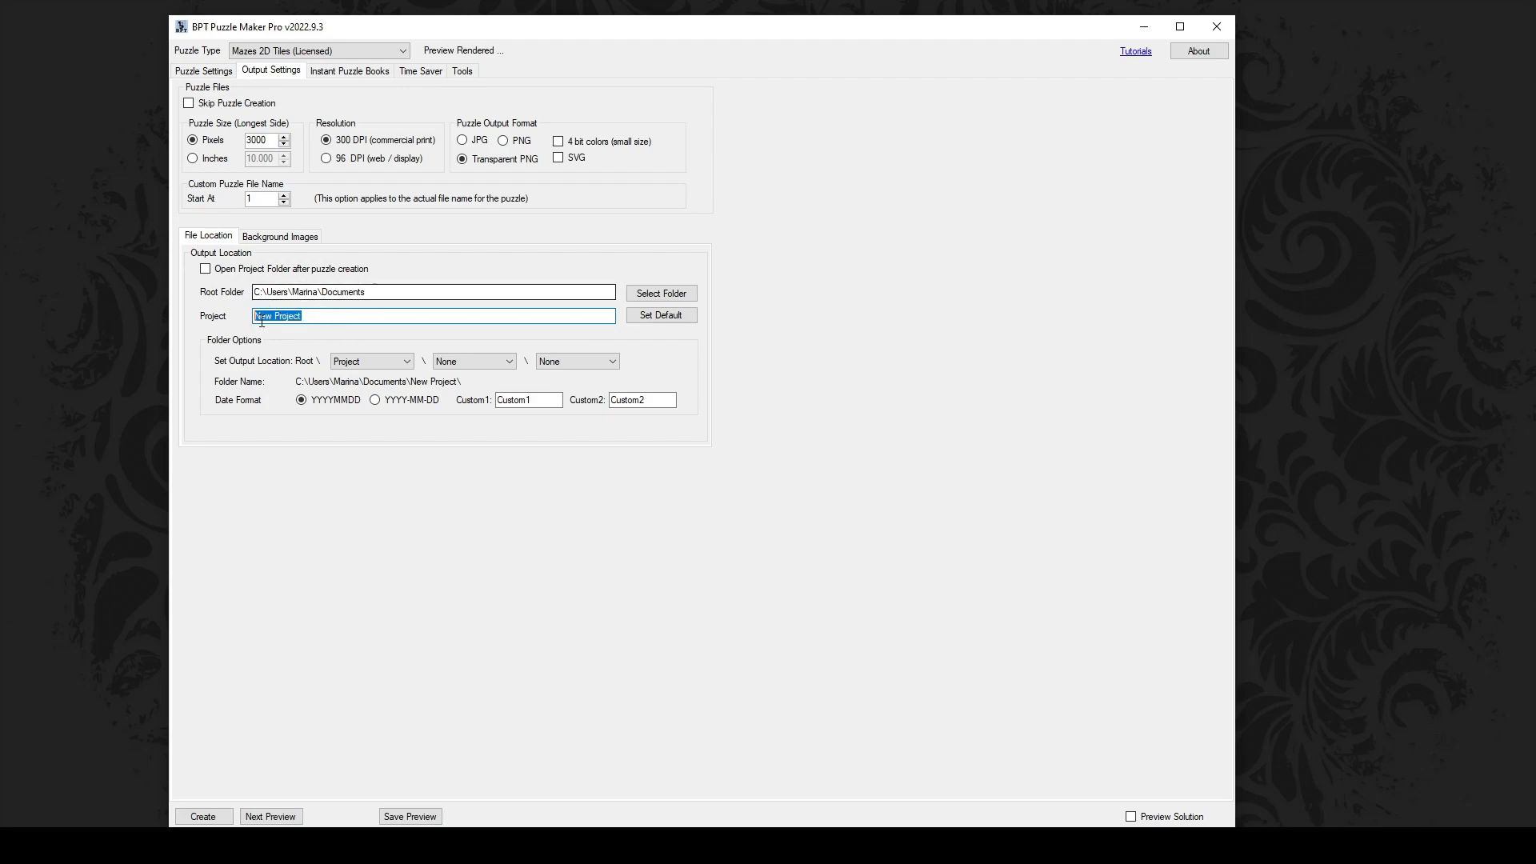
{"action": "left_click", "coordinate": [213, 74]}
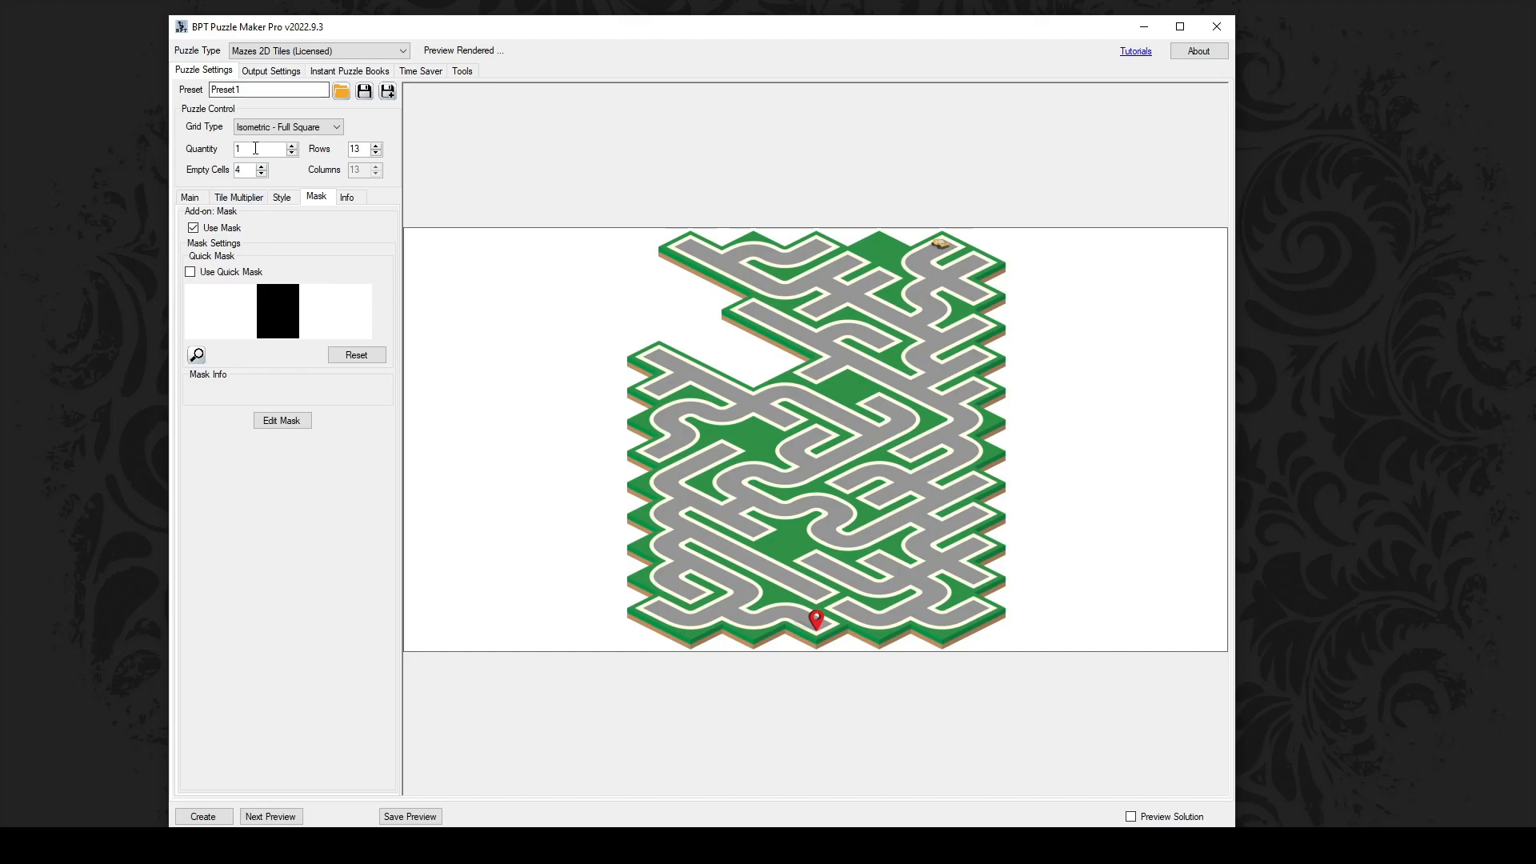
Step: Style the solution path as a curved blue line, then switch to the spider-web tile image in paint.net
{"action": "left_click_drag", "start_coordinate": [253, 149], "coordinate": [211, 152]}
{"action": "left_click", "coordinate": [194, 198]}
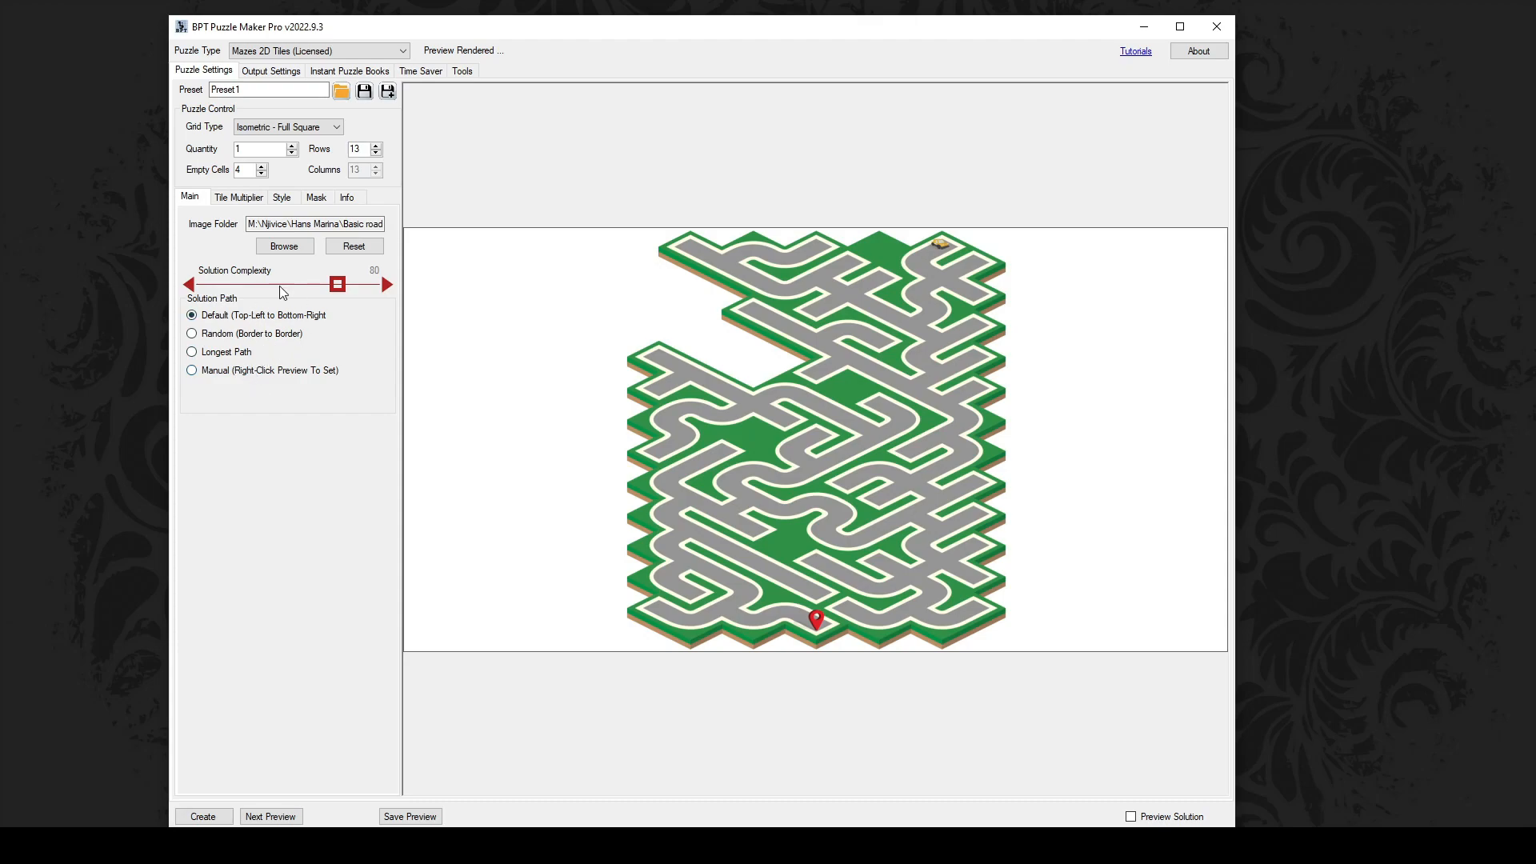
{"action": "left_click", "coordinate": [282, 197]}
{"action": "left_click", "coordinate": [355, 242]}
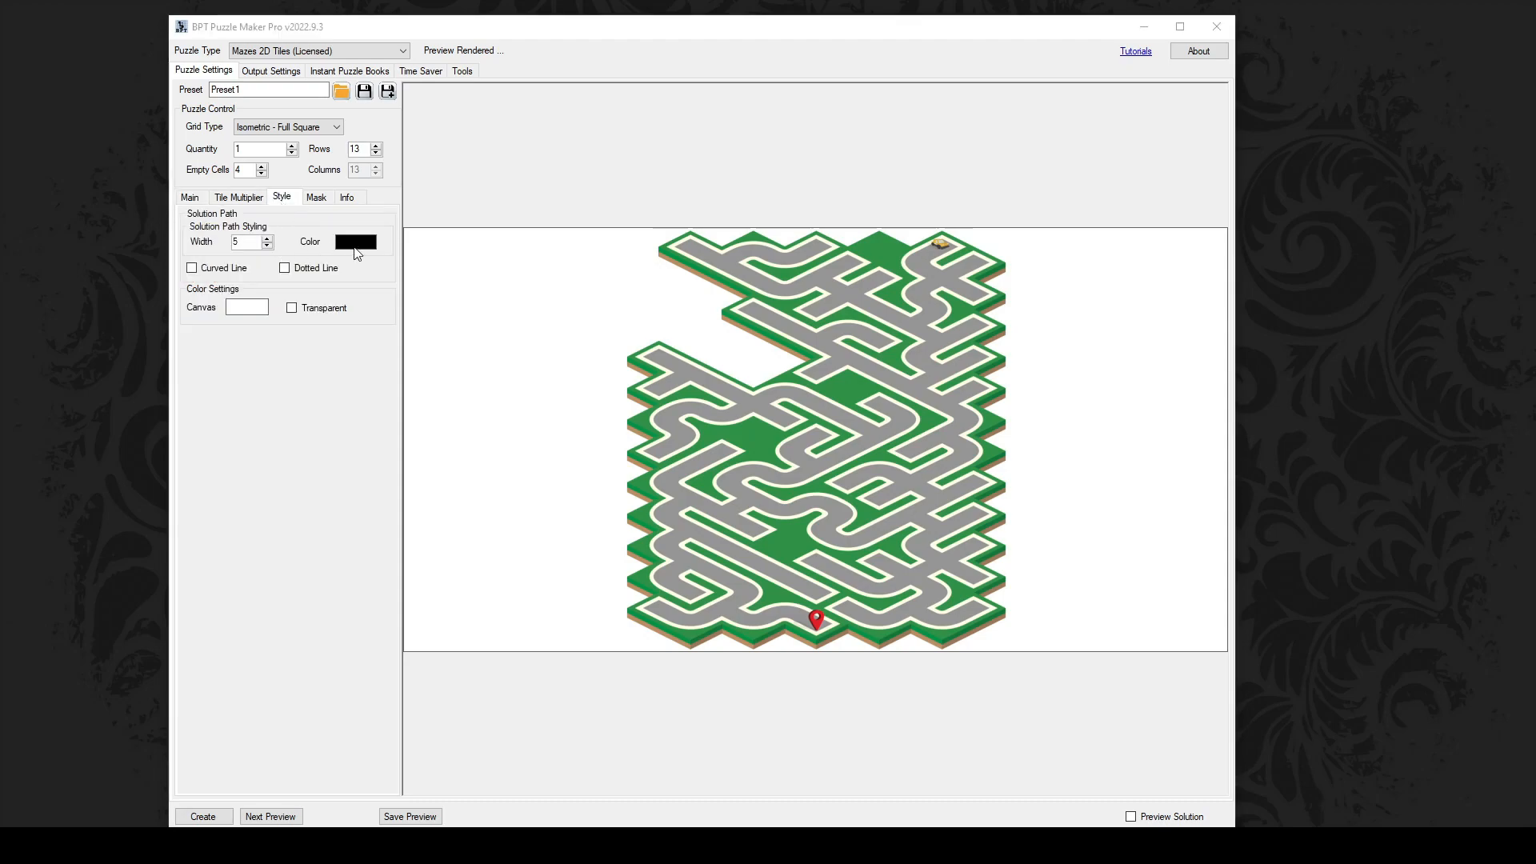
{"action": "left_click", "coordinate": [717, 445]}
{"action": "left_click", "coordinate": [771, 573]}
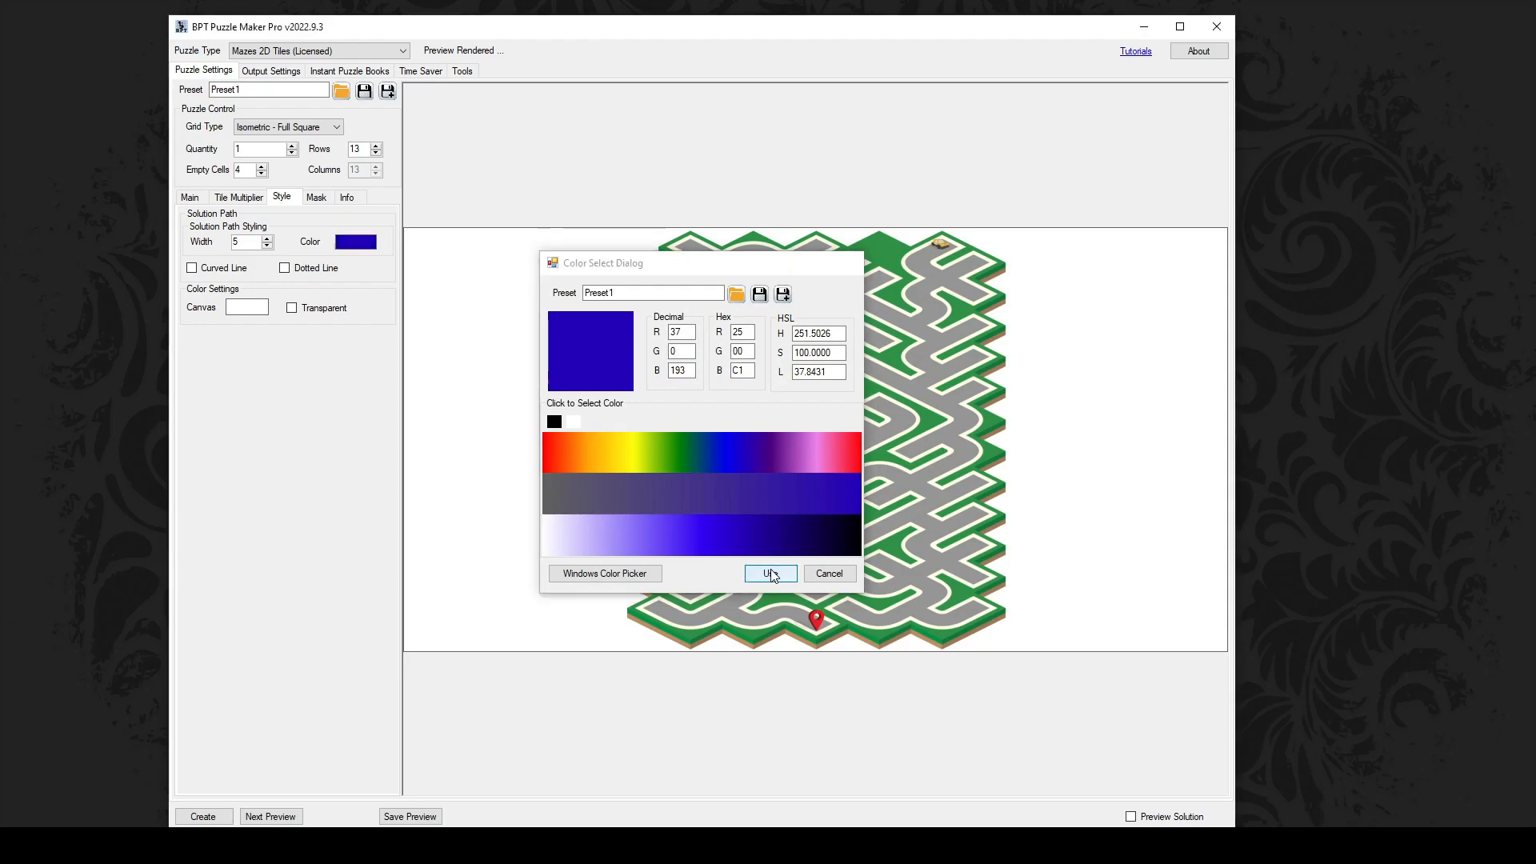
{"action": "left_click", "coordinate": [242, 272]}
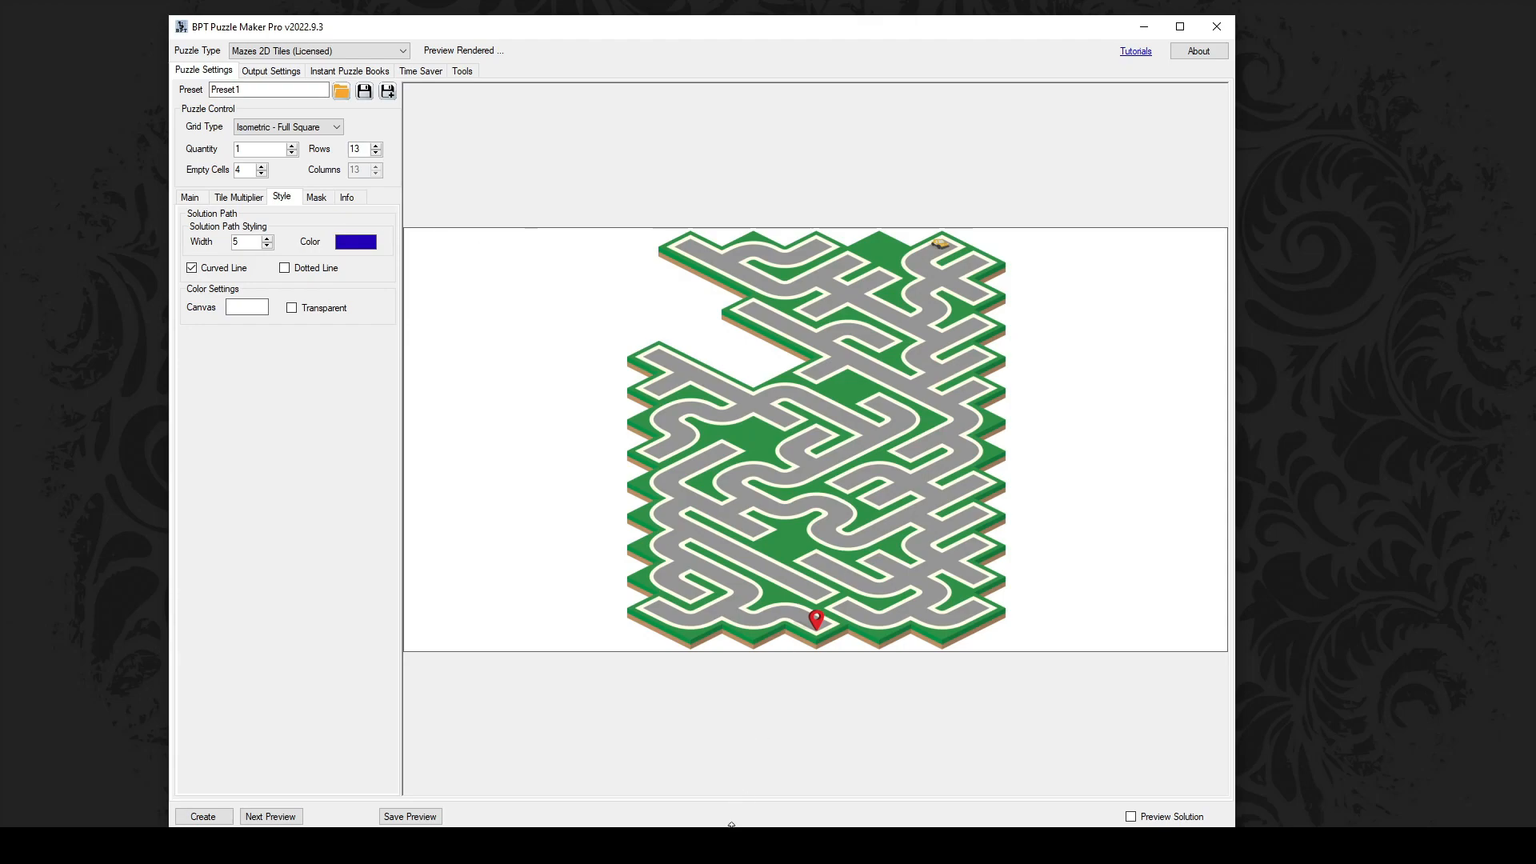
{"action": "left_click", "coordinate": [724, 845]}
{"action": "left_click", "coordinate": [644, 768]}
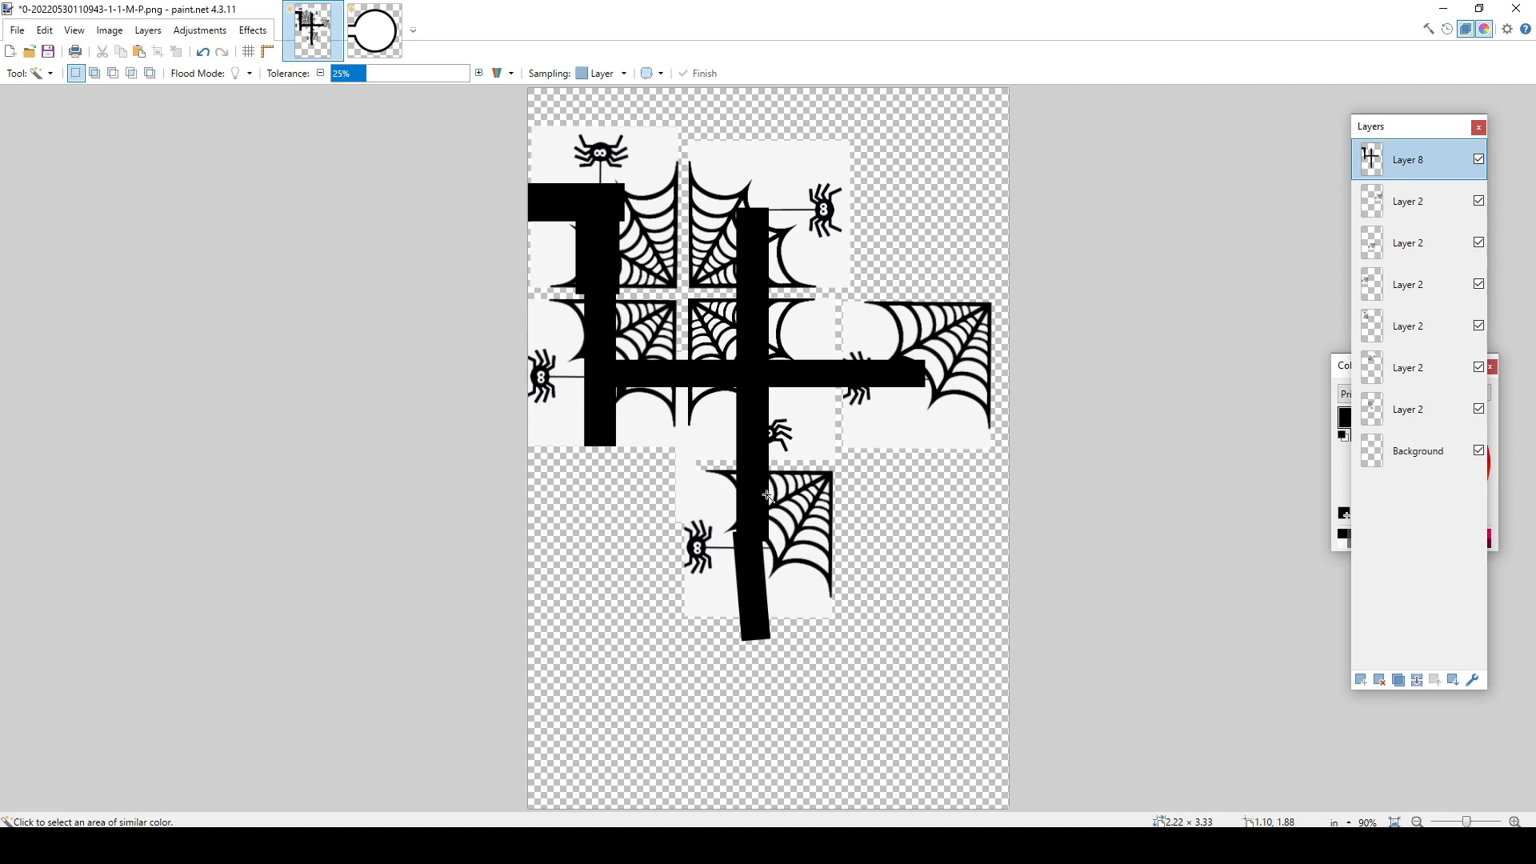
Step: Hide Layer 8 to remove the black cross strokes over the spider-web tiles
{"action": "left_click", "coordinate": [1479, 160]}
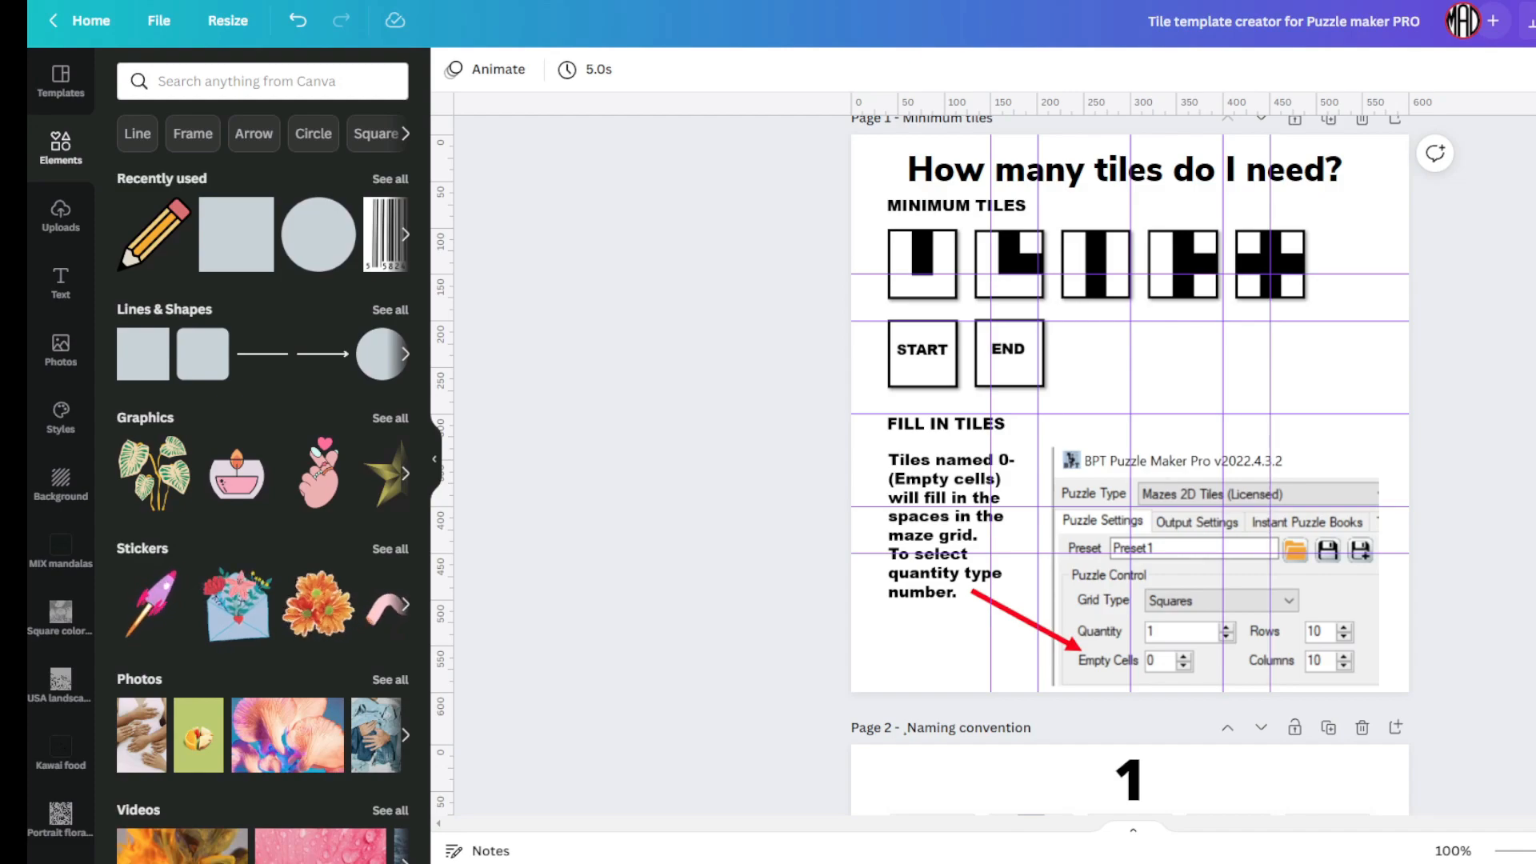
Step: Turn off Show rulers and guides in the tile template design
{"action": "scroll", "coordinate": [941, 465], "scroll_direction": "up", "scroll_amount": 1}
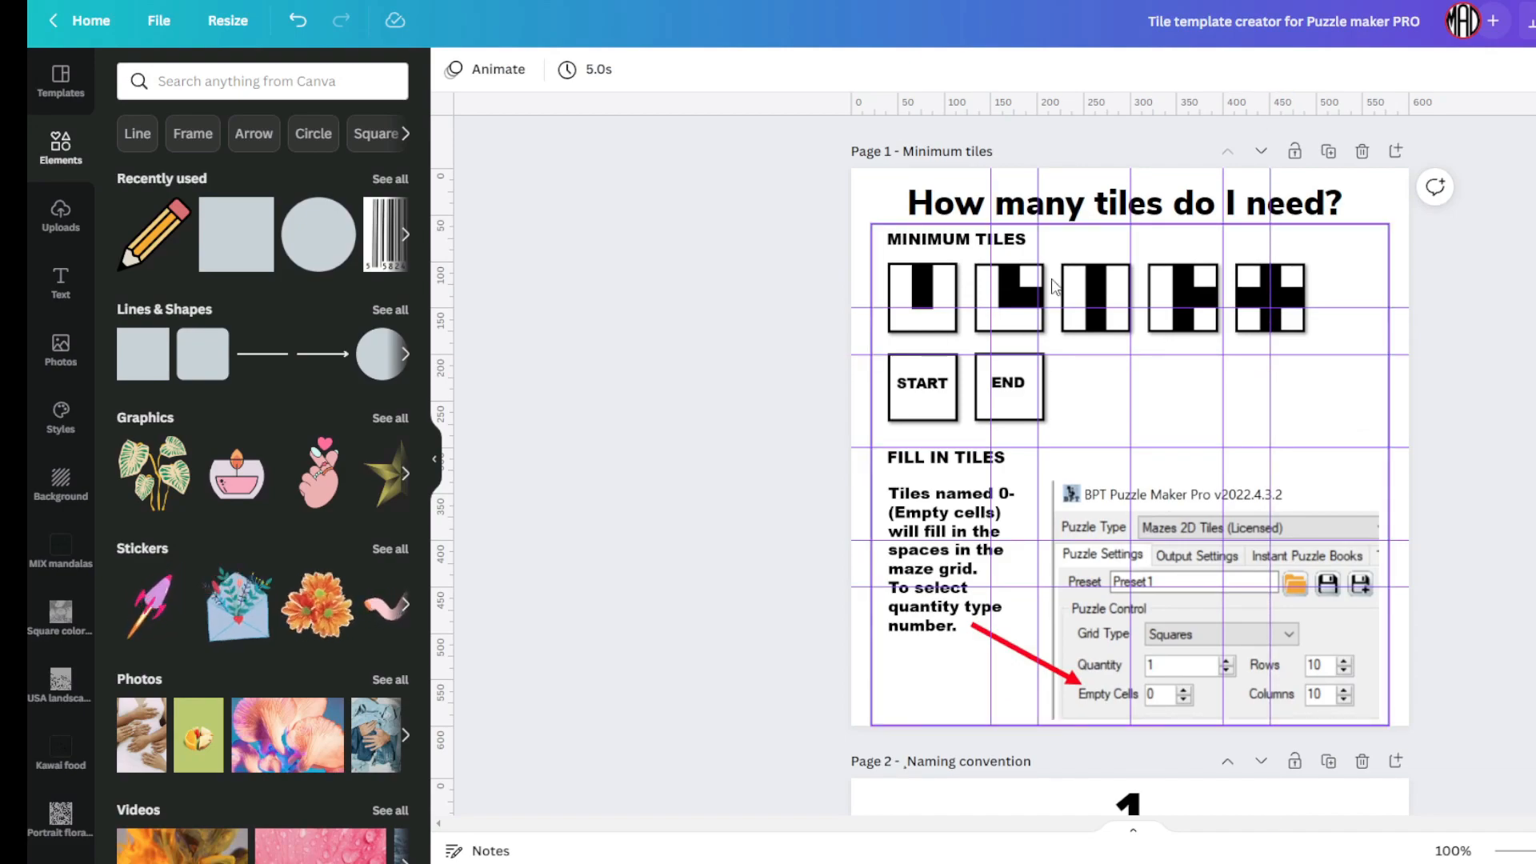
{"action": "left_click", "coordinate": [164, 24]}
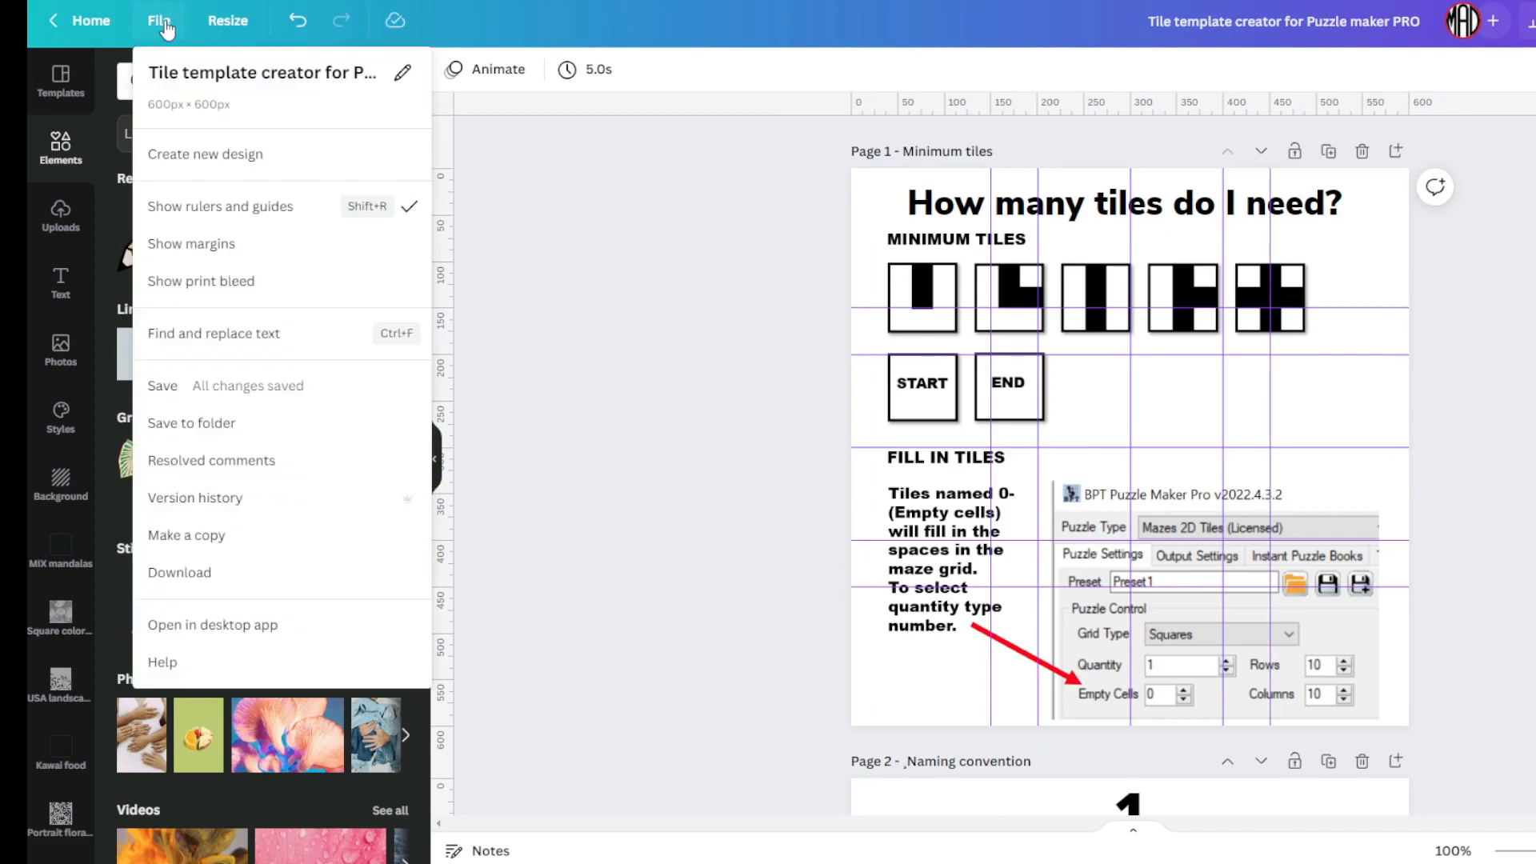
{"action": "left_click", "coordinate": [212, 206]}
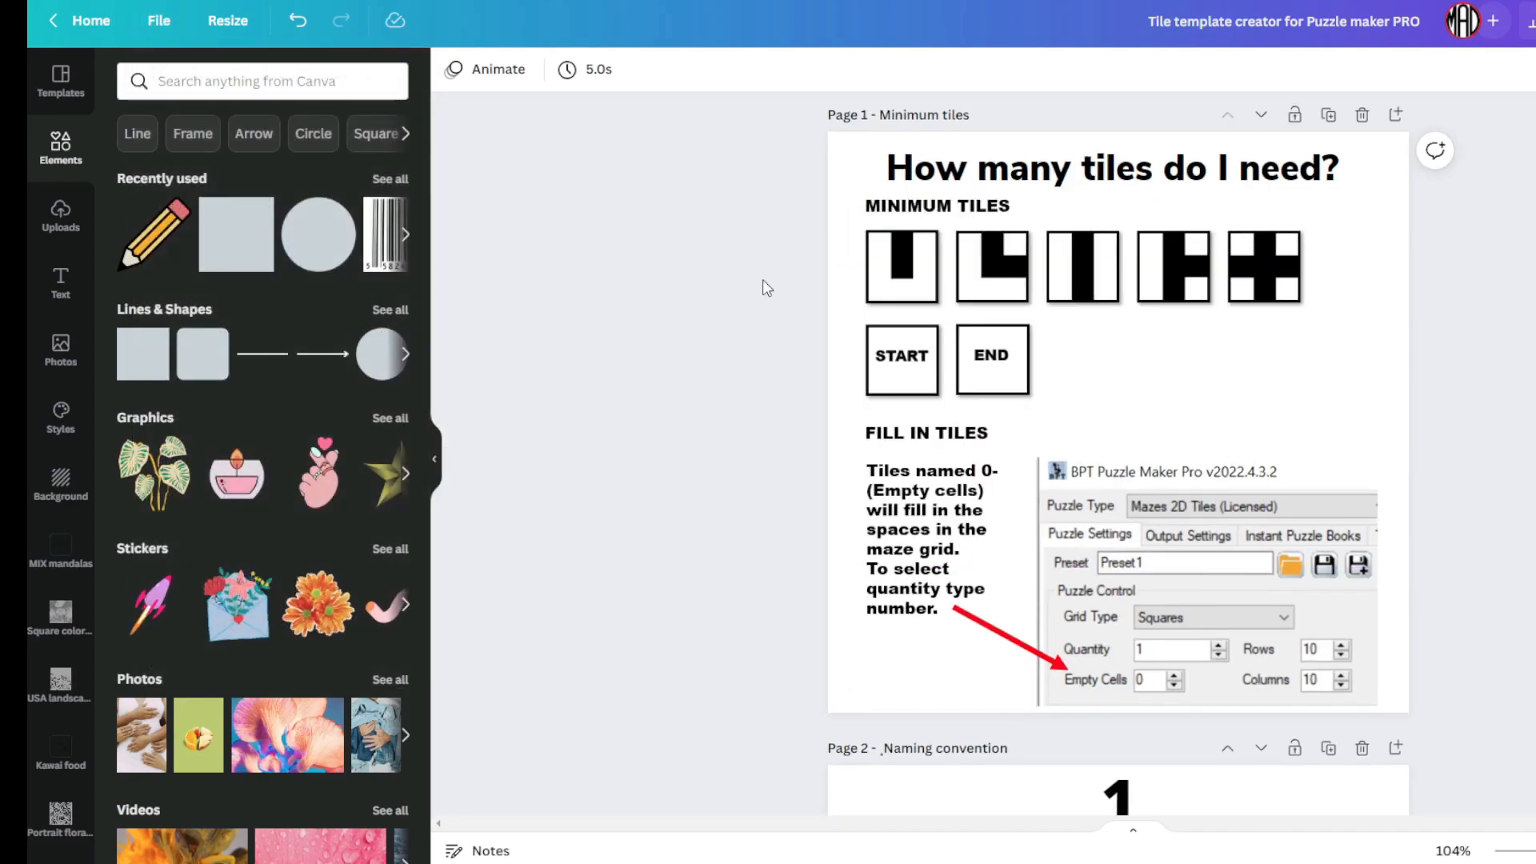
Step: Scroll through the corner template pages down to the blank Page 8
{"action": "scroll", "coordinate": [824, 304], "scroll_direction": "down", "scroll_amount": 8}
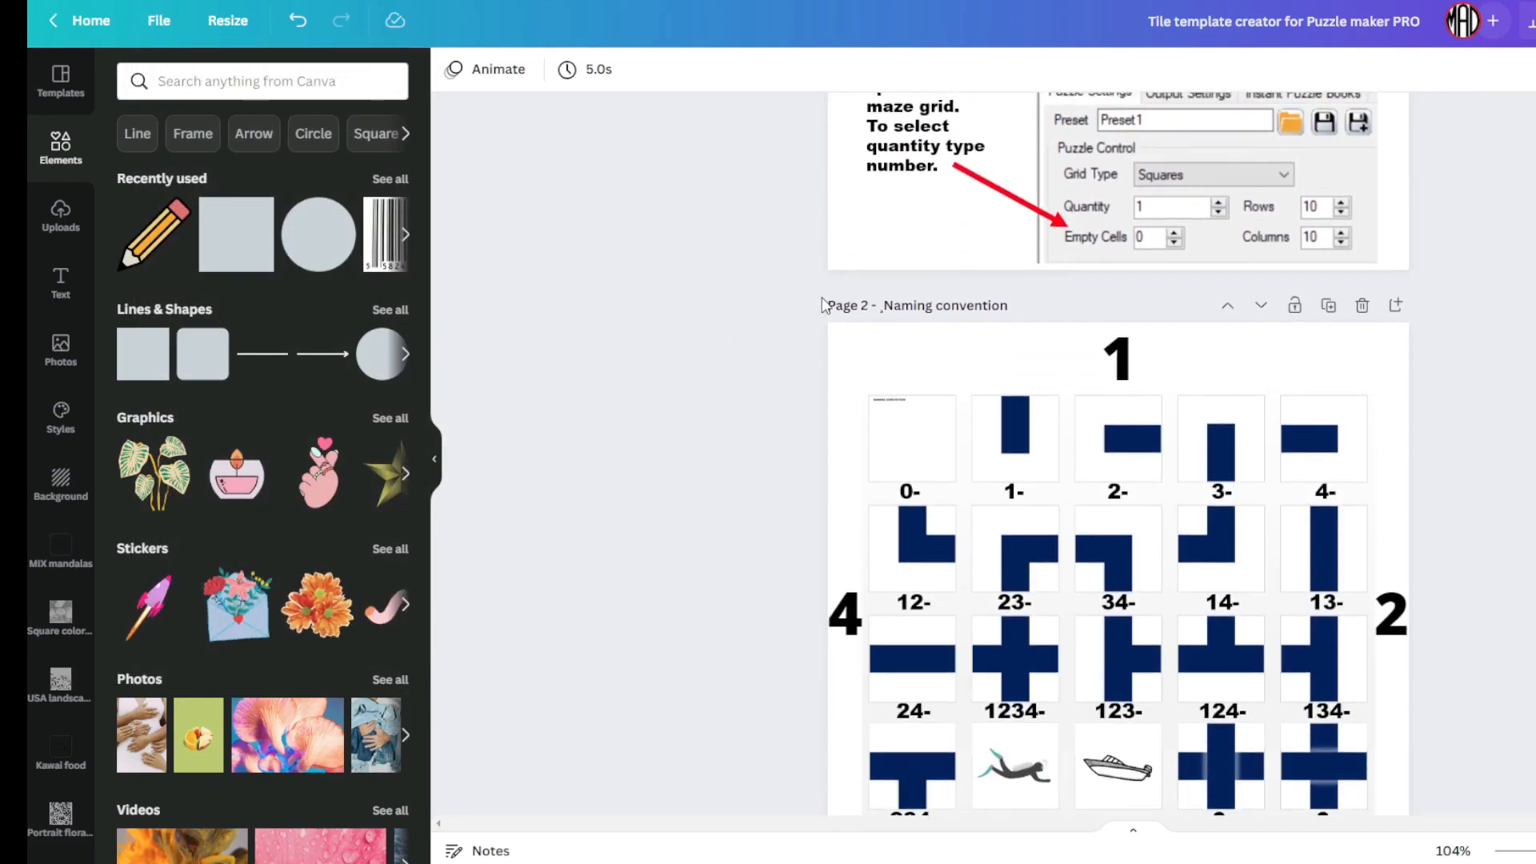
{"action": "scroll", "coordinate": [824, 305], "scroll_direction": "down", "scroll_amount": 5}
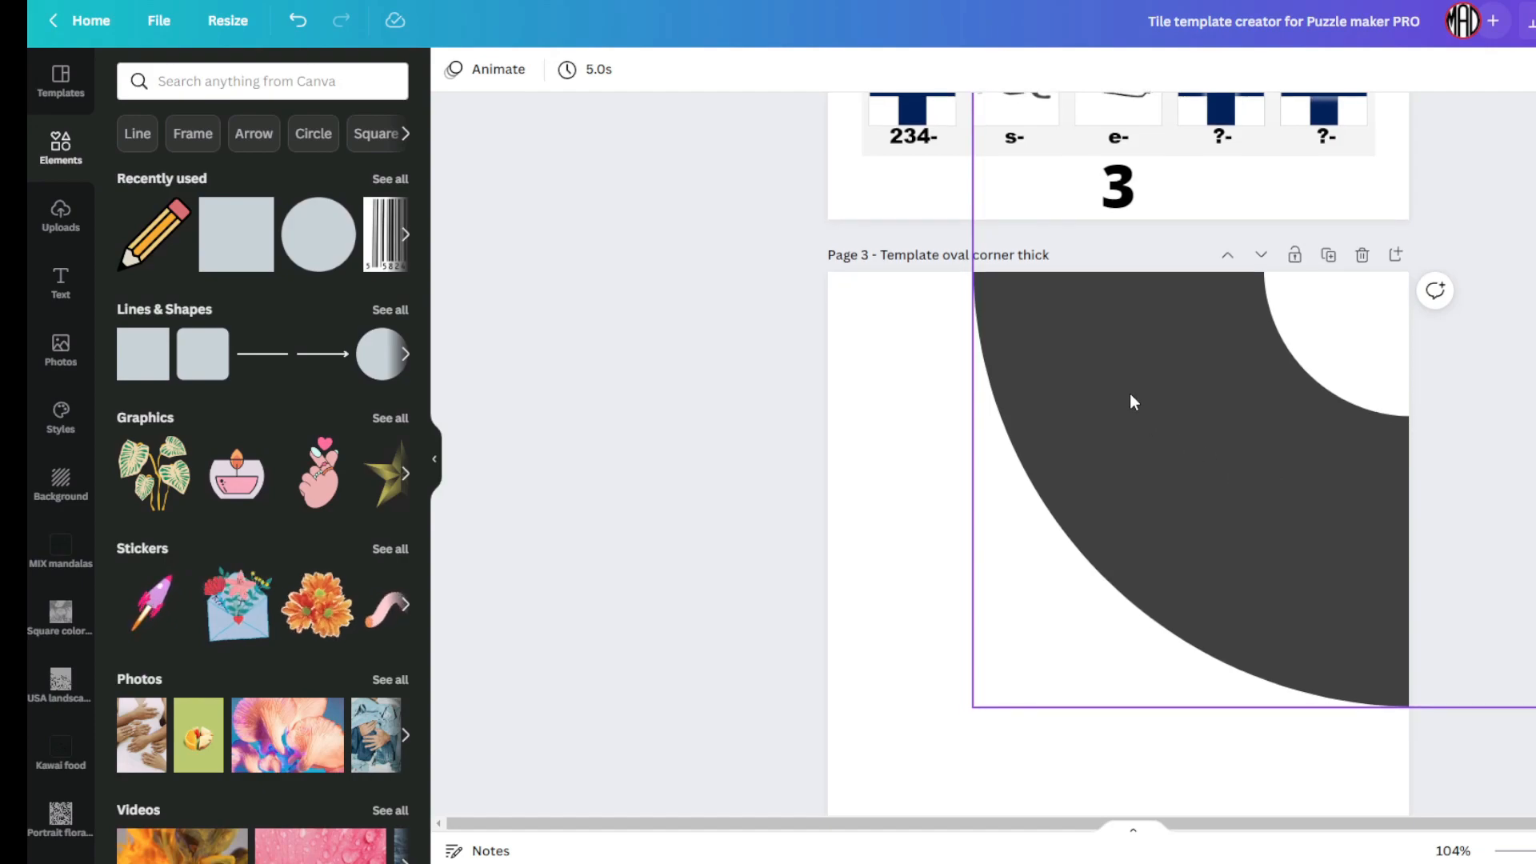
{"action": "scroll", "coordinate": [1130, 392], "scroll_direction": "down", "scroll_amount": 8}
{"action": "scroll", "coordinate": [1102, 352], "scroll_direction": "down", "scroll_amount": 7}
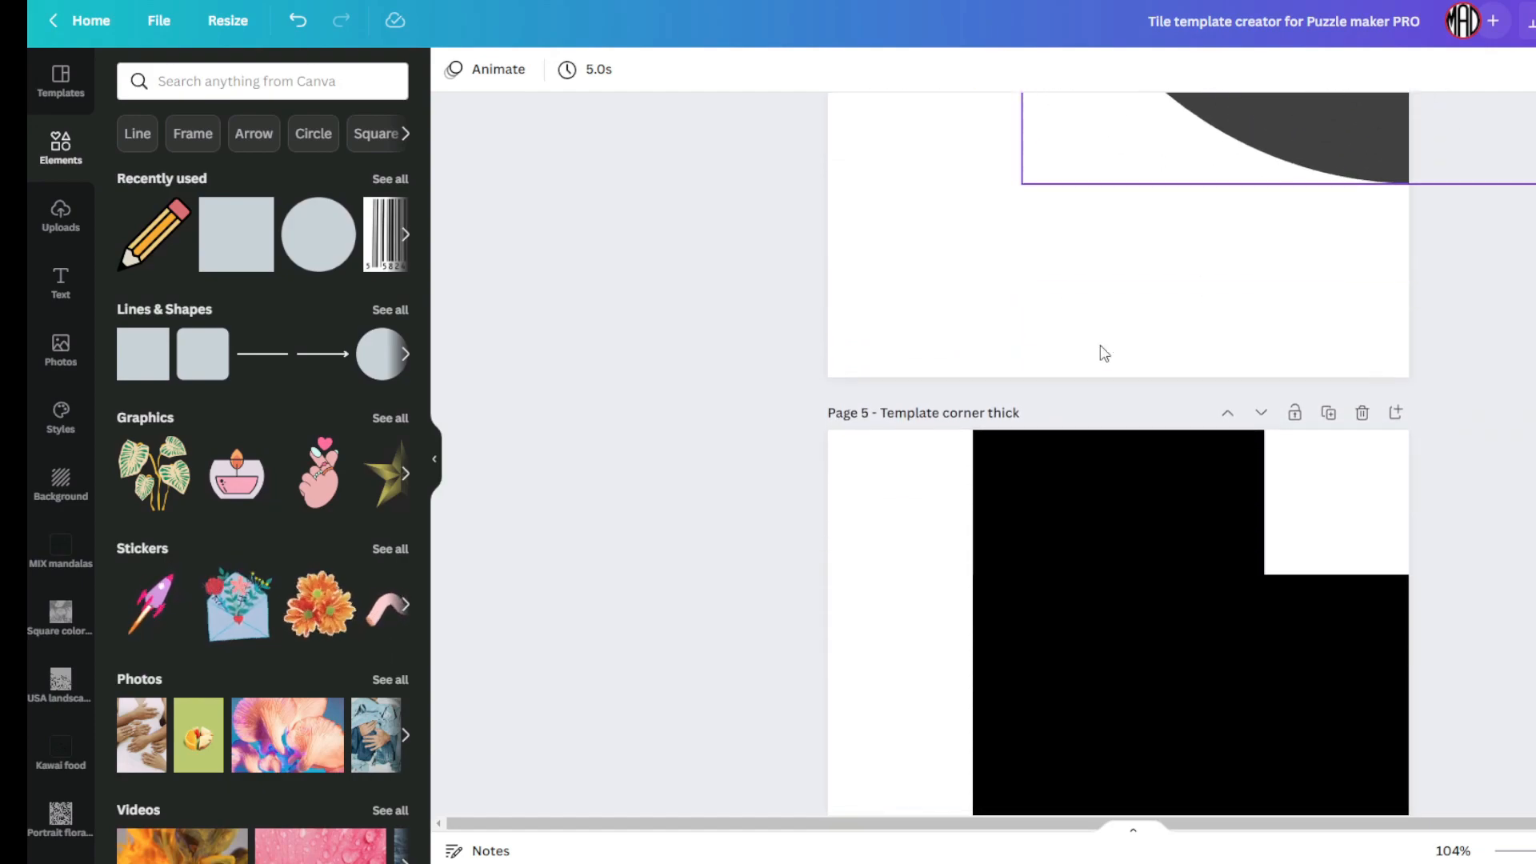
{"action": "scroll", "coordinate": [1134, 420], "scroll_direction": "down", "scroll_amount": 1}
{"action": "scroll", "coordinate": [1186, 462], "scroll_direction": "down", "scroll_amount": 6}
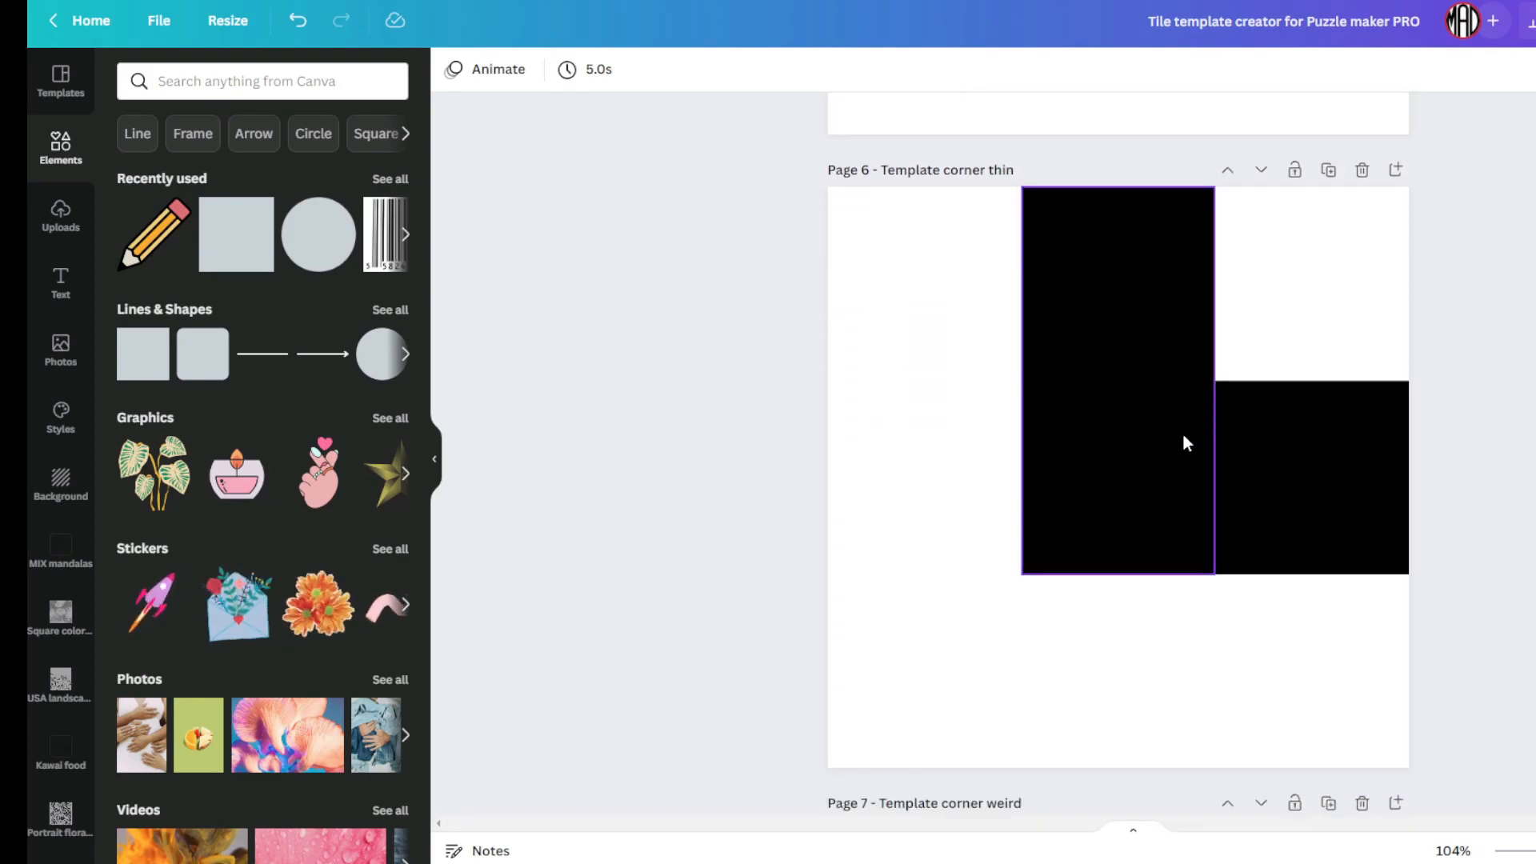
{"action": "scroll", "coordinate": [1165, 354], "scroll_direction": "down", "scroll_amount": 7}
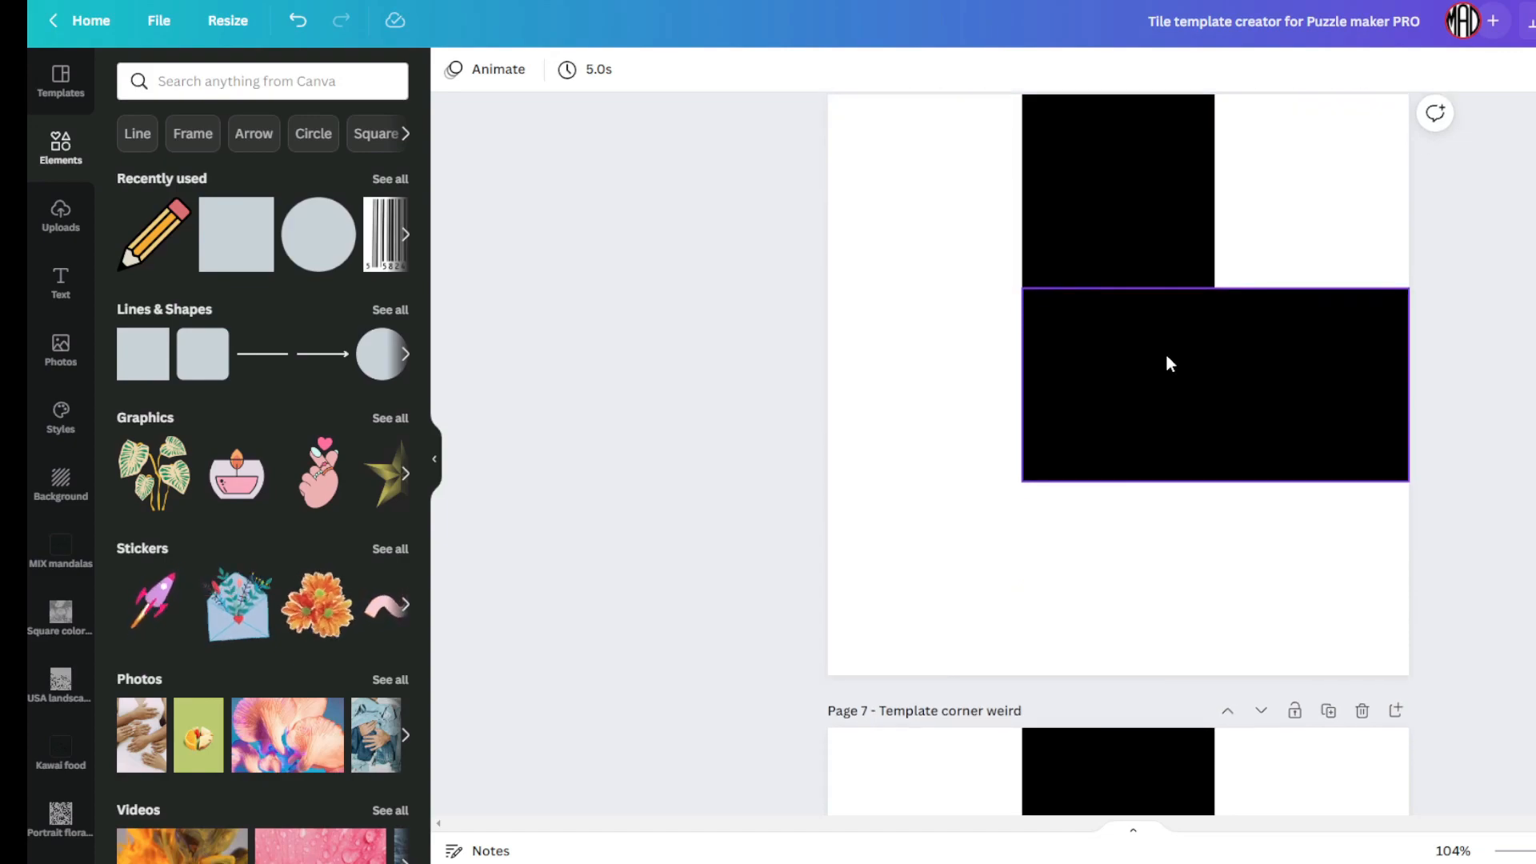
{"action": "scroll", "coordinate": [1255, 448], "scroll_direction": "down", "scroll_amount": 8}
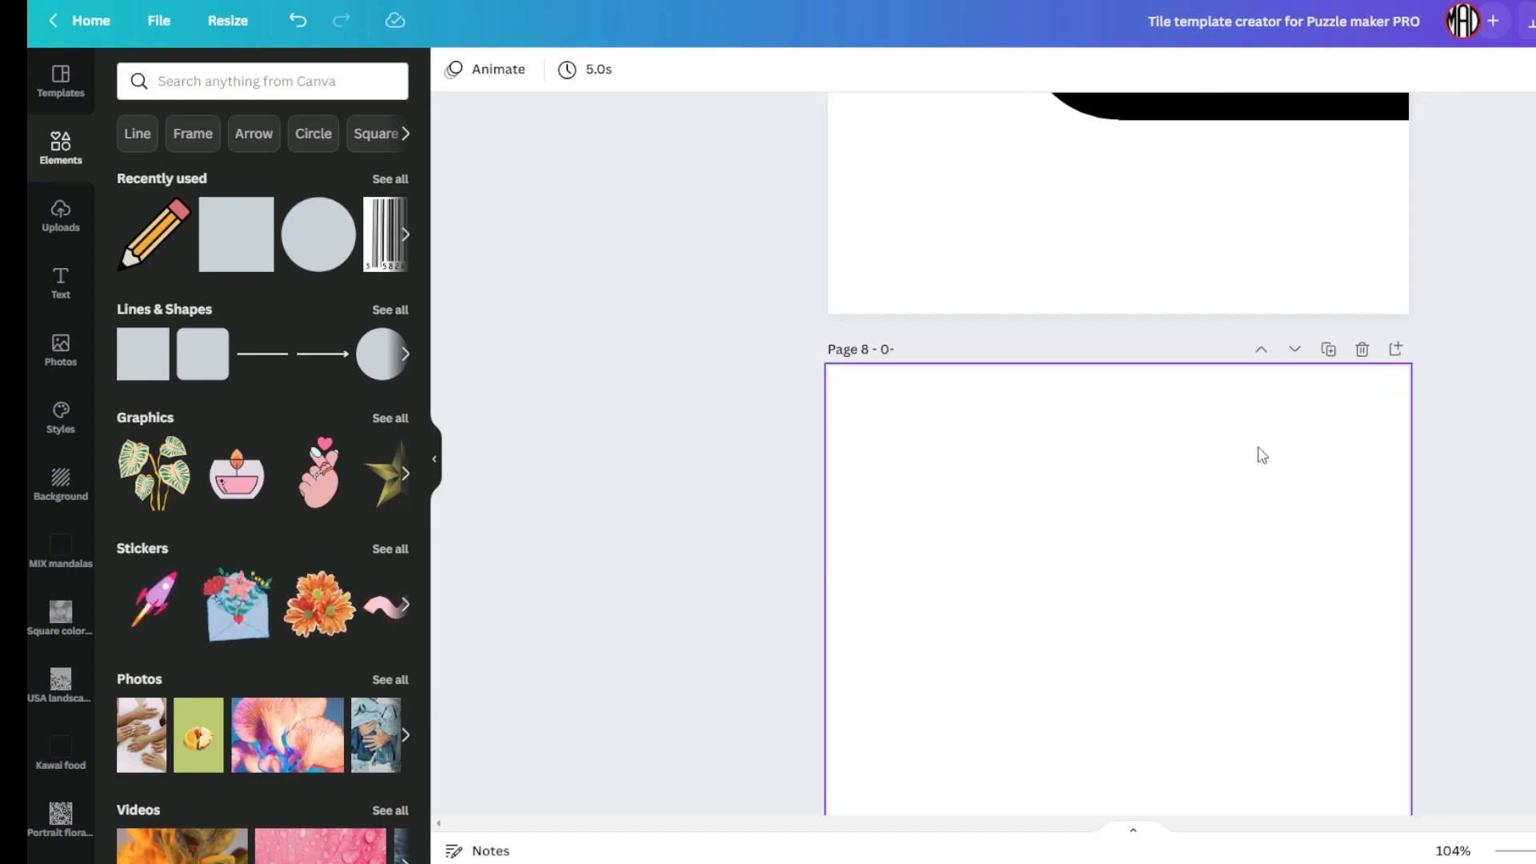
{"action": "scroll", "coordinate": [1252, 450], "scroll_direction": "down", "scroll_amount": 4}
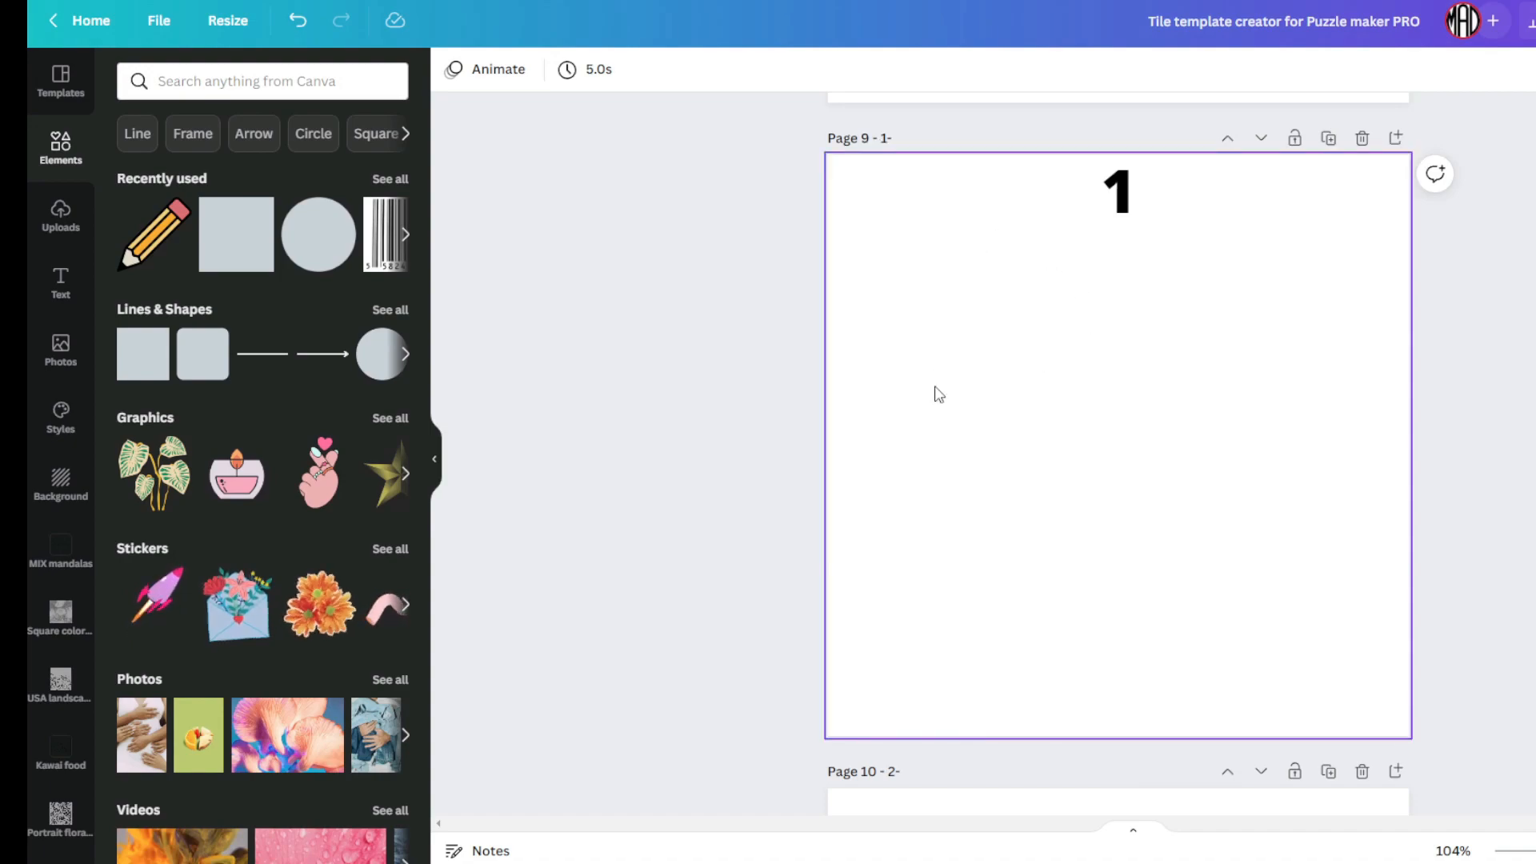
{"action": "left_click", "coordinate": [901, 141]}
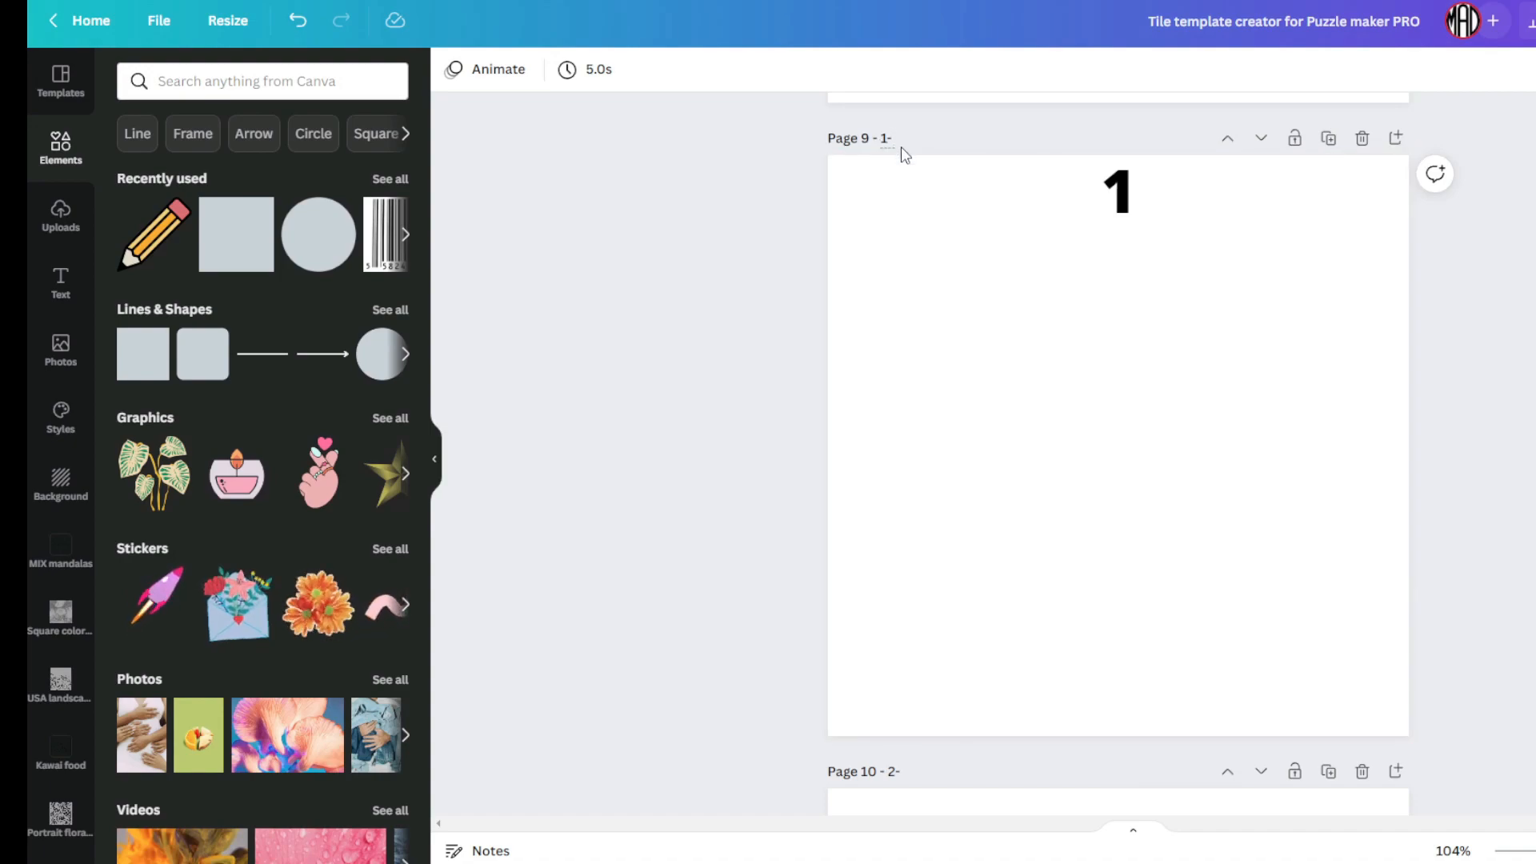
{"action": "scroll", "coordinate": [920, 237], "scroll_direction": "down", "scroll_amount": 6}
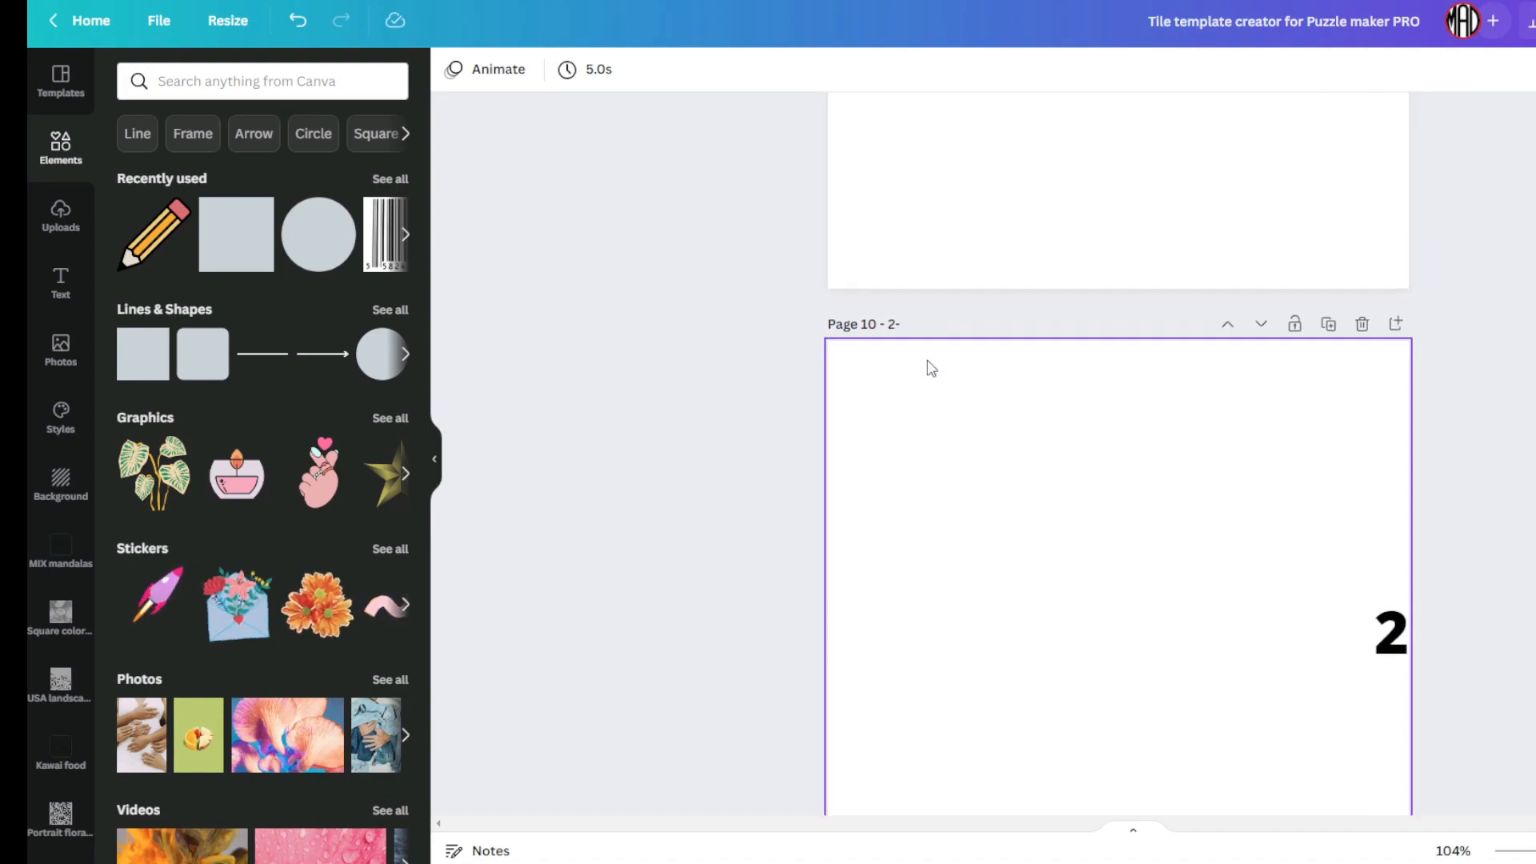
{"action": "scroll", "coordinate": [997, 353], "scroll_direction": "down", "scroll_amount": 2}
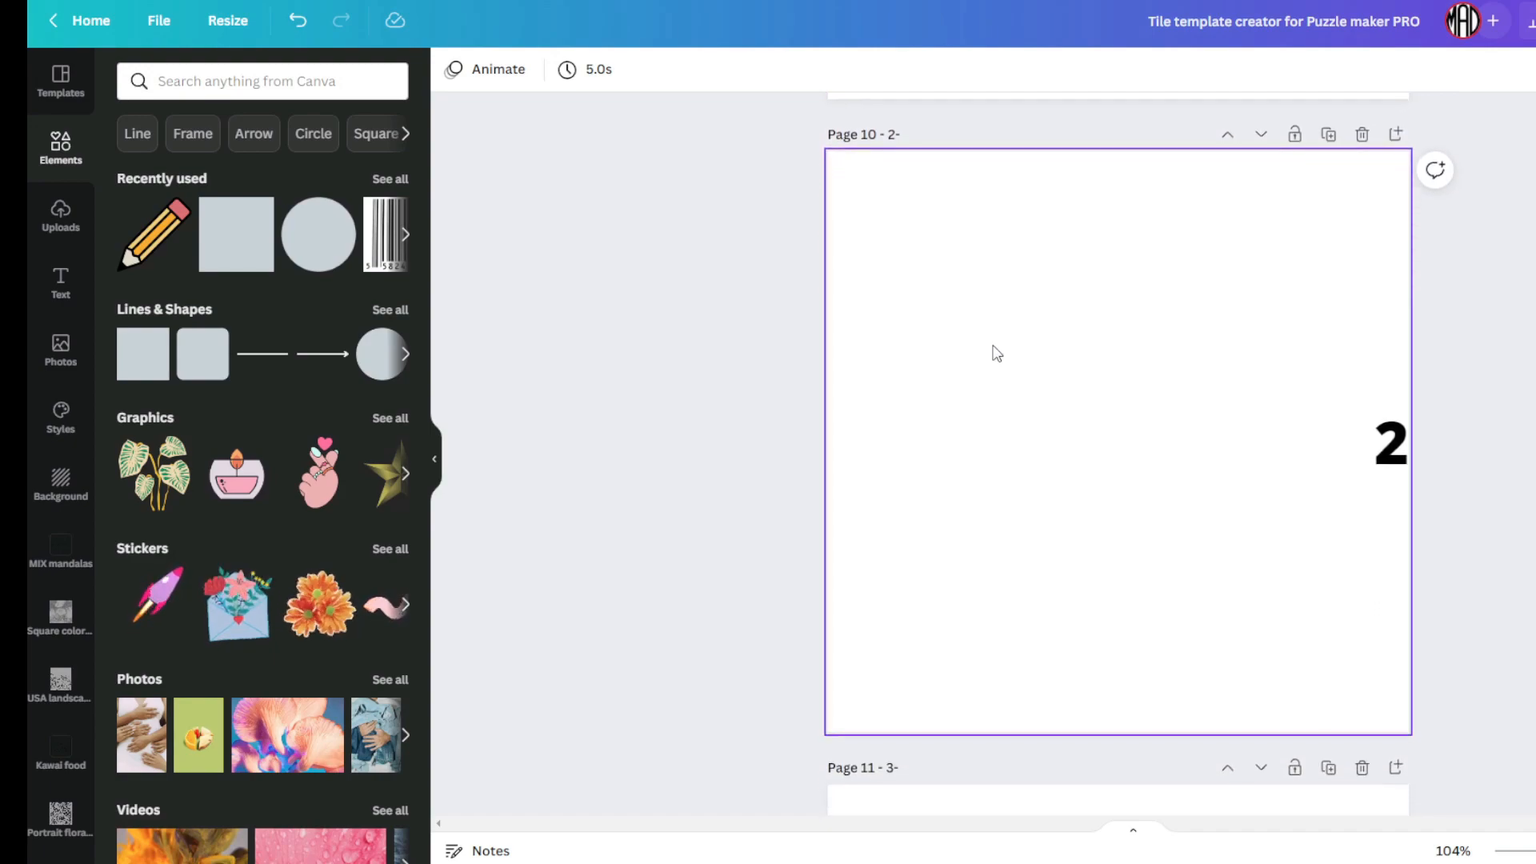
{"action": "scroll", "coordinate": [997, 353], "scroll_direction": "up", "scroll_amount": 7}
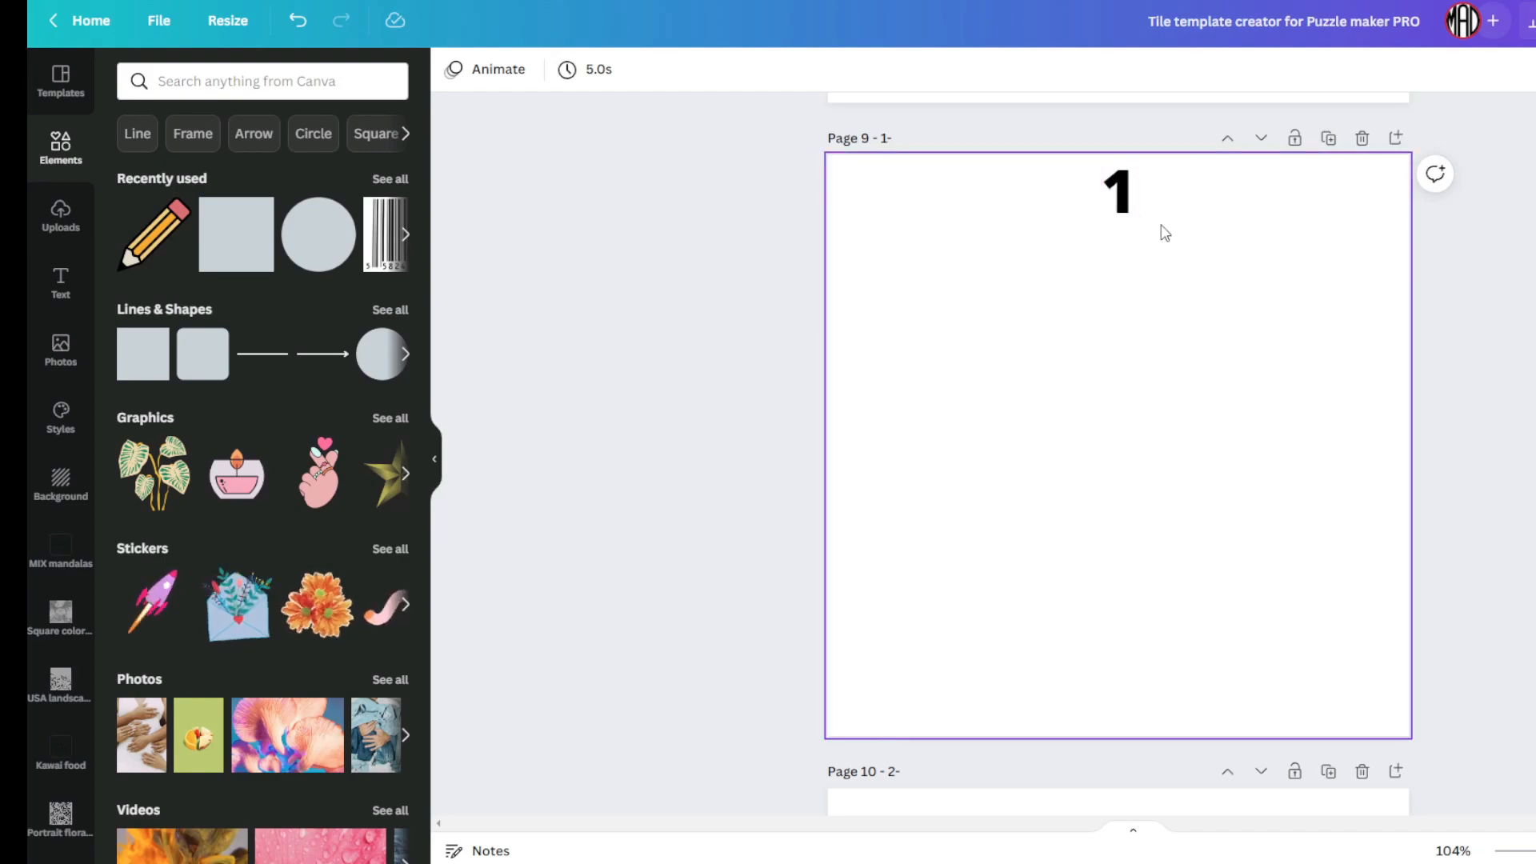
{"action": "scroll", "coordinate": [1096, 353], "scroll_direction": "down", "scroll_amount": 10}
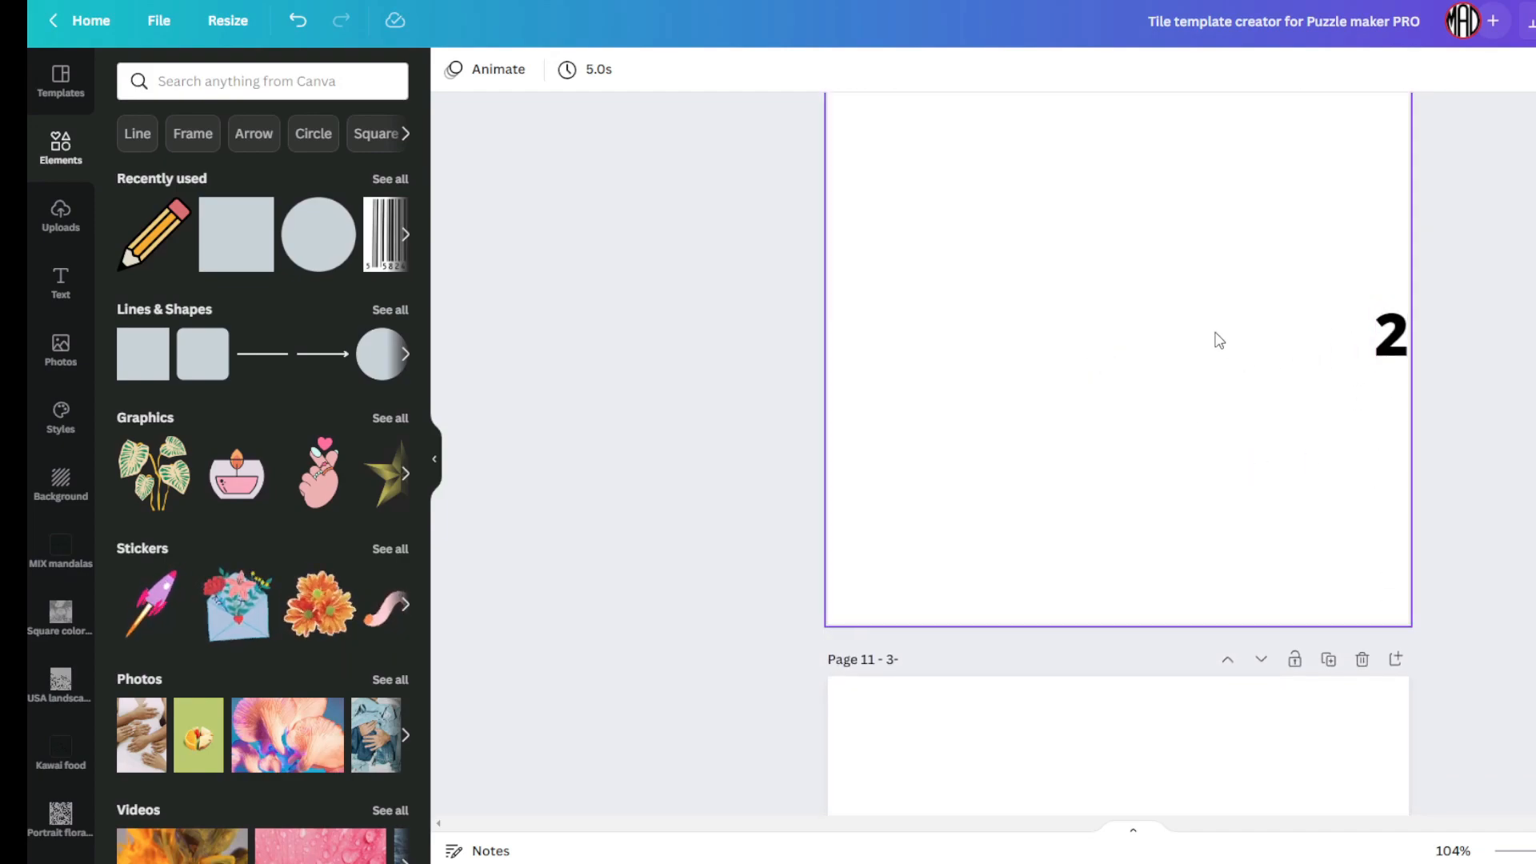
{"action": "scroll", "coordinate": [1217, 336], "scroll_direction": "down", "scroll_amount": 6}
{"action": "scroll", "coordinate": [1152, 368], "scroll_direction": "down", "scroll_amount": 3}
{"action": "scroll", "coordinate": [1010, 389], "scroll_direction": "down", "scroll_amount": 13}
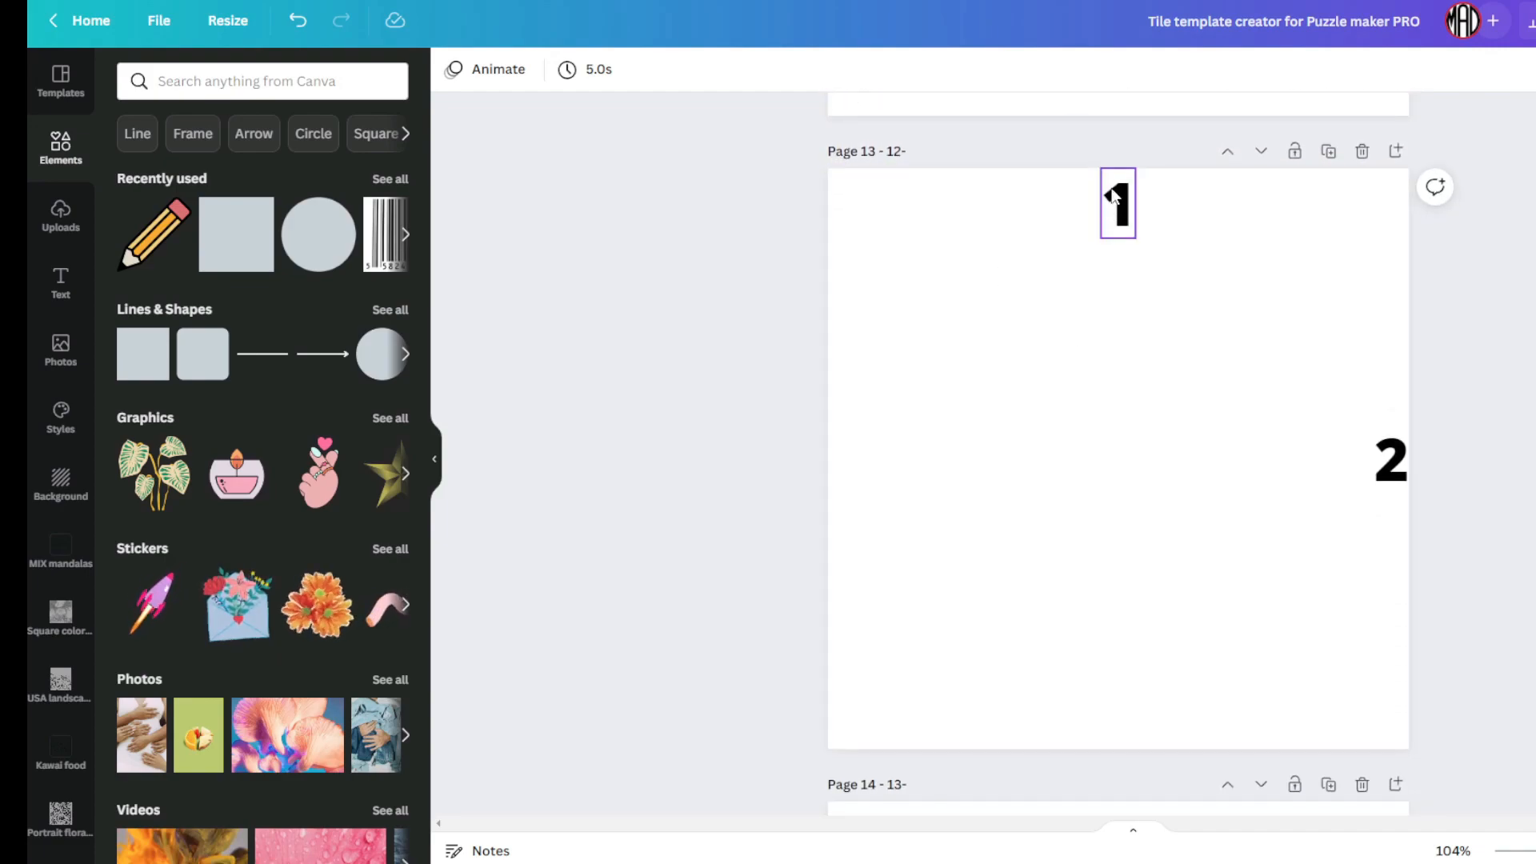
{"action": "scroll", "coordinate": [1092, 410], "scroll_direction": "down", "scroll_amount": 20}
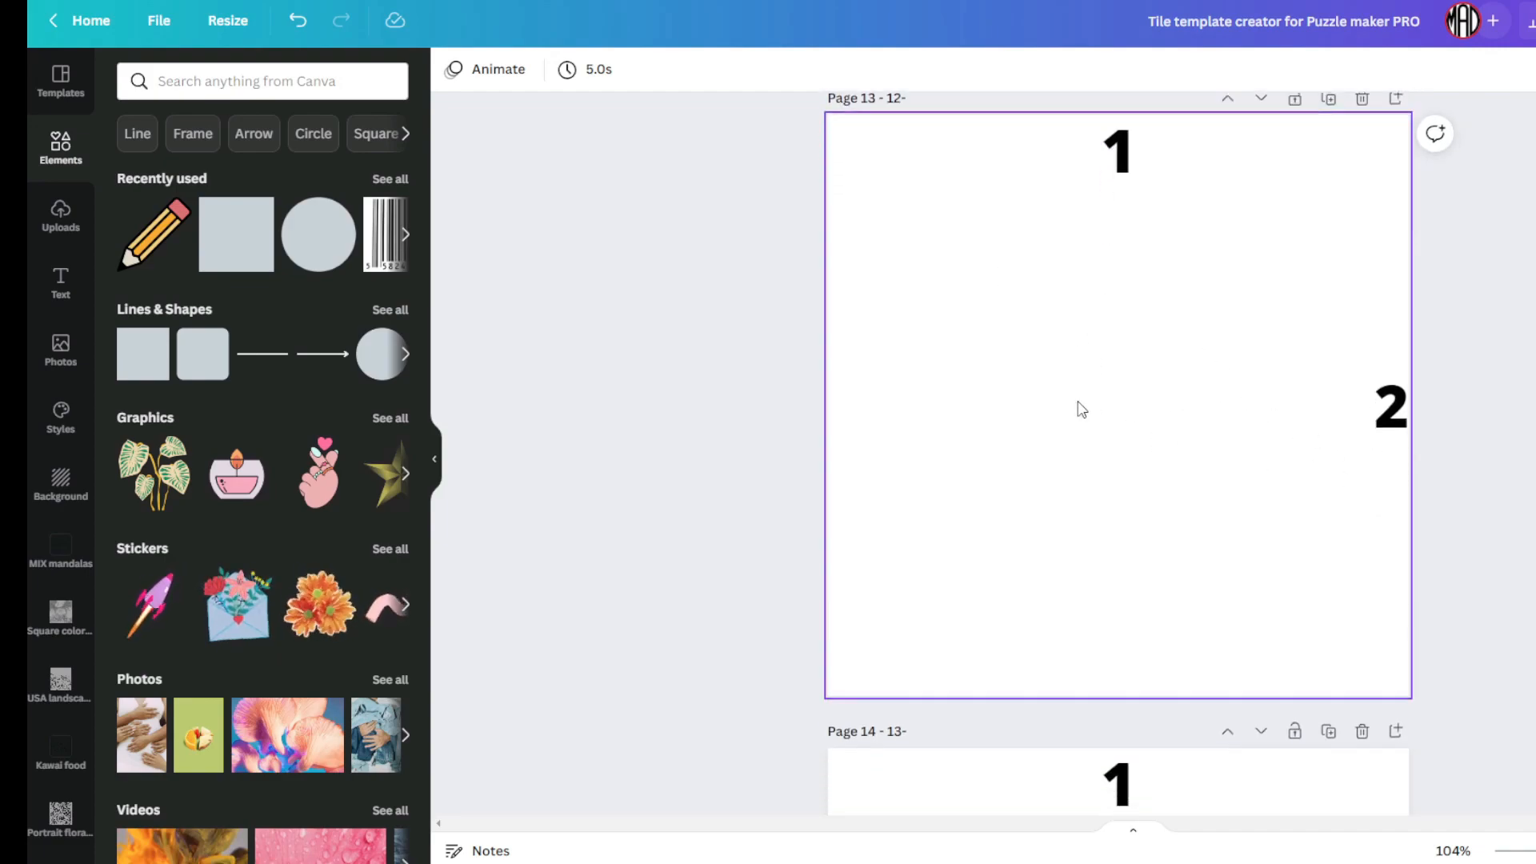
{"action": "scroll", "coordinate": [1082, 409], "scroll_direction": "up", "scroll_amount": 20}
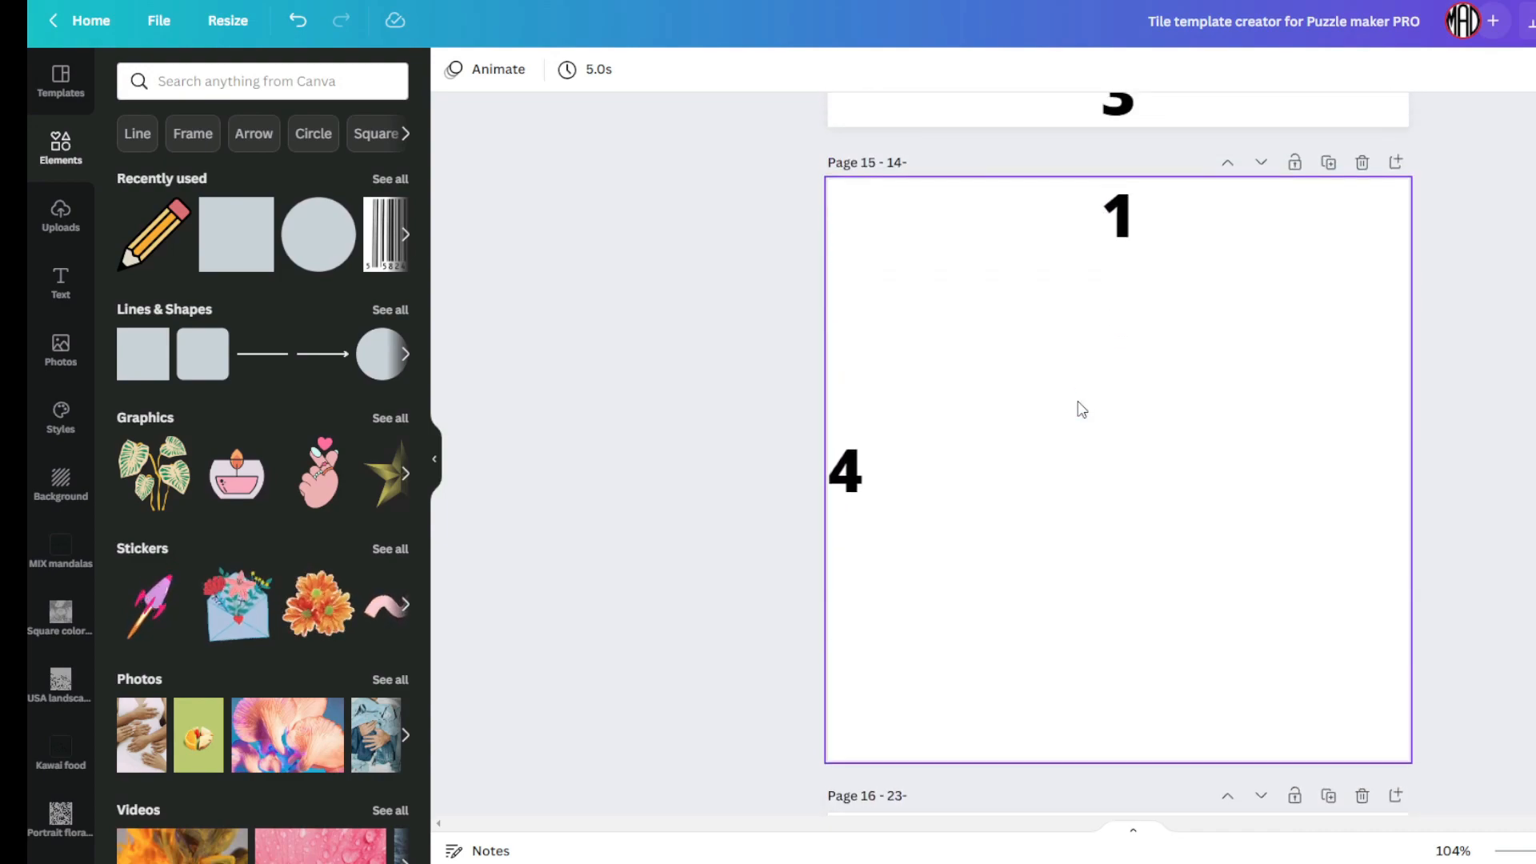
{"action": "scroll", "coordinate": [1082, 409], "scroll_direction": "up", "scroll_amount": 20}
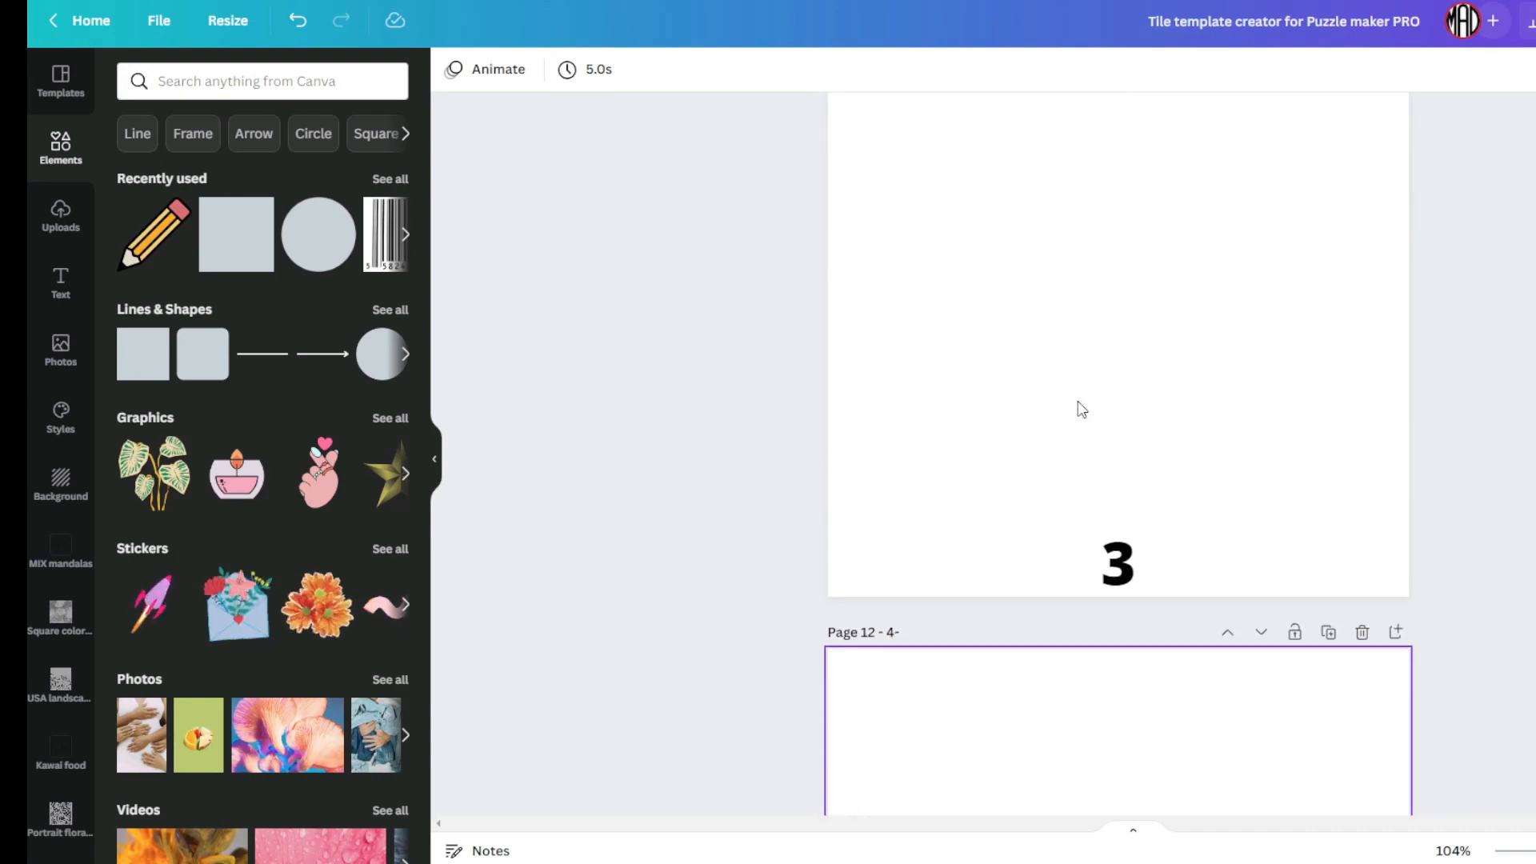
{"action": "scroll", "coordinate": [1078, 404], "scroll_direction": "up", "scroll_amount": 12}
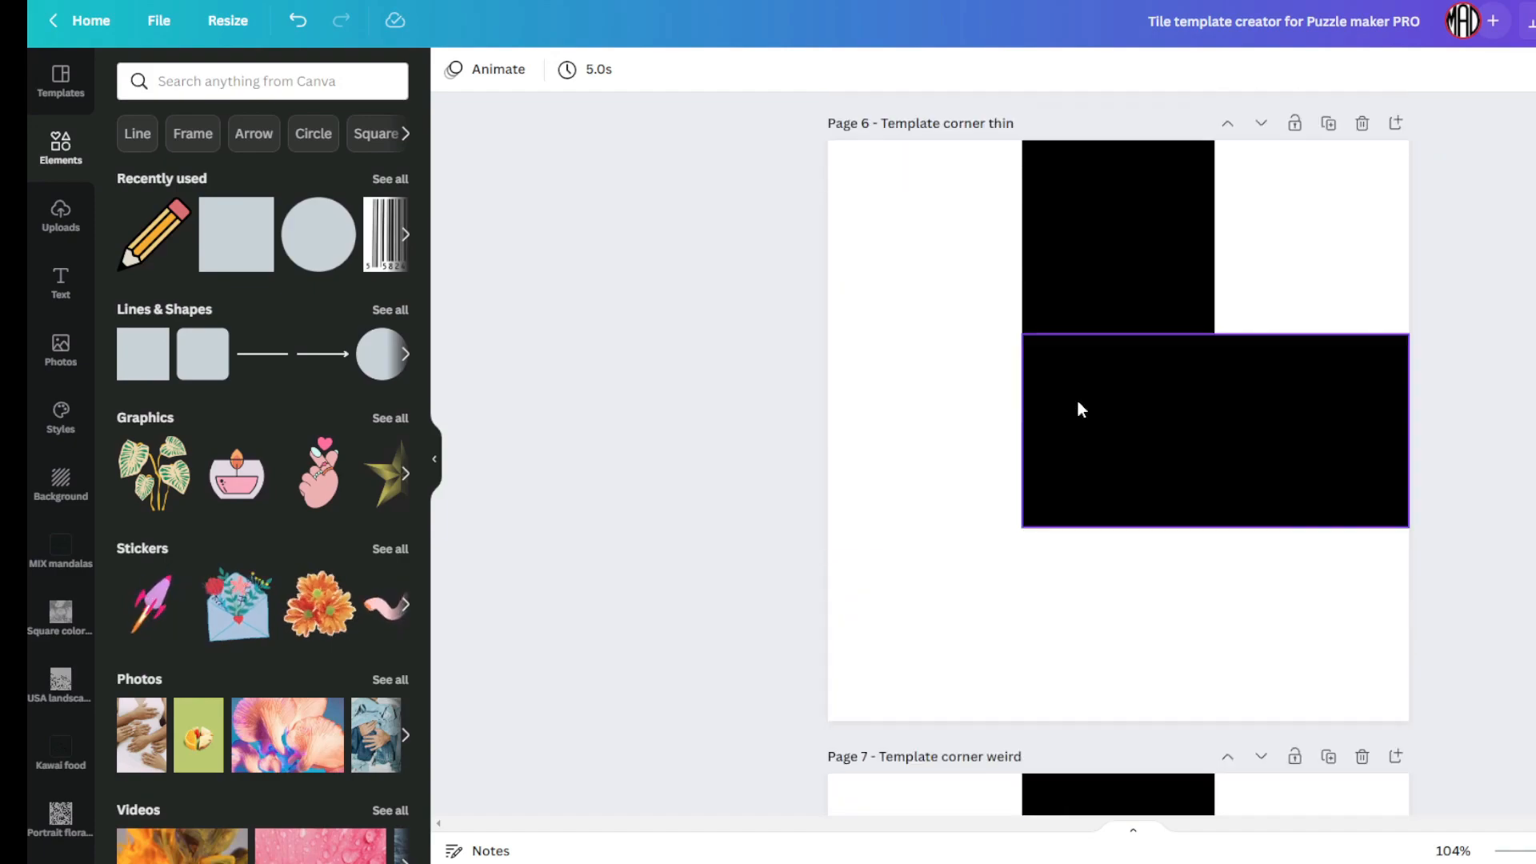
{"action": "scroll", "coordinate": [1073, 304], "scroll_direction": "up", "scroll_amount": 10}
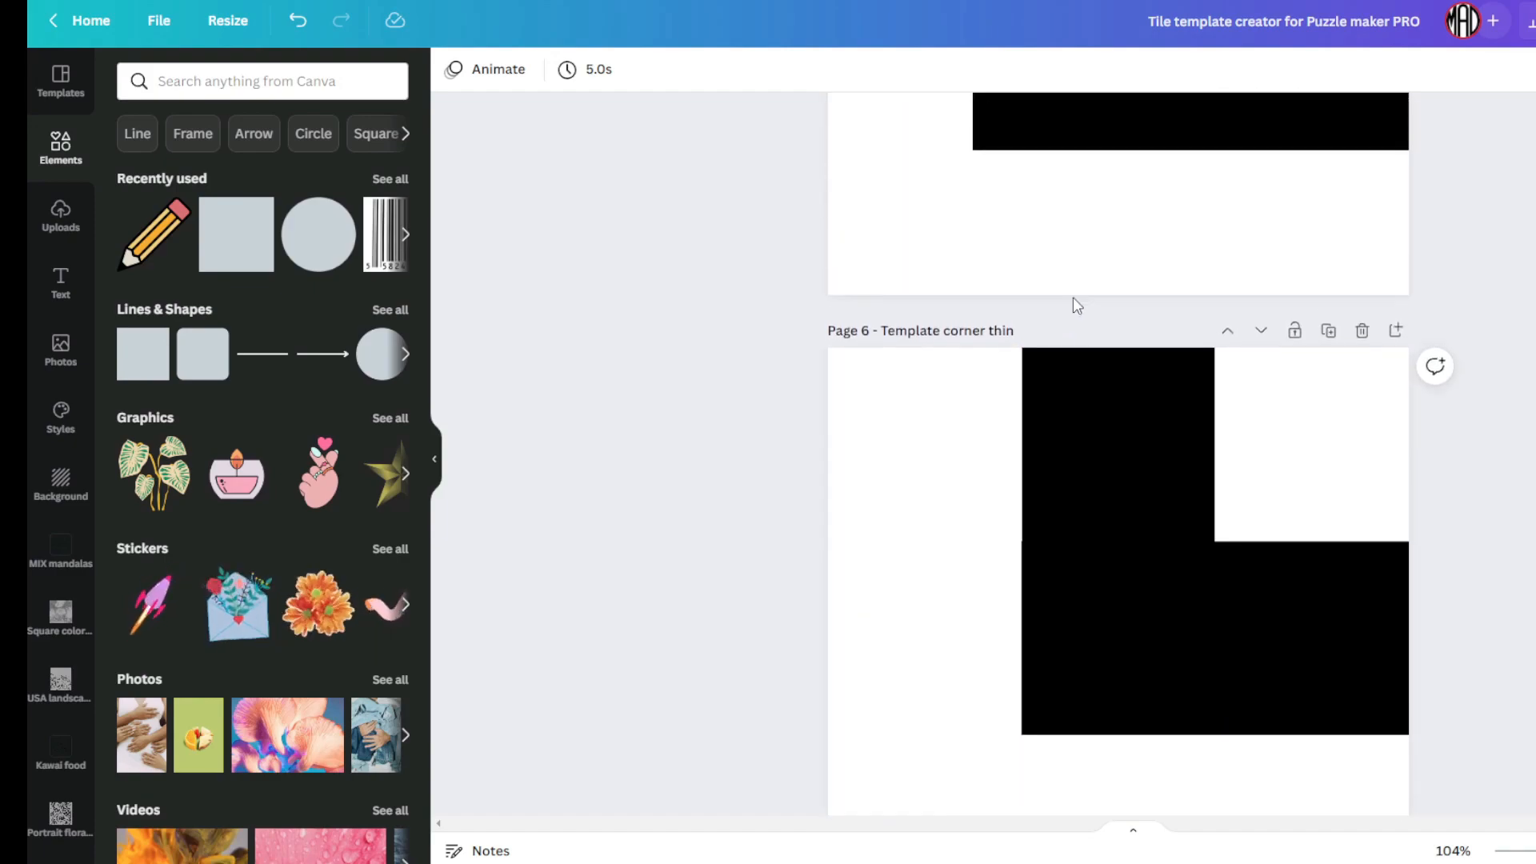
{"action": "scroll", "coordinate": [1076, 456], "scroll_direction": "down", "scroll_amount": 10}
{"action": "scroll", "coordinate": [1149, 352], "scroll_direction": "up", "scroll_amount": 18}
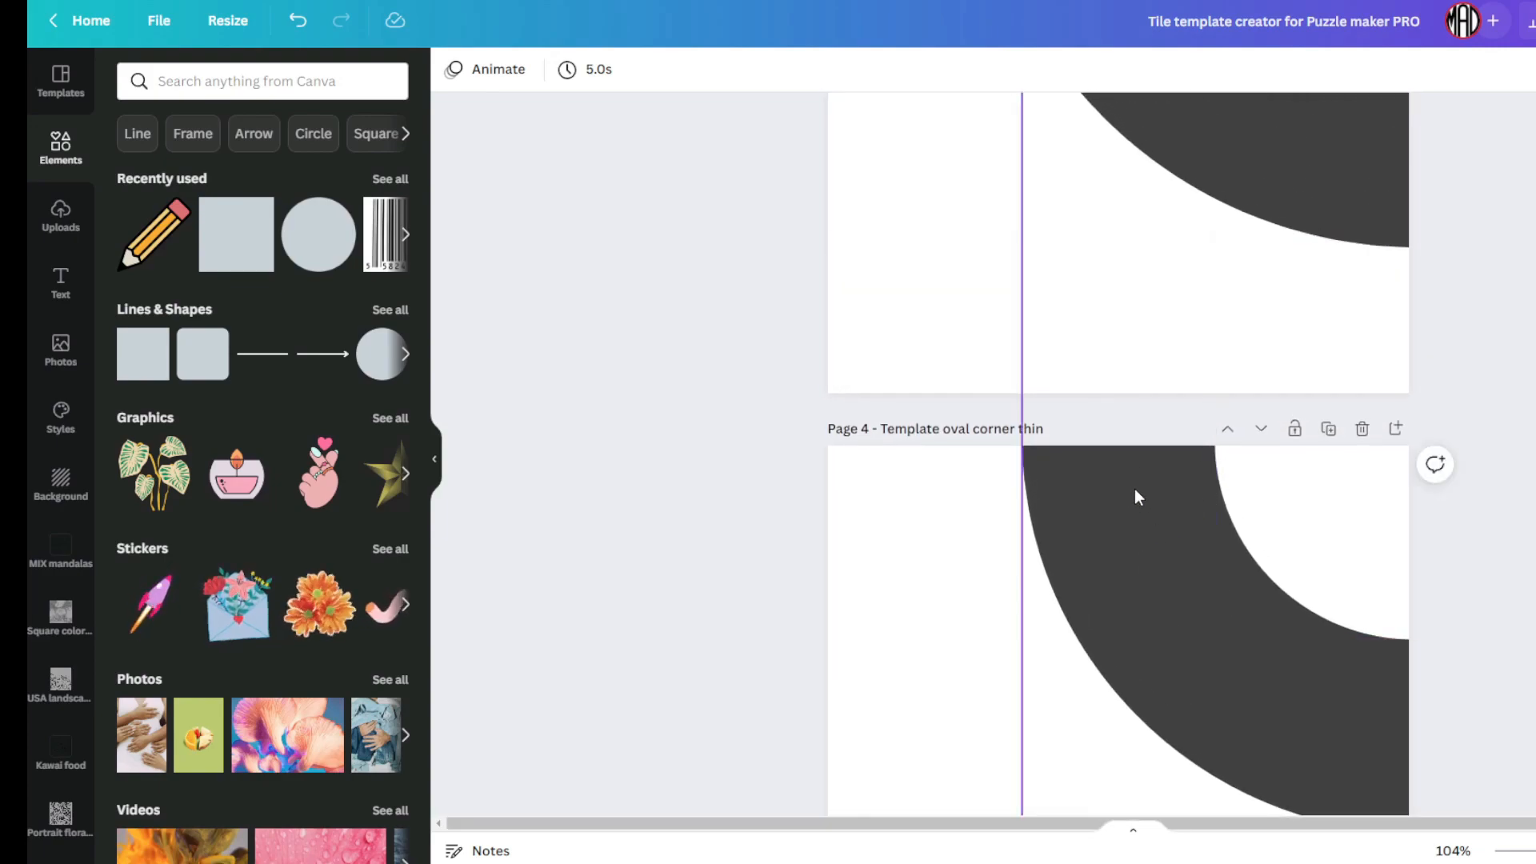
{"action": "scroll", "coordinate": [1120, 480], "scroll_direction": "up", "scroll_amount": 9}
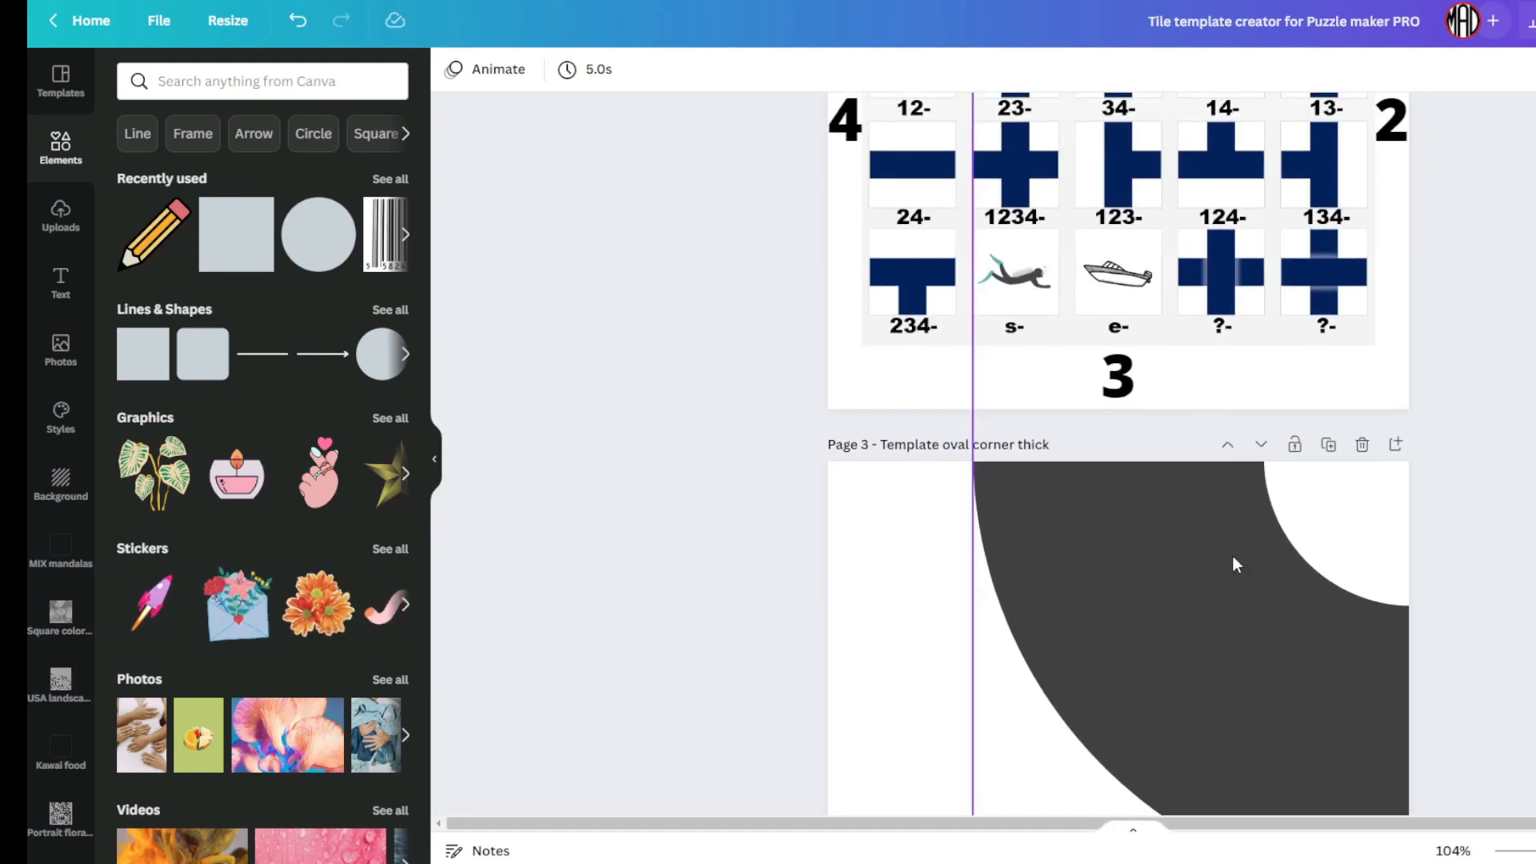
{"action": "scroll", "coordinate": [1197, 536], "scroll_direction": "up", "scroll_amount": 12}
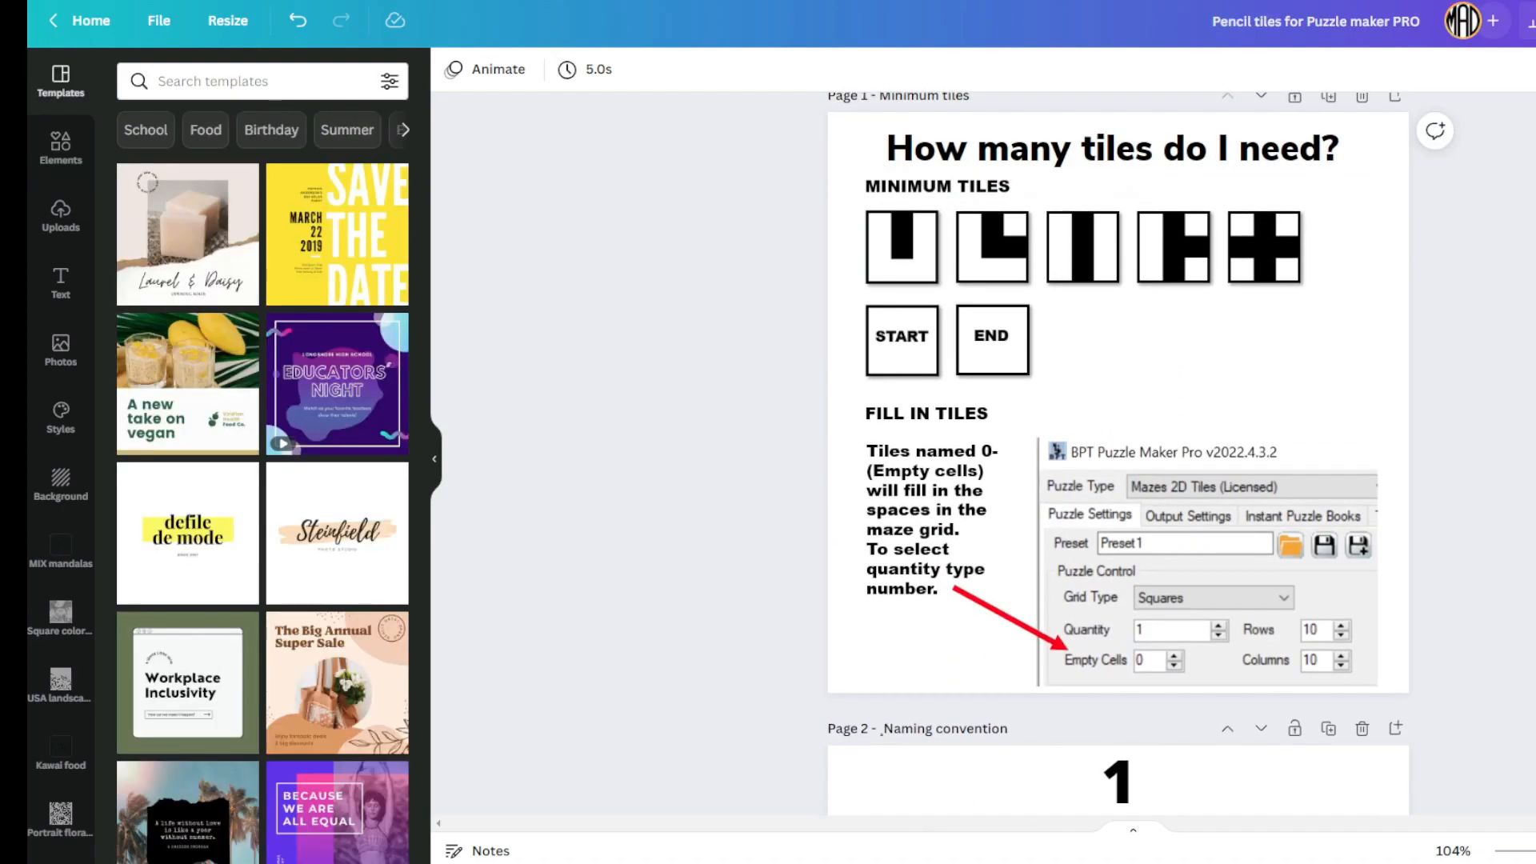
Step: Go to the Page 8 pencil tip tile and turn on rulers and guides
{"action": "scroll", "coordinate": [1140, 296], "scroll_direction": "down", "scroll_amount": 7}
{"action": "scroll", "coordinate": [1140, 294], "scroll_direction": "down", "scroll_amount": 20}
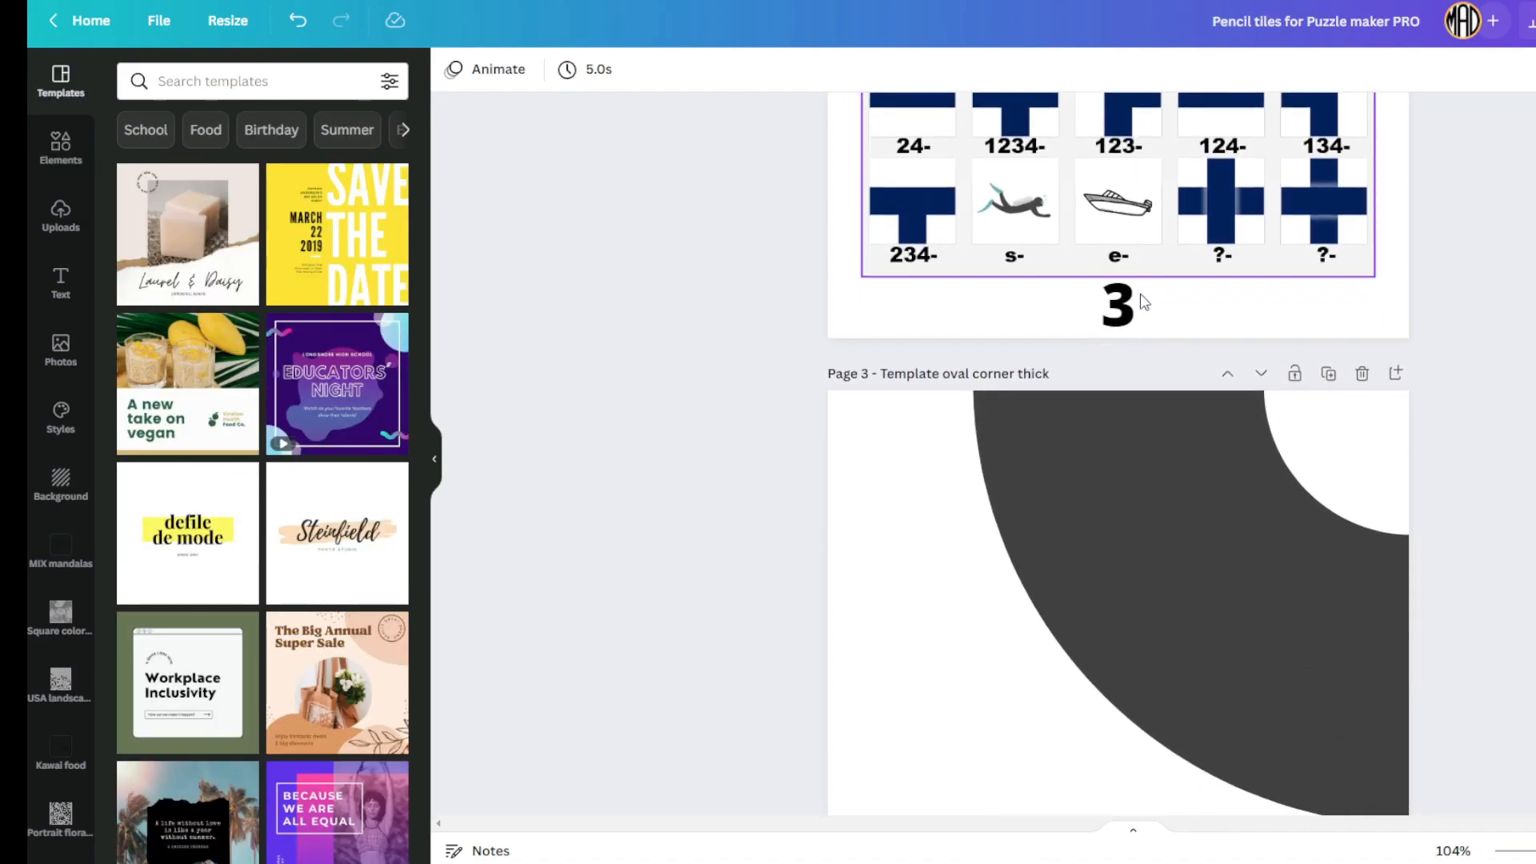
{"action": "scroll", "coordinate": [1140, 302], "scroll_direction": "down", "scroll_amount": 15}
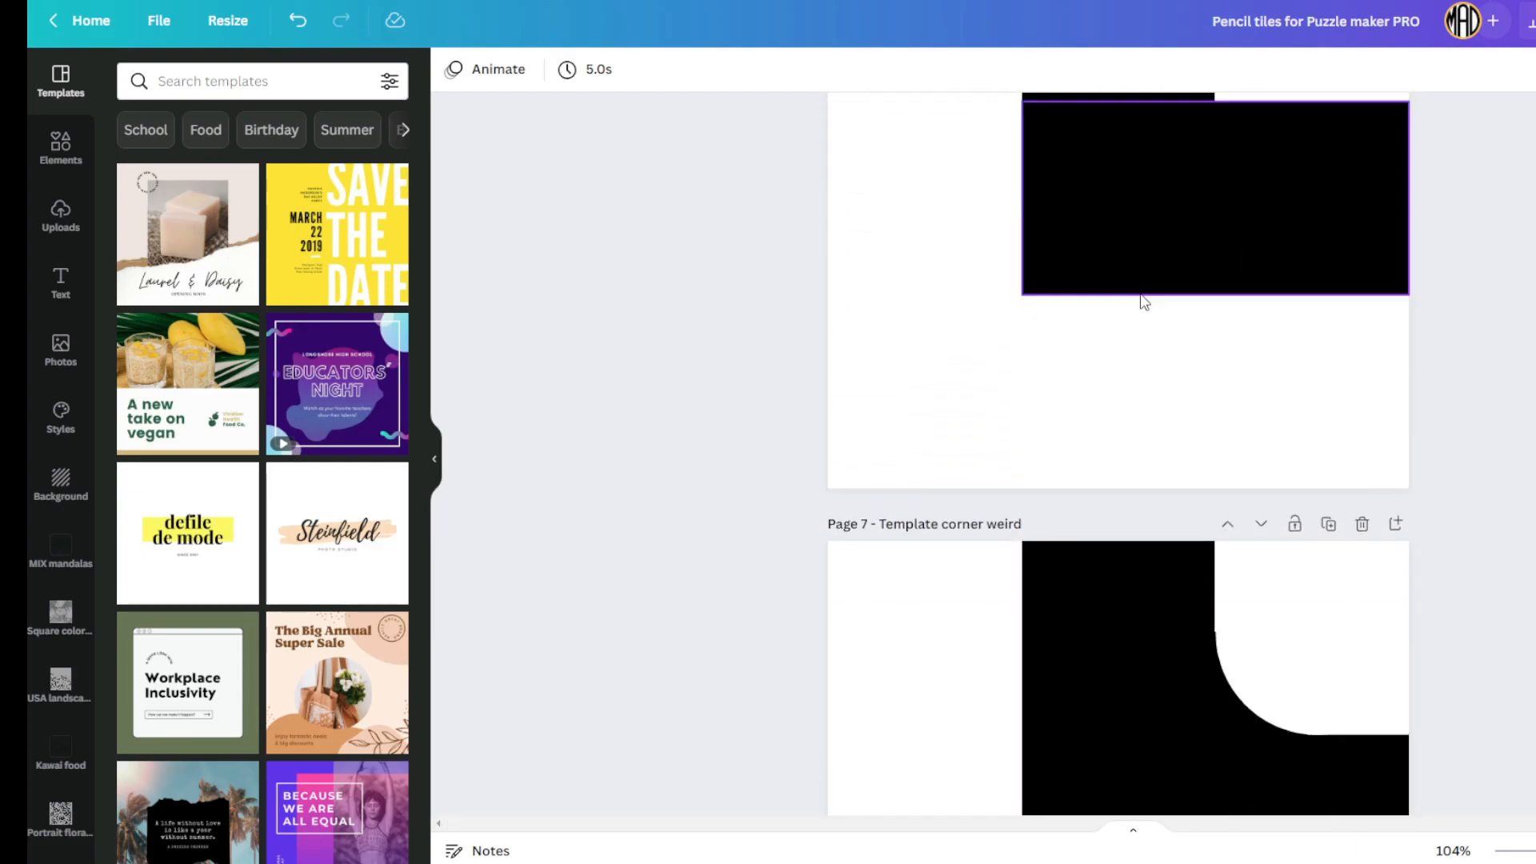
{"action": "mouse_move", "coordinate": [1105, 294]}
{"action": "left_mouse_down"}
{"action": "mouse_move", "coordinate": [1107, 326]}
{"action": "mouse_move", "coordinate": [1094, 278]}
{"action": "mouse_move", "coordinate": [1110, 276]}
{"action": "left_mouse_up"}
{"action": "left_click", "coordinate": [160, 22]}
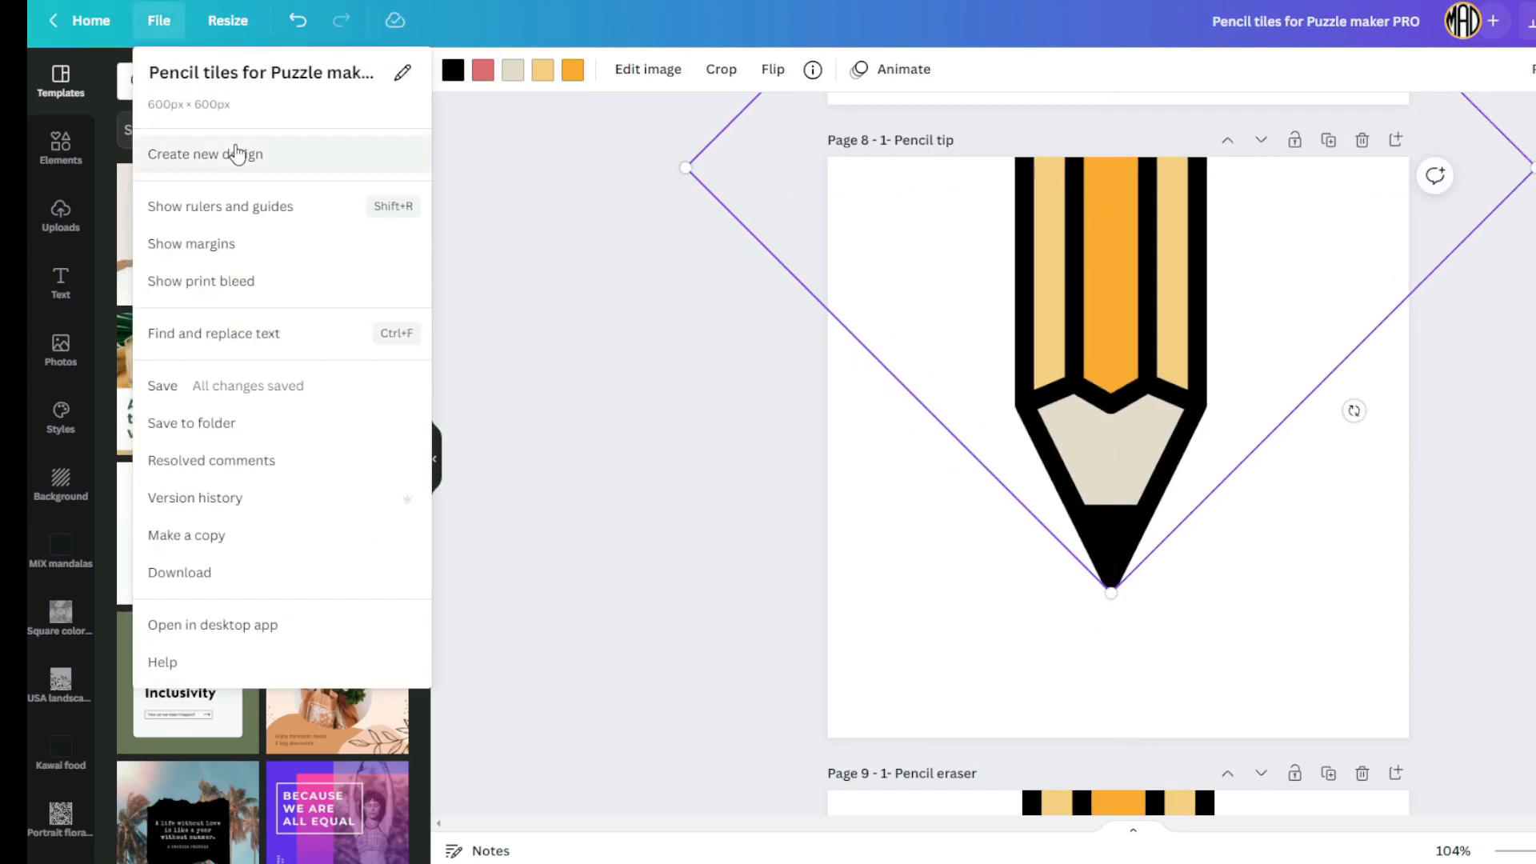
{"action": "left_click", "coordinate": [329, 208]}
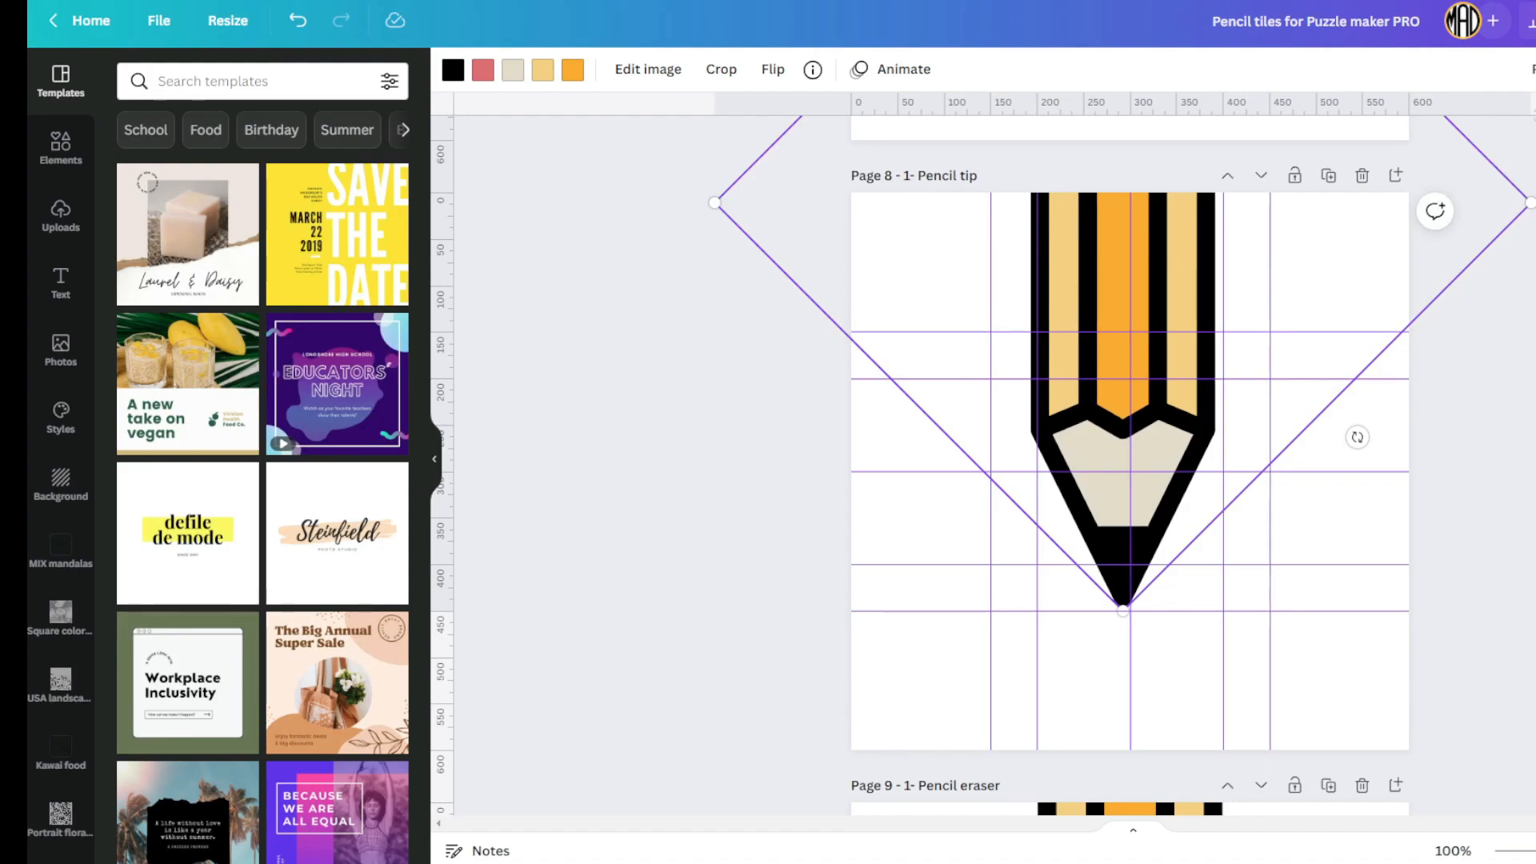
Step: Centre the pencil tip image horizontally on the page
{"action": "left_click", "coordinate": [1528, 68]}
{"action": "left_click", "coordinate": [1445, 240]}
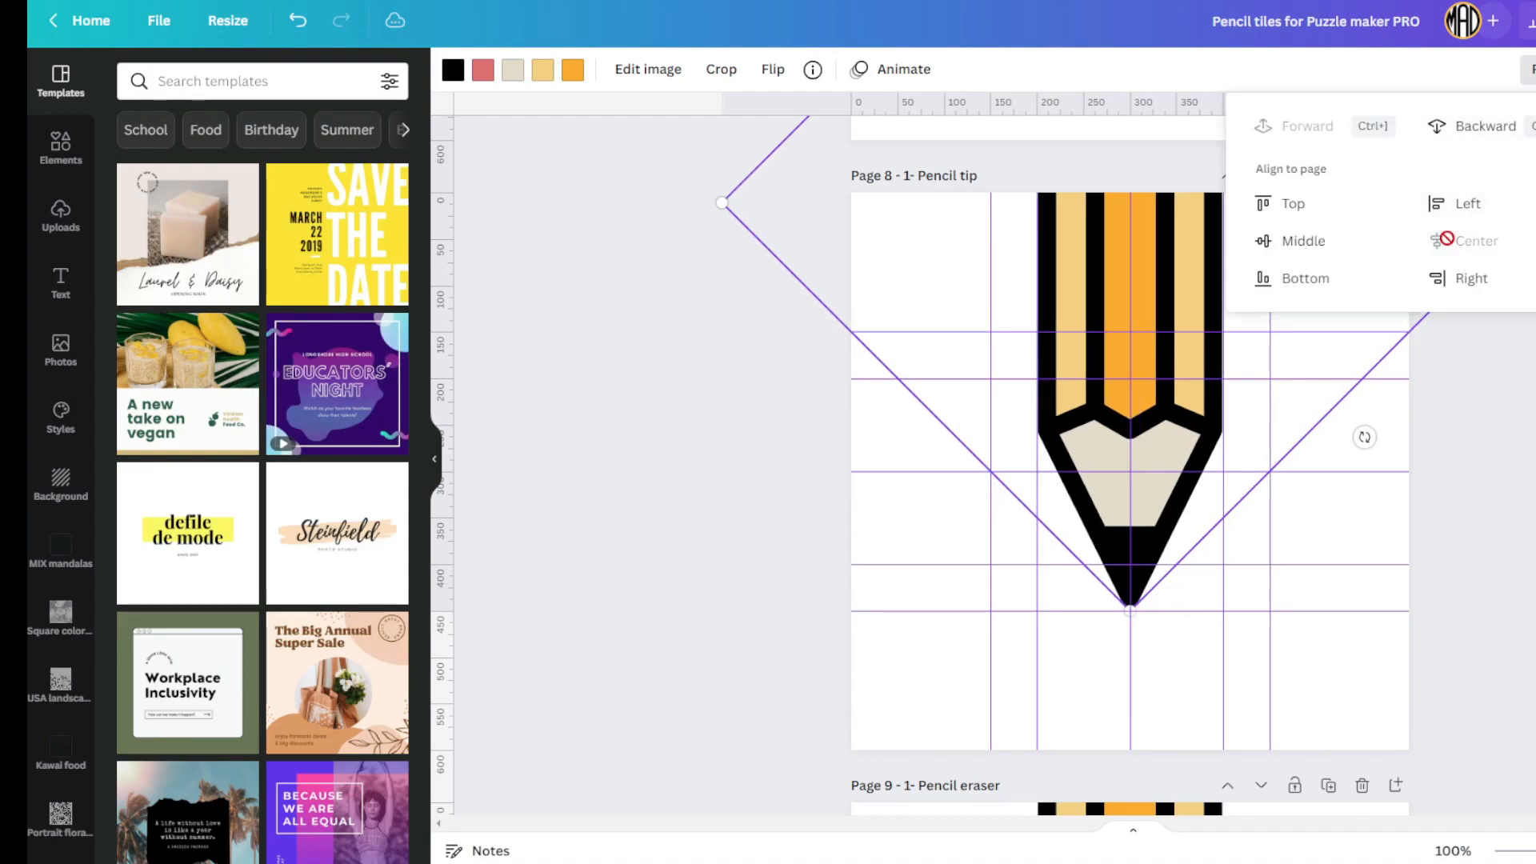
{"action": "left_click", "coordinate": [1491, 393]}
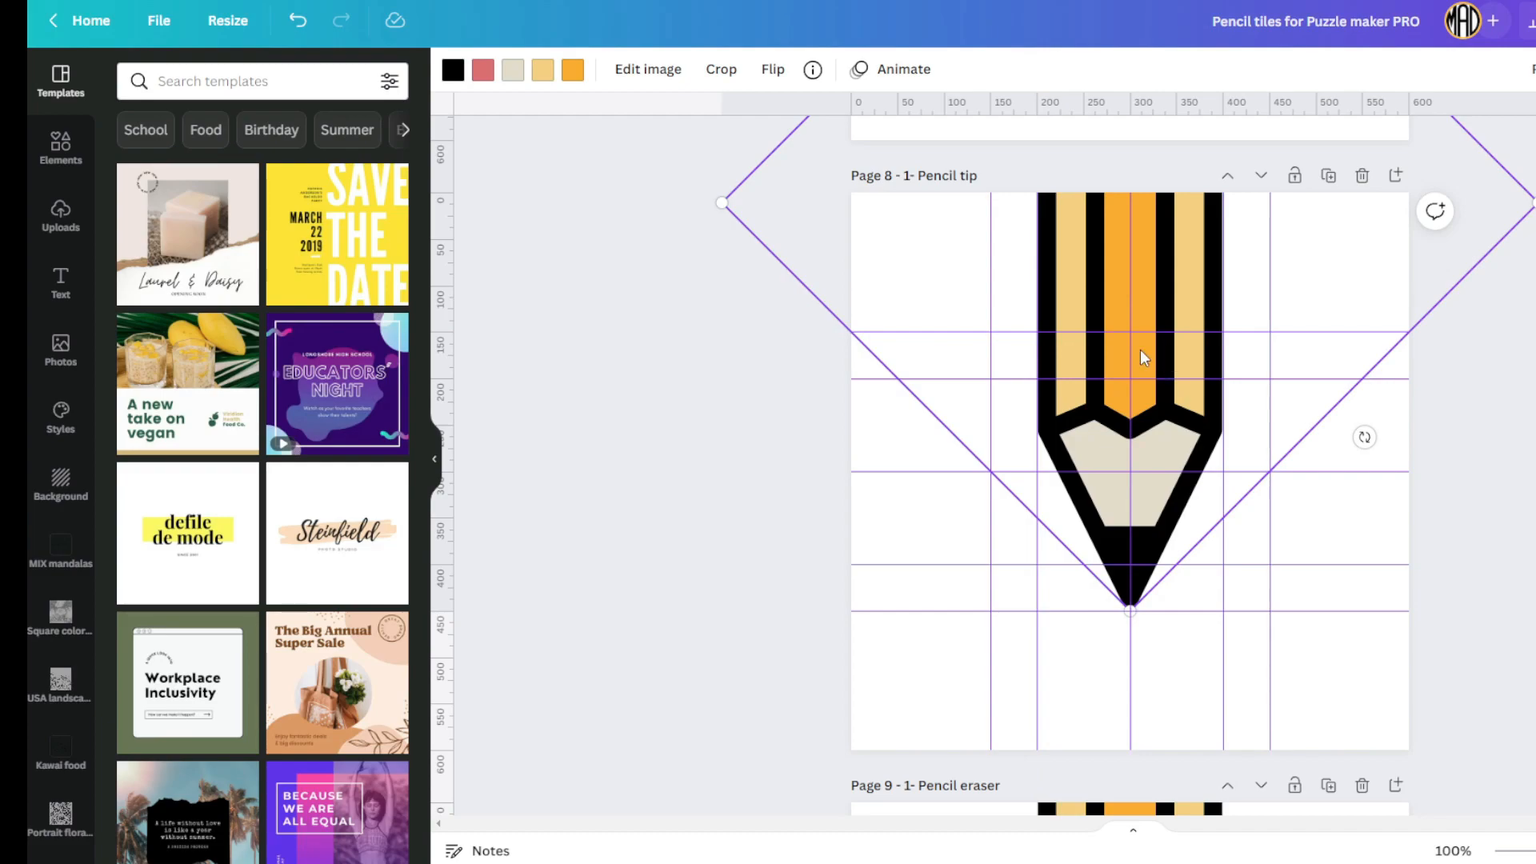
{"action": "scroll", "coordinate": [1140, 349], "scroll_direction": "down", "scroll_amount": 8}
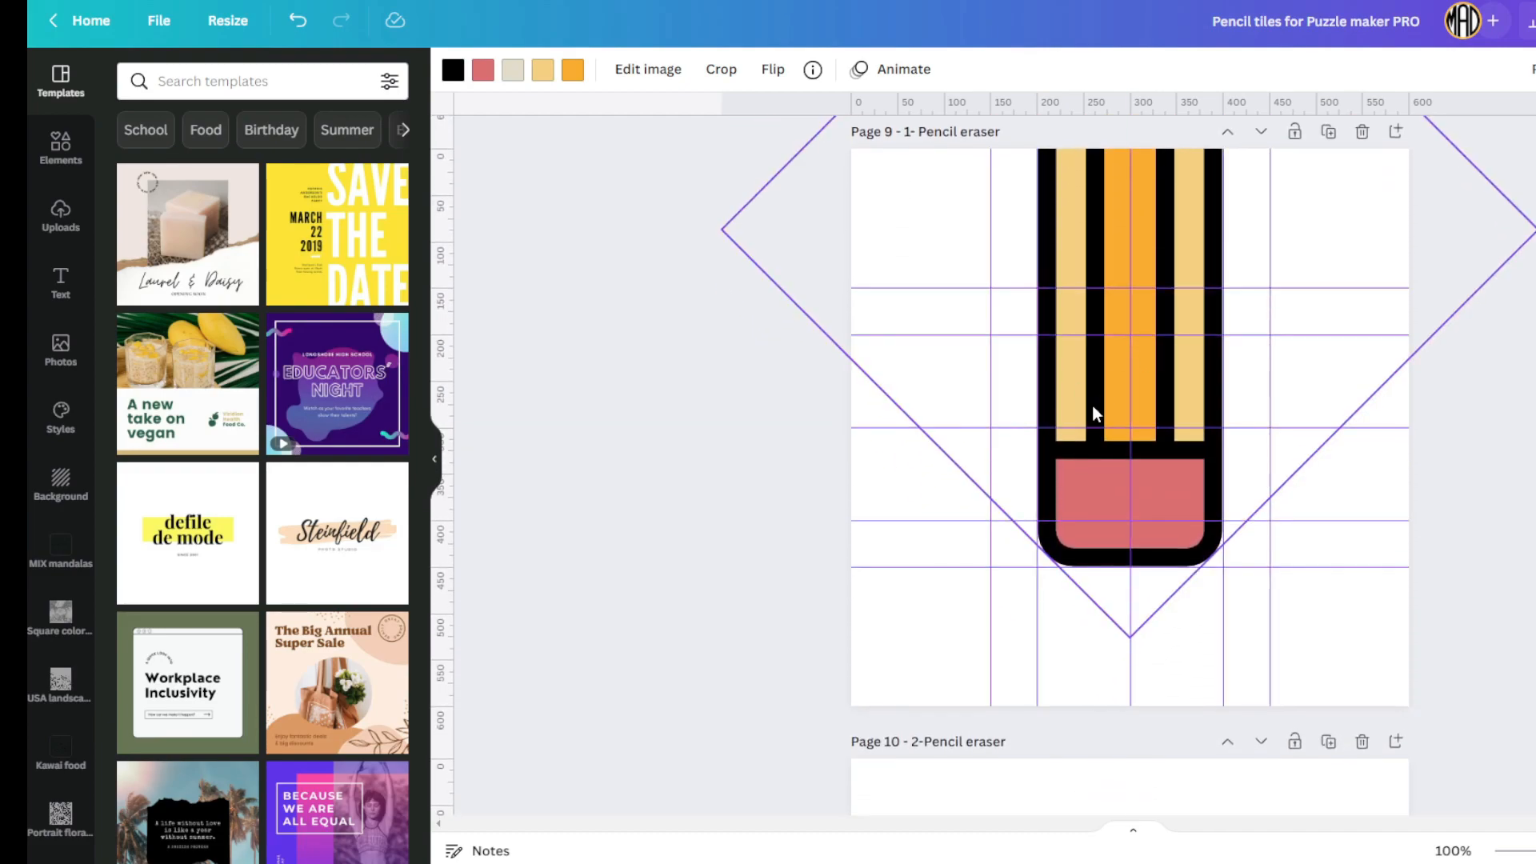
{"action": "scroll", "coordinate": [1141, 363], "scroll_direction": "down", "scroll_amount": 8}
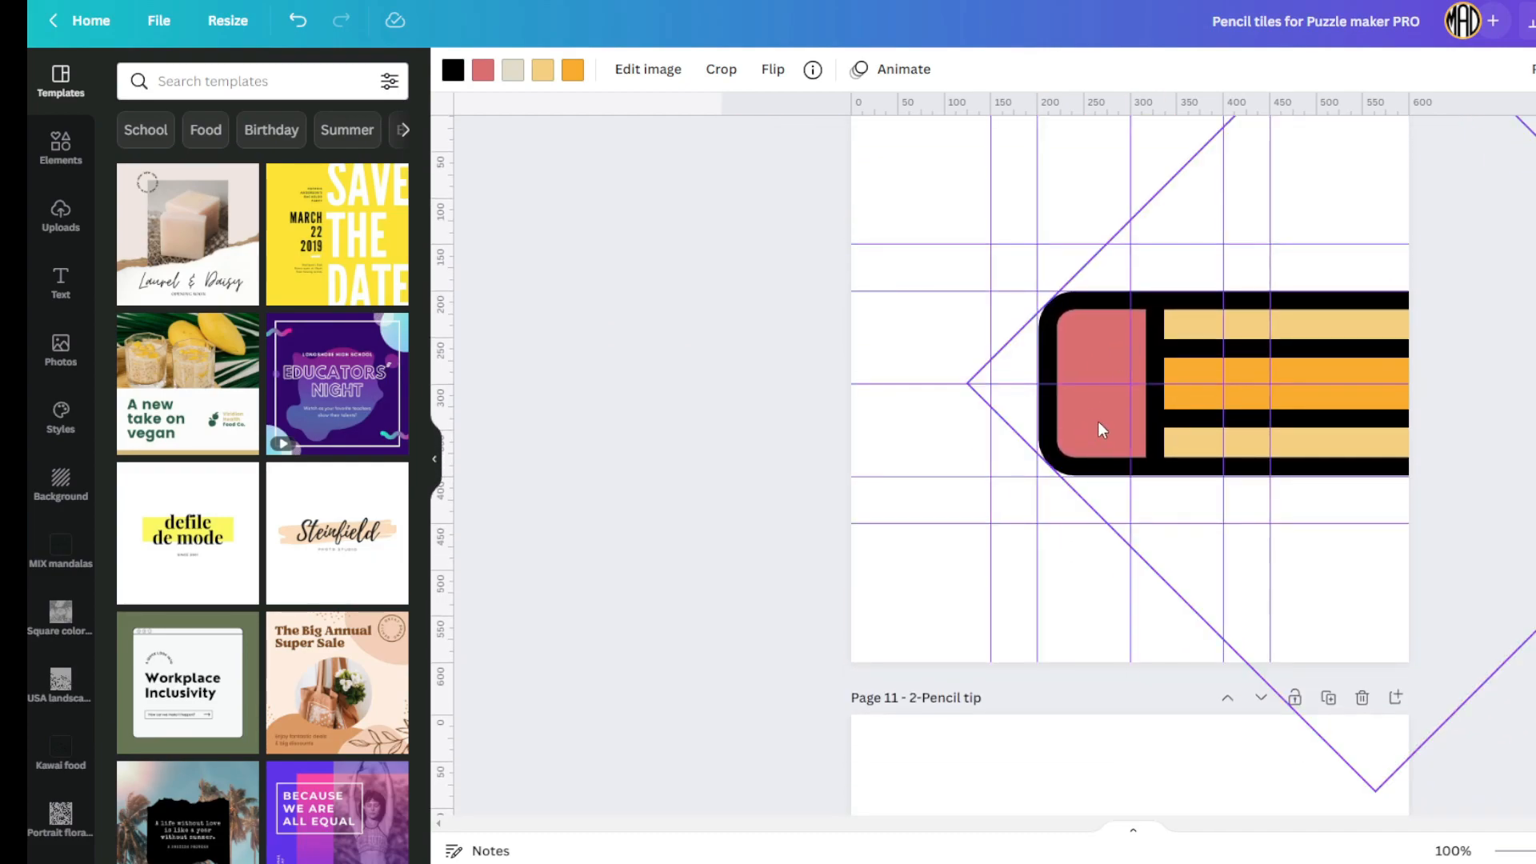
{"action": "scroll", "coordinate": [1098, 421], "scroll_direction": "down", "scroll_amount": 15}
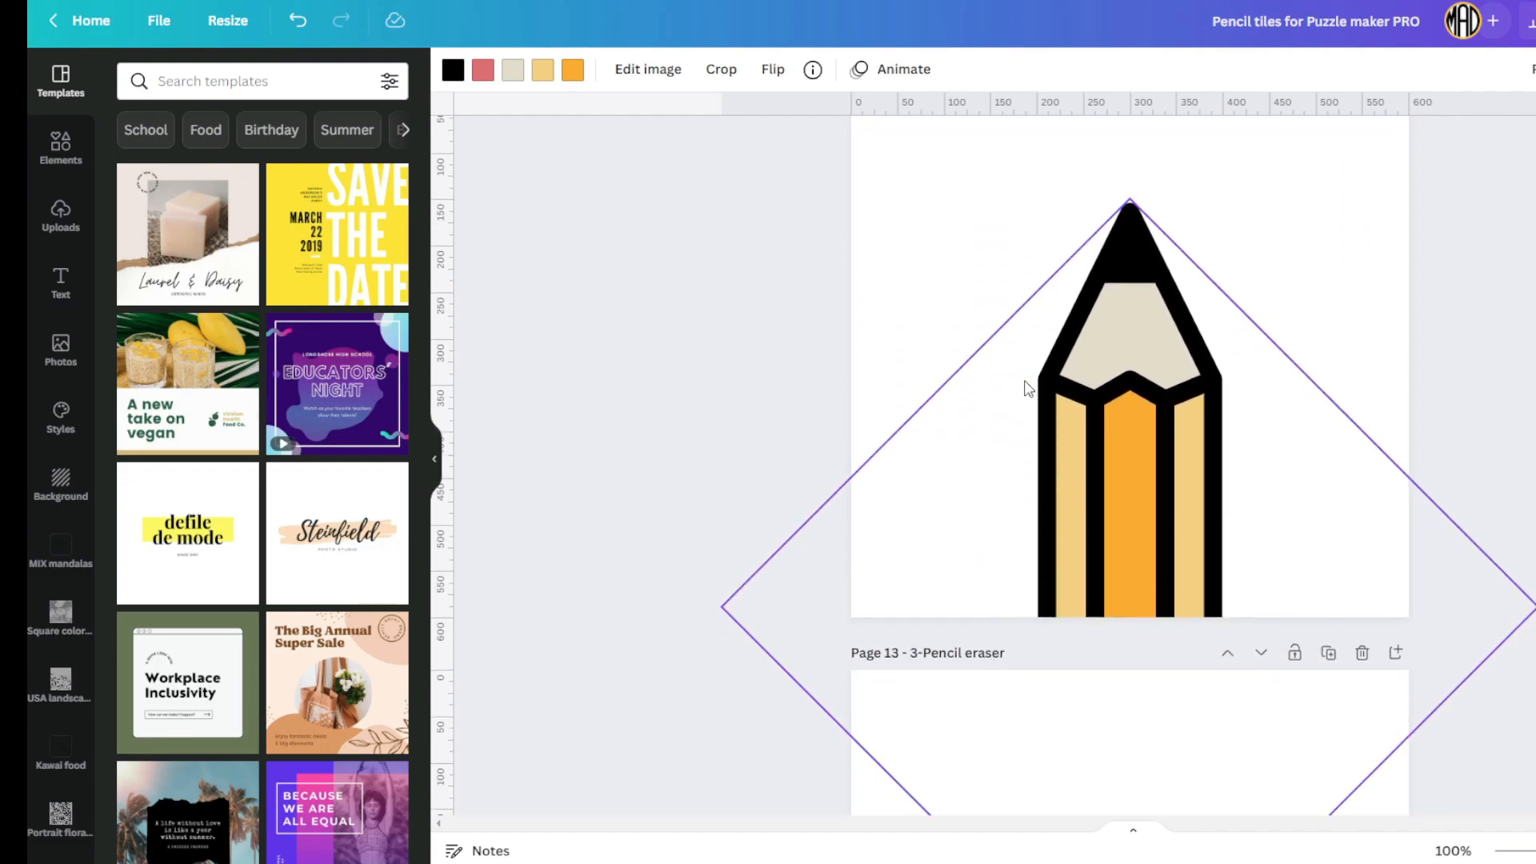
{"action": "scroll", "coordinate": [1028, 388], "scroll_direction": "down", "scroll_amount": 18}
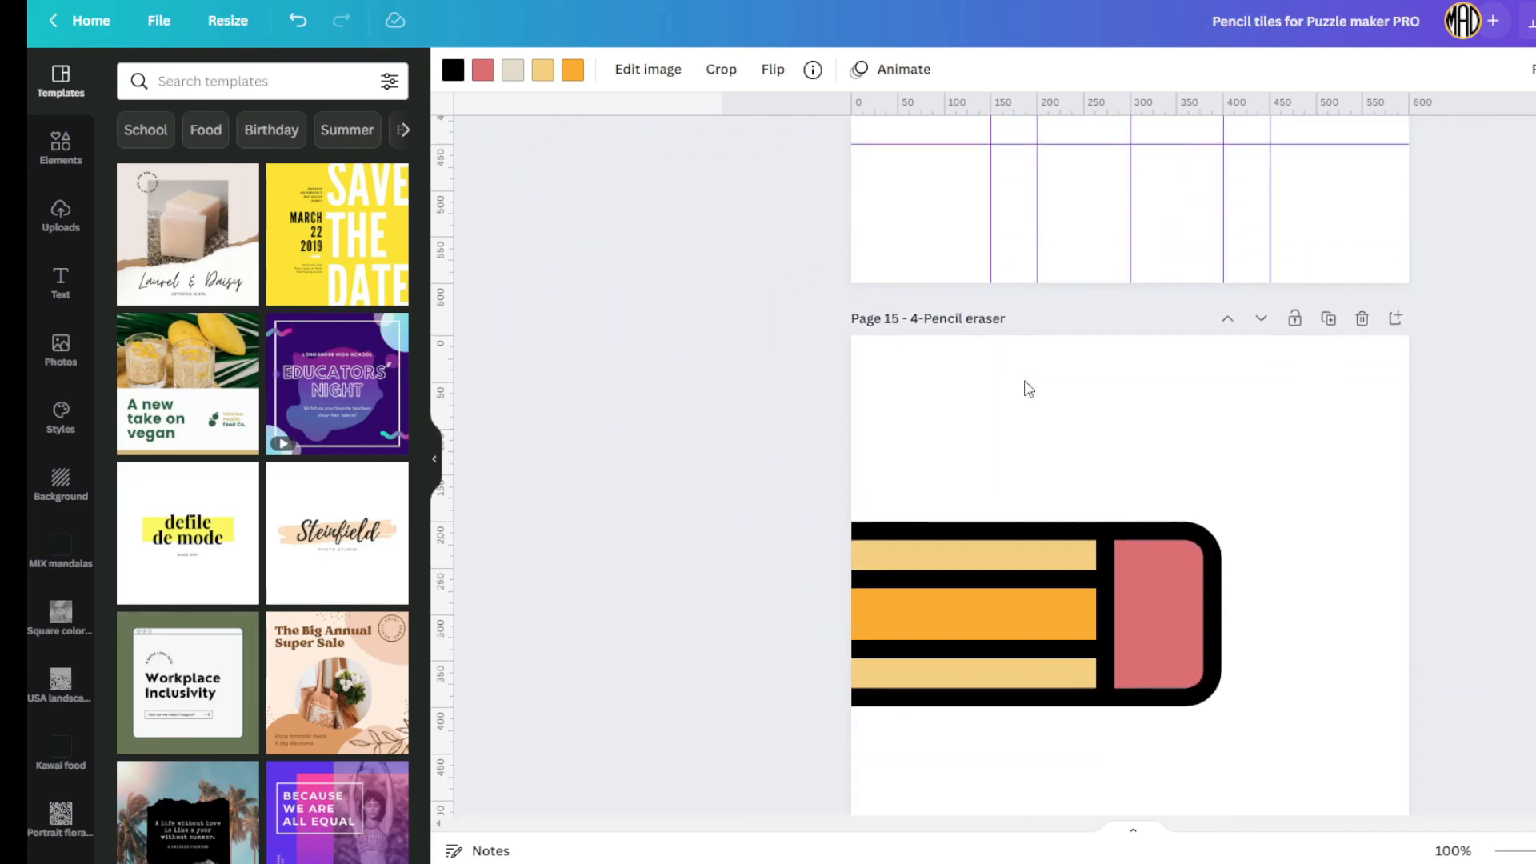
{"action": "scroll", "coordinate": [1026, 384], "scroll_direction": "down", "scroll_amount": 10}
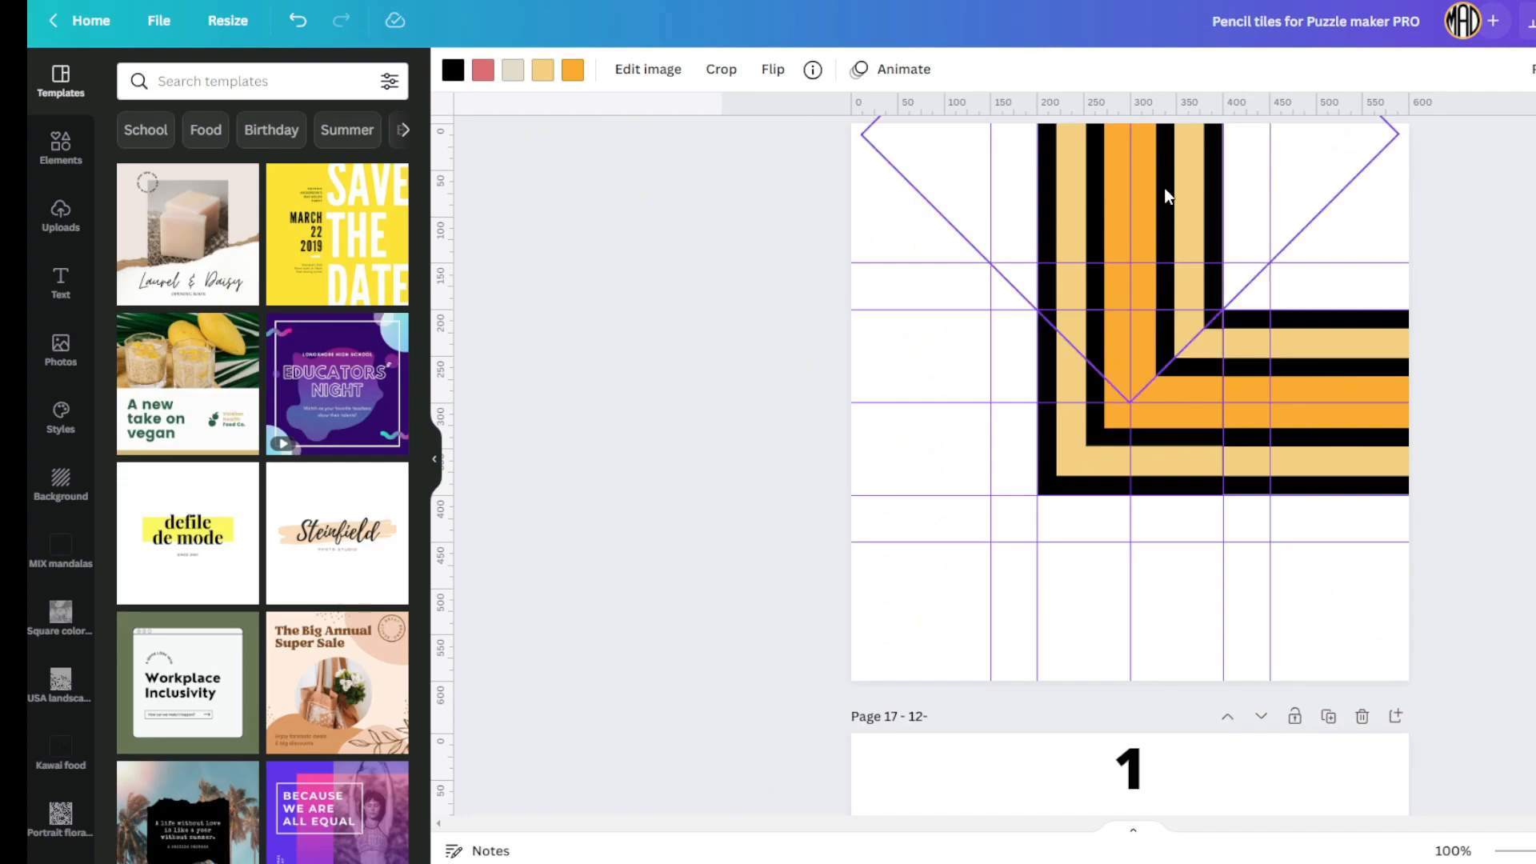
{"action": "scroll", "coordinate": [1104, 569], "scroll_direction": "down", "scroll_amount": 10}
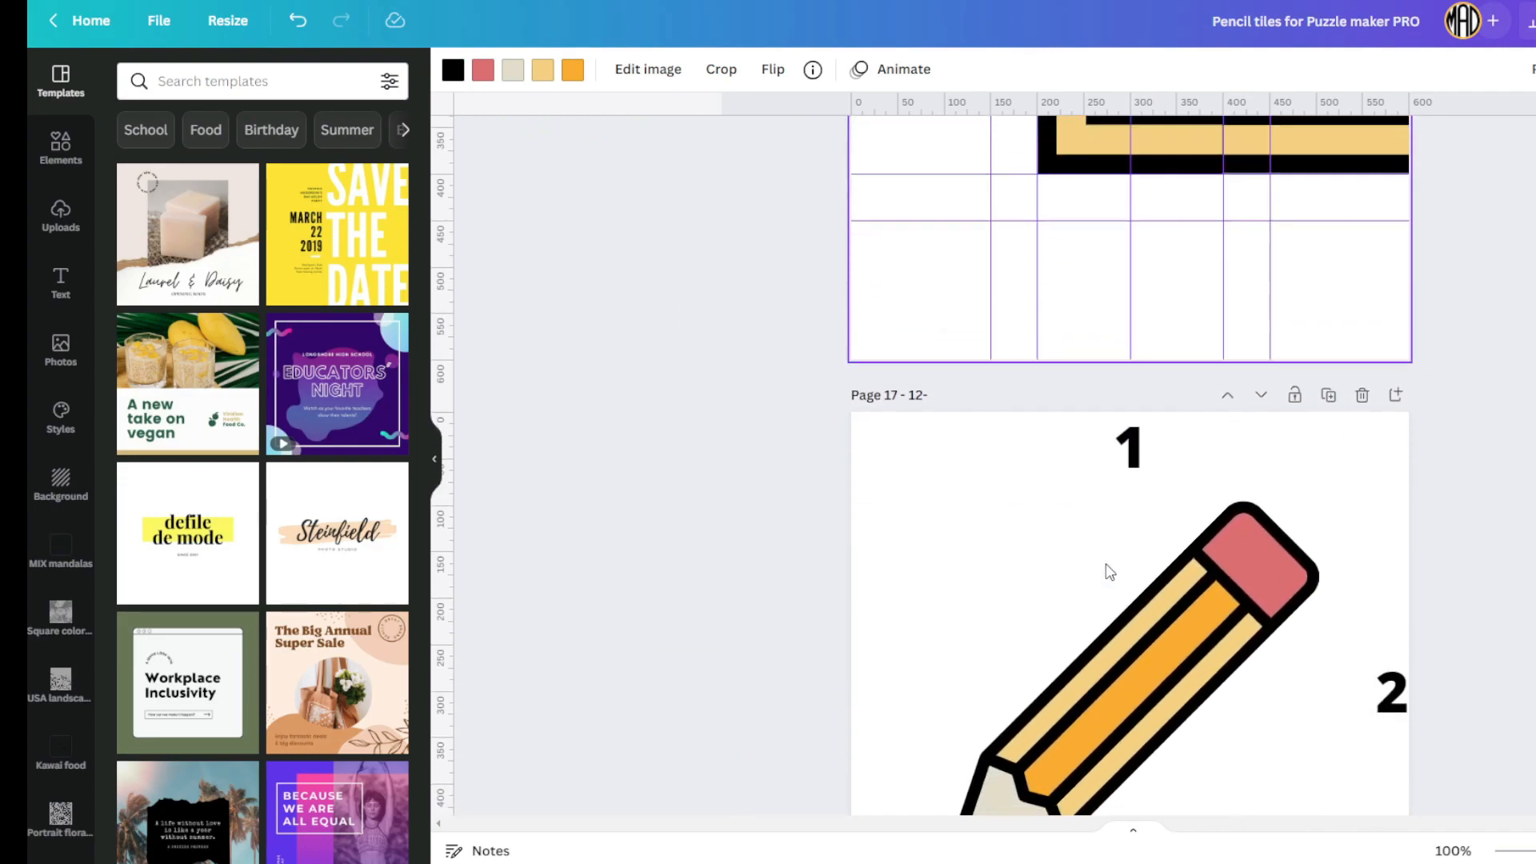
{"action": "scroll", "coordinate": [1067, 507], "scroll_direction": "down", "scroll_amount": 5}
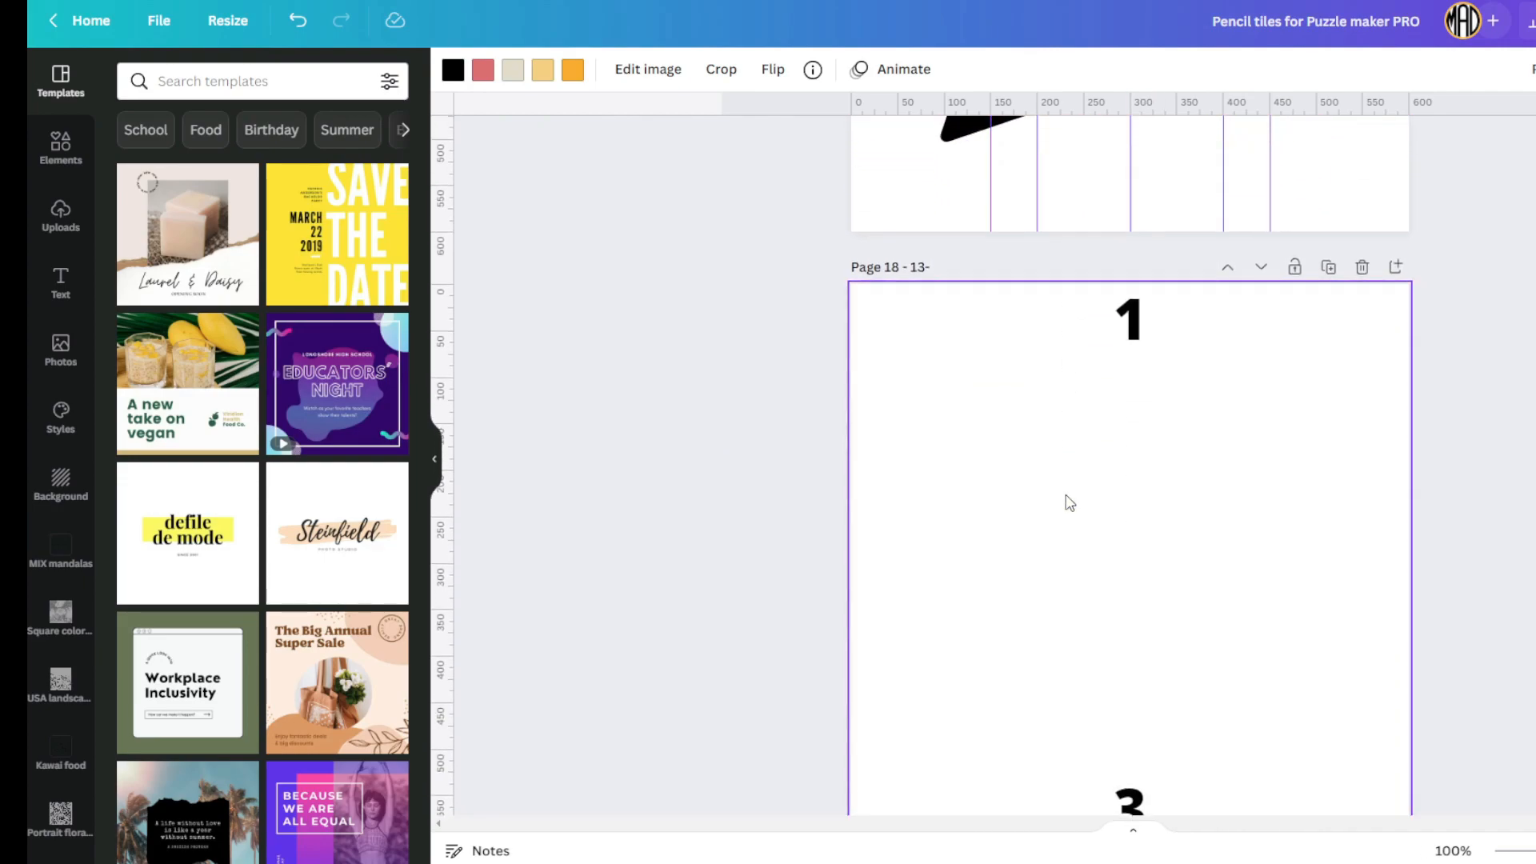
{"action": "scroll", "coordinate": [1066, 501], "scroll_direction": "up", "scroll_amount": 15}
{"action": "scroll", "coordinate": [1068, 502], "scroll_direction": "up", "scroll_amount": 20}
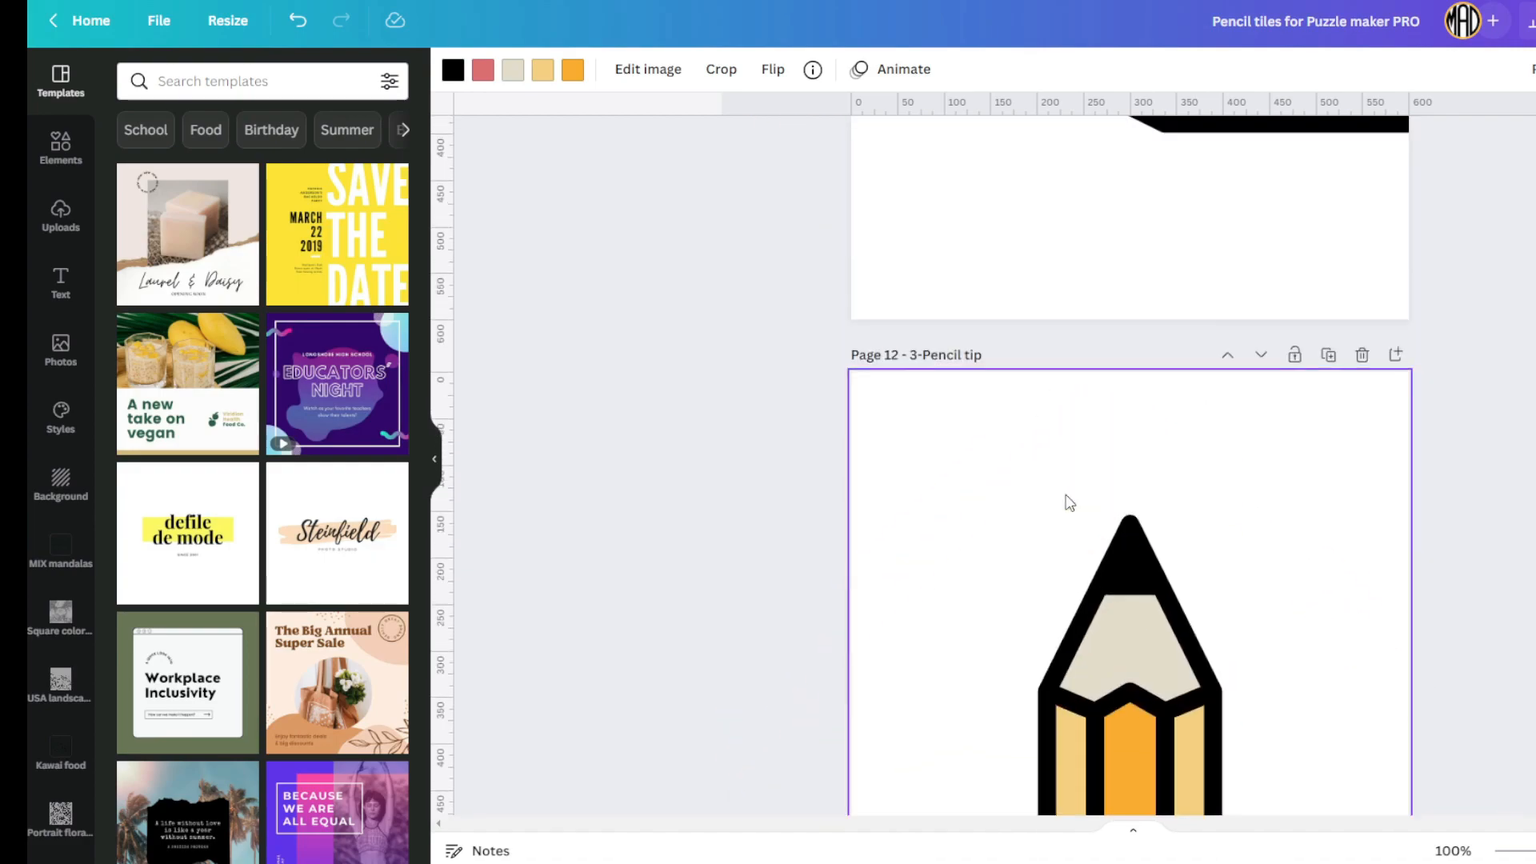
{"action": "scroll", "coordinate": [1066, 495], "scroll_direction": "up", "scroll_amount": 15}
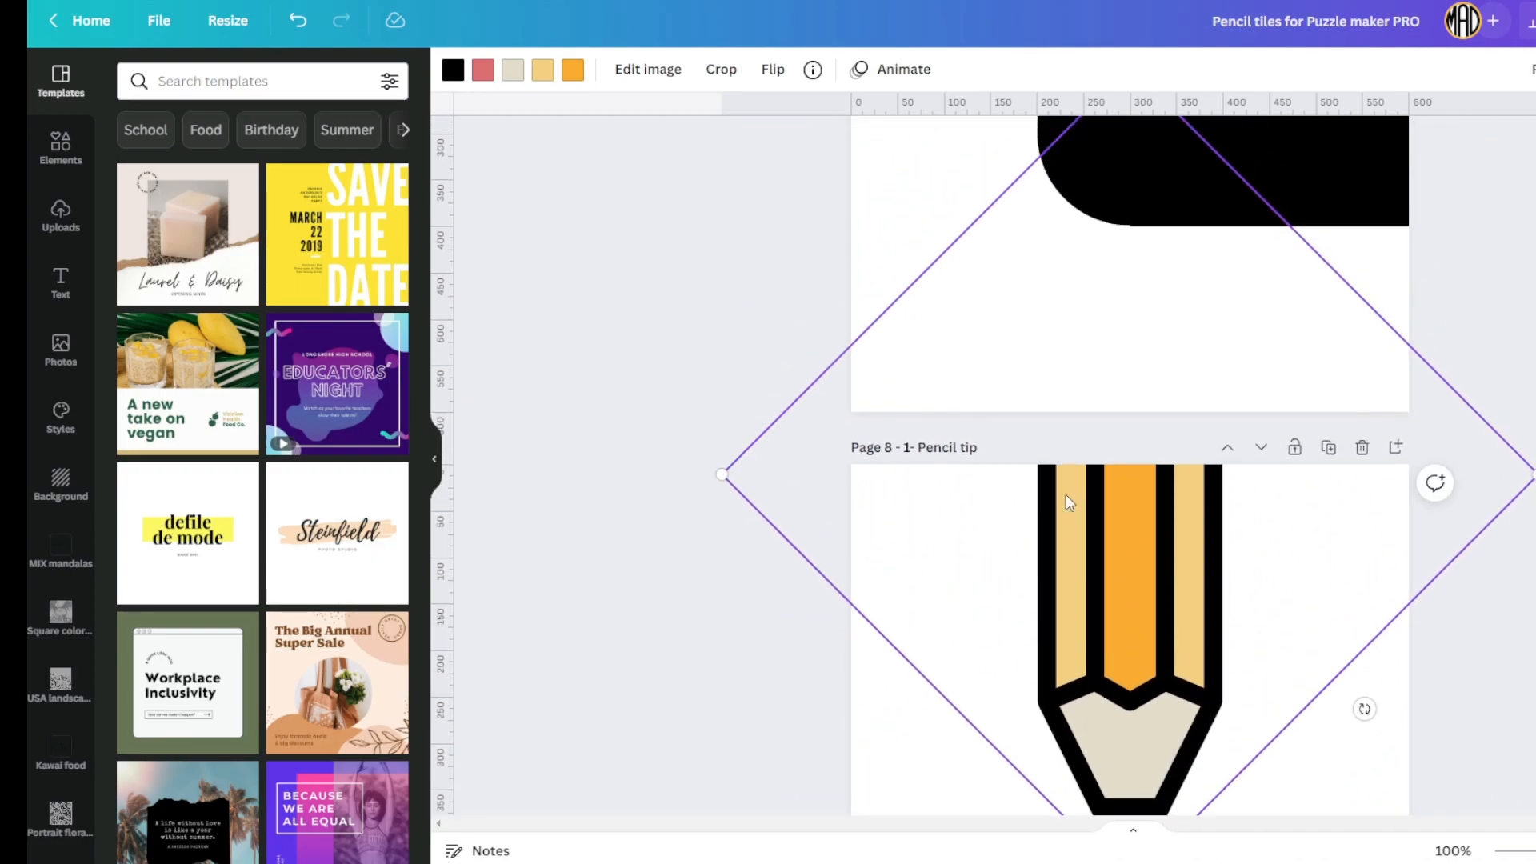
{"action": "scroll", "coordinate": [1066, 502], "scroll_direction": "up", "scroll_amount": 10}
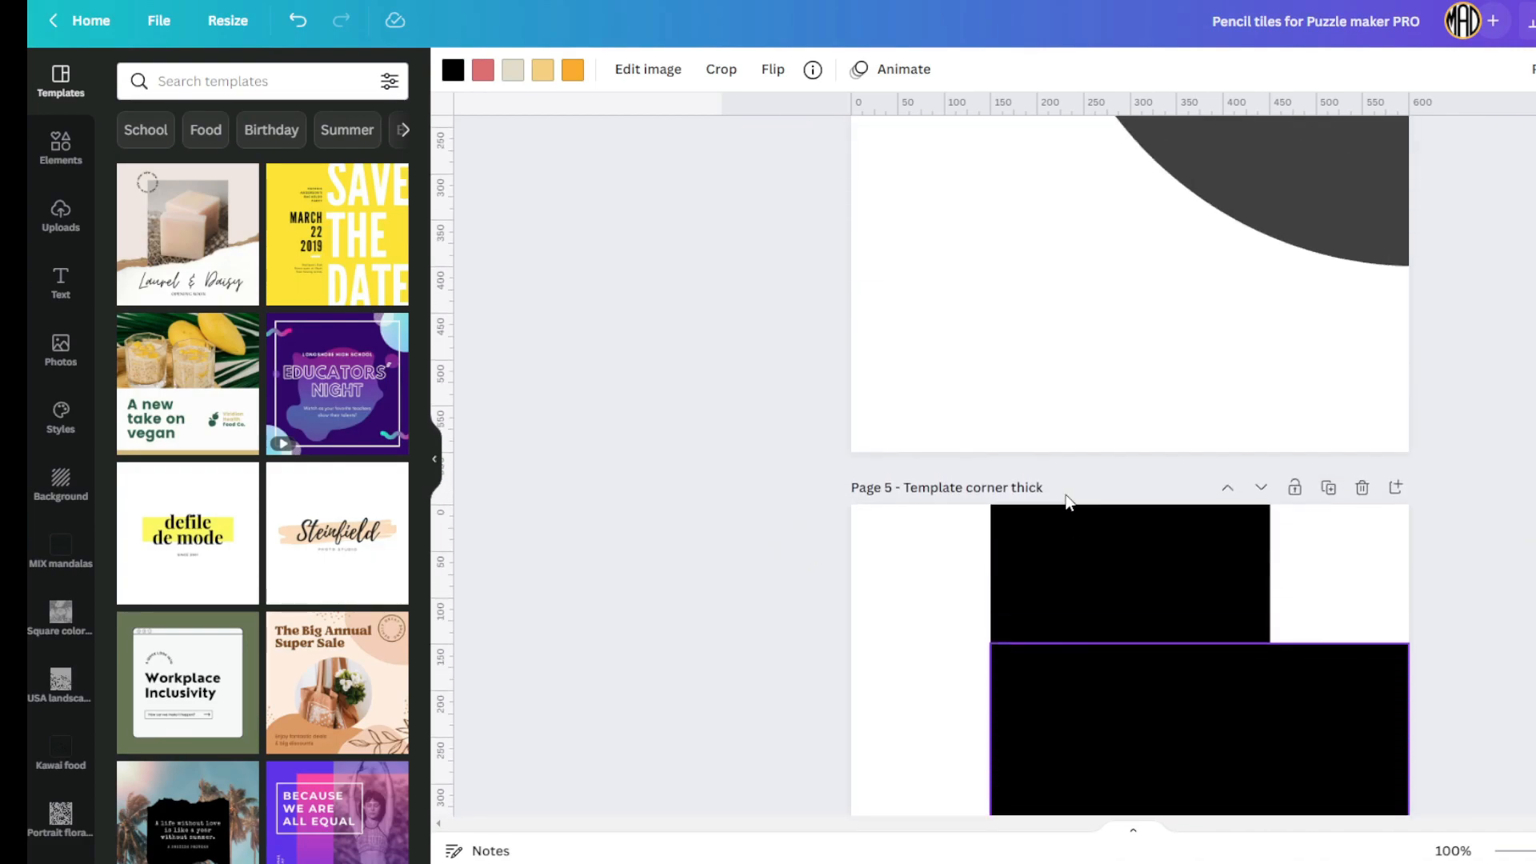
{"action": "scroll", "coordinate": [1056, 436], "scroll_direction": "up", "scroll_amount": 3}
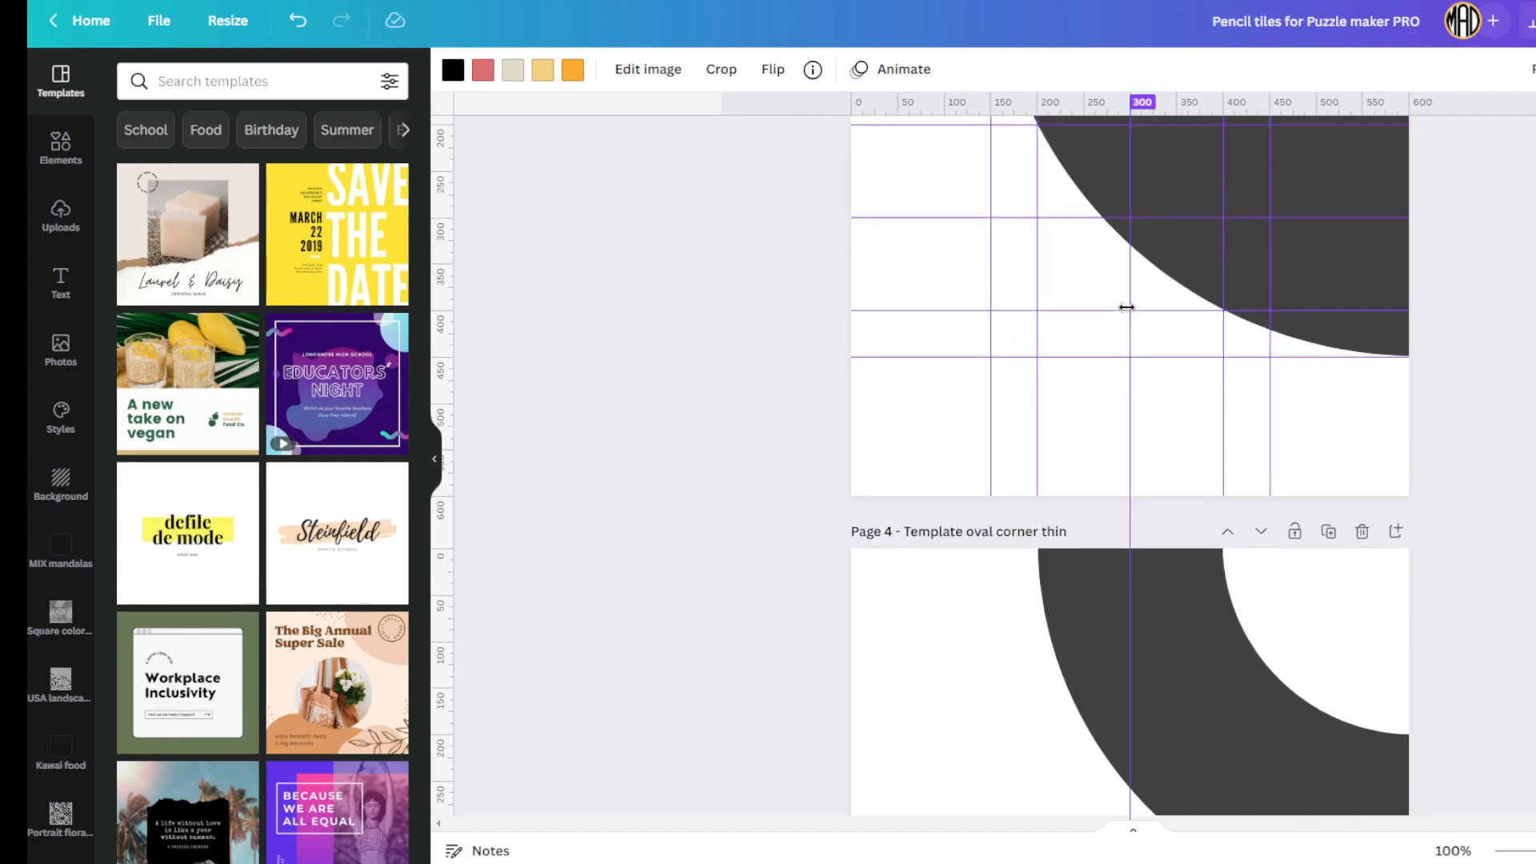
{"action": "scroll", "coordinate": [1294, 267], "scroll_direction": "up", "scroll_amount": 18}
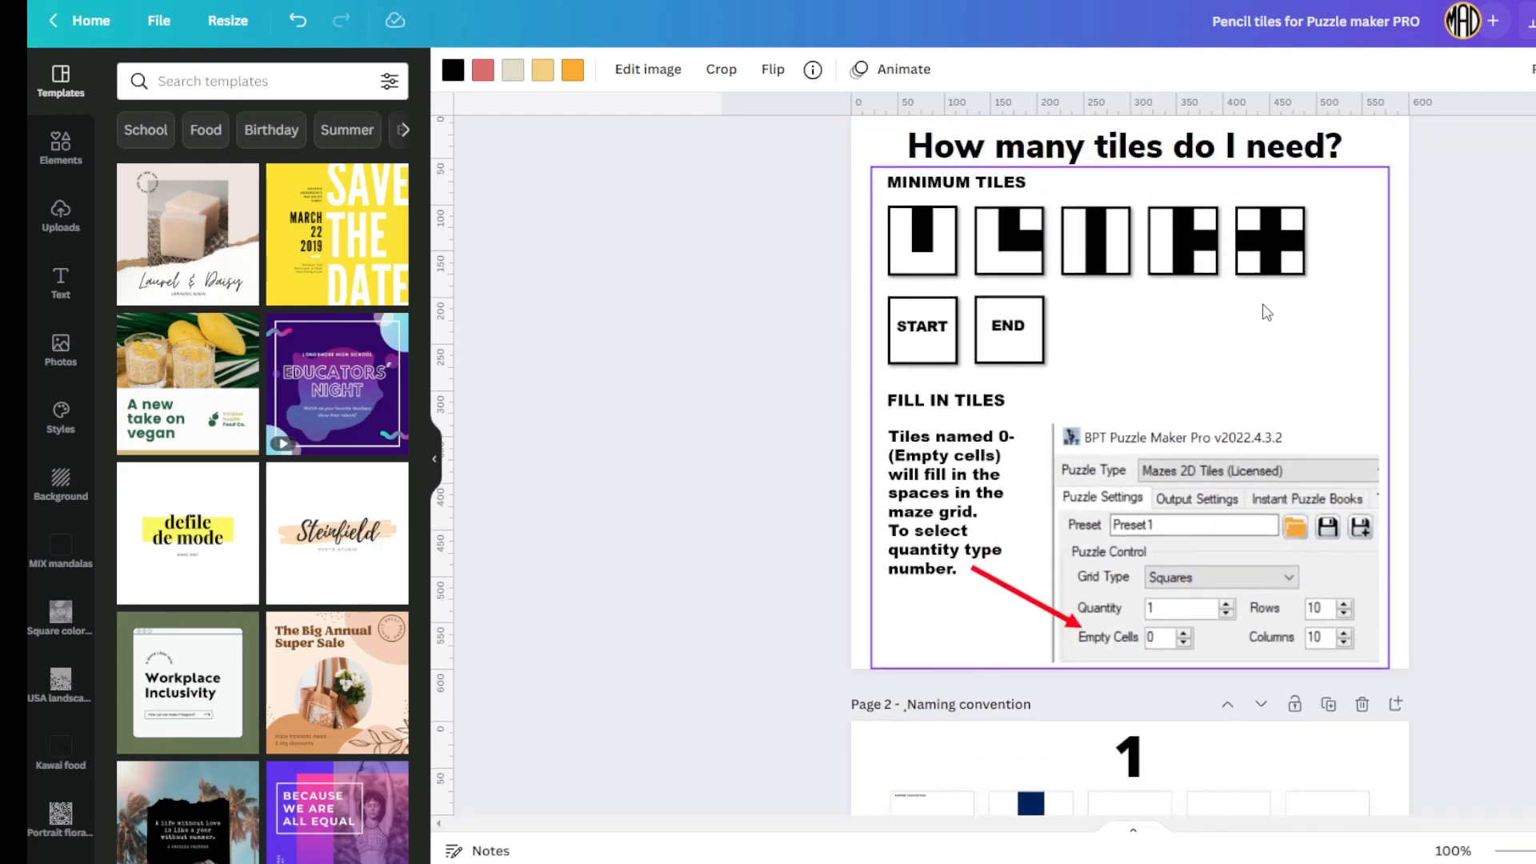